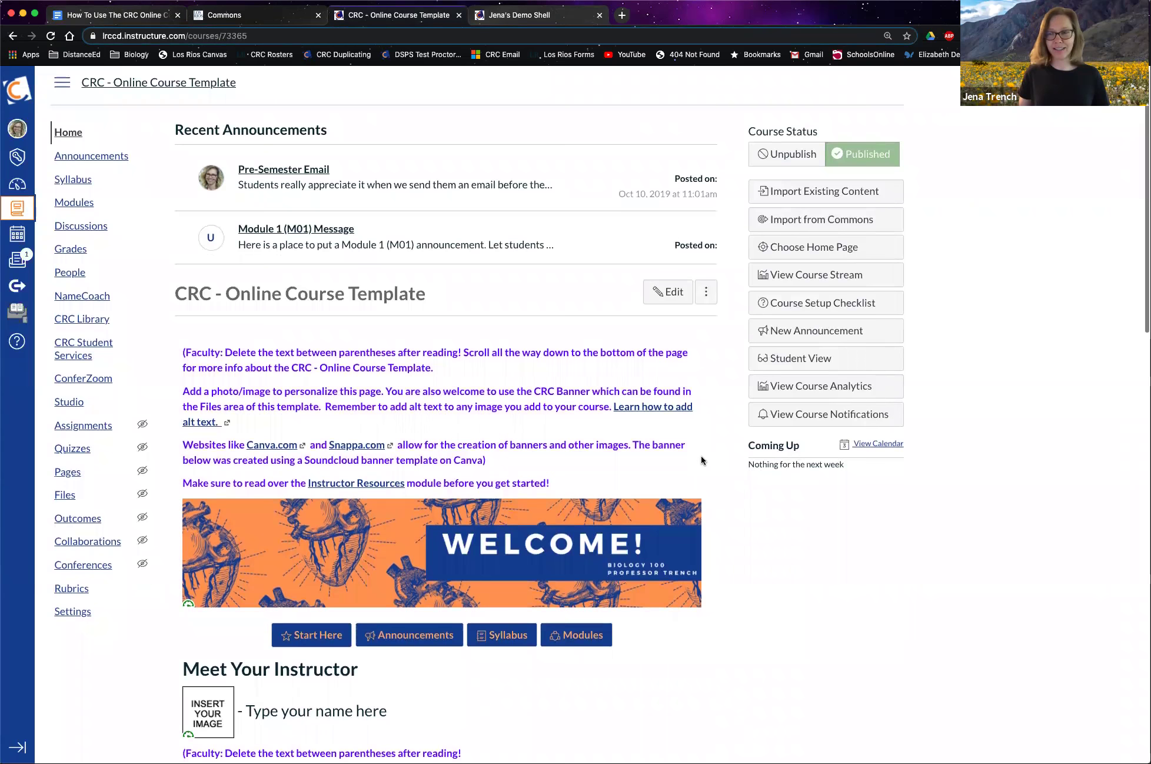
- Examine the course template's home page, from the announcements, faculty notes and banner down to the instructor section and module release table
scroll(737, 500, "down", 1)
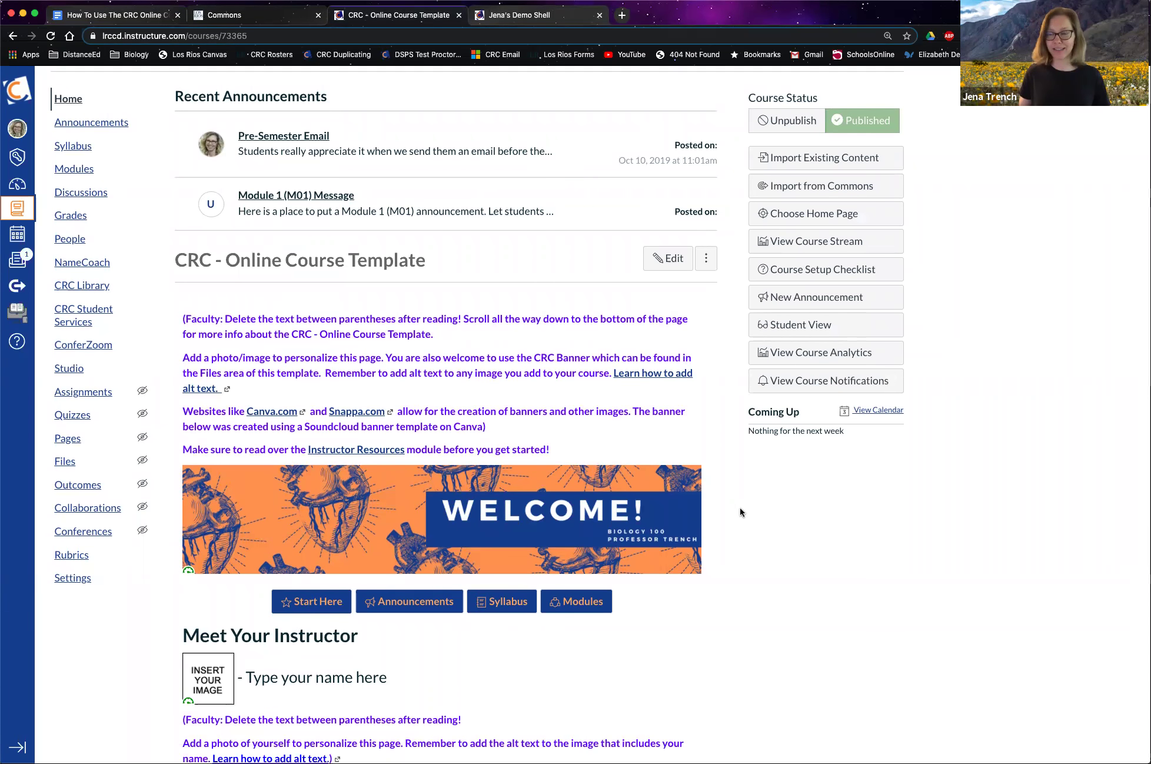
scroll(738, 508, "up", 3)
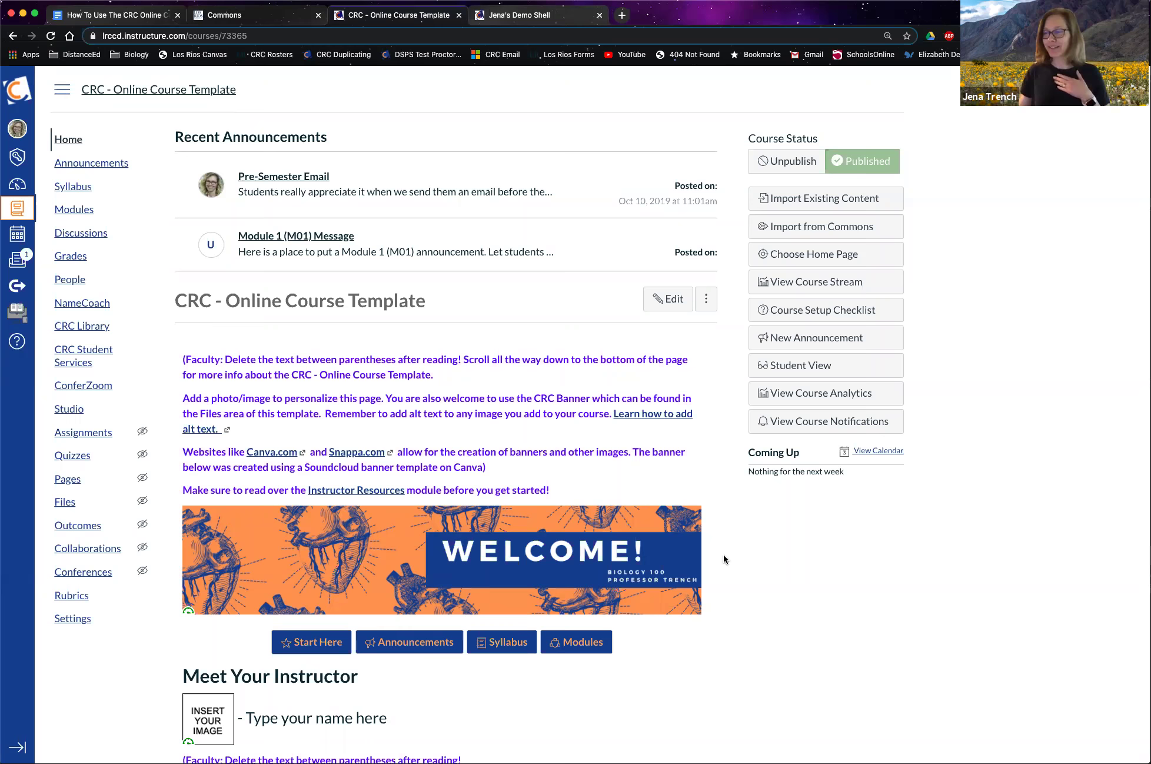
scroll(723, 555, "down", 5)
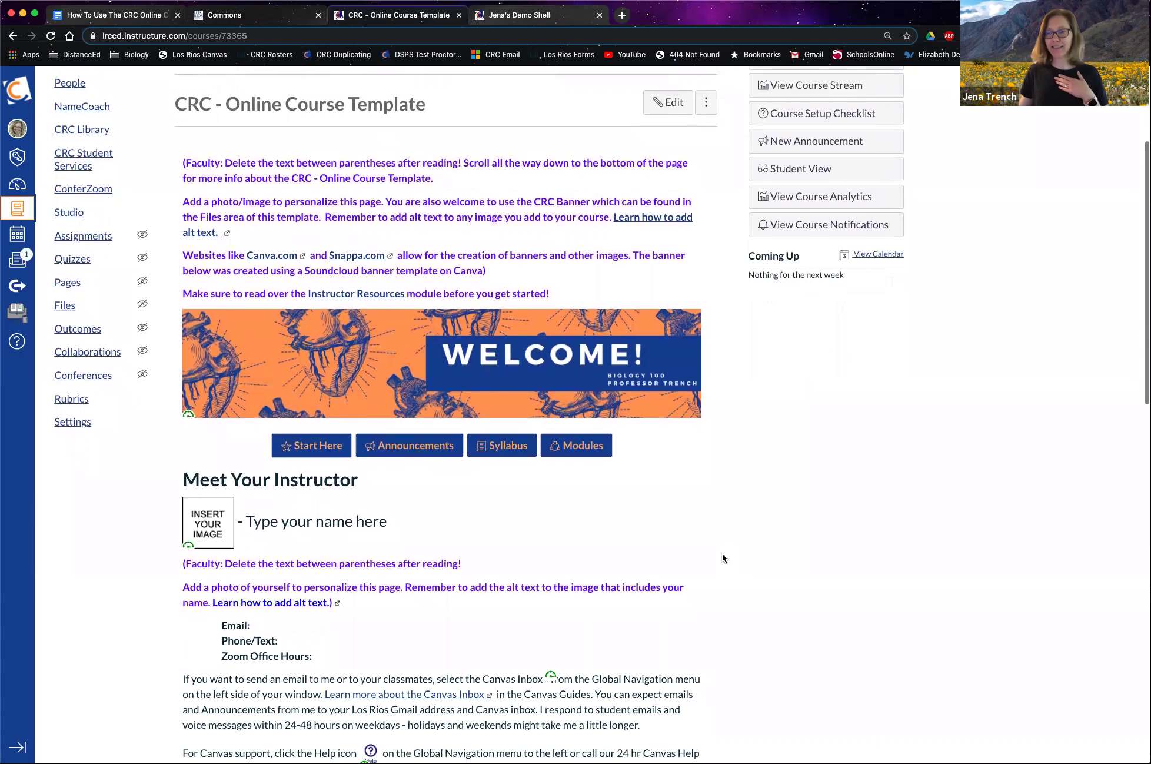
scroll(723, 558, "down", 2)
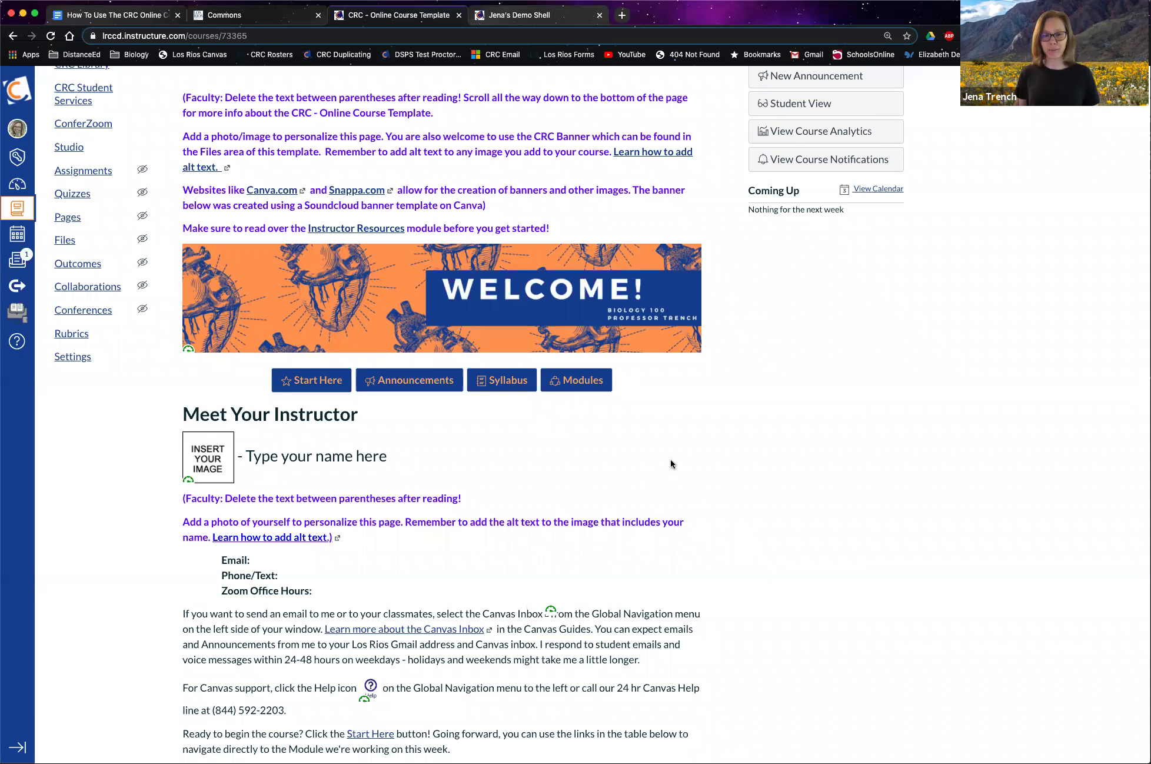
scroll(705, 443, "down", 3)
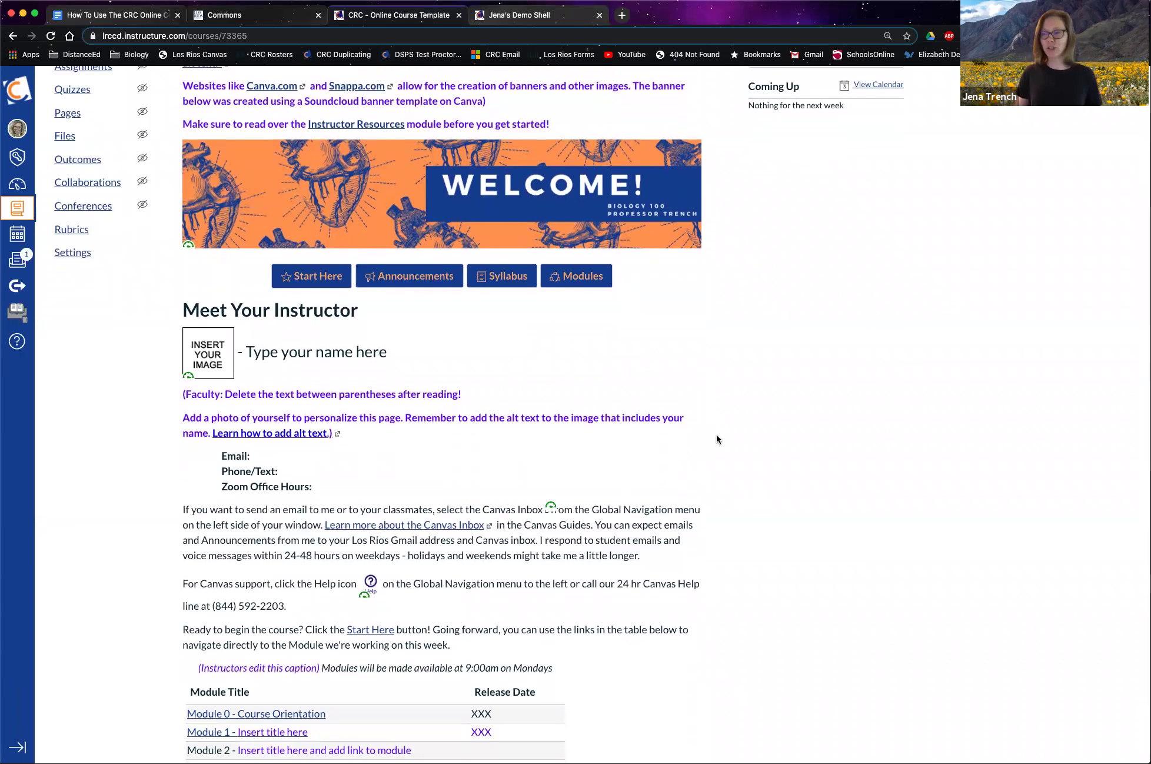
scroll(717, 438, "down", 2)
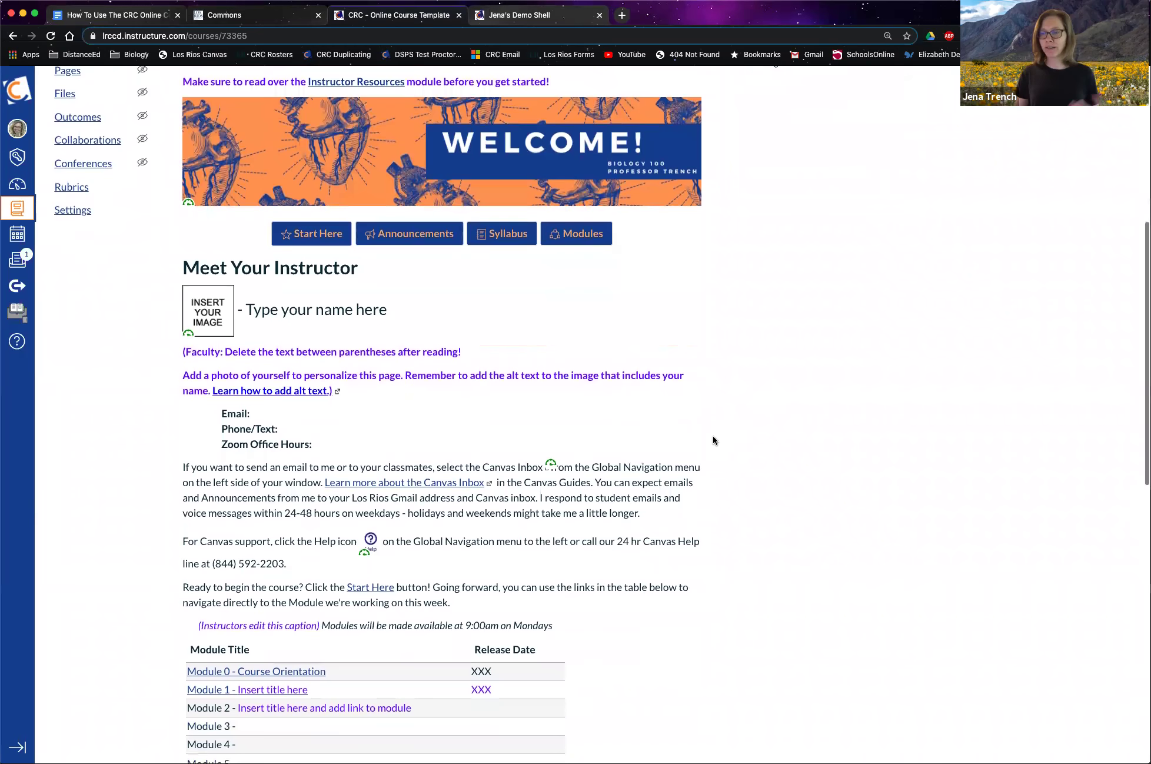
scroll(713, 440, "down", 2)
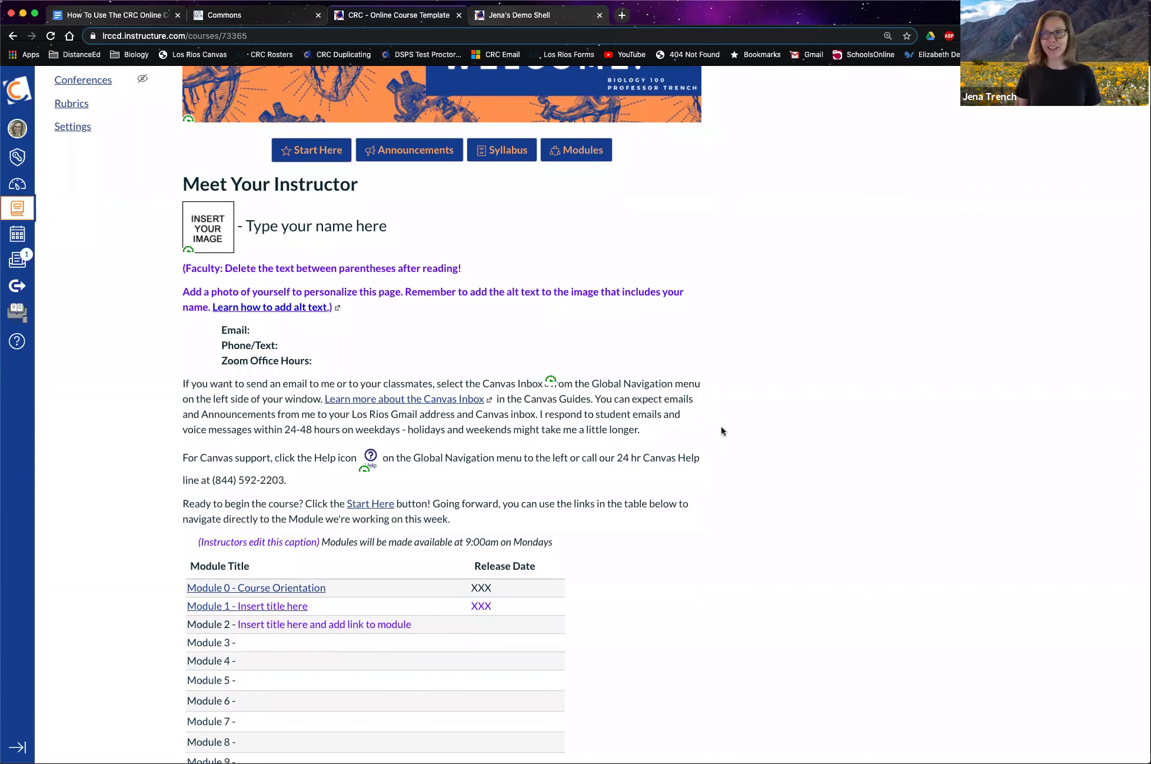
scroll(695, 389, "down", 1)
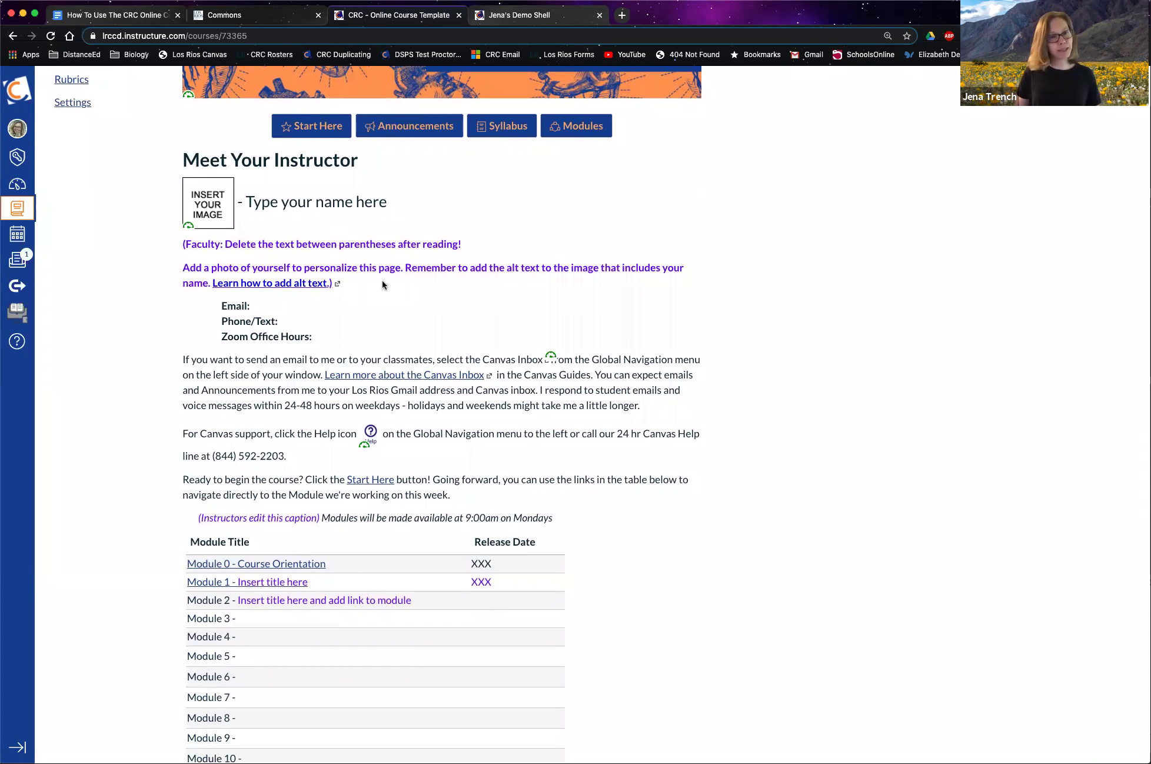
scroll(412, 322, "down", 5)
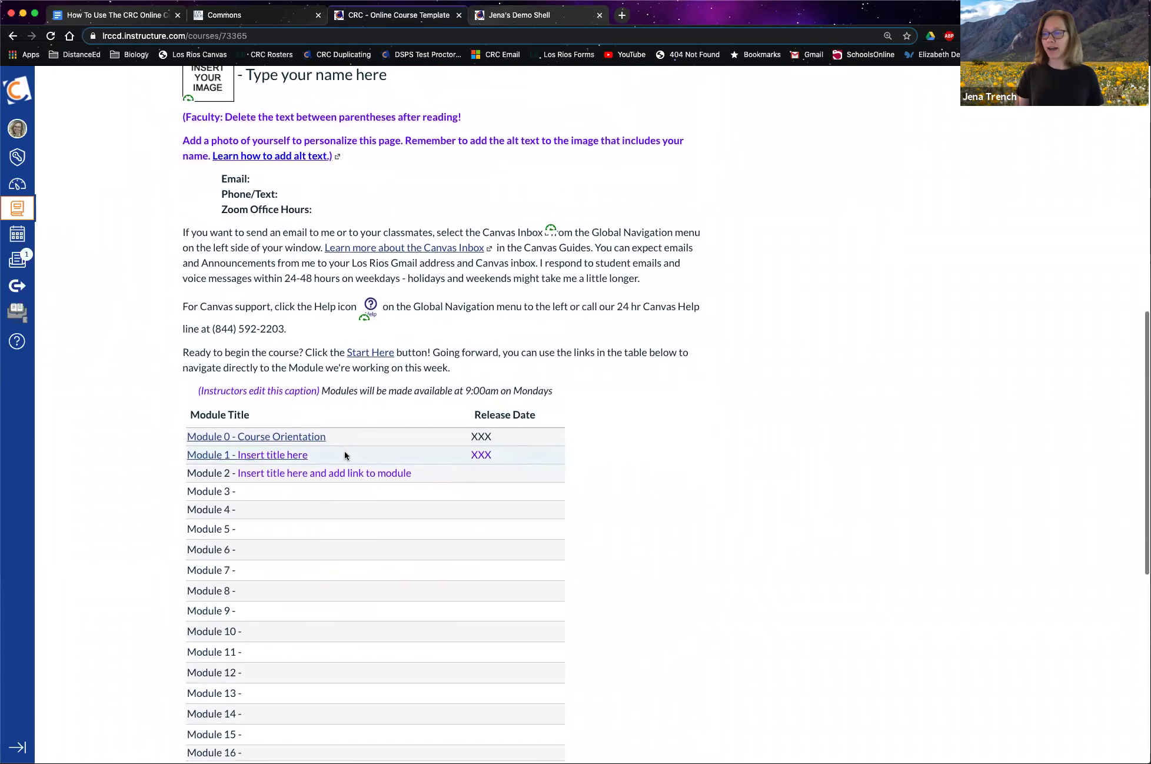
scroll(335, 615, "down", 4)
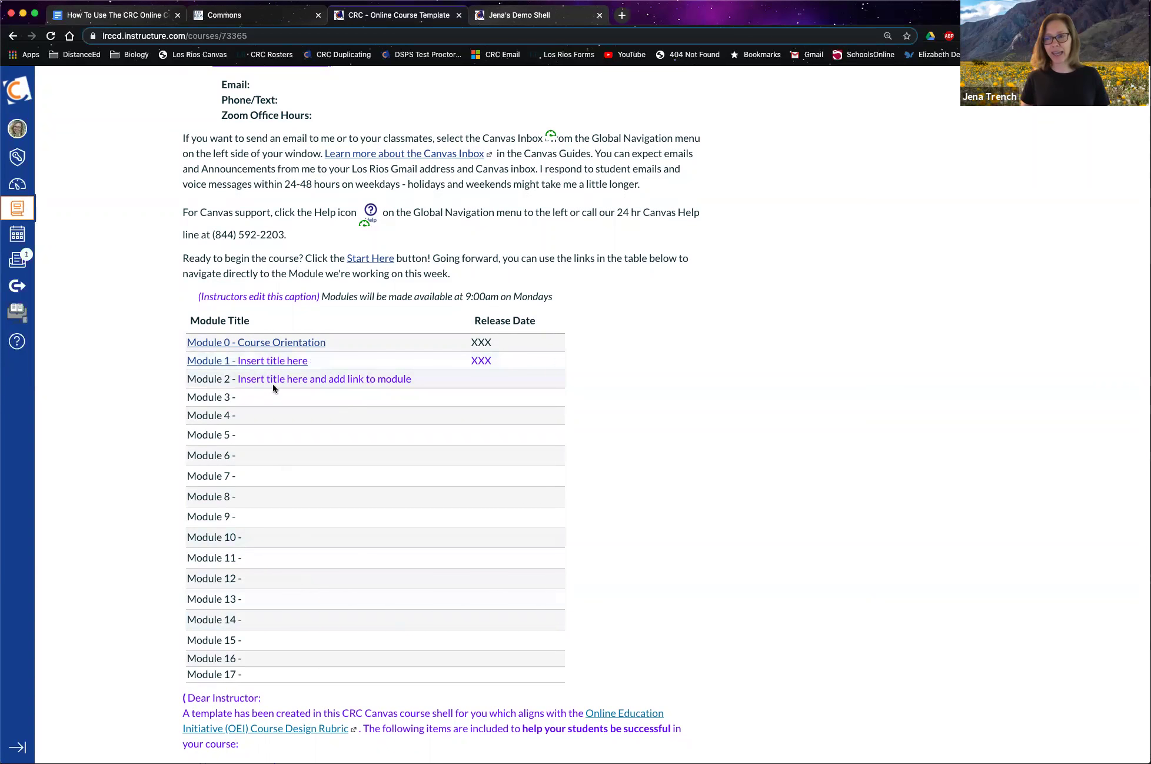
scroll(270, 376, "down", 1)
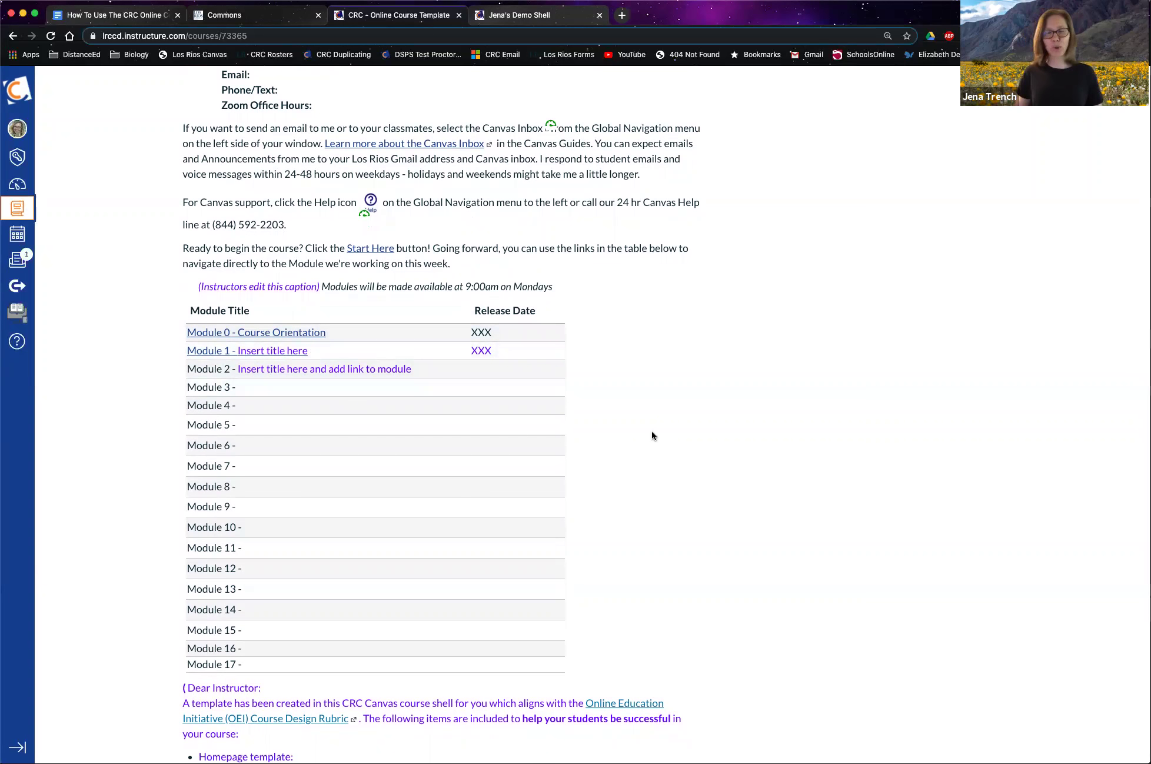
scroll(647, 430, "up", 10)
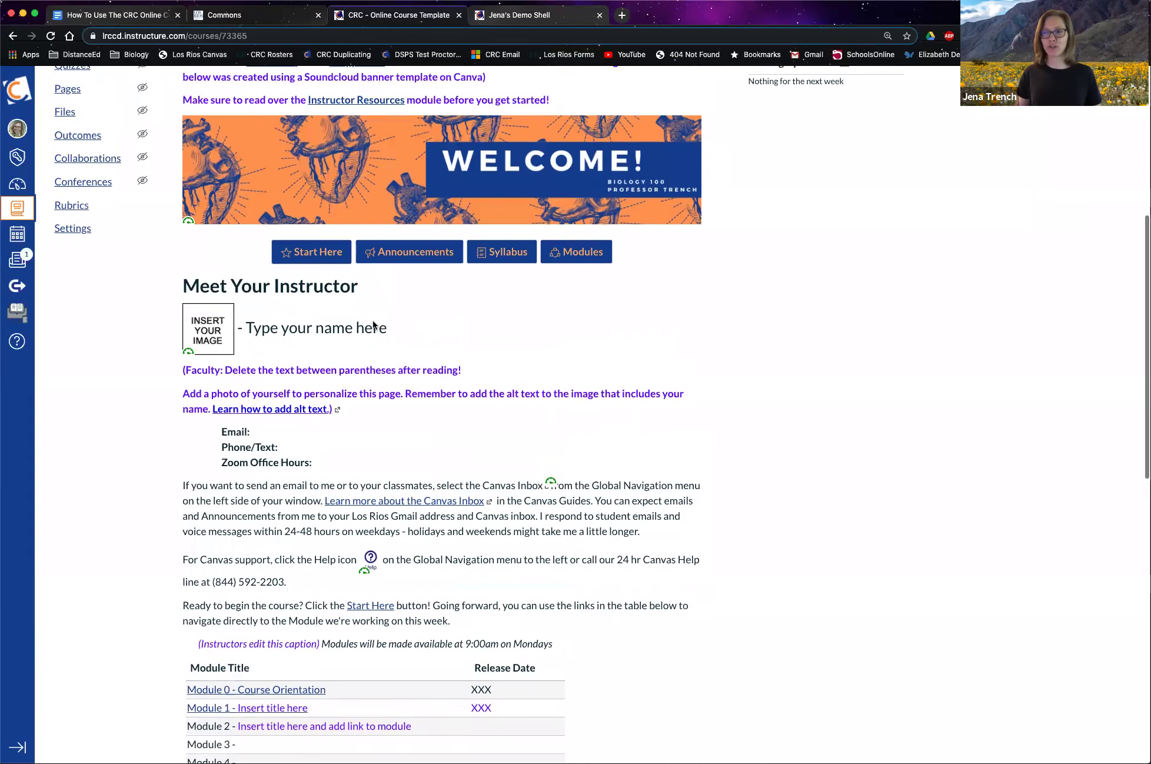
scroll(372, 323, "up", 10)
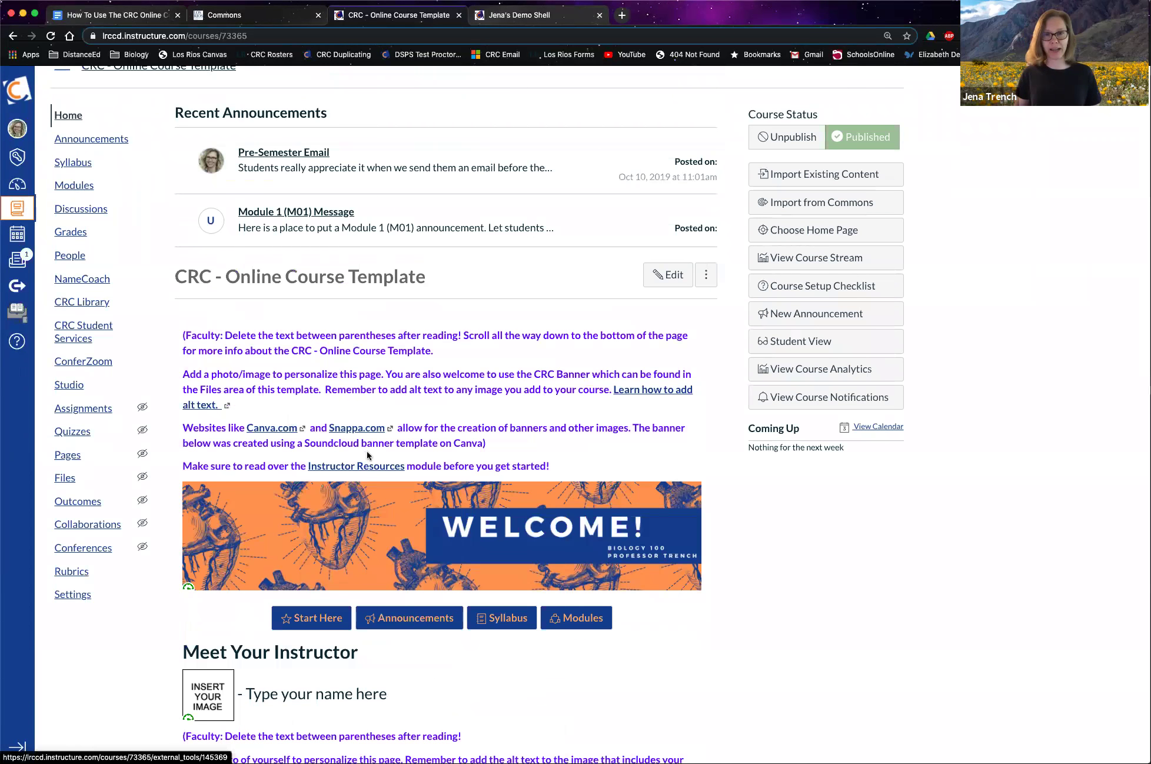
scroll(367, 454, "down", 14)
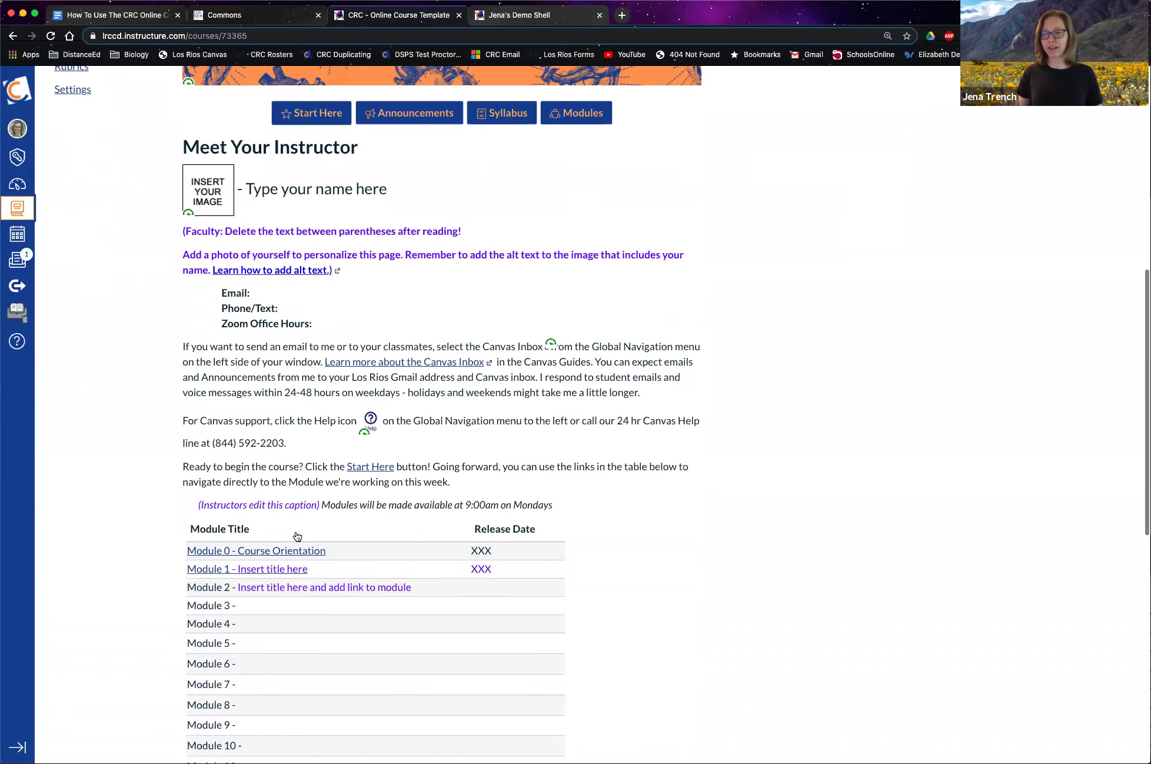
scroll(298, 536, "down", 1)
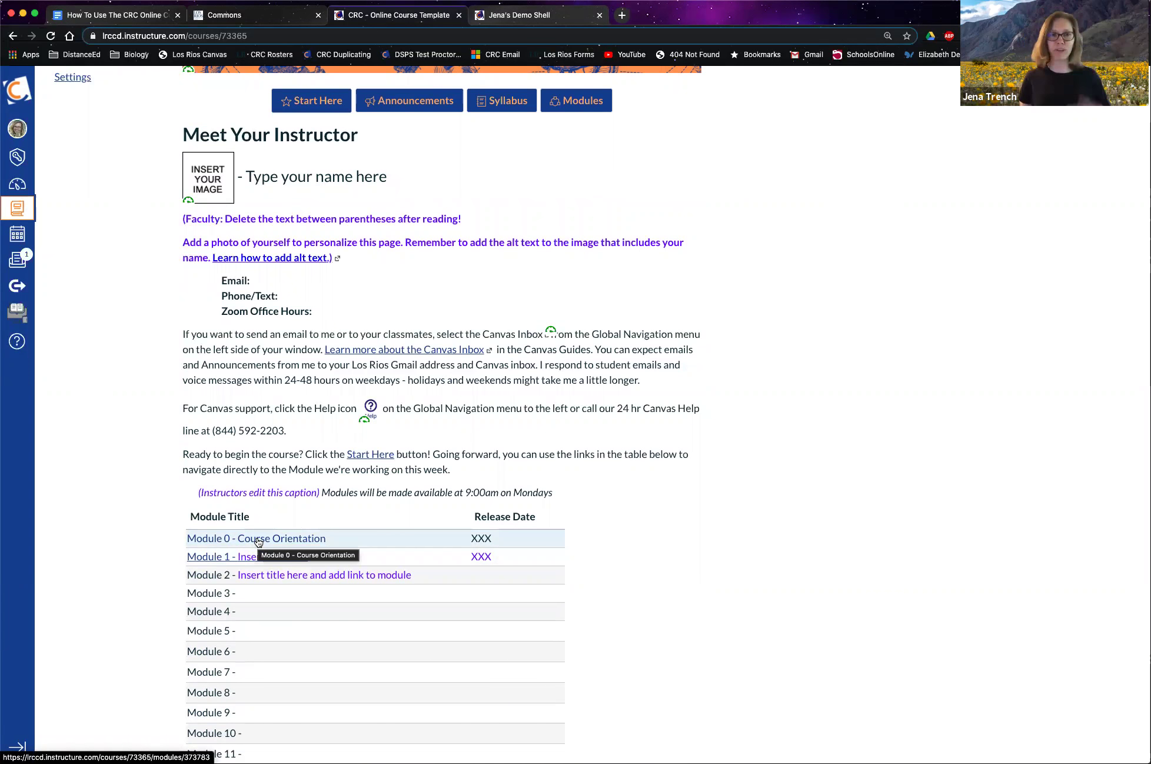
scroll(627, 542, "up", 5)
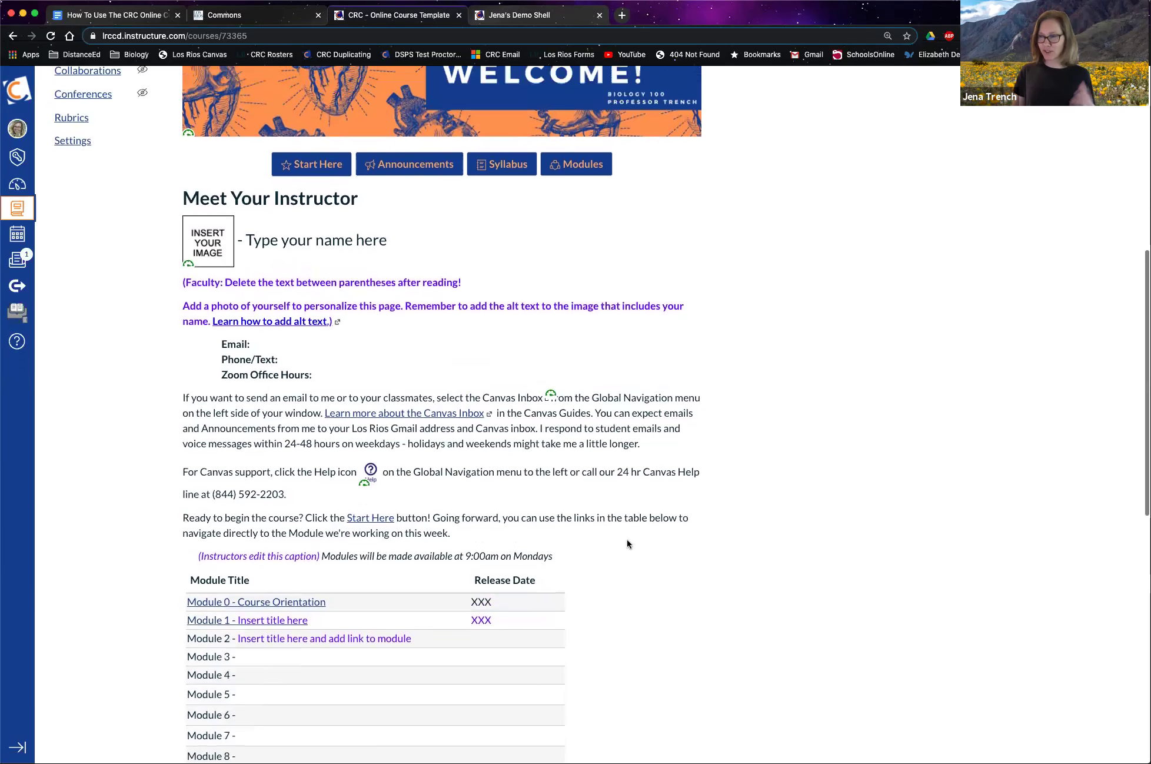
scroll(627, 539, "up", 10)
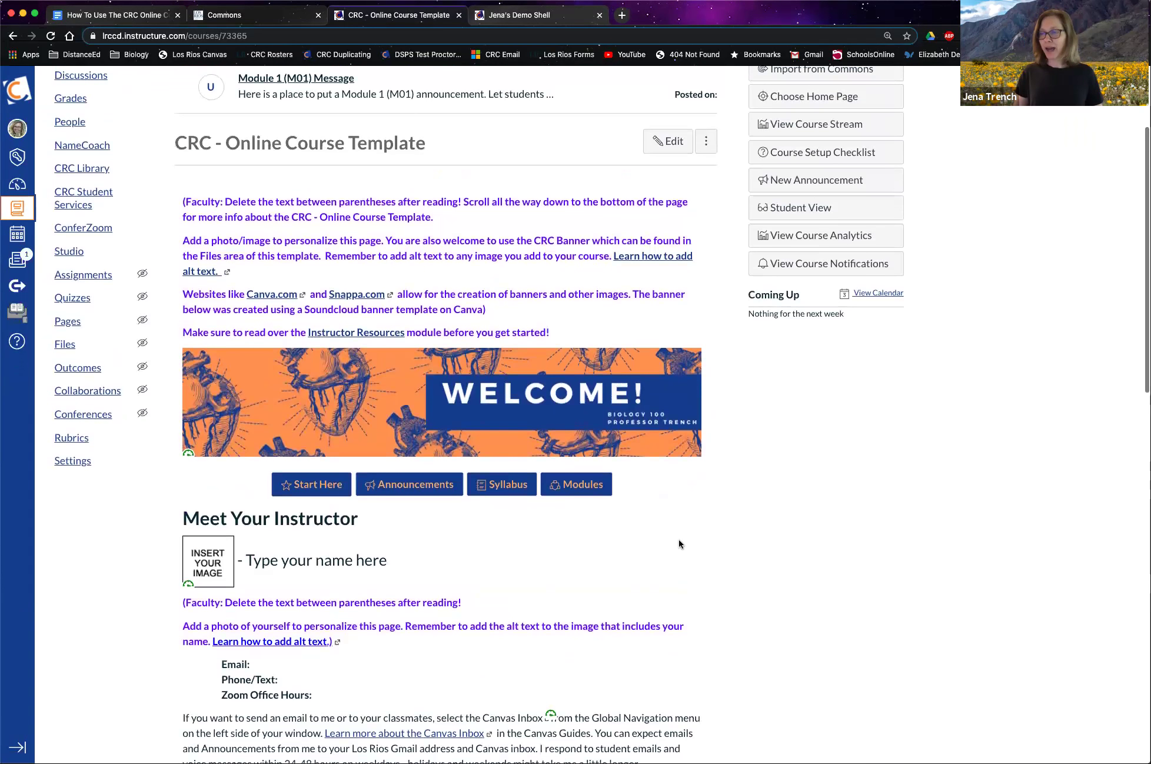
scroll(677, 538, "up", 4)
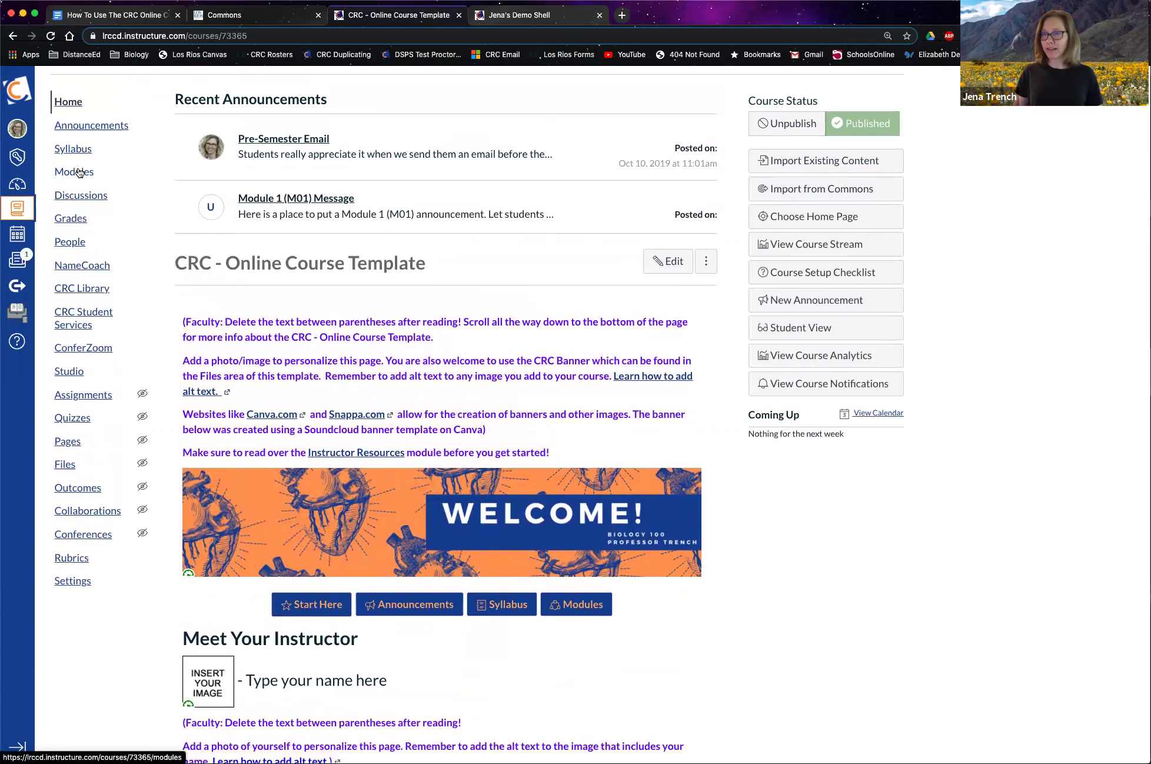
- Open the ConferZoom Guide from the Instructor Resources module and read through its sections on accounts, scheduling, meeting settings and recordings
left_click(79, 173)
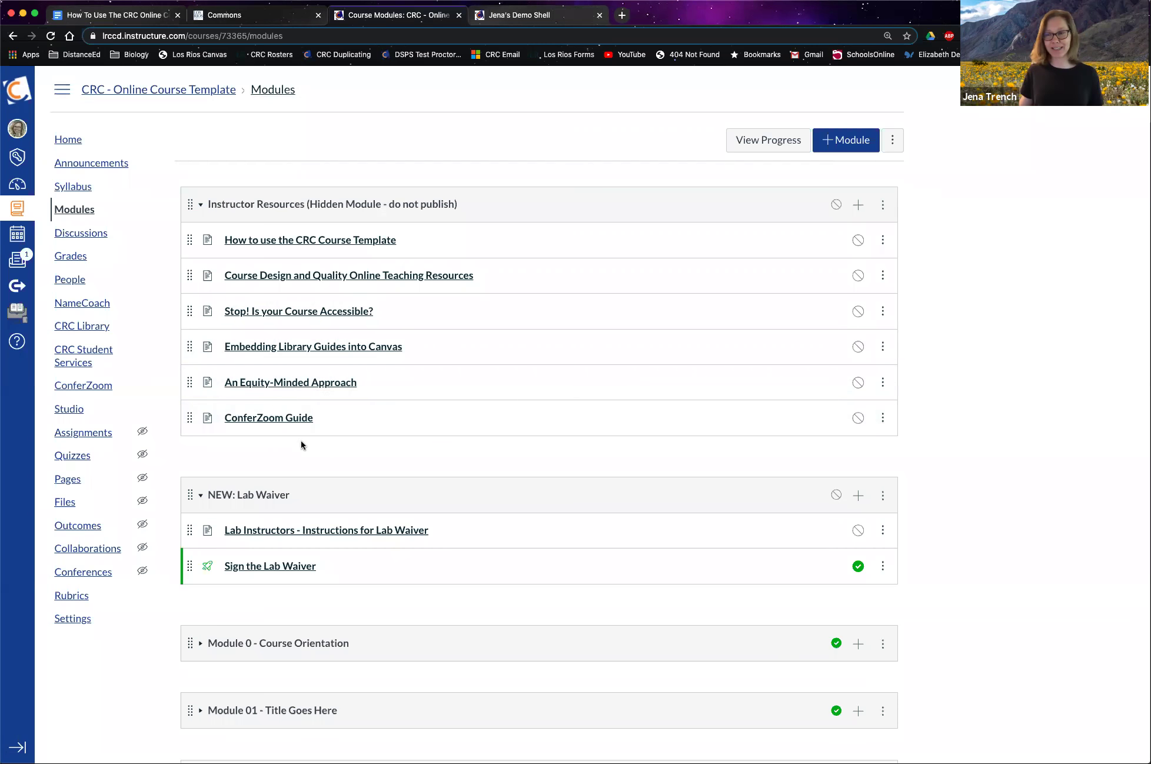
left_click(268, 422)
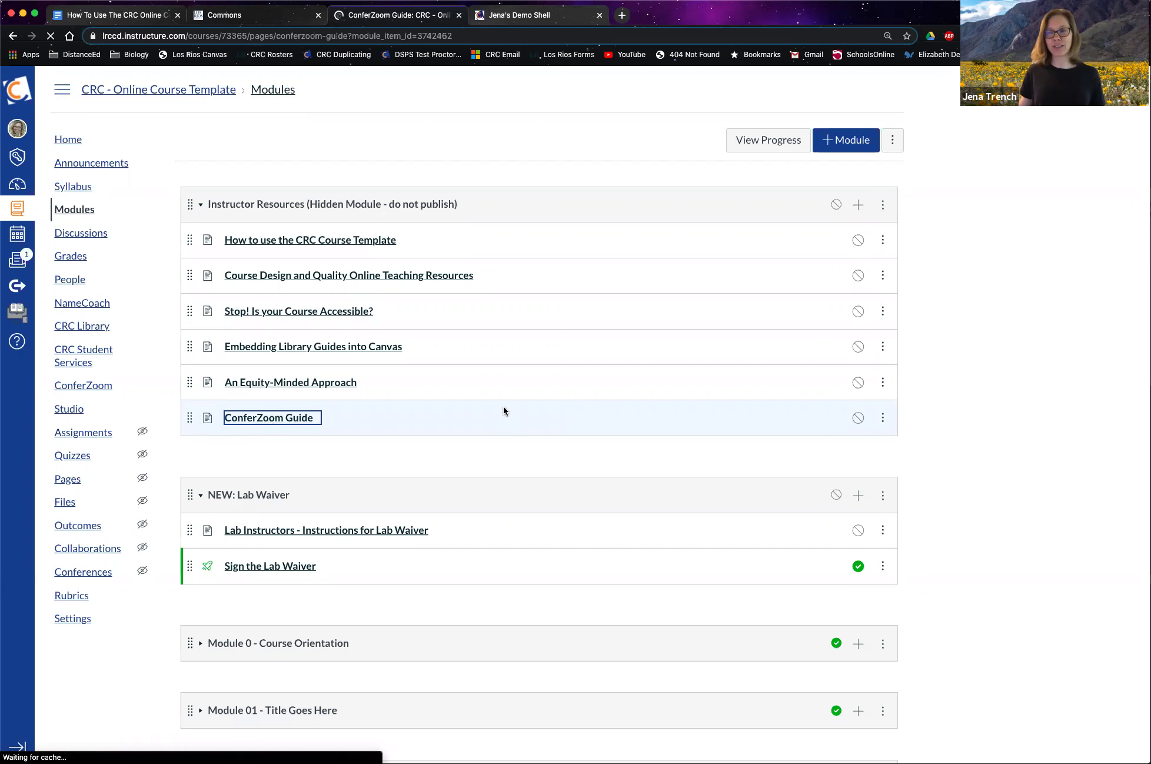
scroll(506, 407, "down", 3)
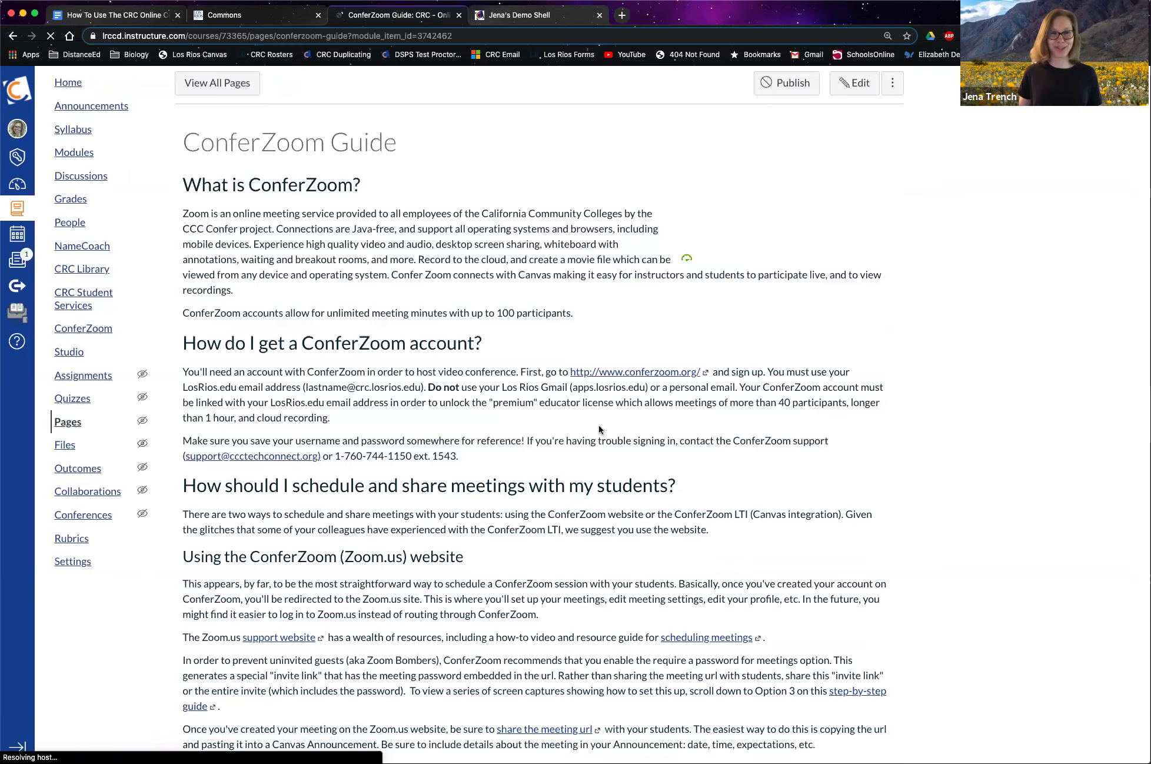
scroll(600, 424, "down", 10)
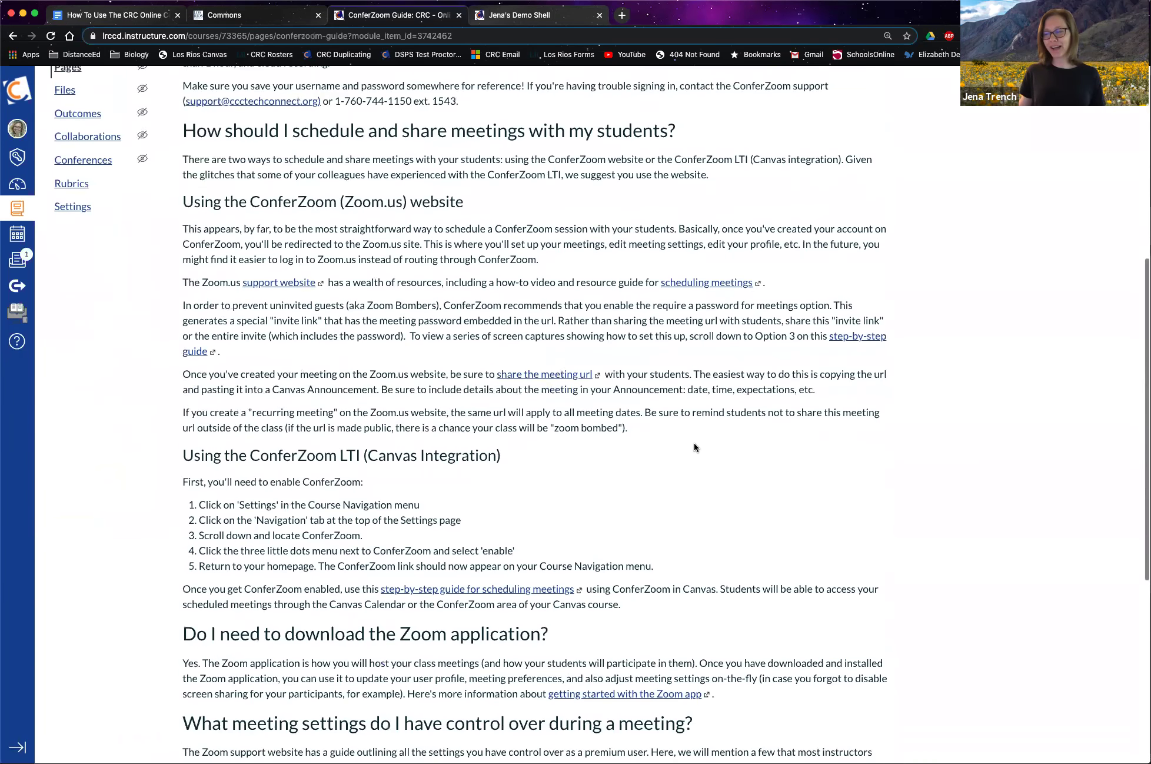
scroll(695, 445, "down", 1)
scroll(695, 447, "down", 2)
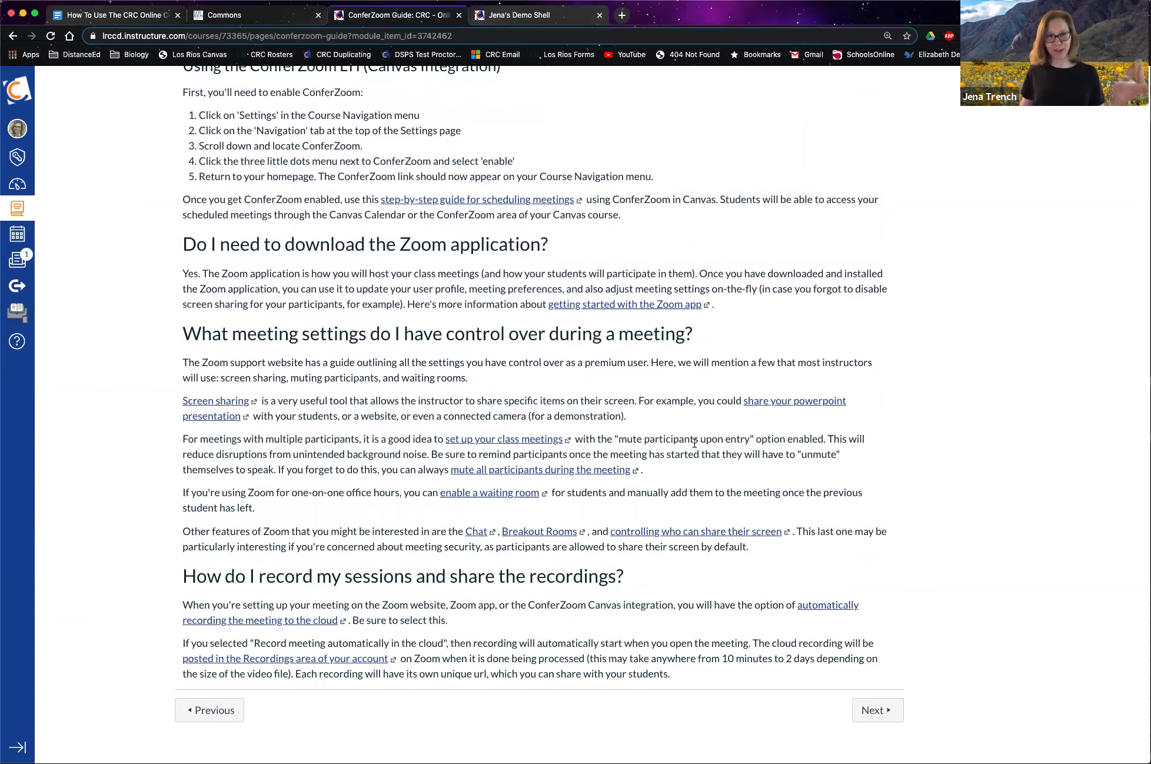
scroll(695, 442, "up", 7)
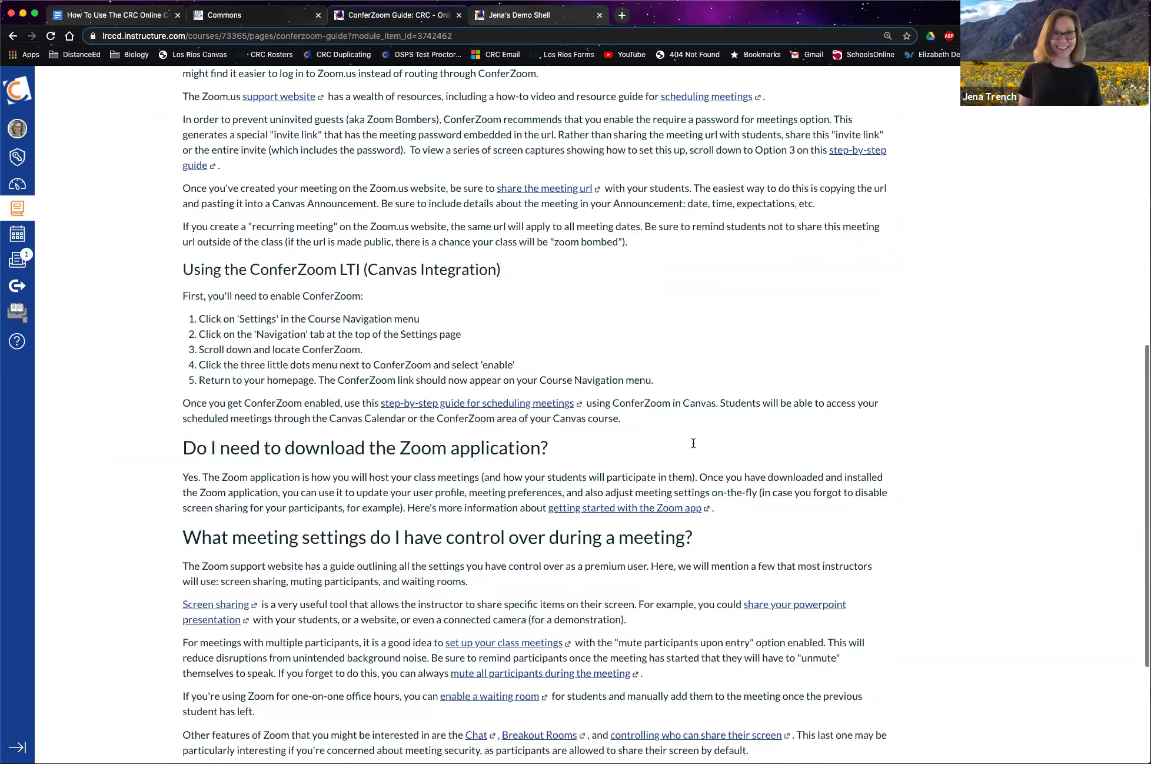
scroll(692, 443, "up", 6)
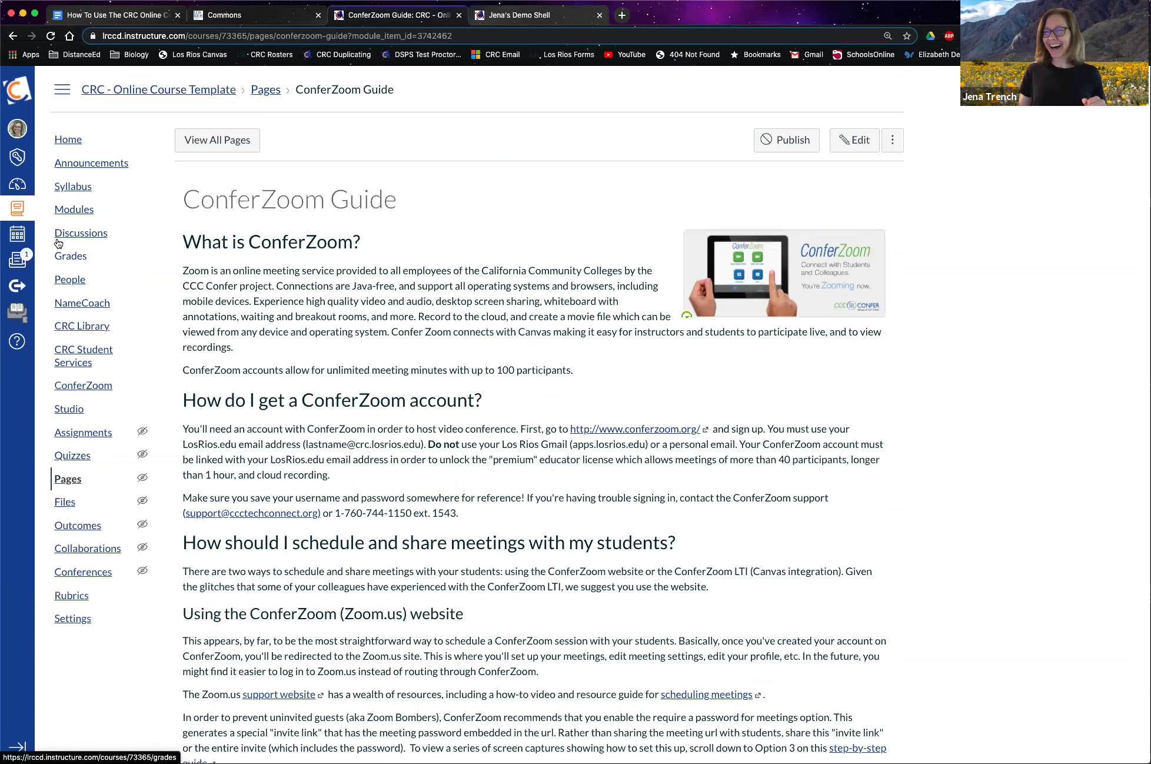
- Return to the course's module list, expand Module 0 - Course Orientation and review its pages
left_click(80, 211)
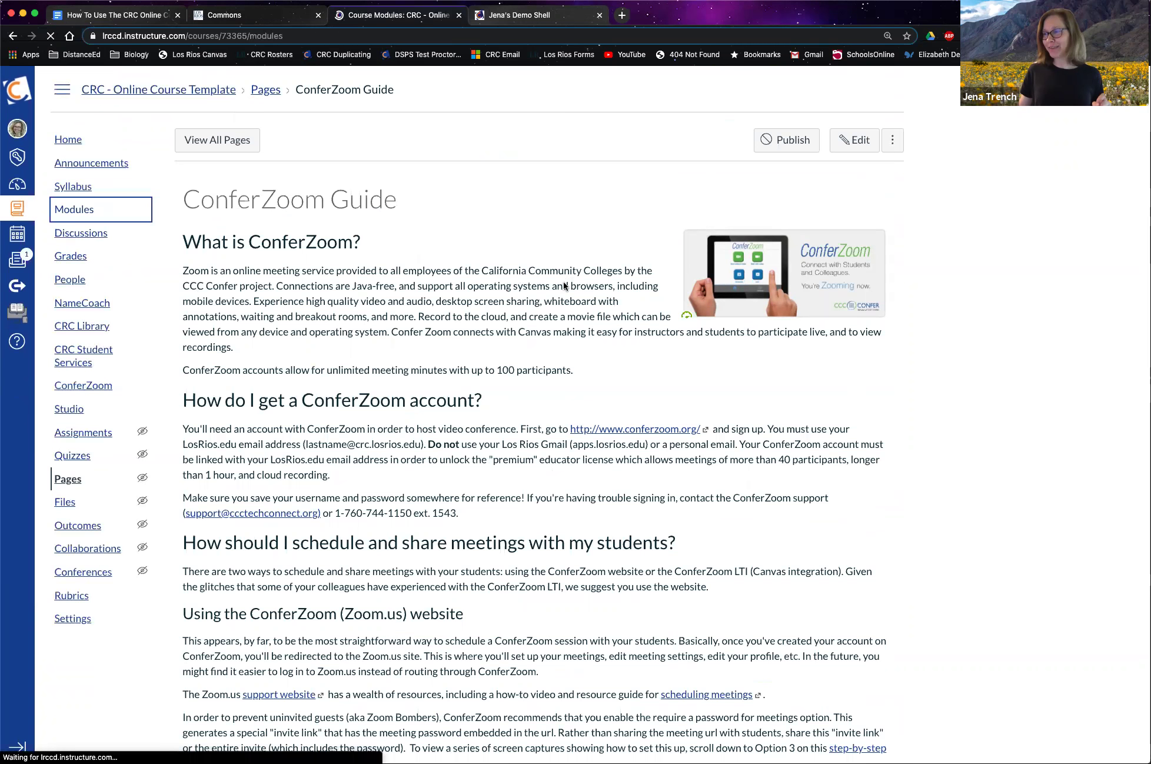
scroll(514, 302, "down", 2)
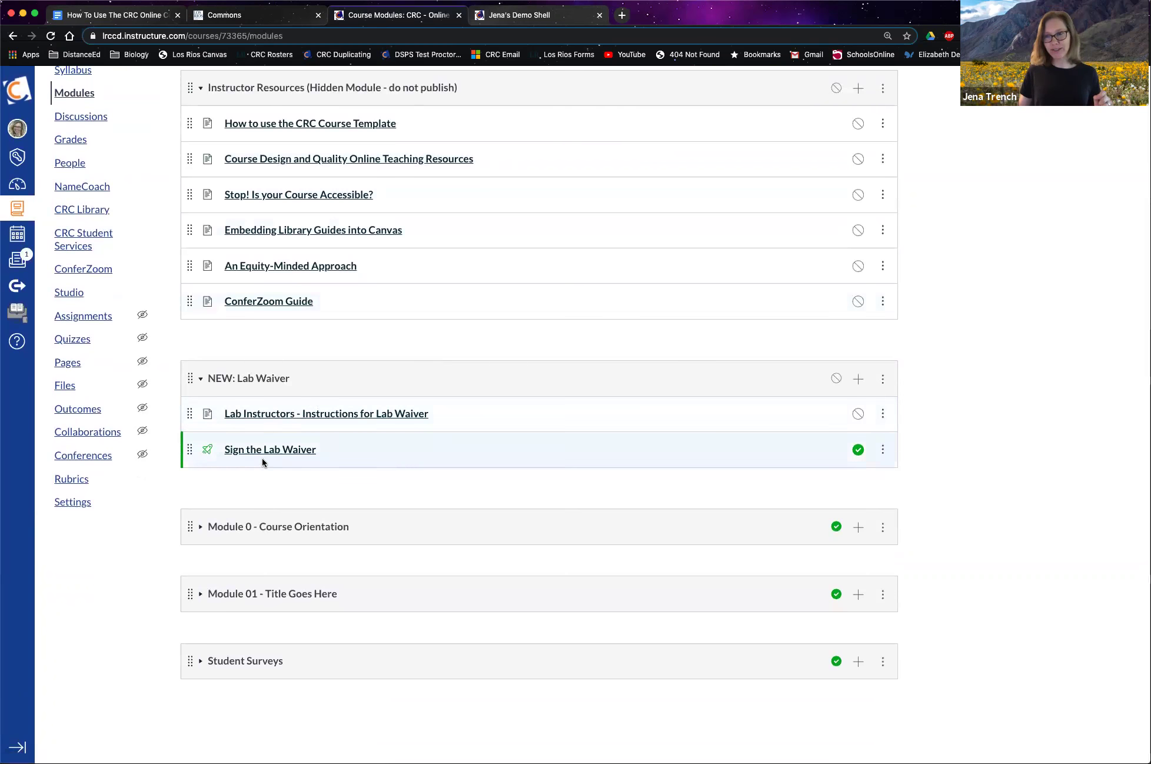
left_click(203, 527)
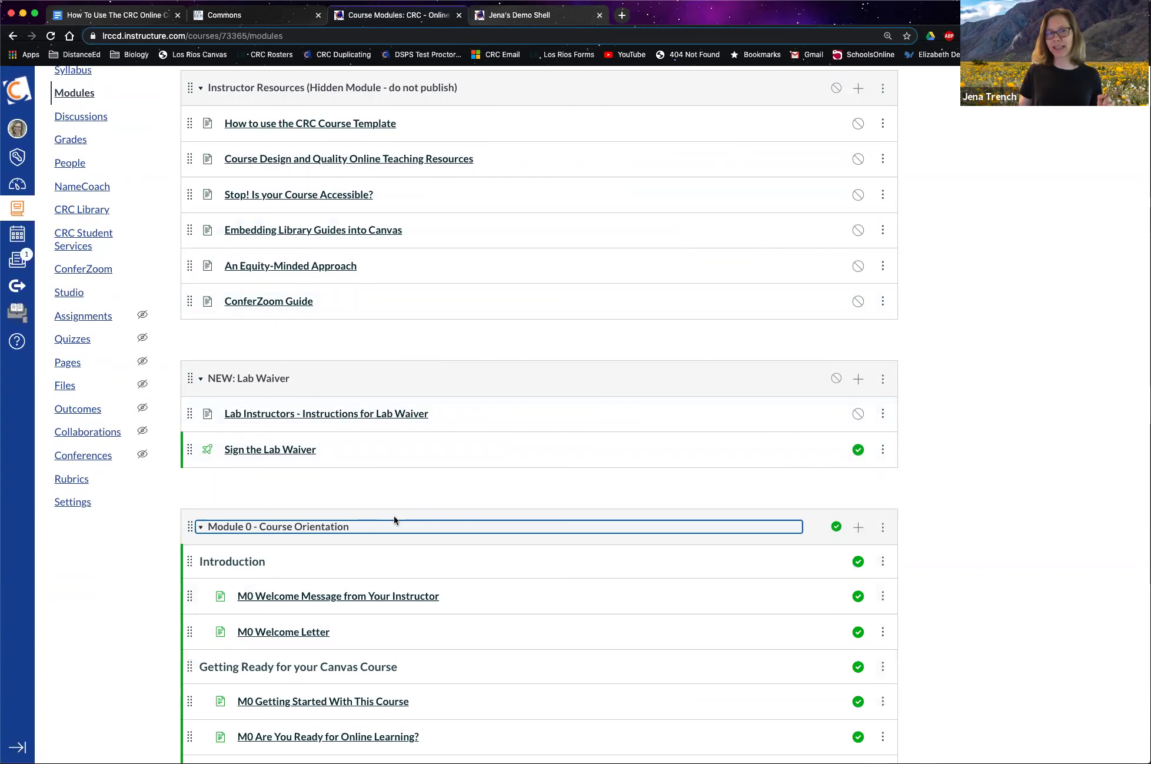
scroll(393, 516, "down", 3)
scroll(396, 521, "down", 5)
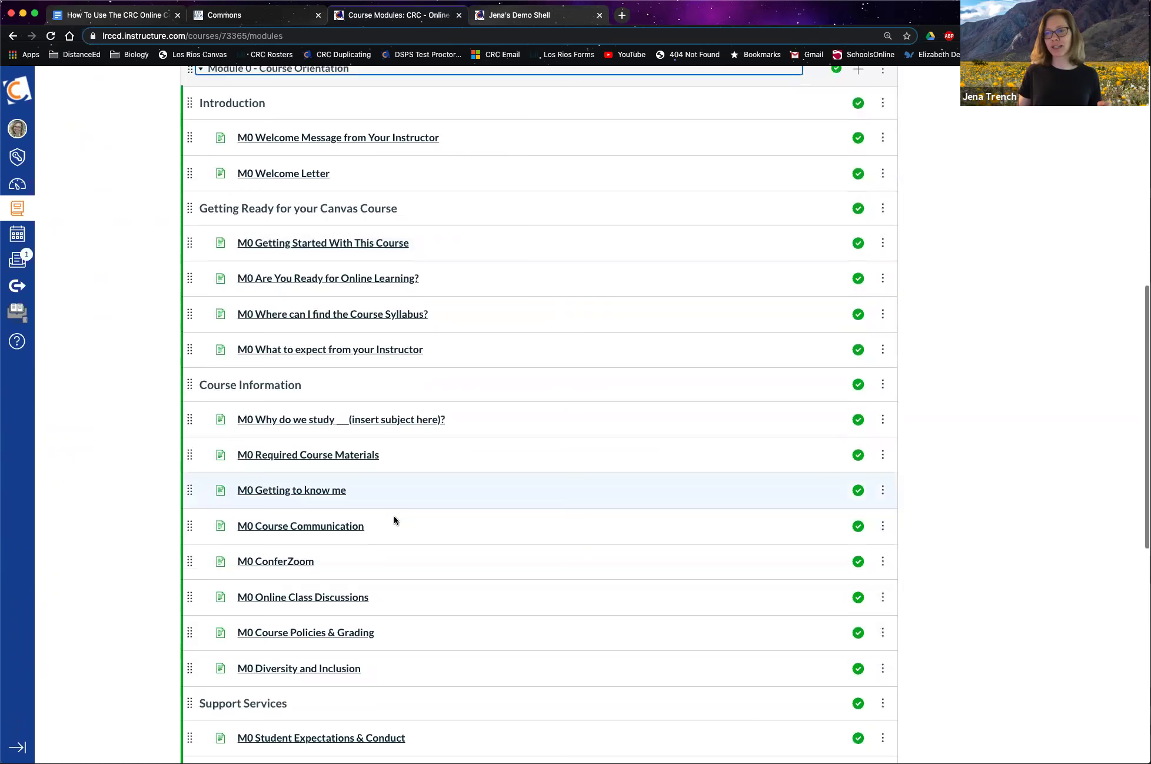
scroll(431, 522, "up", 1)
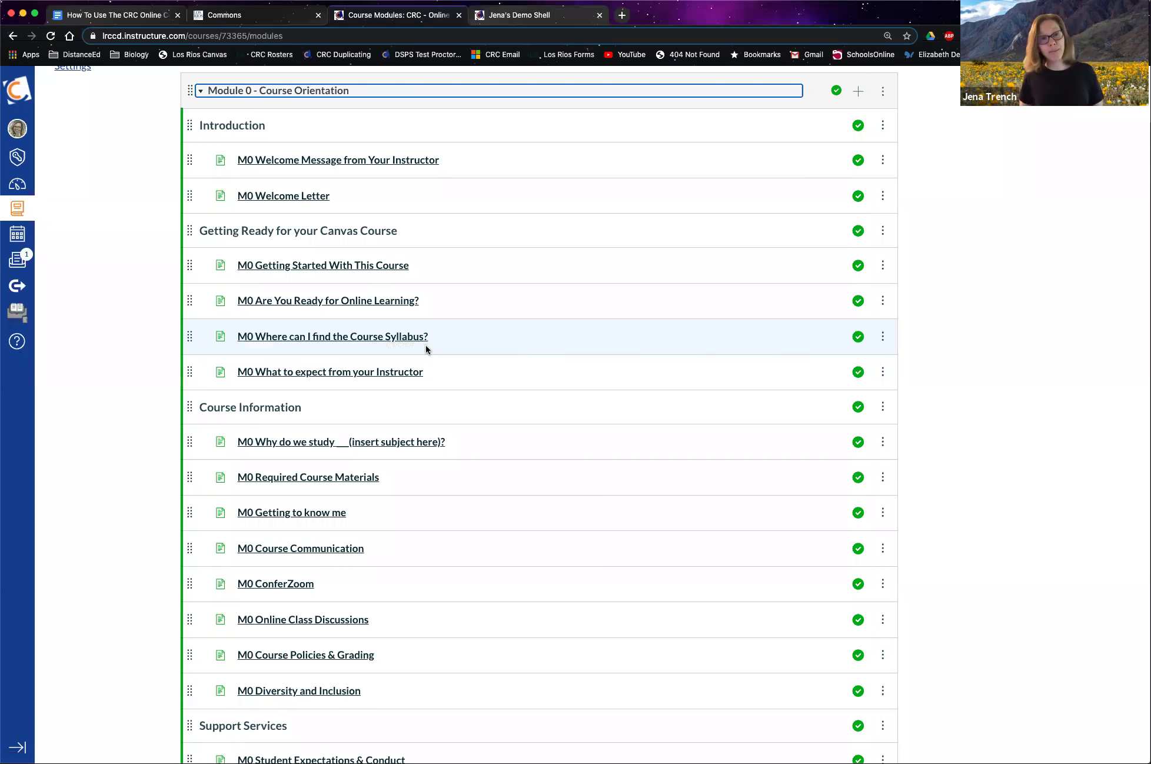
scroll(421, 344, "down", 1)
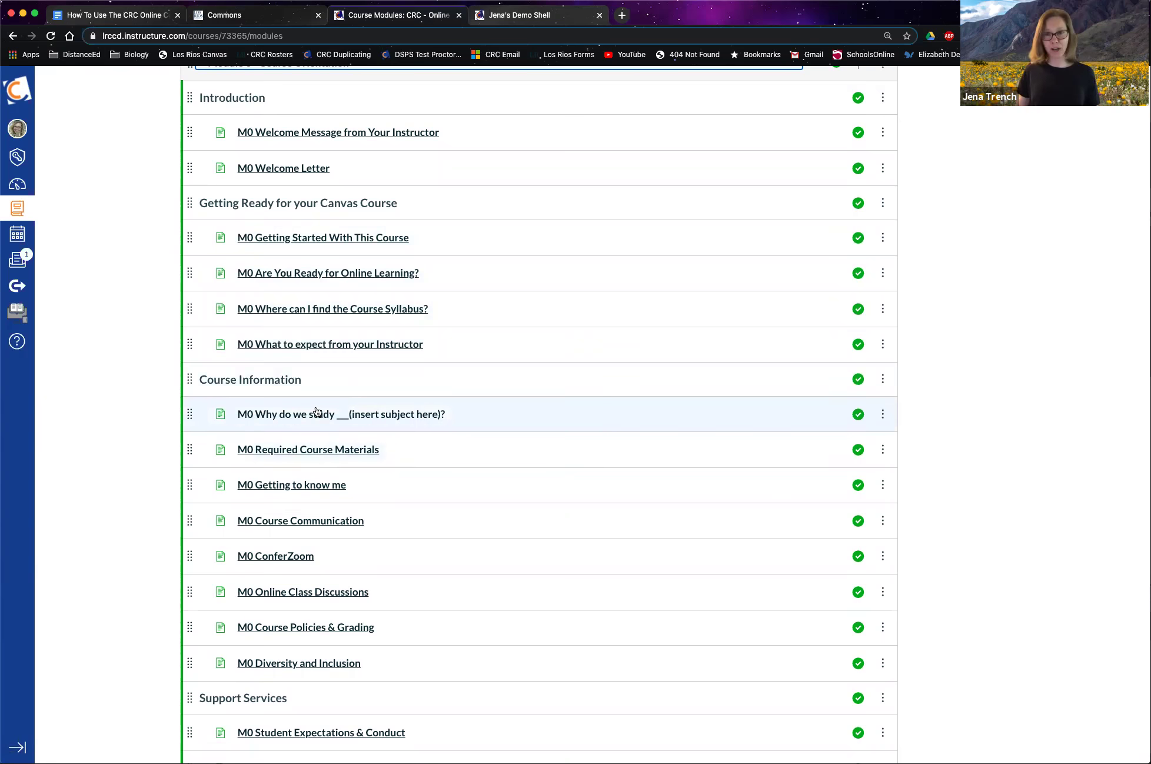
scroll(316, 411, "down", 2)
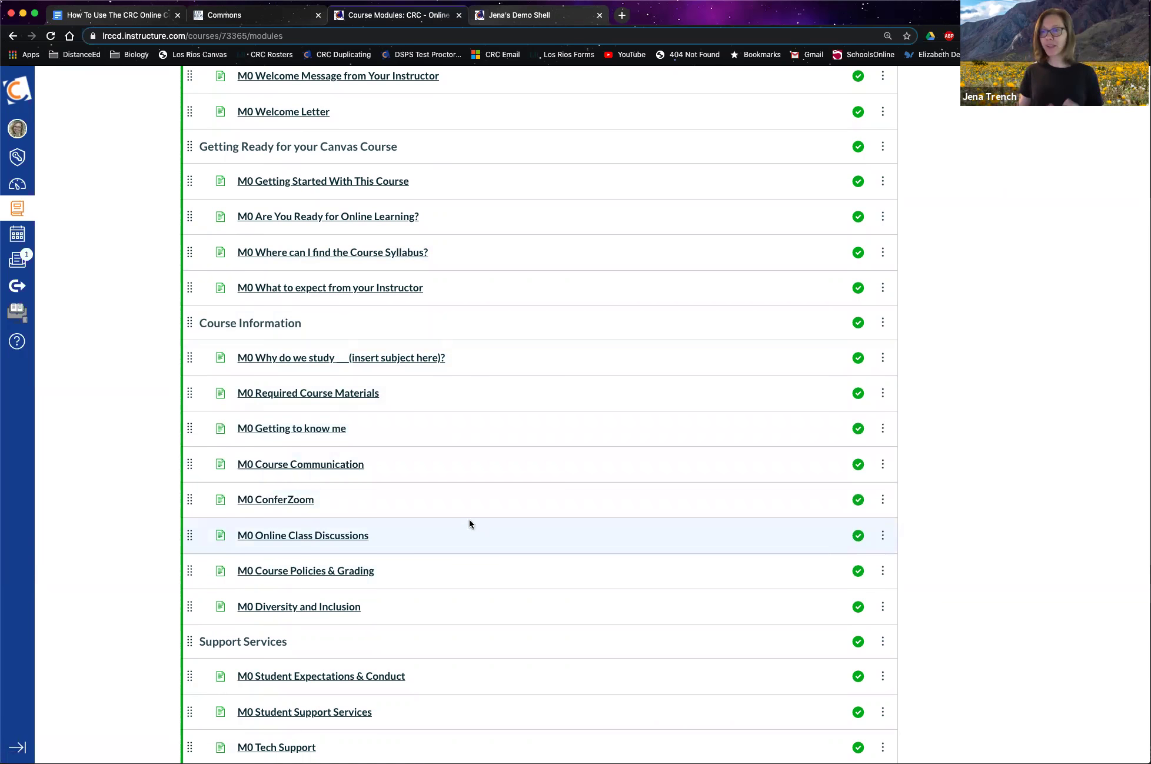
- Open the M0 Welcome Message from Your Instructor page in a new browser tab and switch to it
scroll(470, 517, "up", 5)
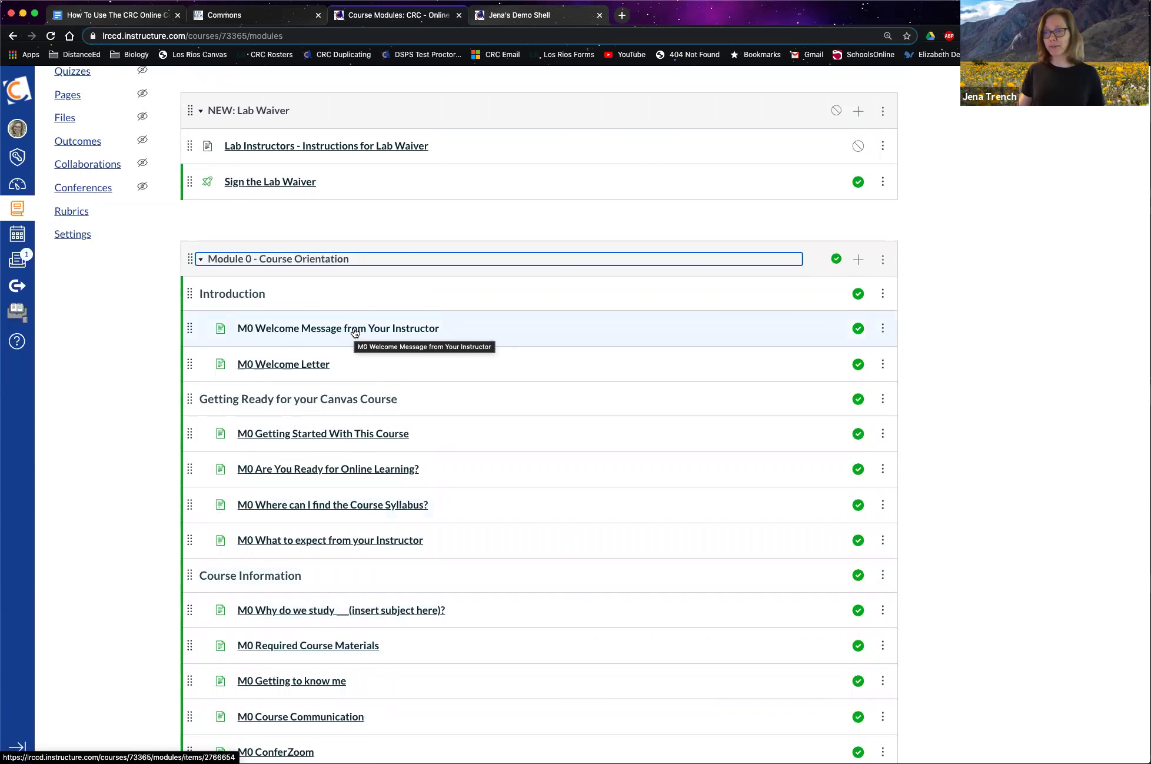
right_click(354, 333)
left_click(391, 335)
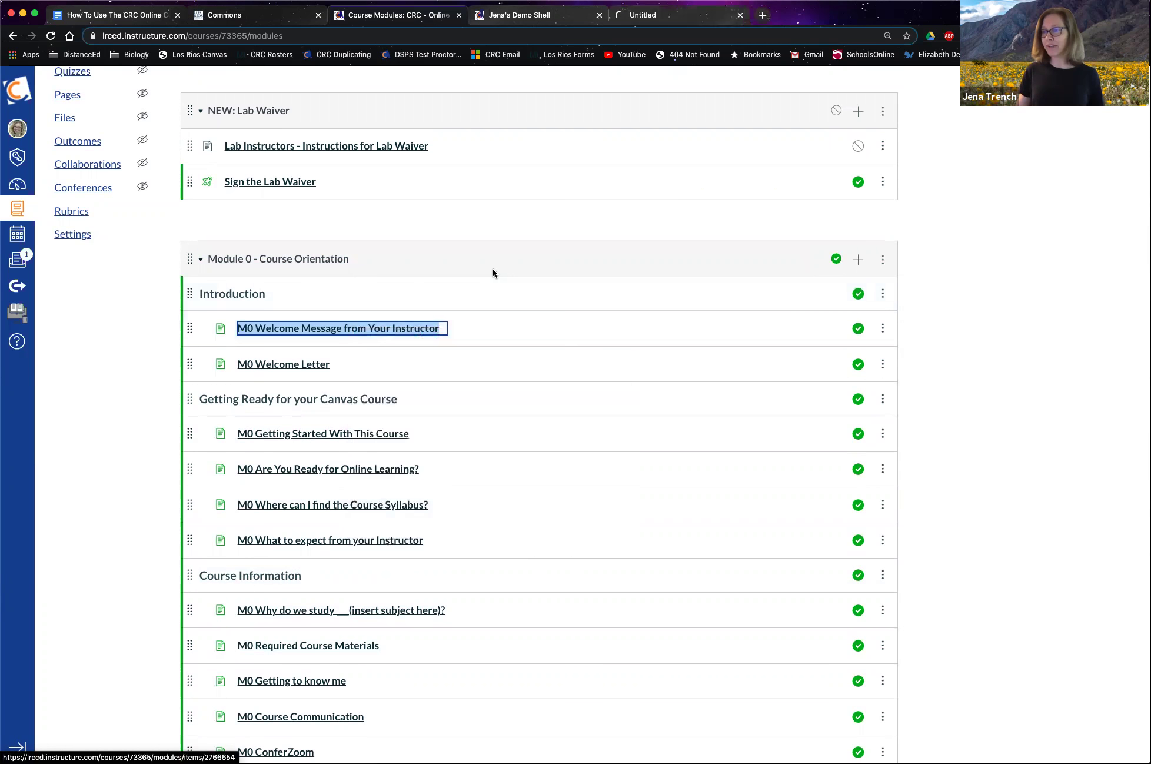
left_click(677, 15)
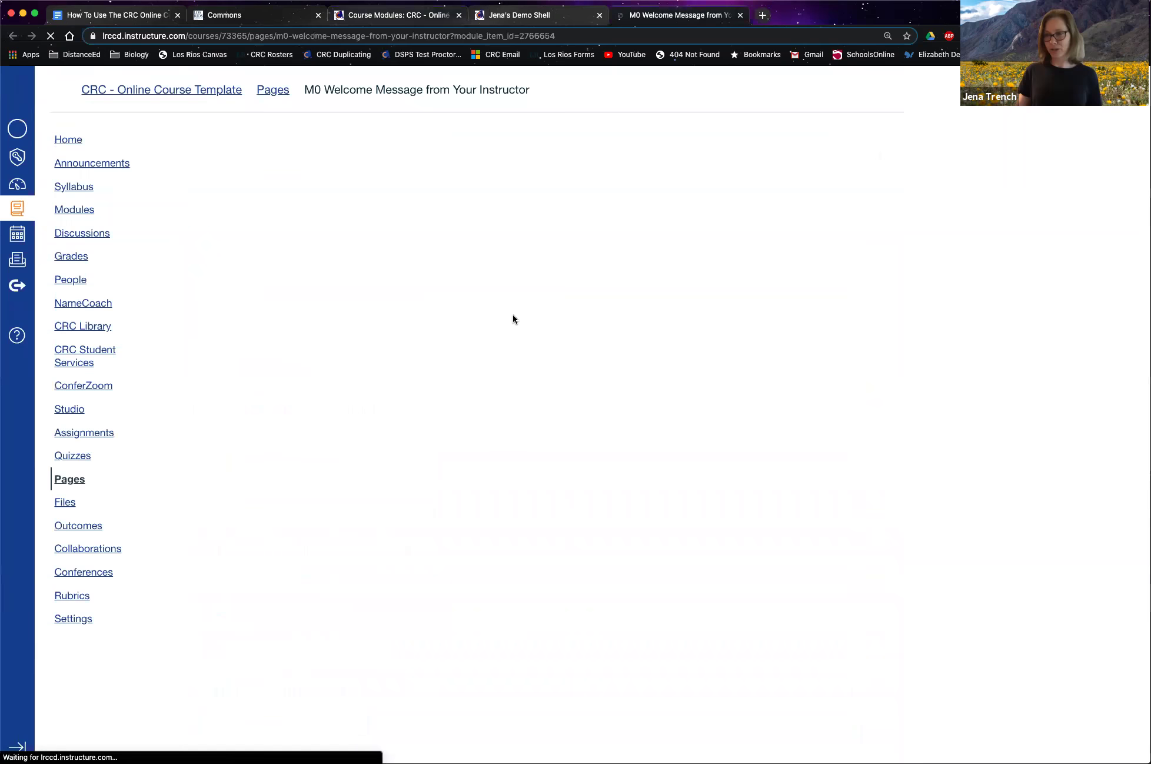
- Enlarge the M0 Welcome Message page and read its instructor notes, course syllabus section and Canvas help section
scroll(559, 362, "down", 1)
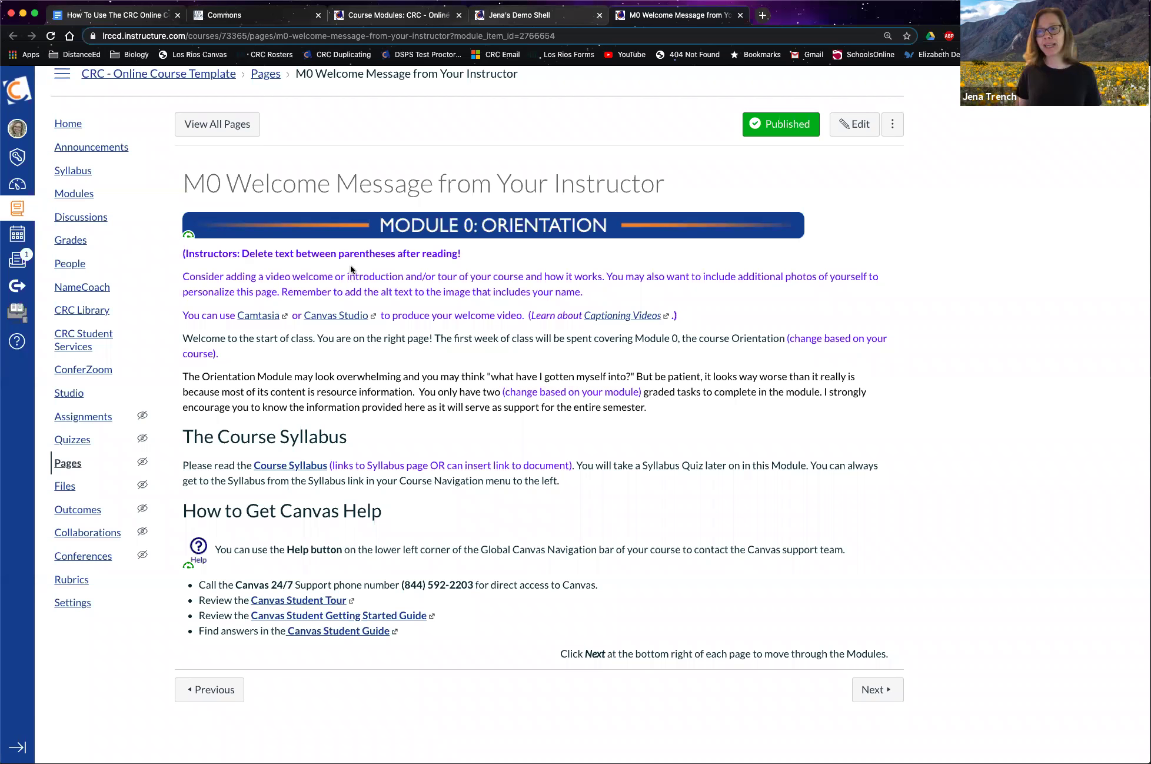
key("super+equal")
key("super+equal")
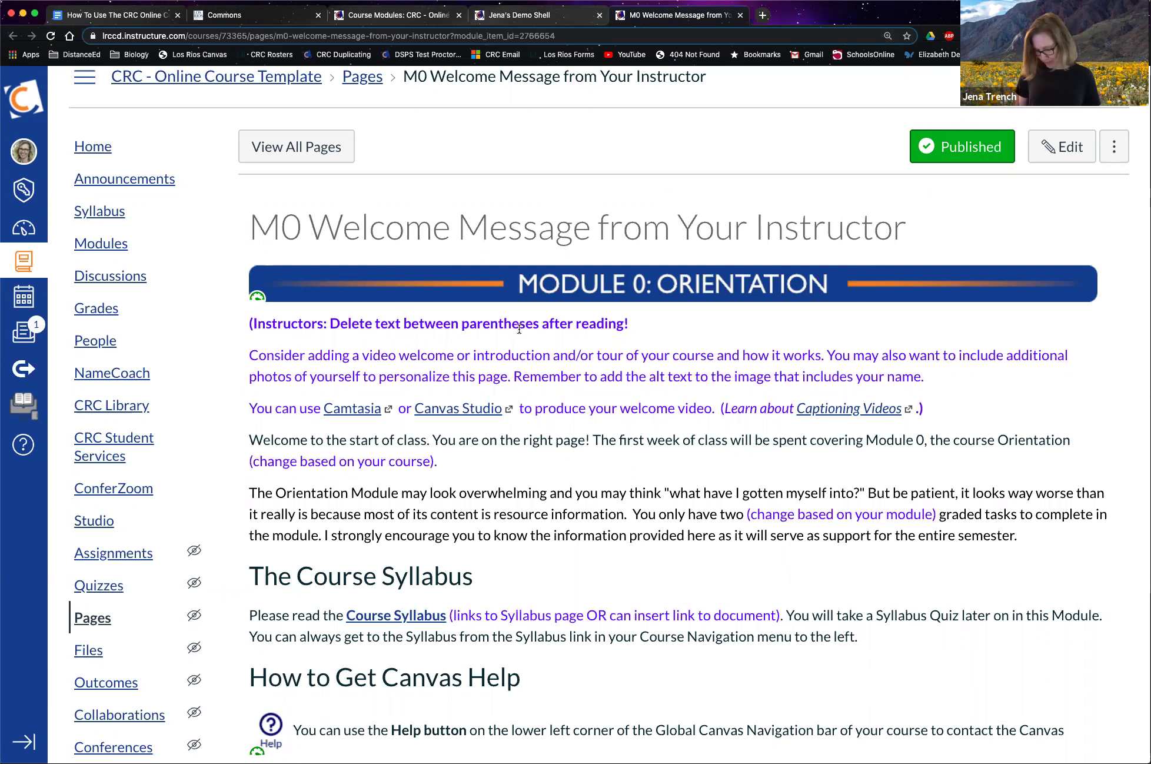
key("ctrl+minus")
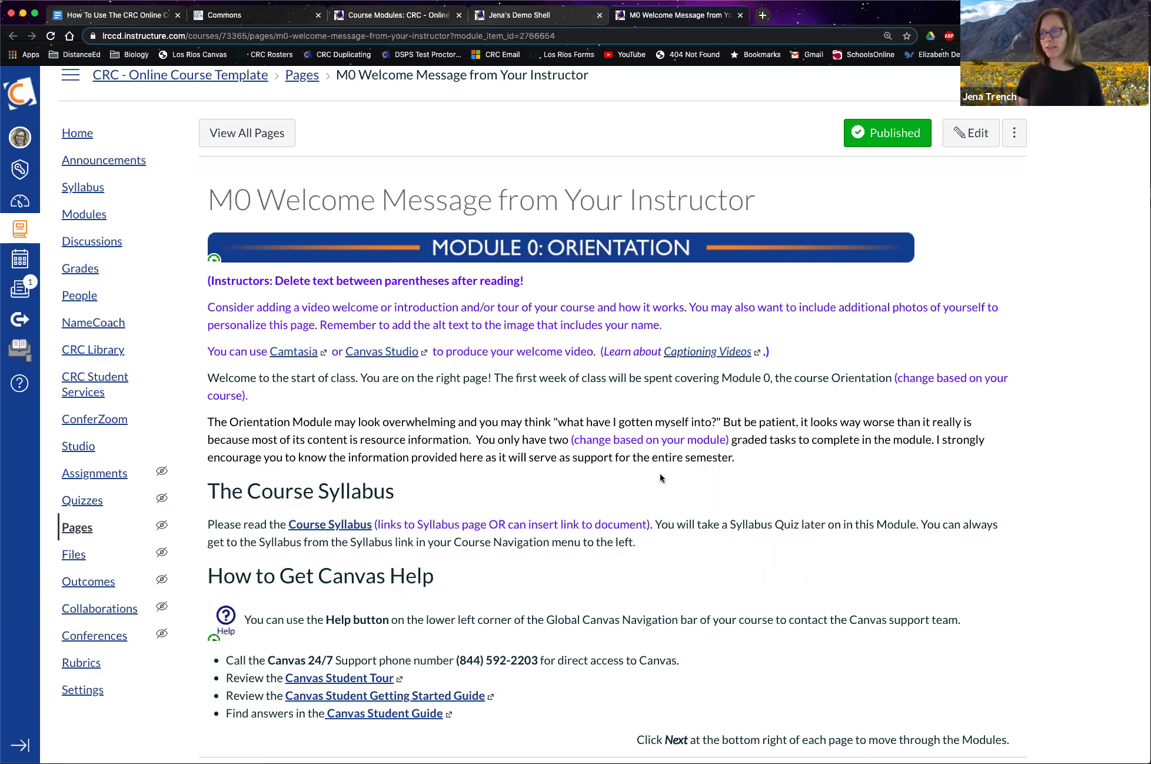
scroll(660, 474, "down", 2)
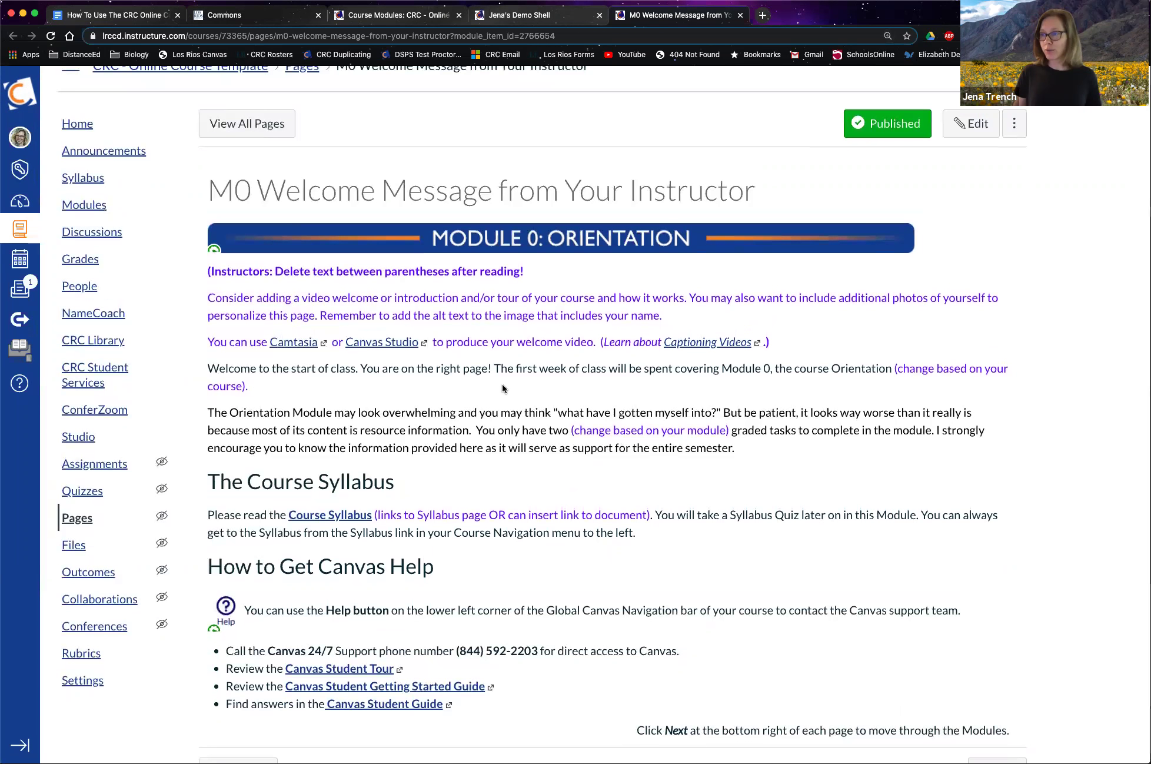
- Return to the course's module list and open the M0 Are You Ready for Online Learning? page from Module 0
left_click(358, 16)
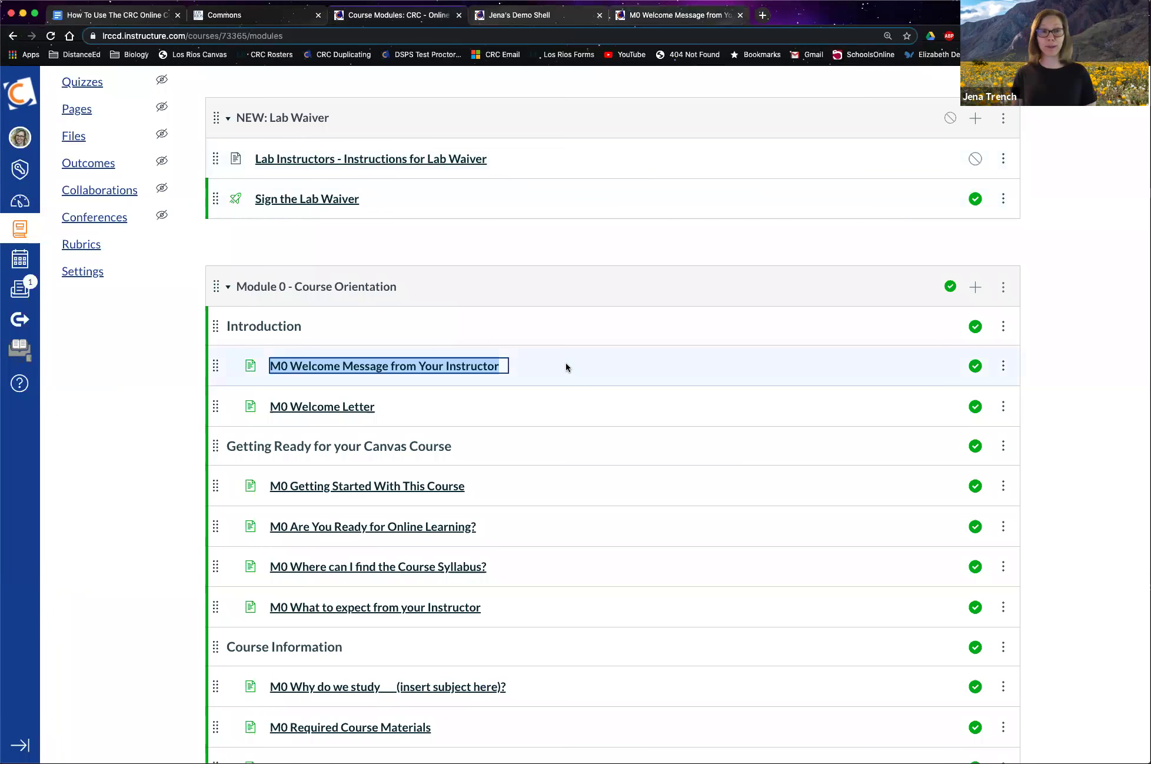
scroll(565, 361, "down", 5)
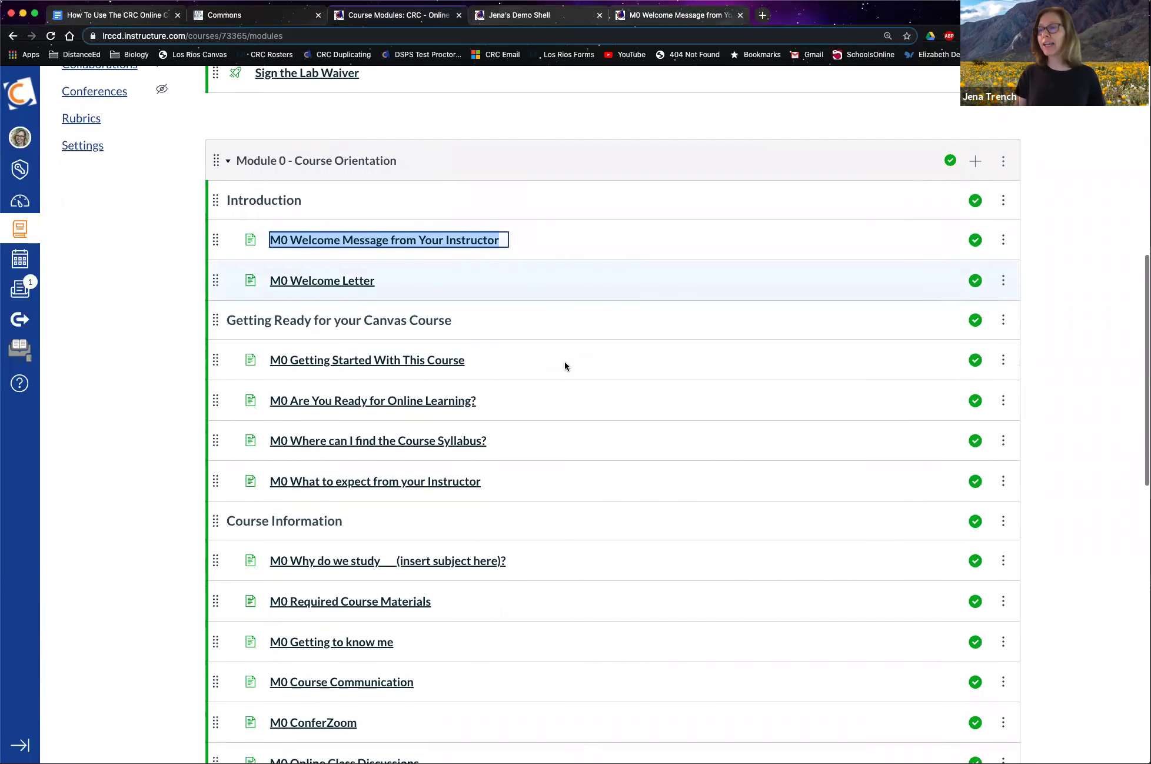
scroll(536, 351, "down", 1)
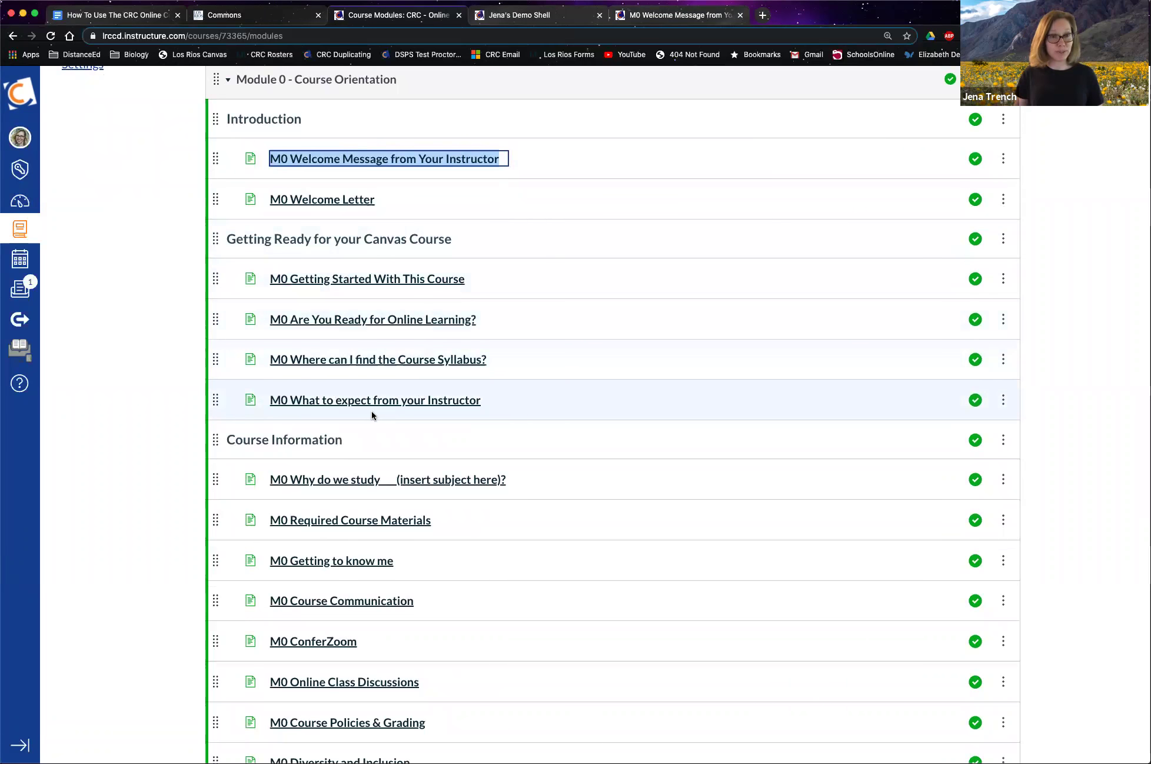
left_click(373, 323)
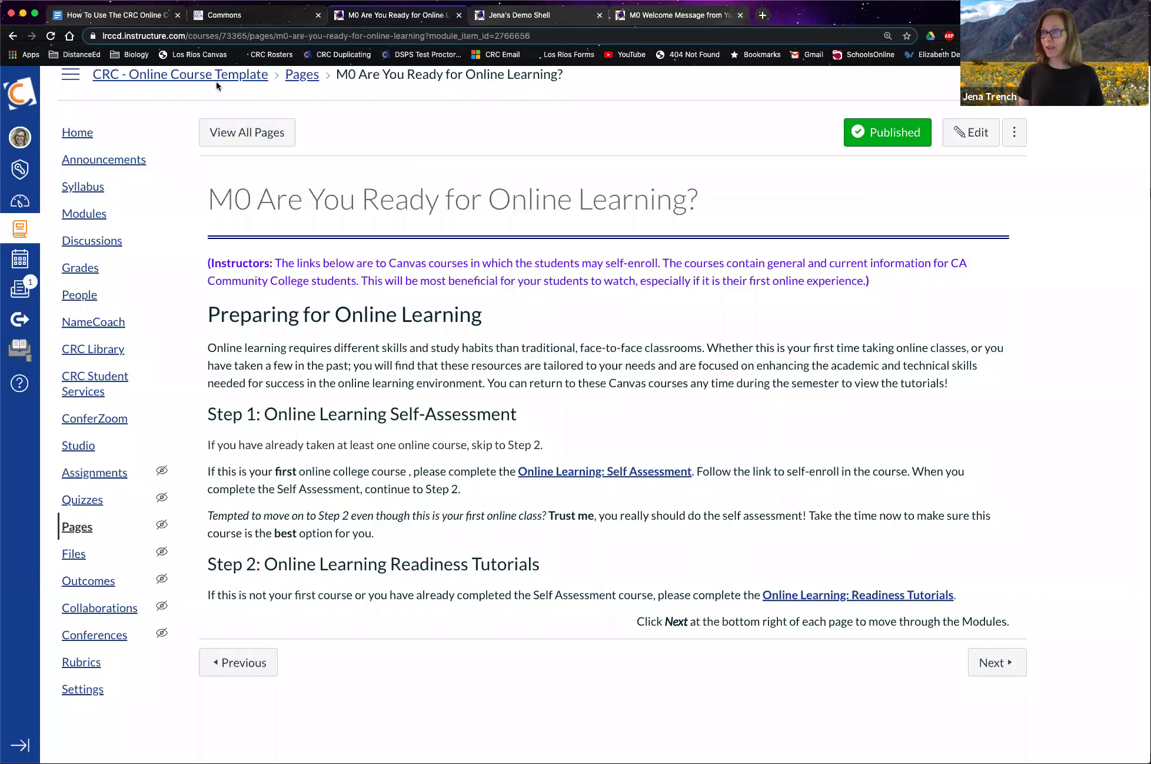
- Go back to the course's module list and open the M0 Getting to know me page under Course Information
scroll(118, 247, "up", 1)
left_click(131, 220)
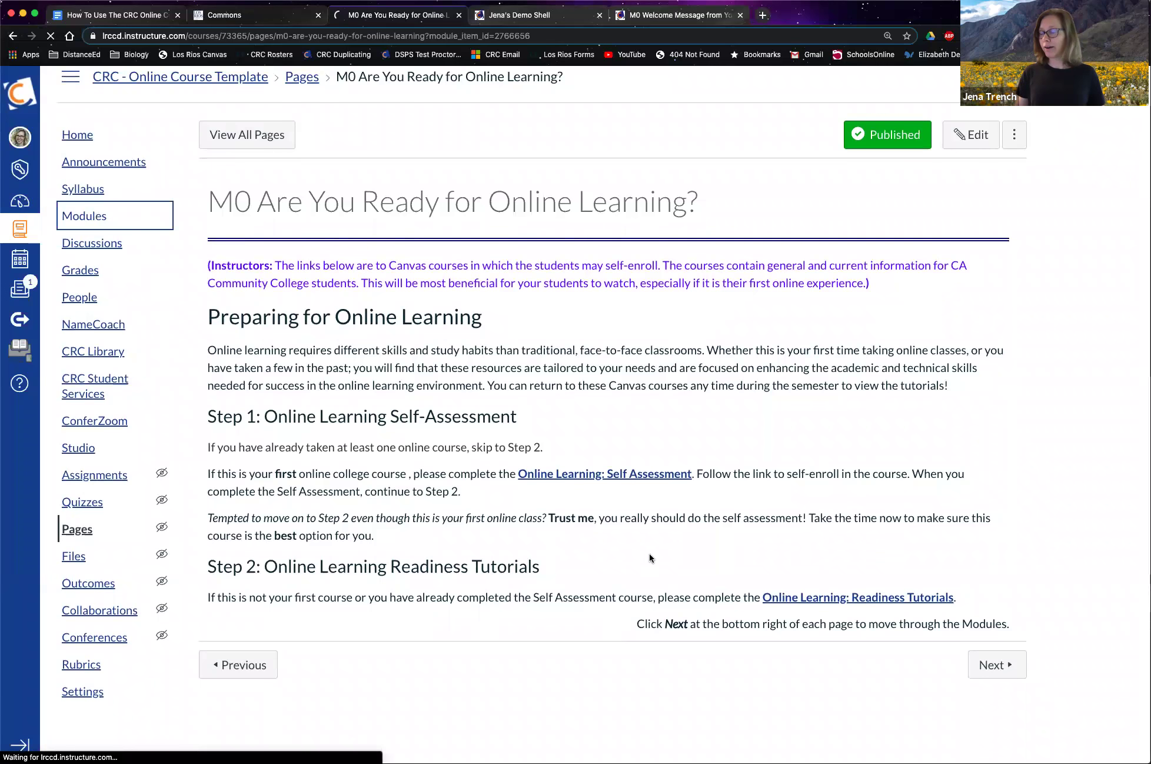
scroll(708, 510, "down", 15)
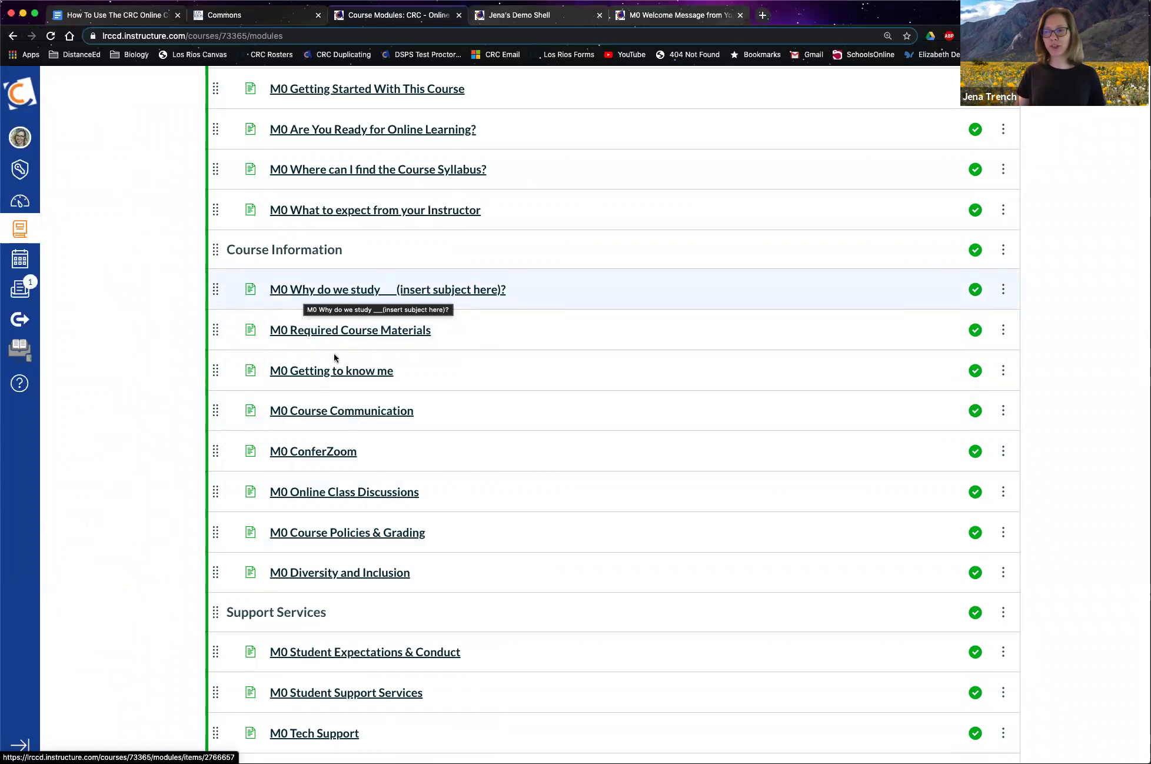
left_click(321, 377)
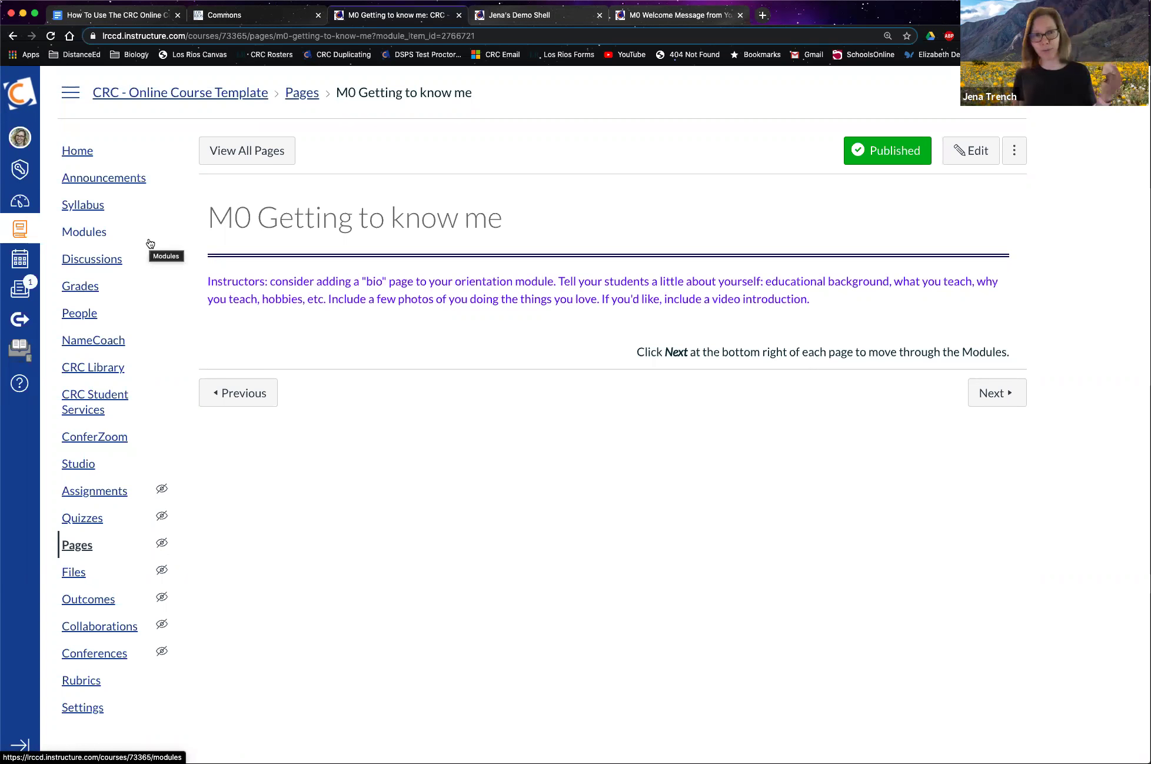
- Open the M0 Student Support Services page from the module list and read its student services, learning differences and tutoring sections
left_click(104, 235)
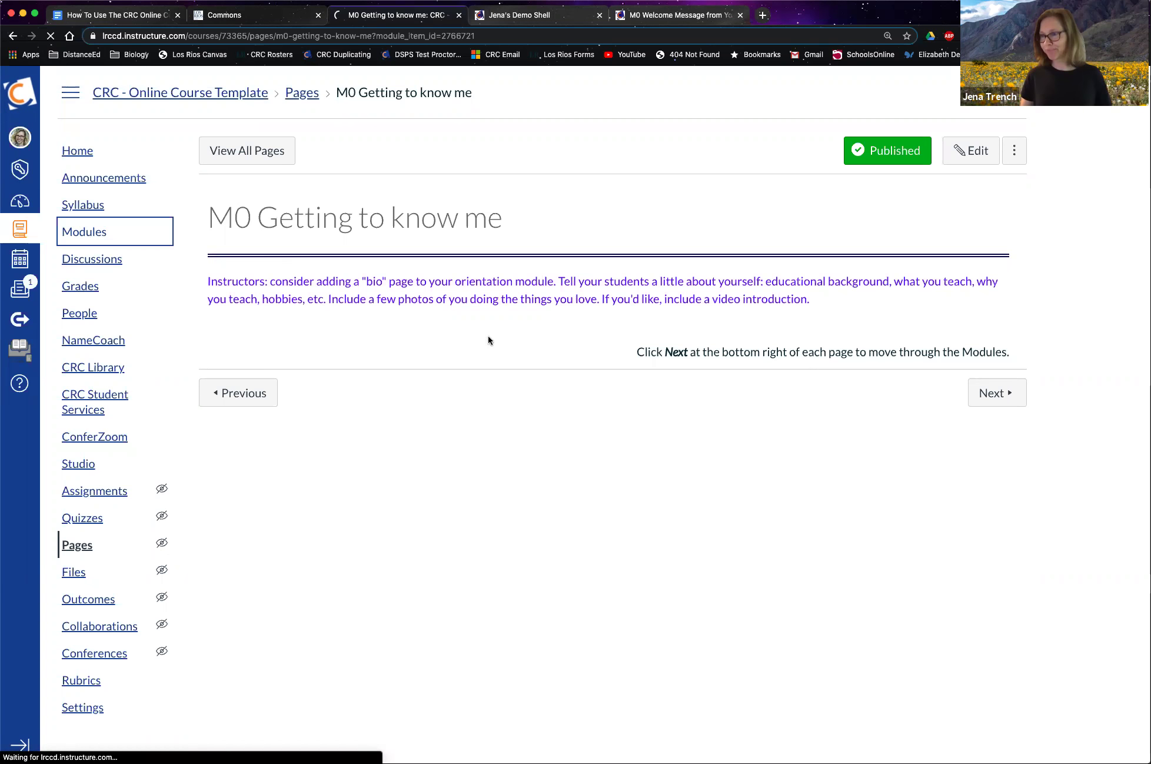
scroll(485, 362, "down", 15)
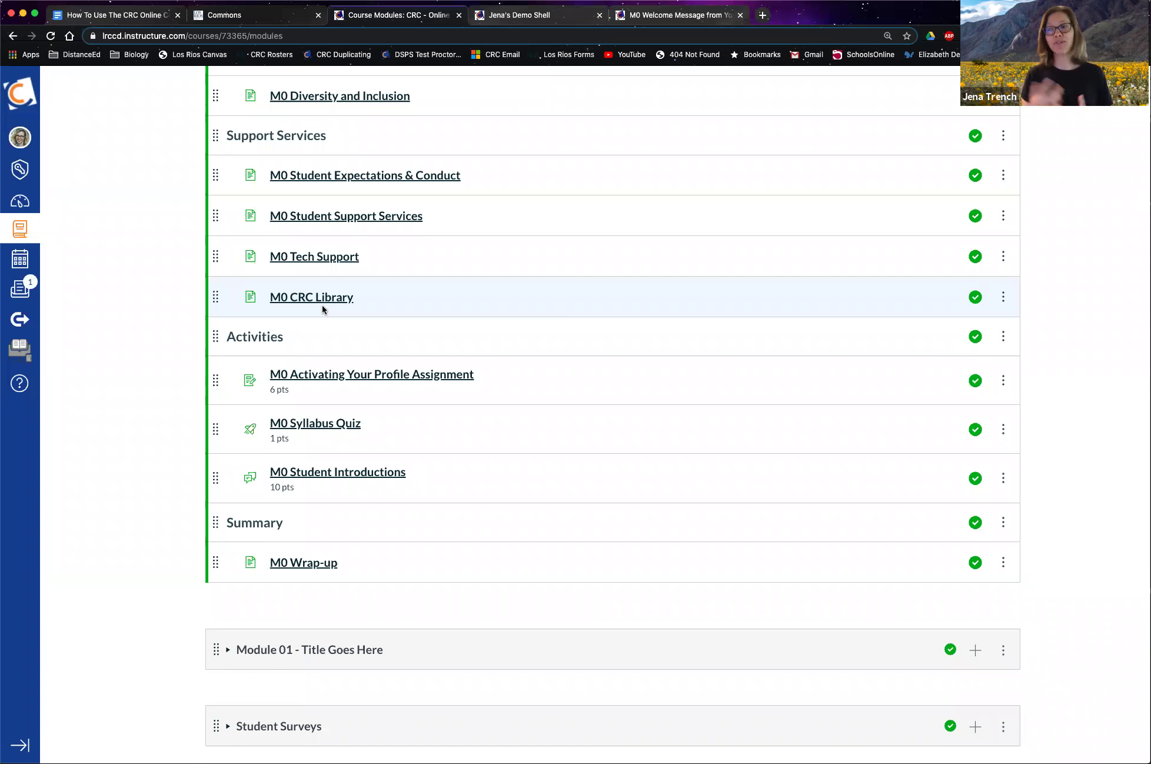
left_click(346, 218)
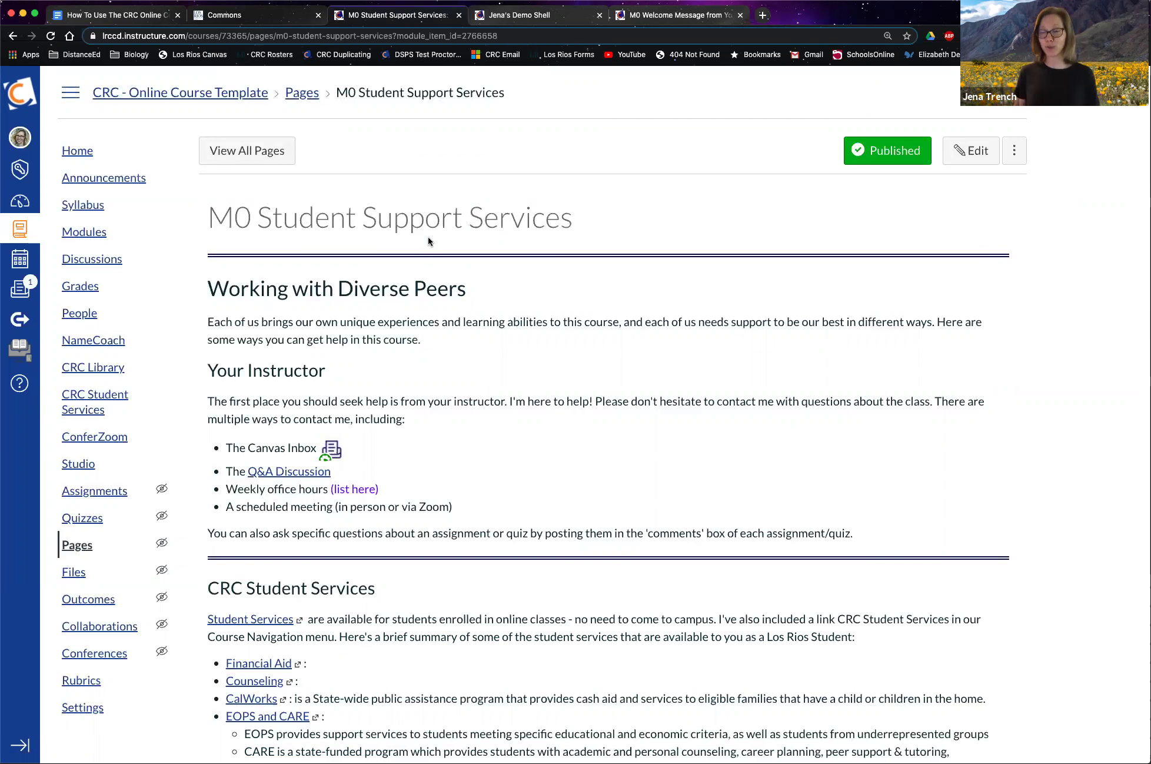
scroll(426, 236, "down", 4)
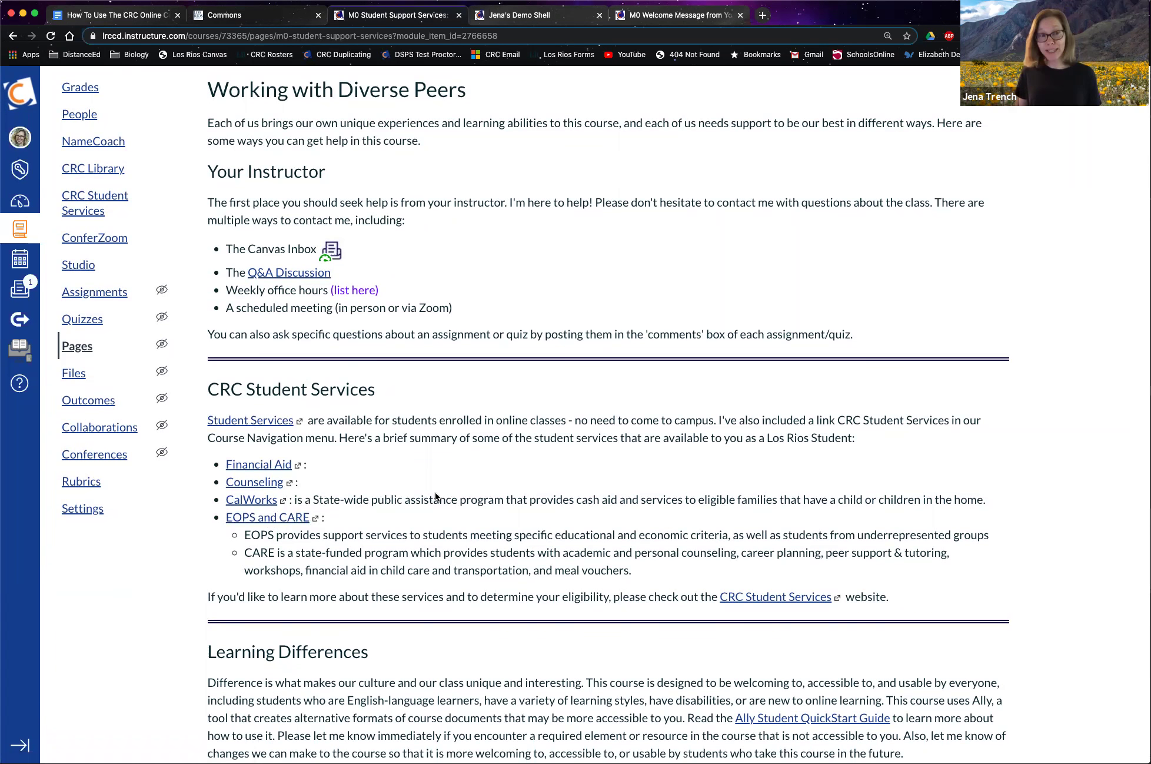
scroll(427, 488, "down", 2)
scroll(428, 490, "down", 5)
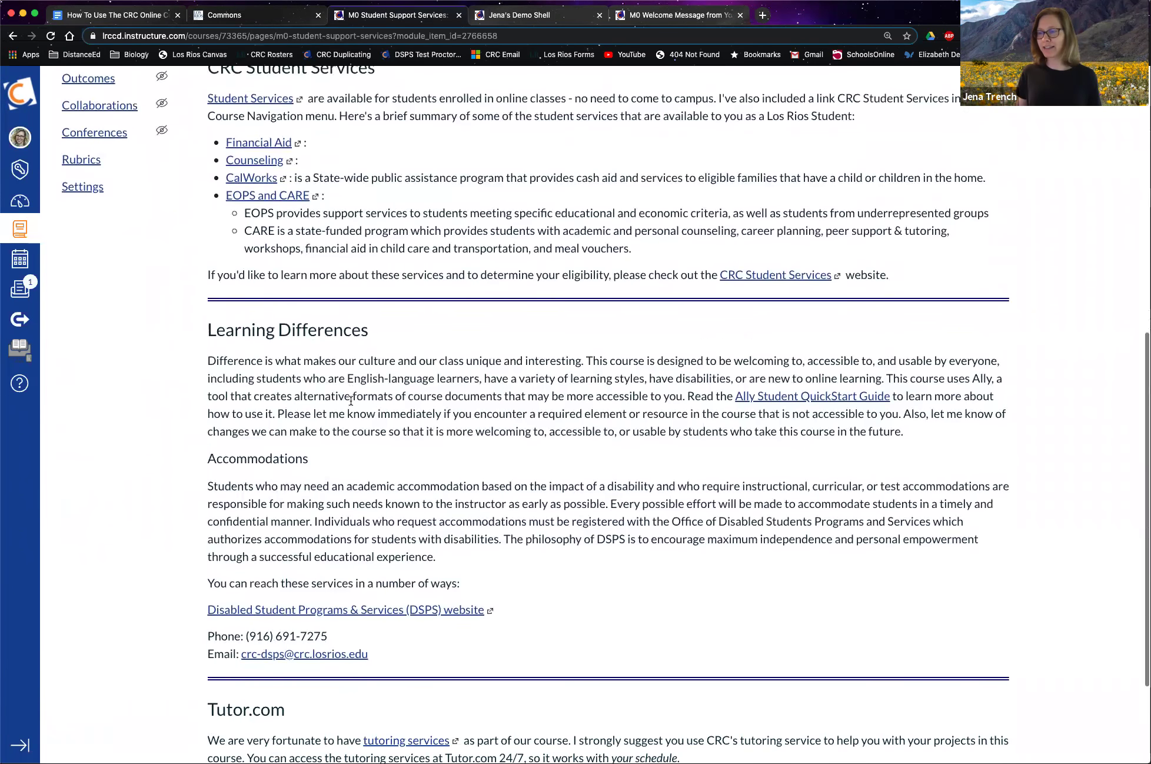
scroll(505, 589, "down", 1)
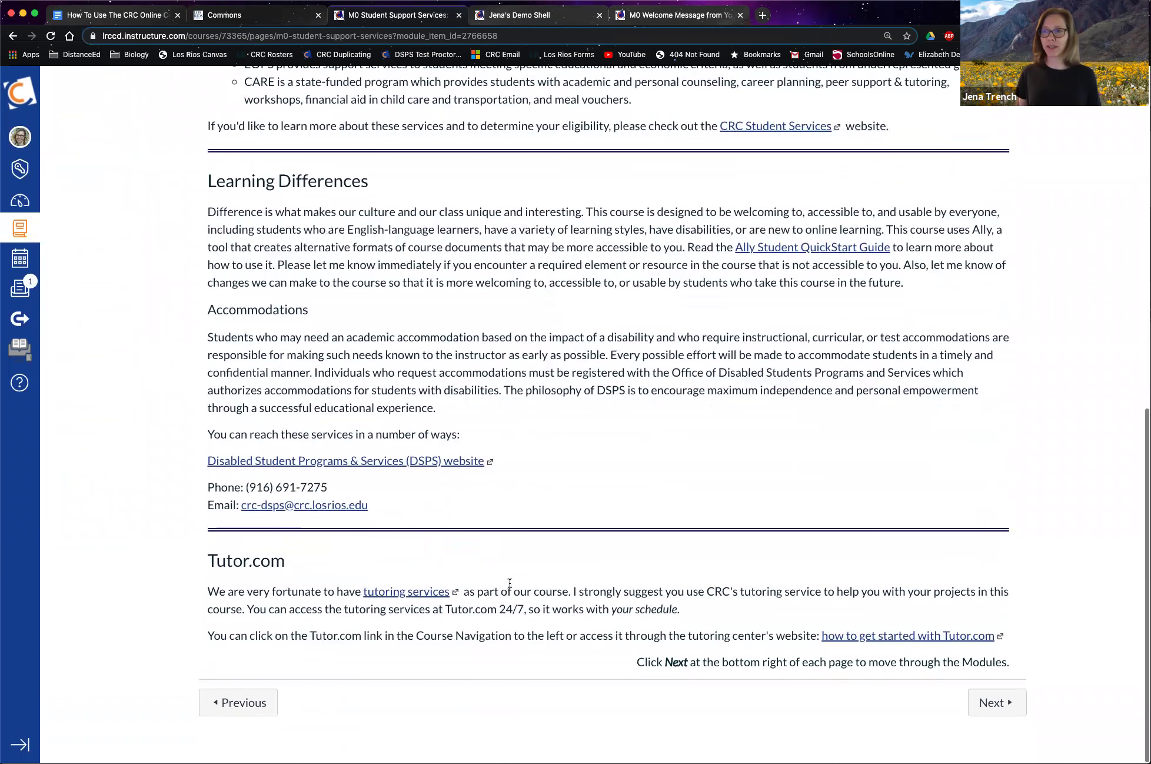
scroll(503, 518, "up", 3)
scroll(493, 505, "up", 8)
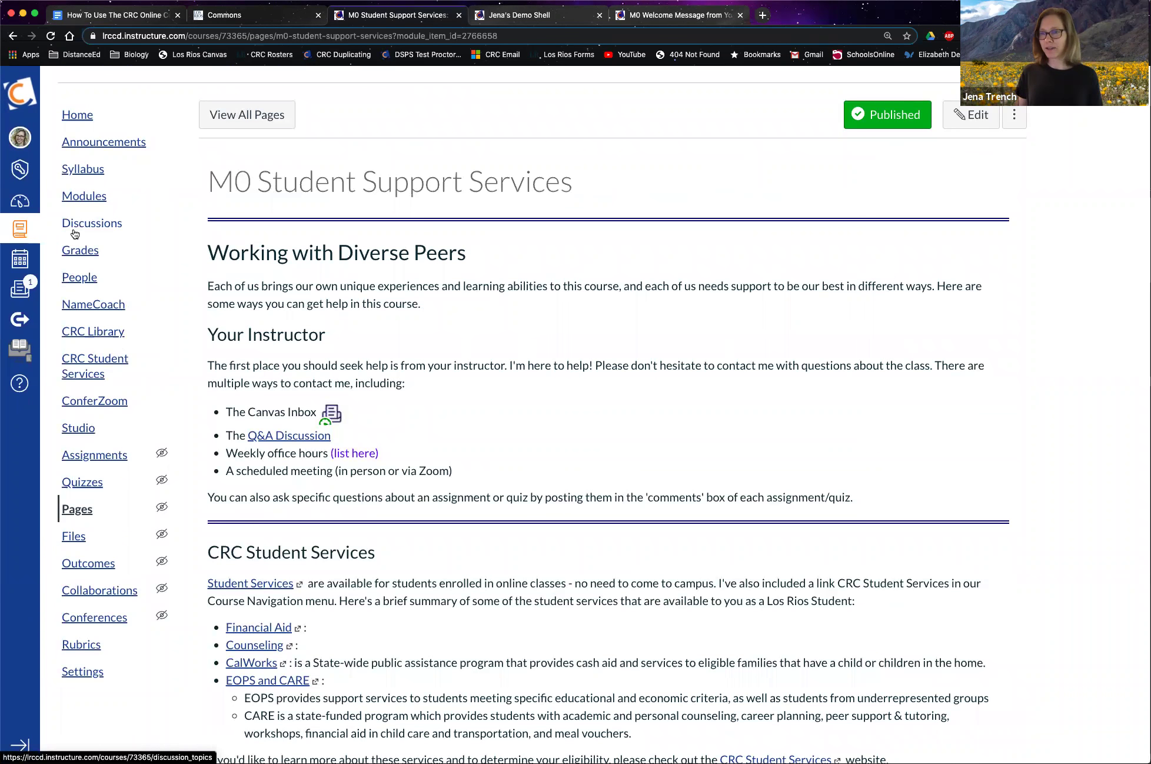
- Return to the module list, expand Module 01 - Title Goes Here and review its introduction, activities and summary items
left_click(87, 199)
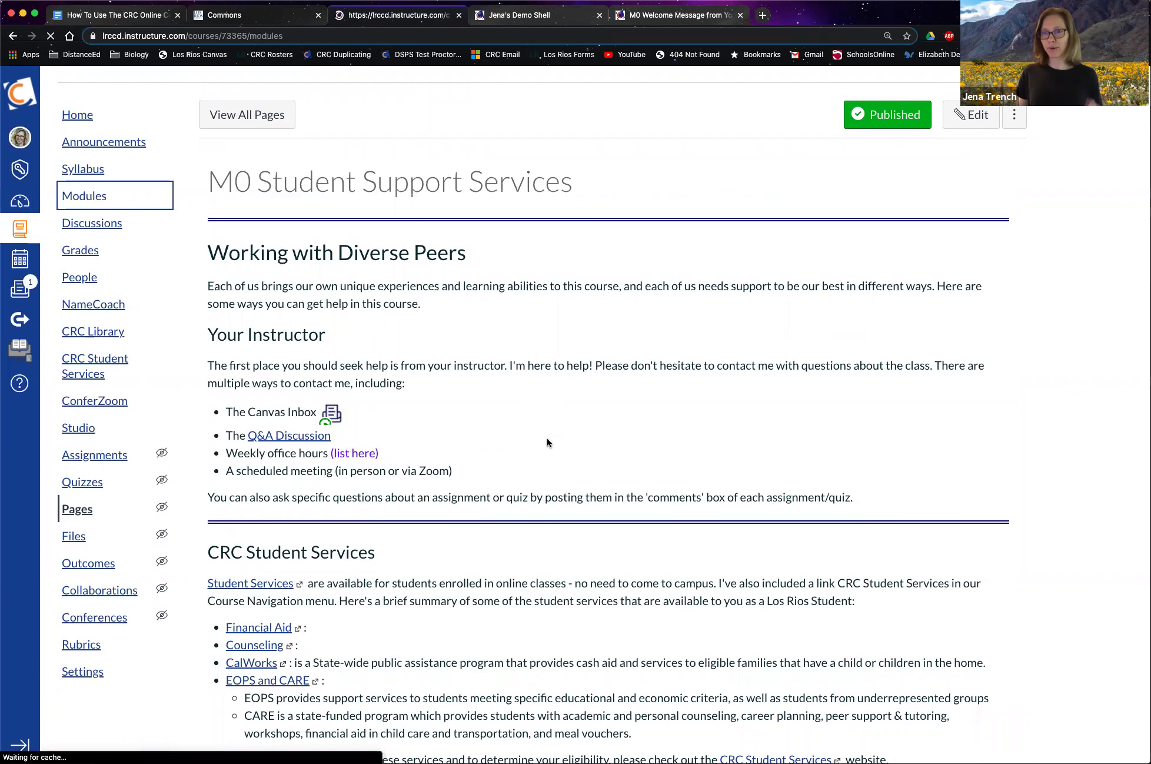
scroll(545, 435, "down", 15)
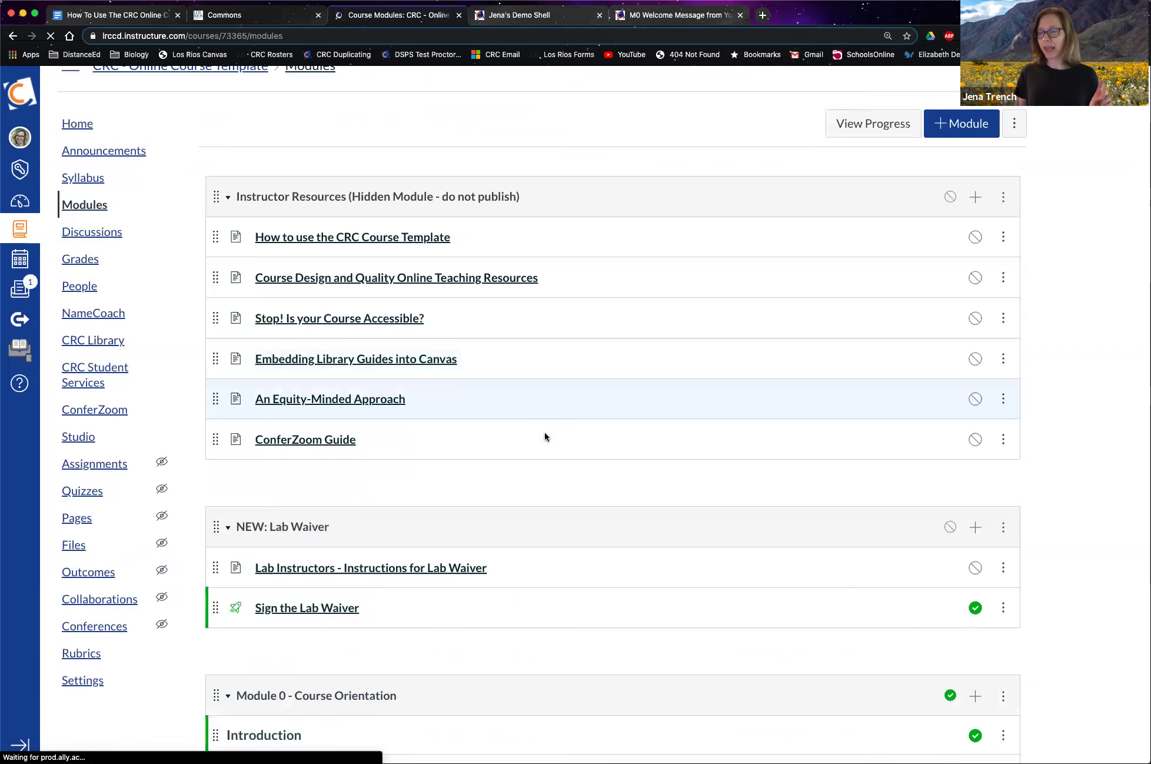
scroll(544, 436, "down", 3)
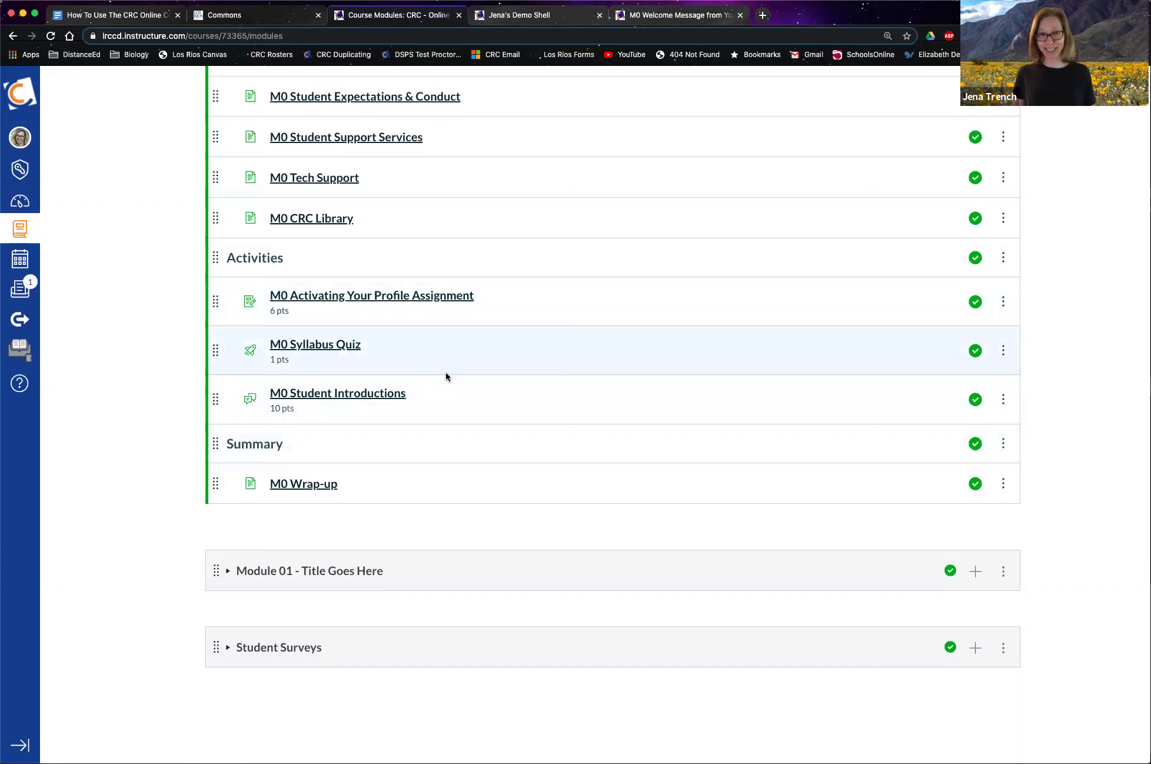
left_click(239, 571)
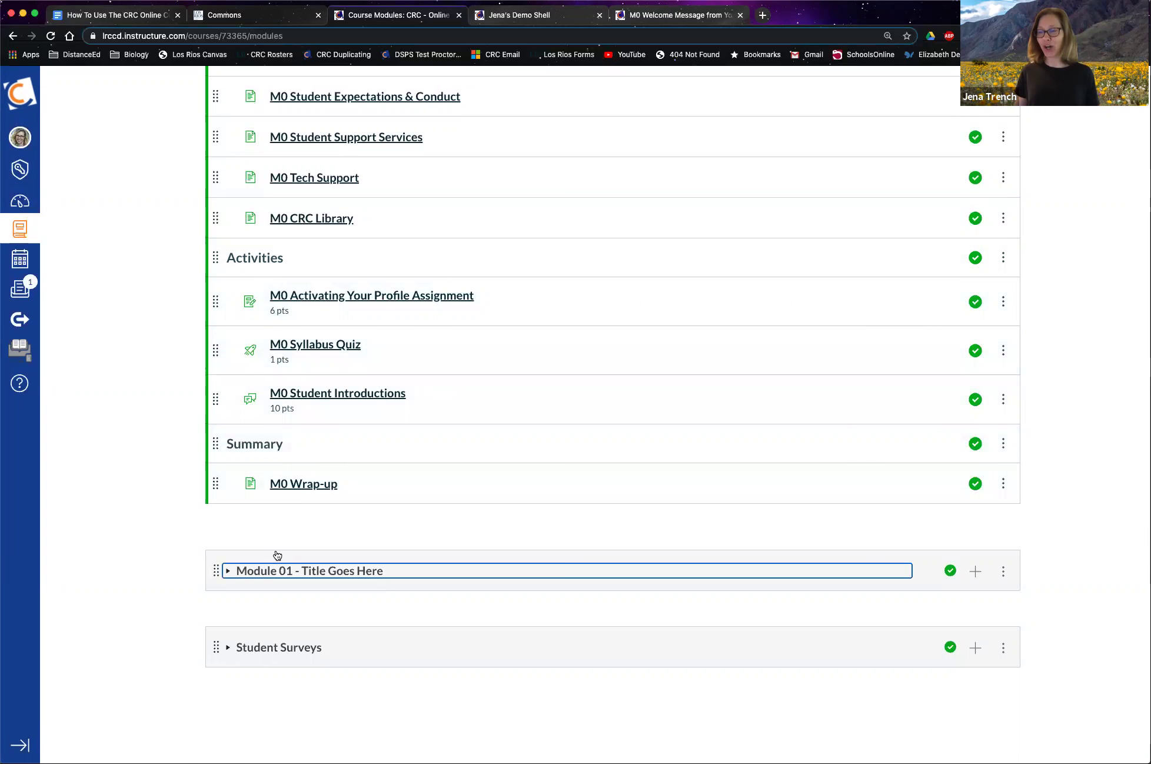
scroll(410, 474, "down", 7)
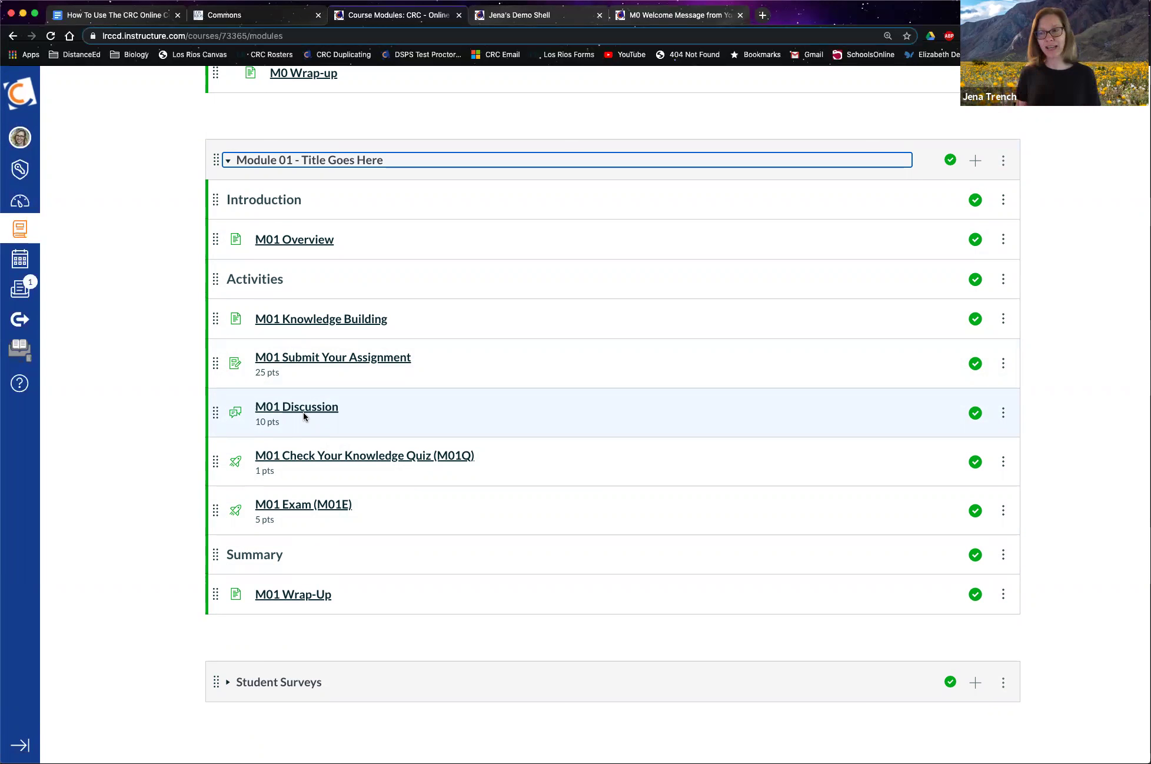
- Open M01 Submit Your Assignment and review its instructor notes, sample instructions, expectations, help links and submission settings
left_click(333, 358)
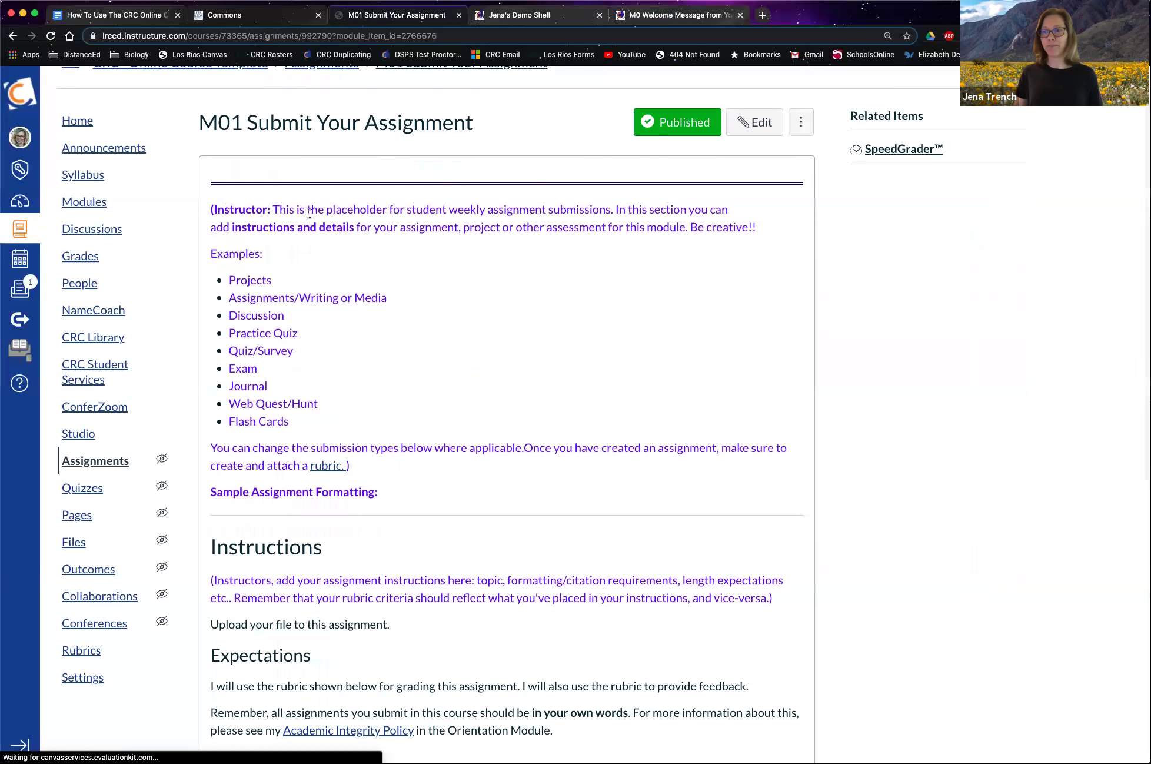
scroll(433, 438, "down", 2)
scroll(435, 441, "down", 5)
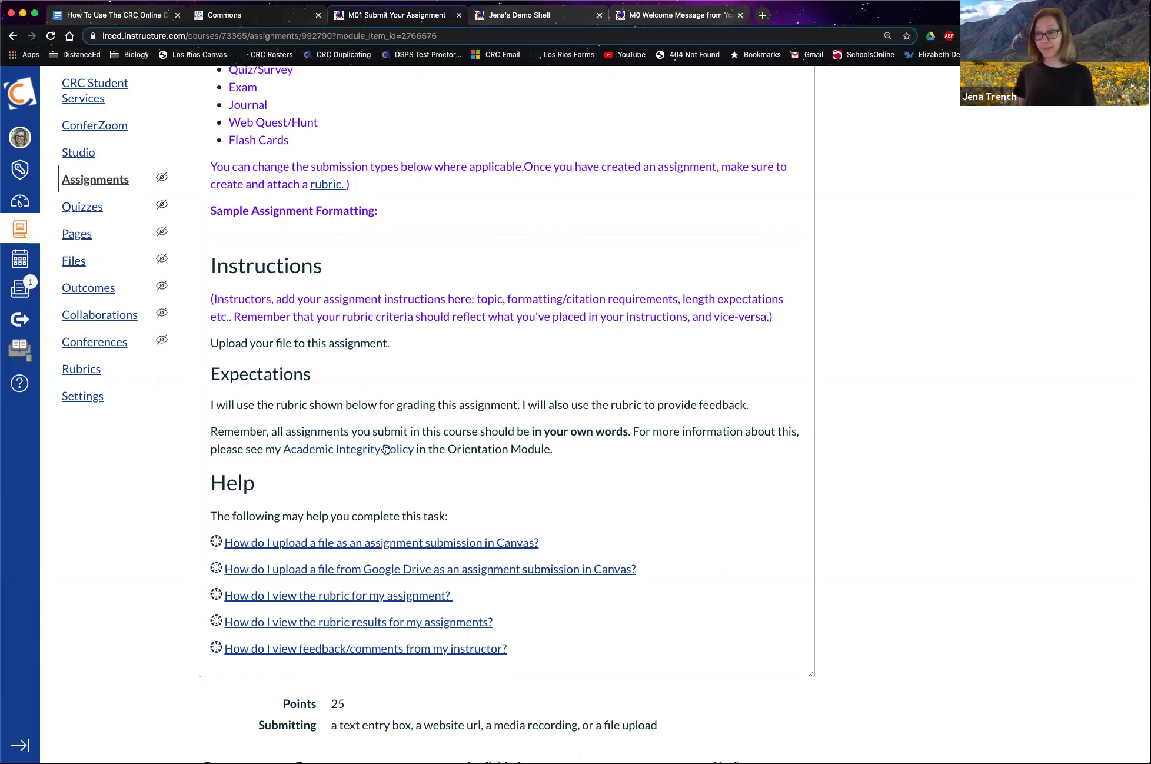
scroll(603, 457, "down", 3)
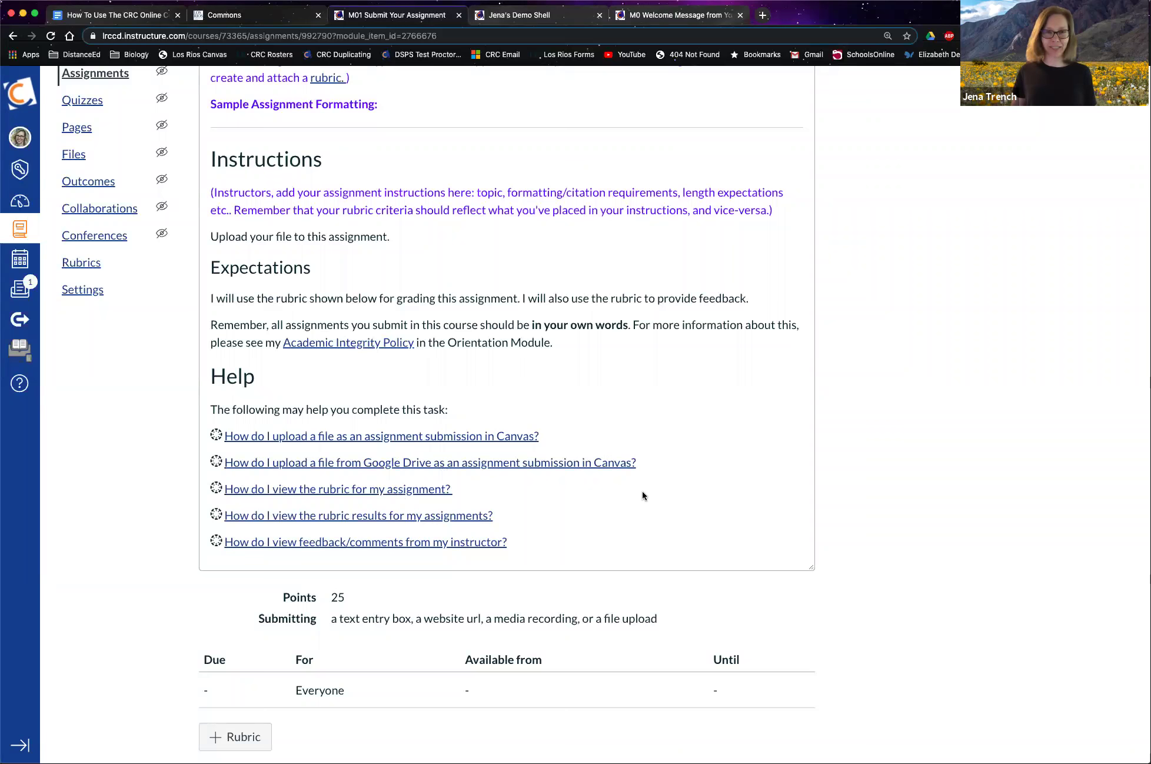
scroll(642, 492, "up", 5)
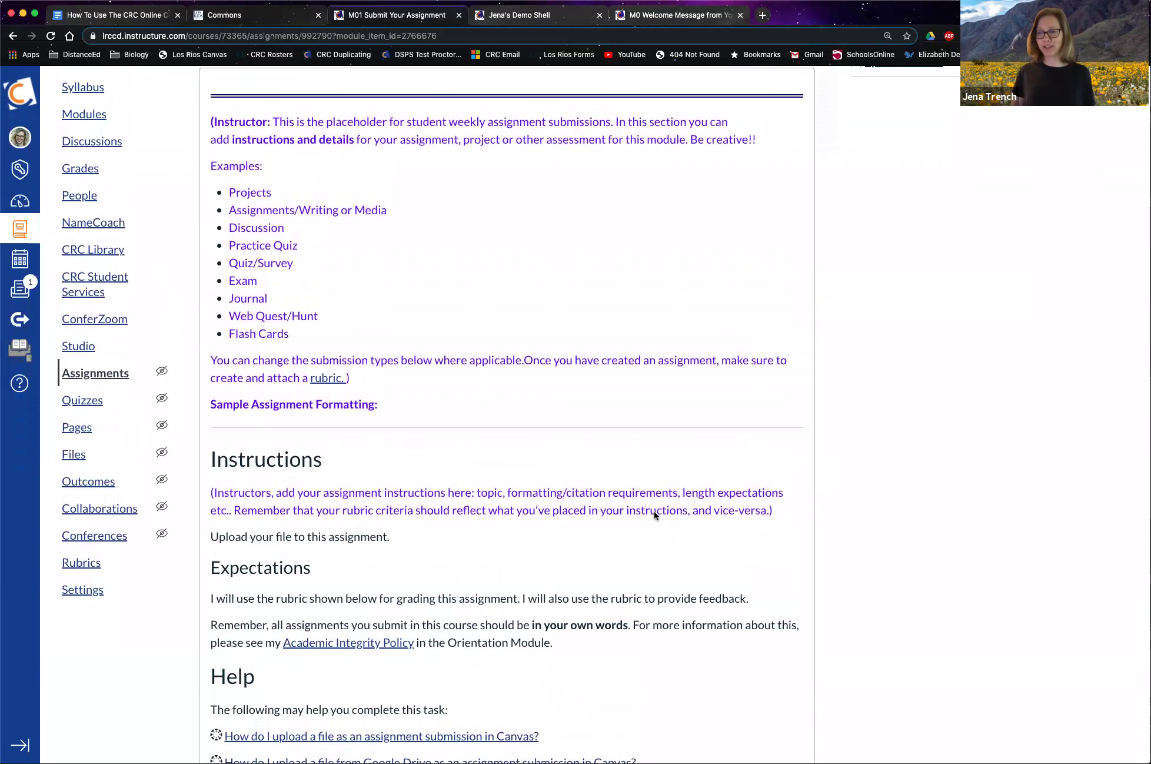
scroll(654, 511, "down", 3)
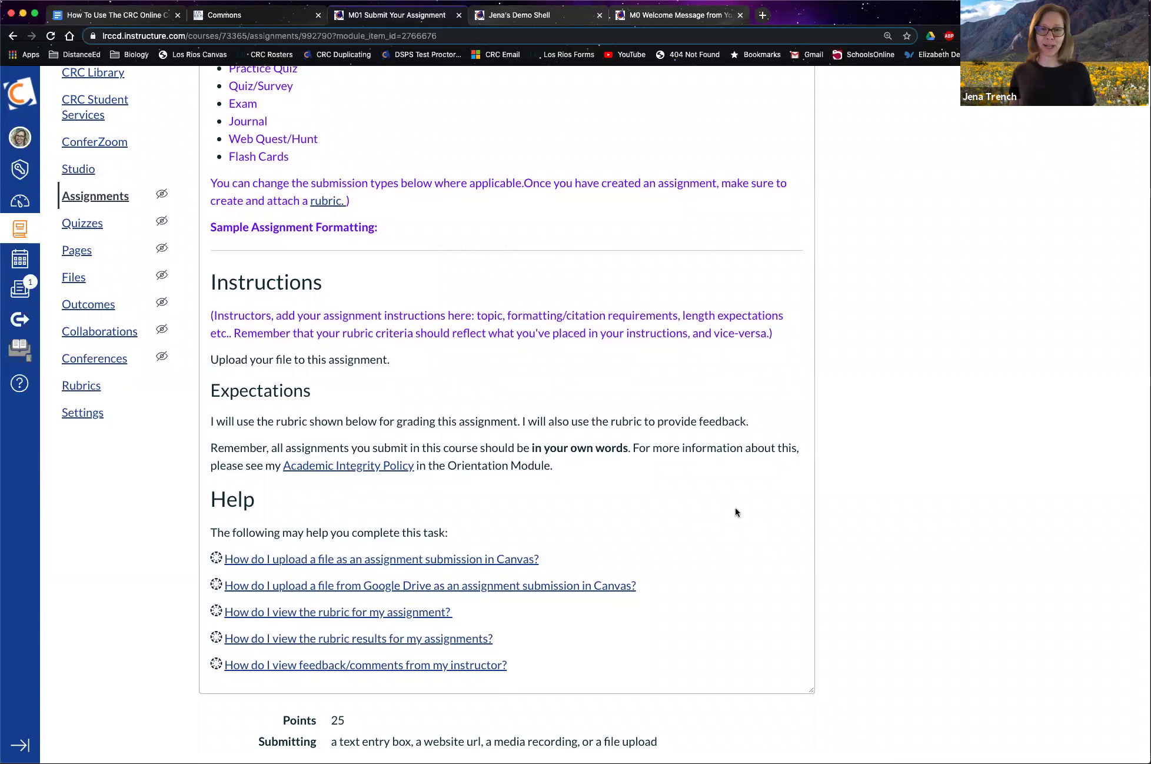
scroll(736, 512, "down", 4)
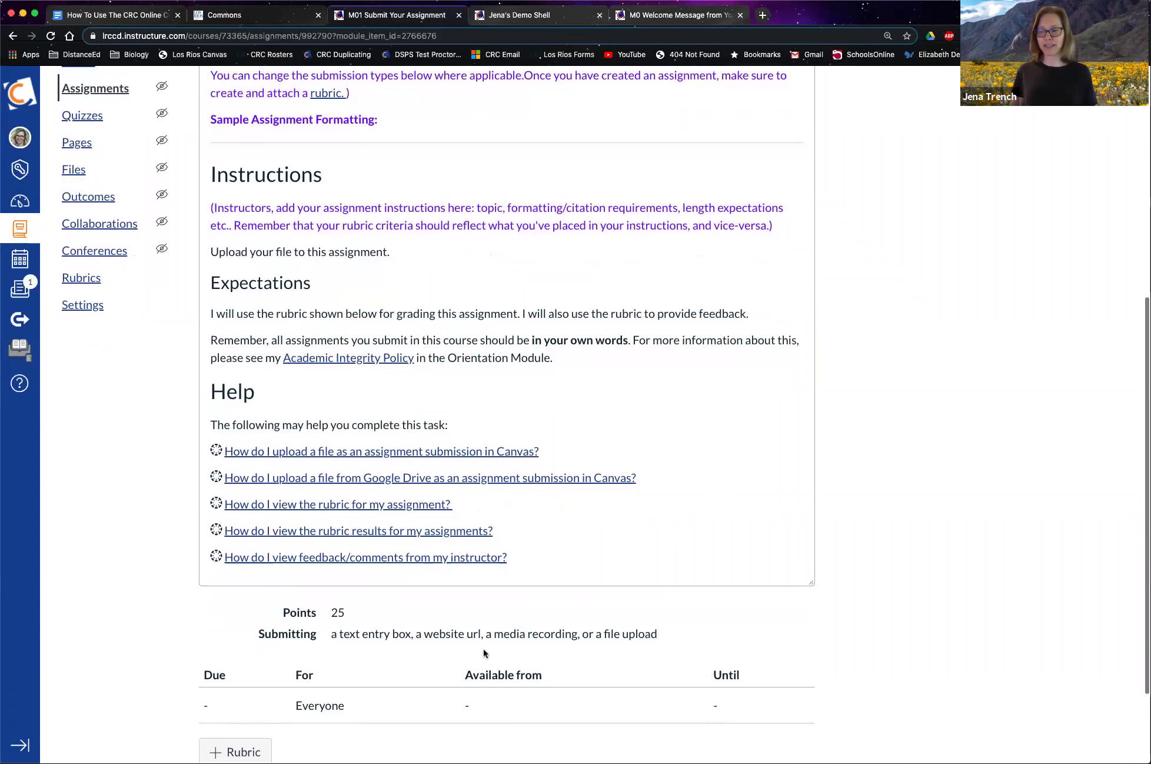
scroll(577, 611, "up", 10)
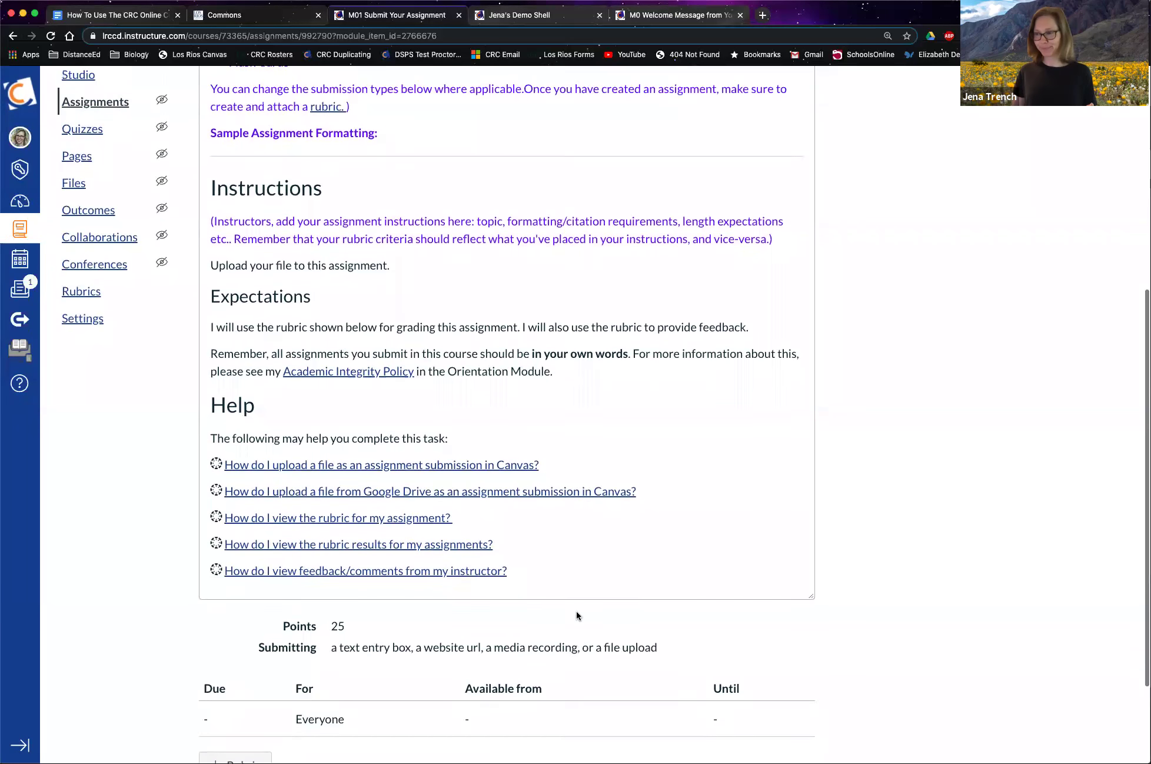
scroll(497, 536, "up", 2)
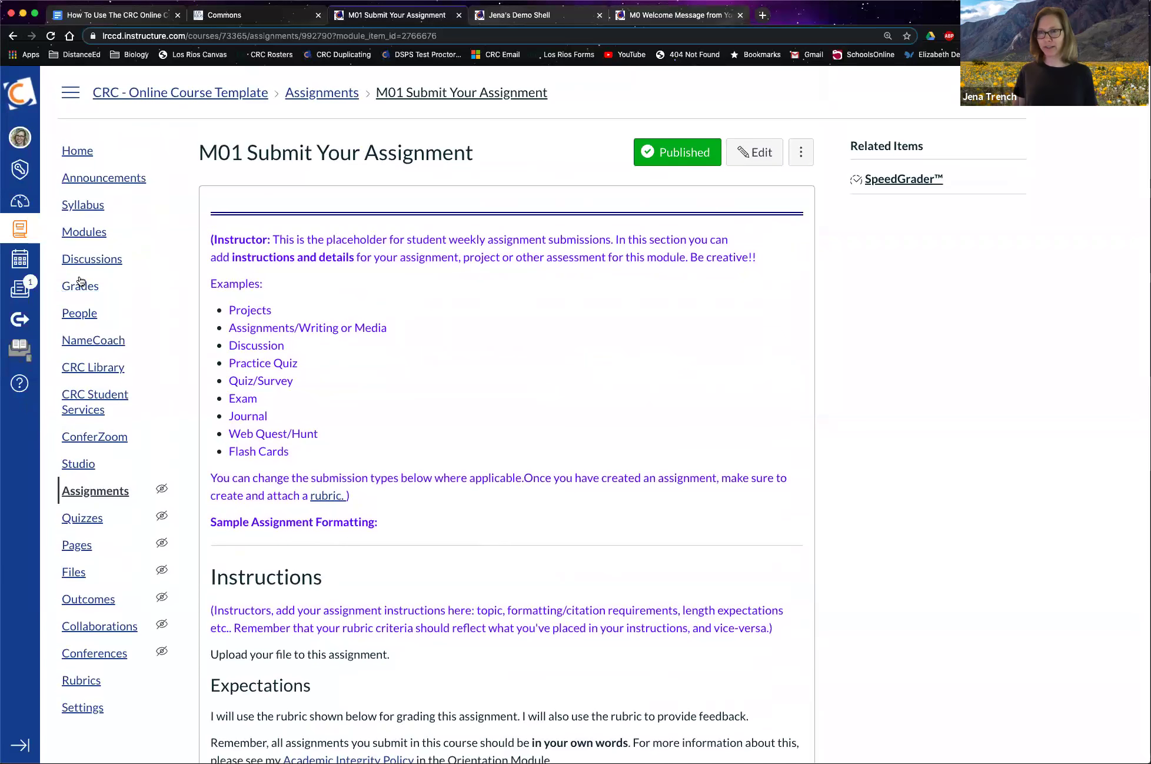
- Return to the course's module list and bring up the Module 01 activities, including the discussion, quiz and exam
left_click(94, 240)
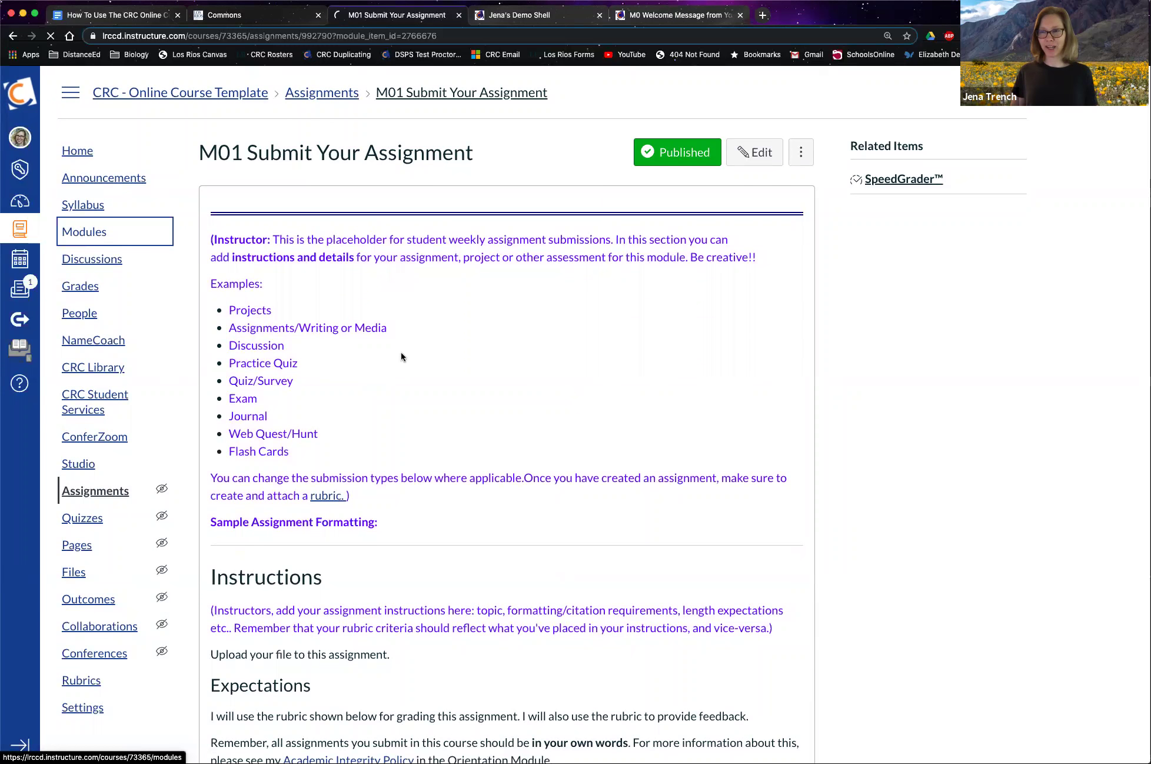
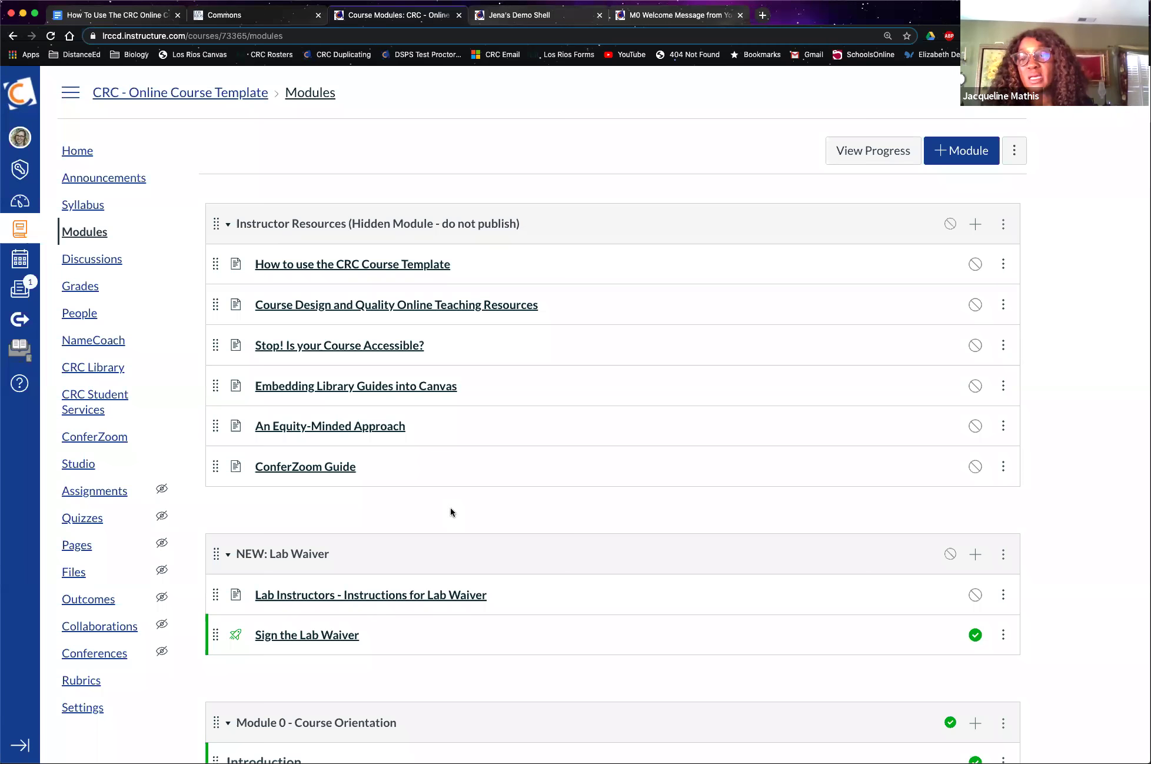
scroll(451, 512, "down", 10)
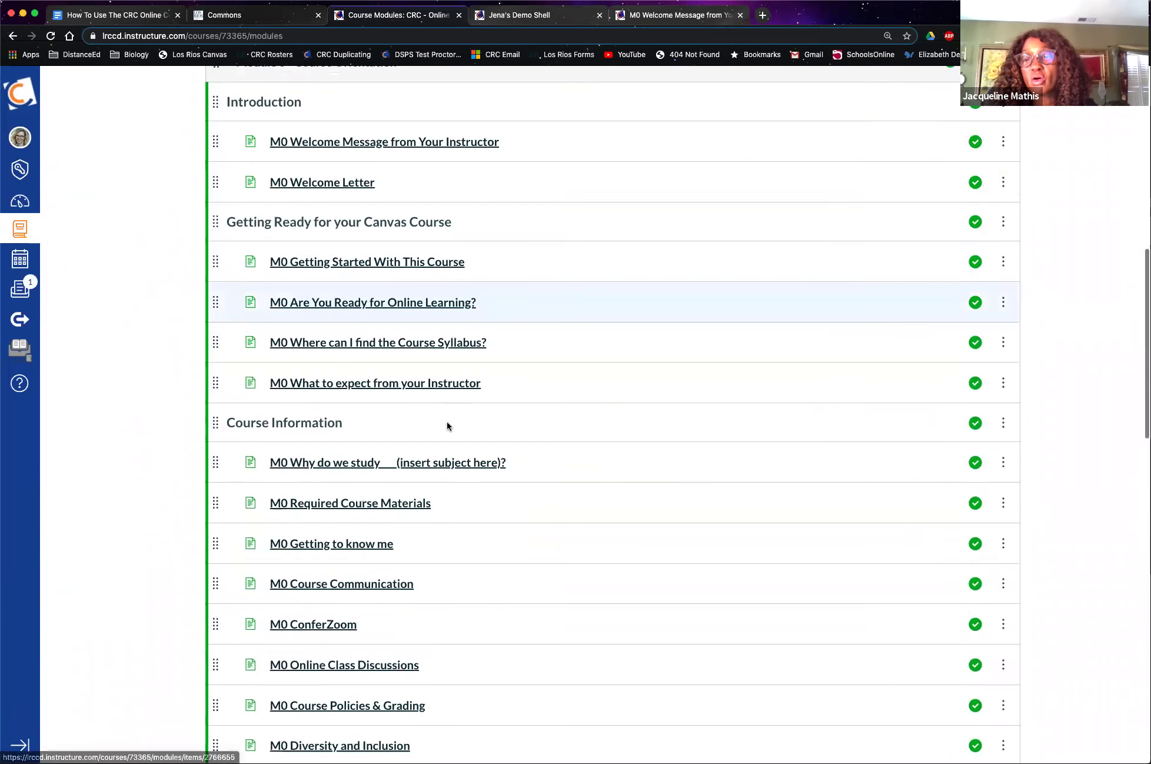
scroll(447, 424, "down", 15)
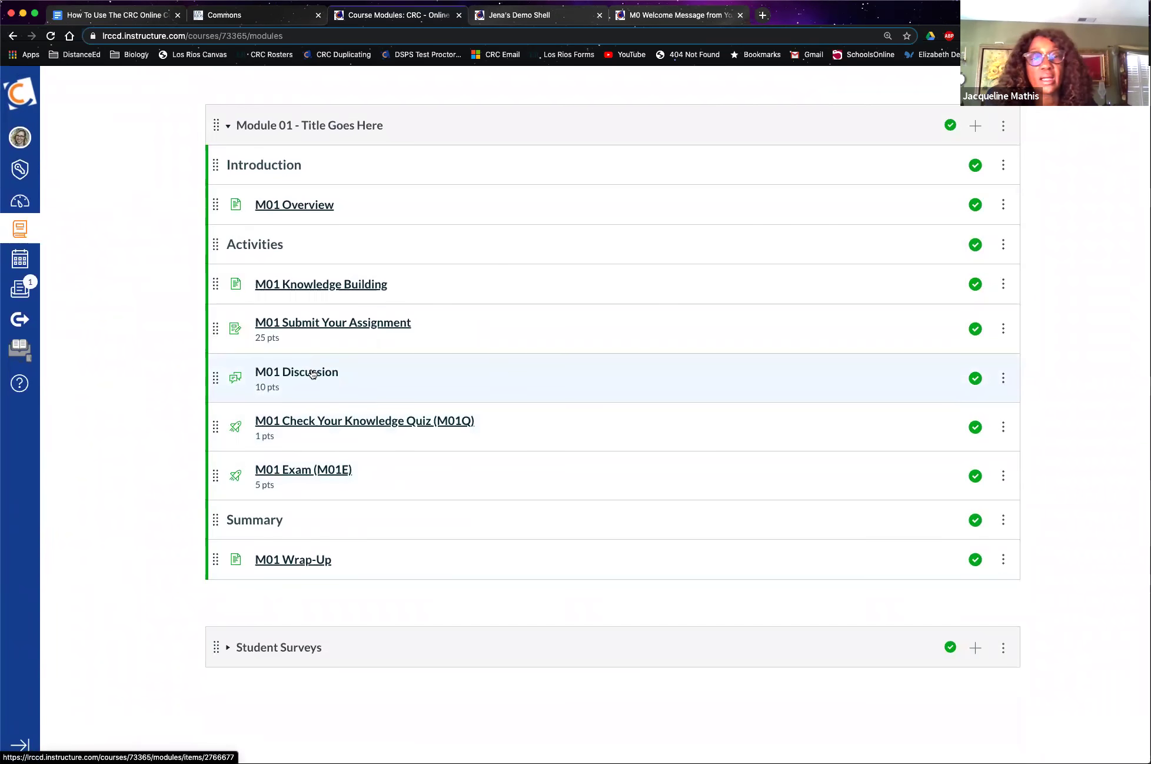
- Open M01 Discussion from the module list and review its instructor notes, due days and example Biology prompt
left_click(312, 374)
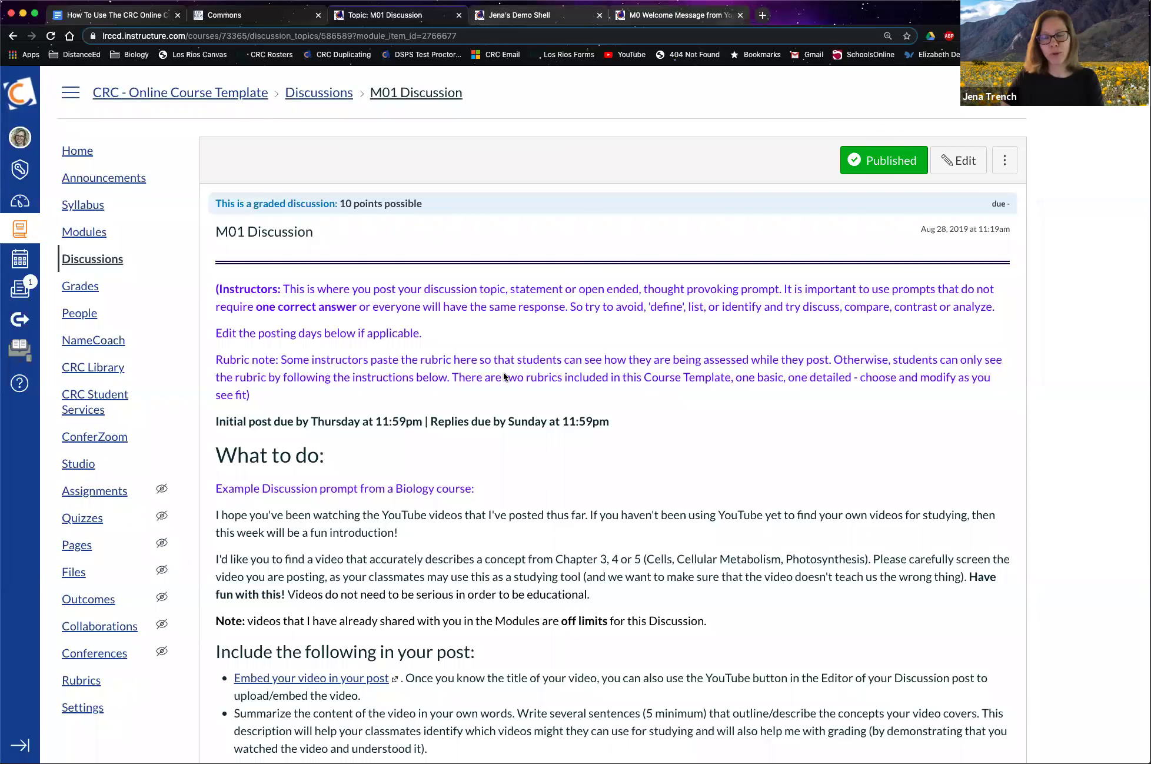
scroll(433, 344, "down", 3)
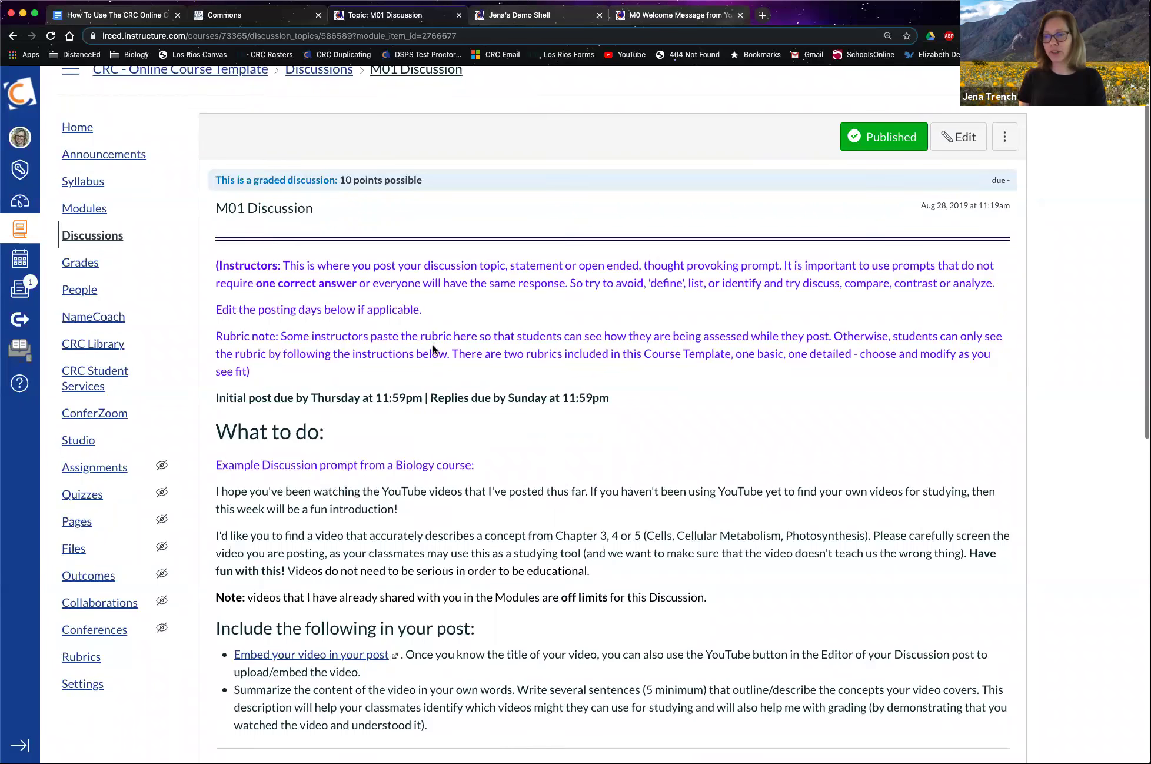
scroll(432, 336, "down", 1)
scroll(497, 339, "up", 1)
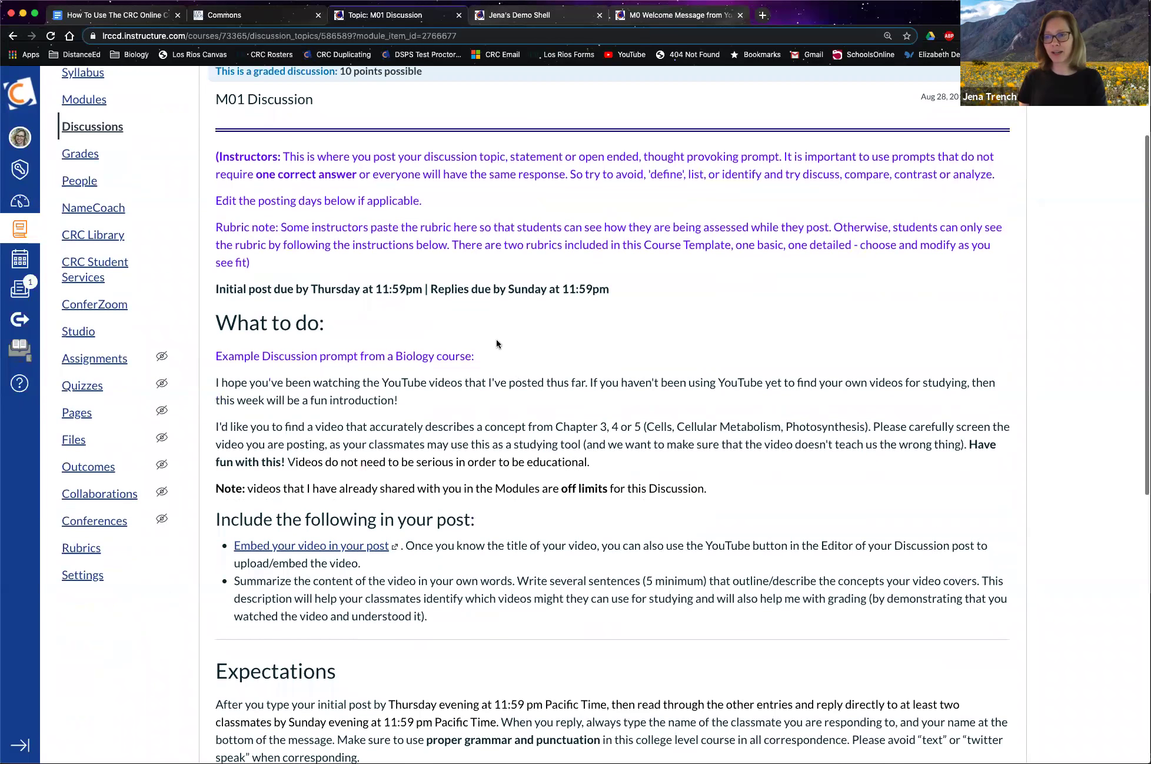
scroll(682, 384, "up", 3)
- Open M01 Discussion for editing, enlarge the text editor and examine the example prompt's wording that instructors would replace
left_click(958, 160)
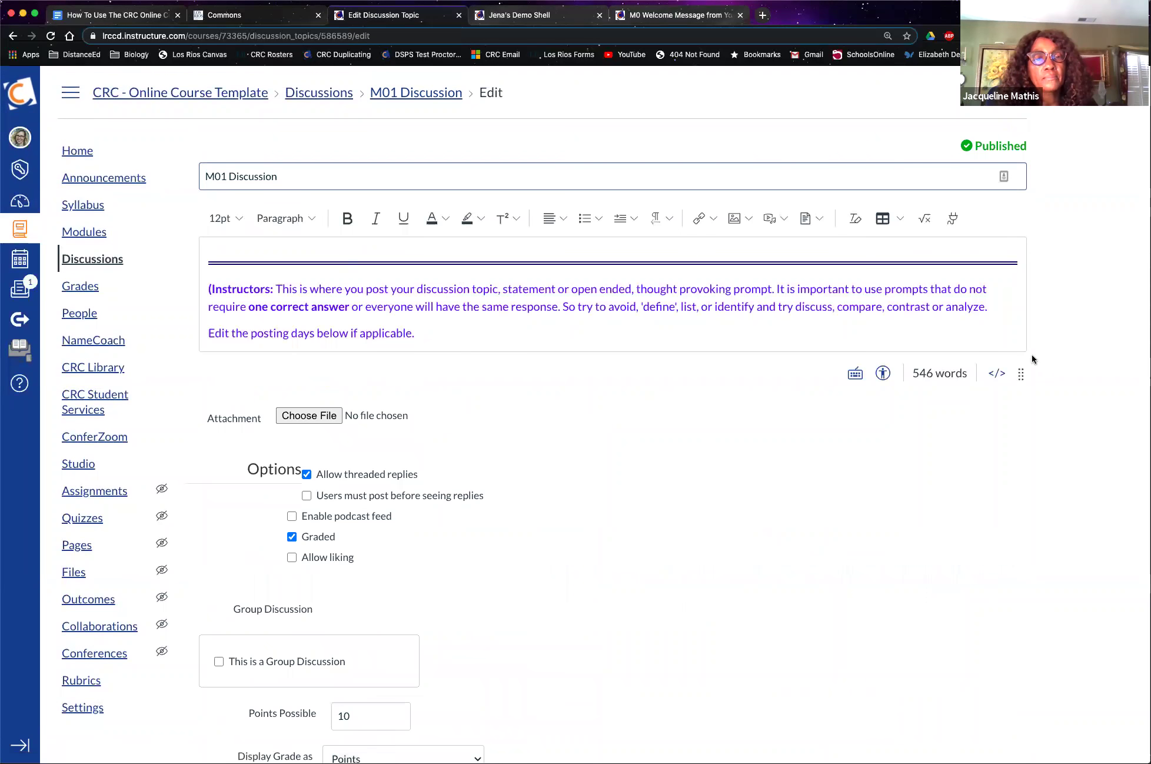
left_click_drag(1021, 372, 1021, 634)
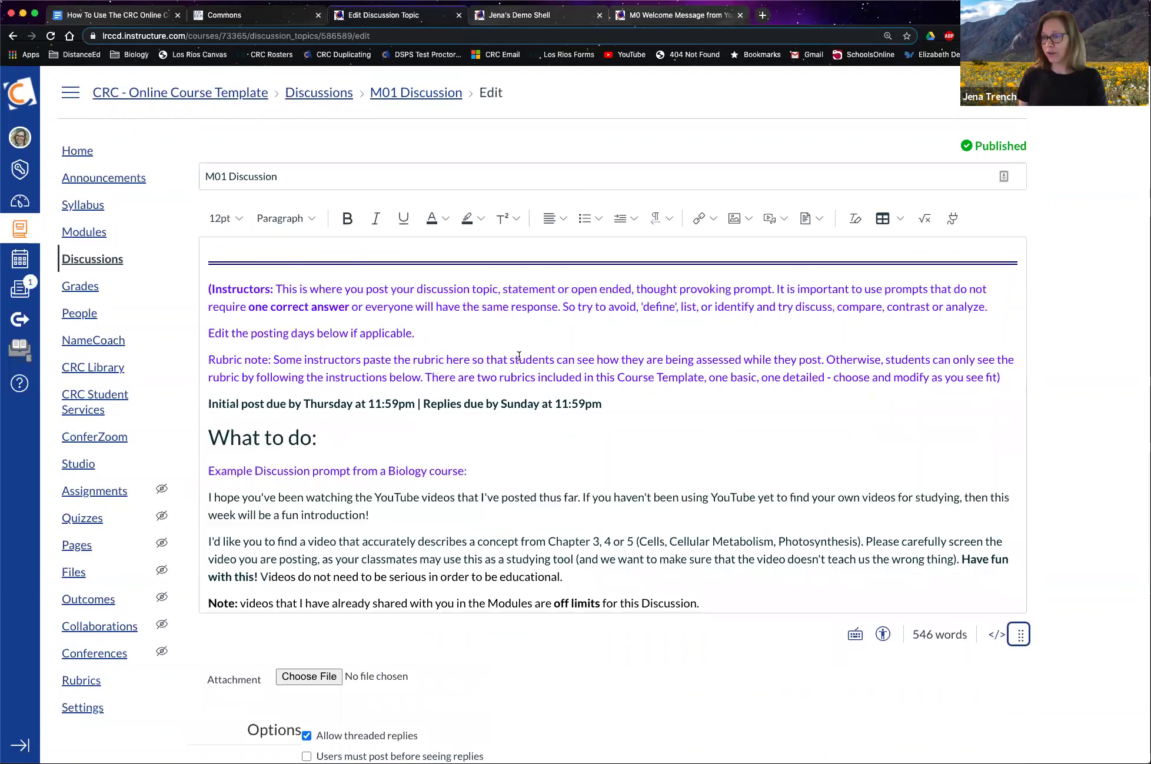
scroll(449, 344, "down", 2)
scroll(450, 344, "down", 2)
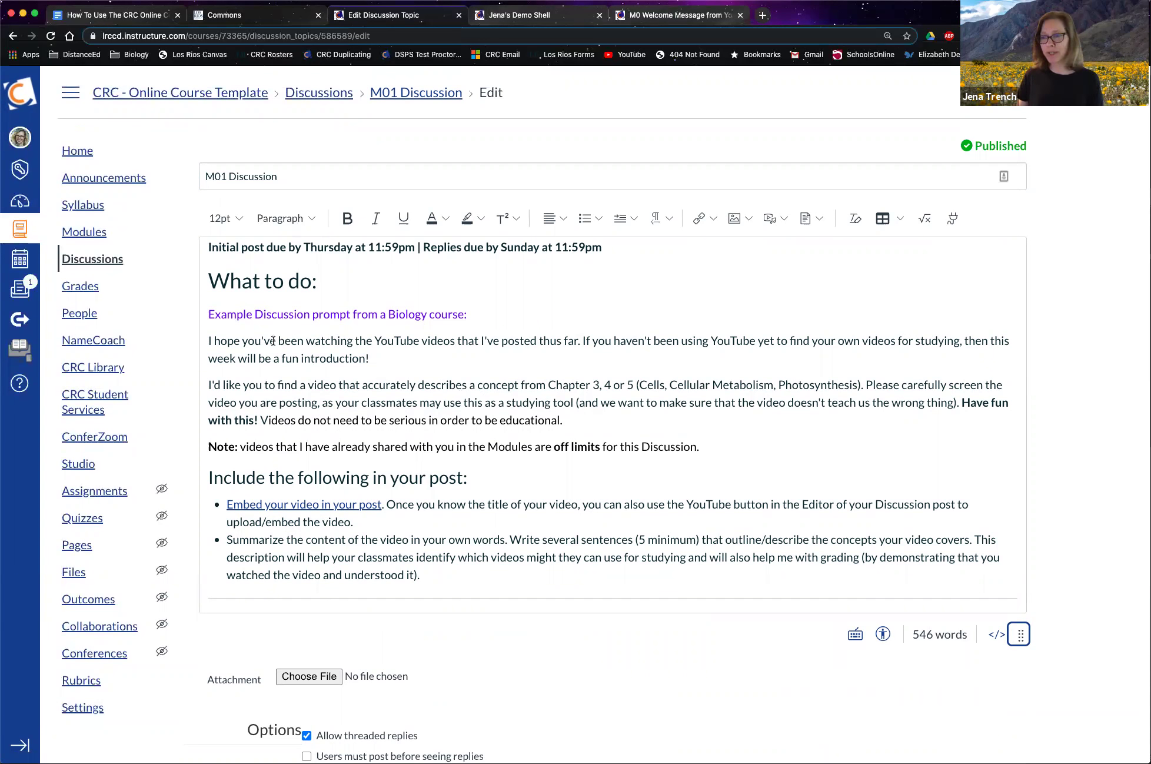
left_click_drag(277, 340, 369, 358)
left_click_drag(463, 347, 463, 348)
scroll(463, 348, "up", 1)
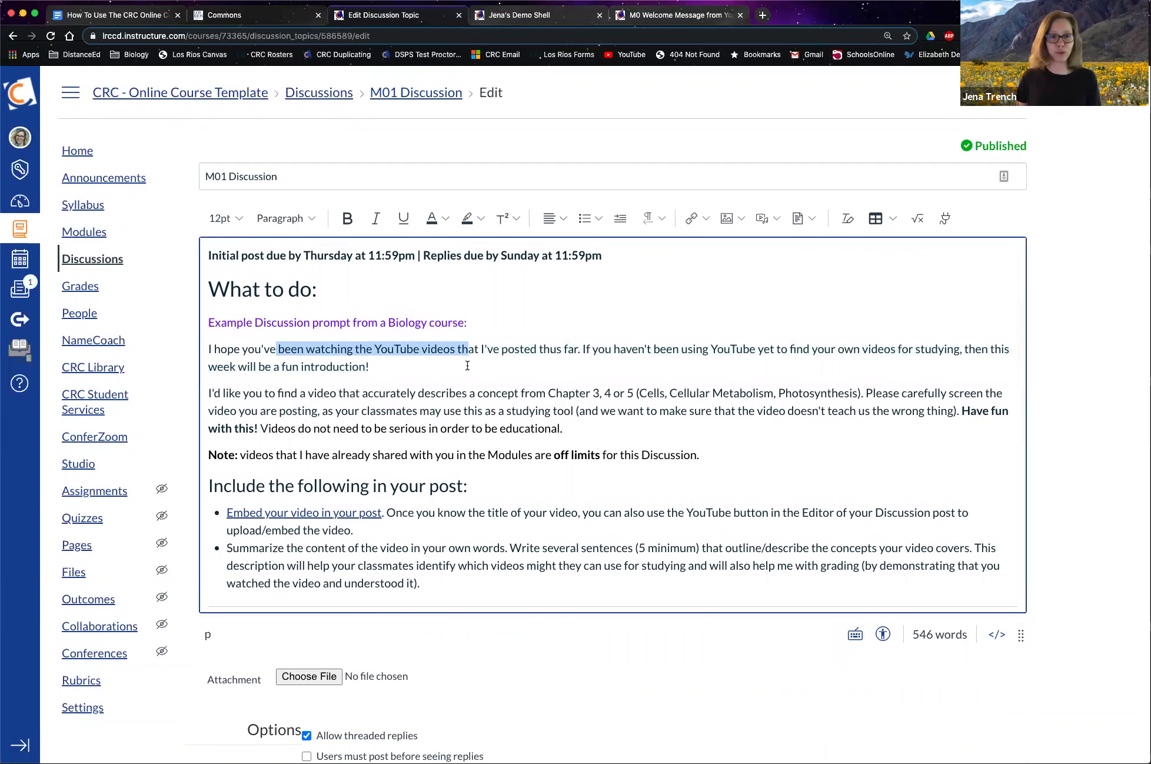
left_click_drag(554, 393, 689, 390)
scroll(689, 390, "up", 1)
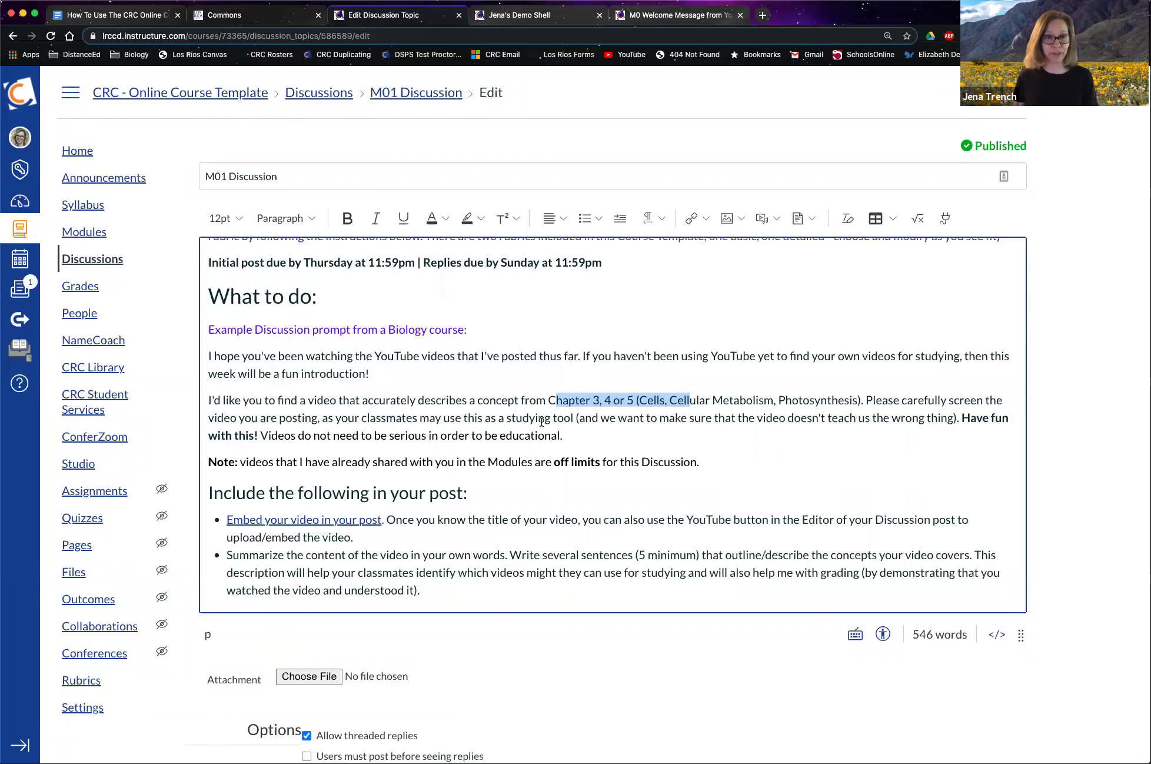
- Review the post requirements, expectations, help links and grading settings in the discussion editor, and leave it without saving
scroll(535, 419, "down", 3)
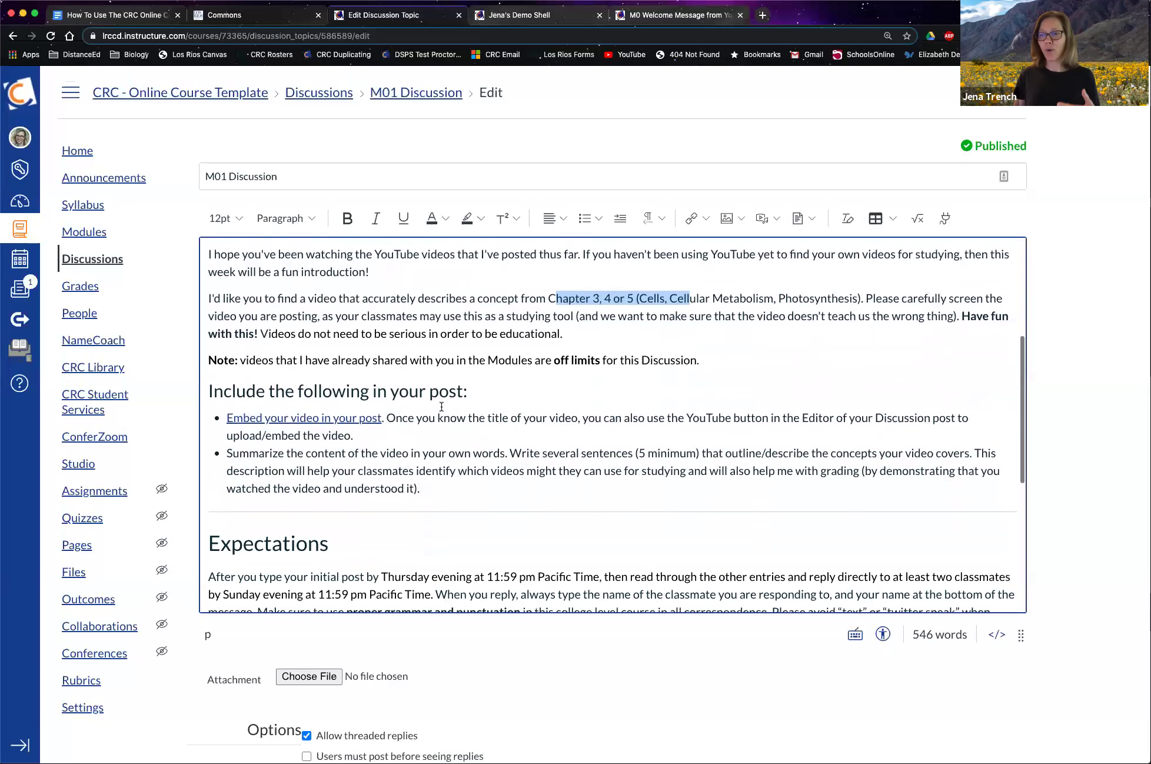
scroll(353, 412, "down", 1)
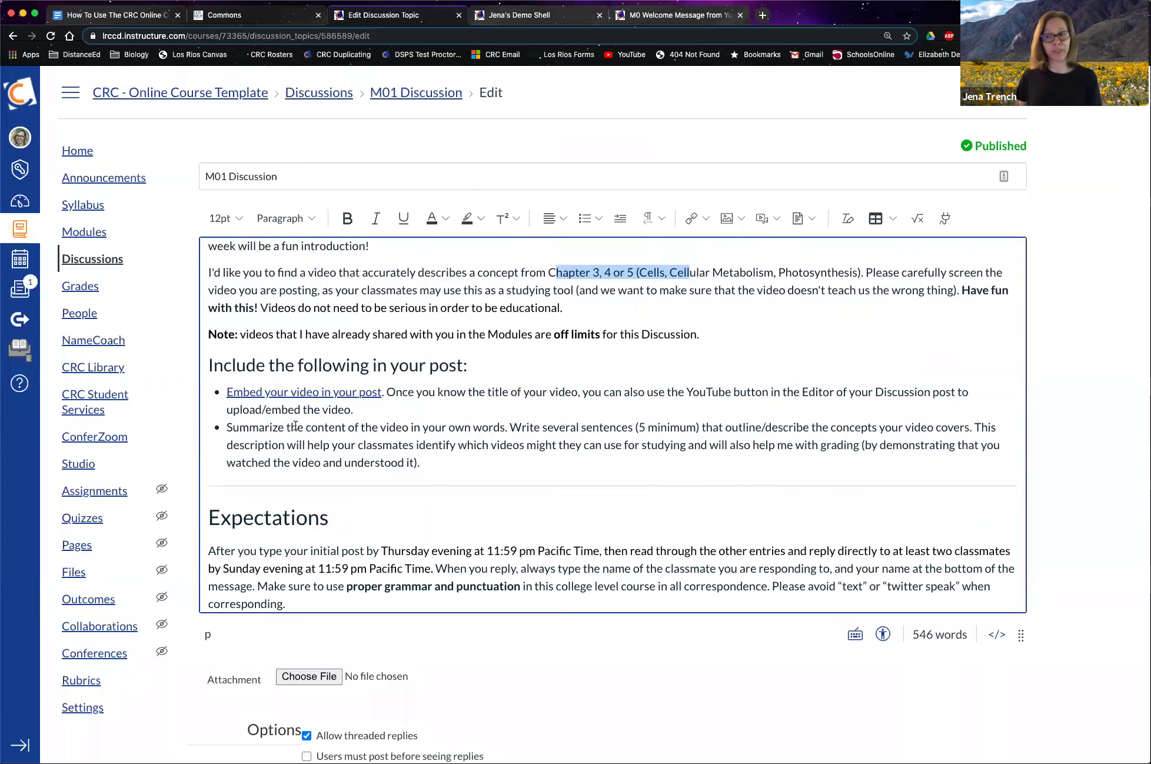
scroll(300, 417, "down", 2)
scroll(304, 415, "down", 3)
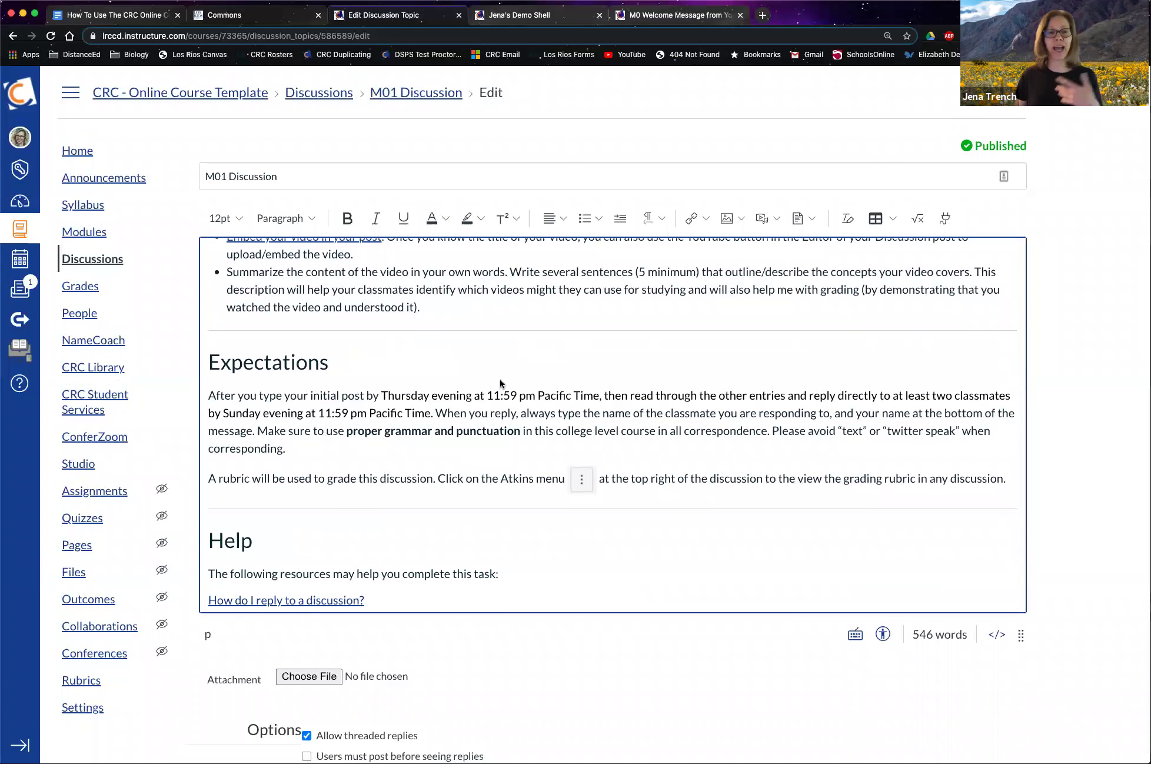
scroll(500, 382, "down", 4)
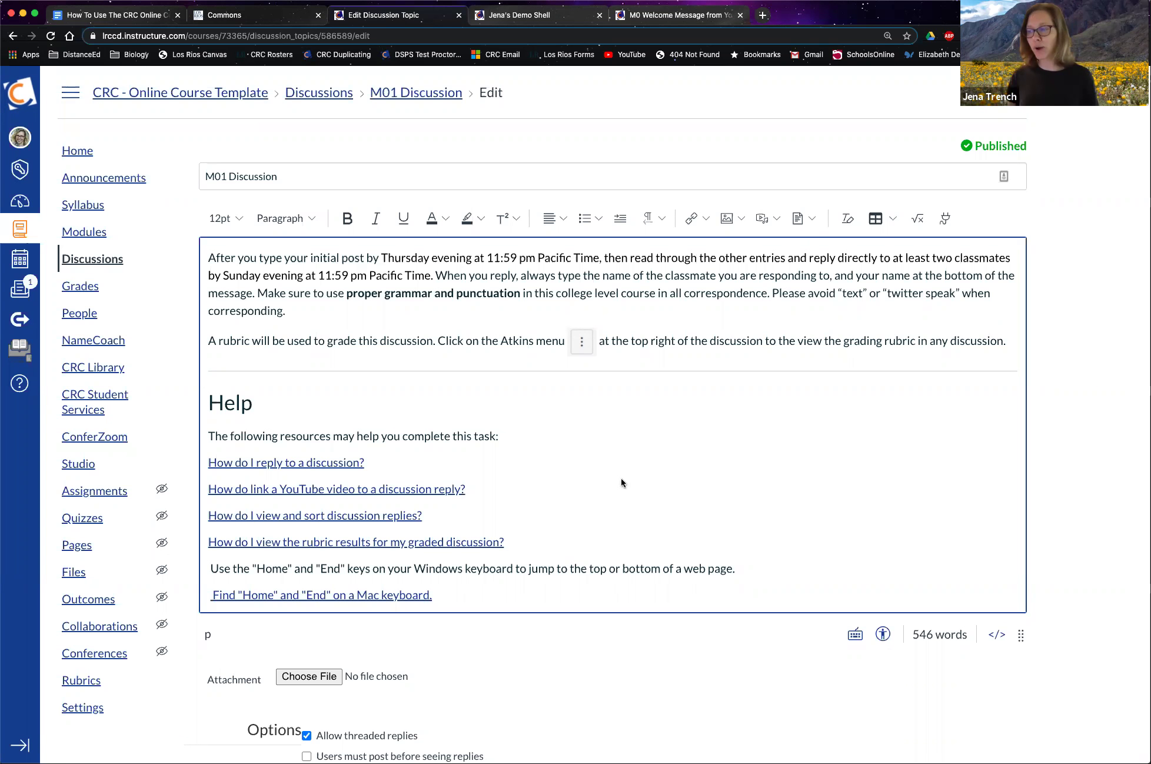
scroll(685, 615, "down", 10)
scroll(784, 567, "down", 3)
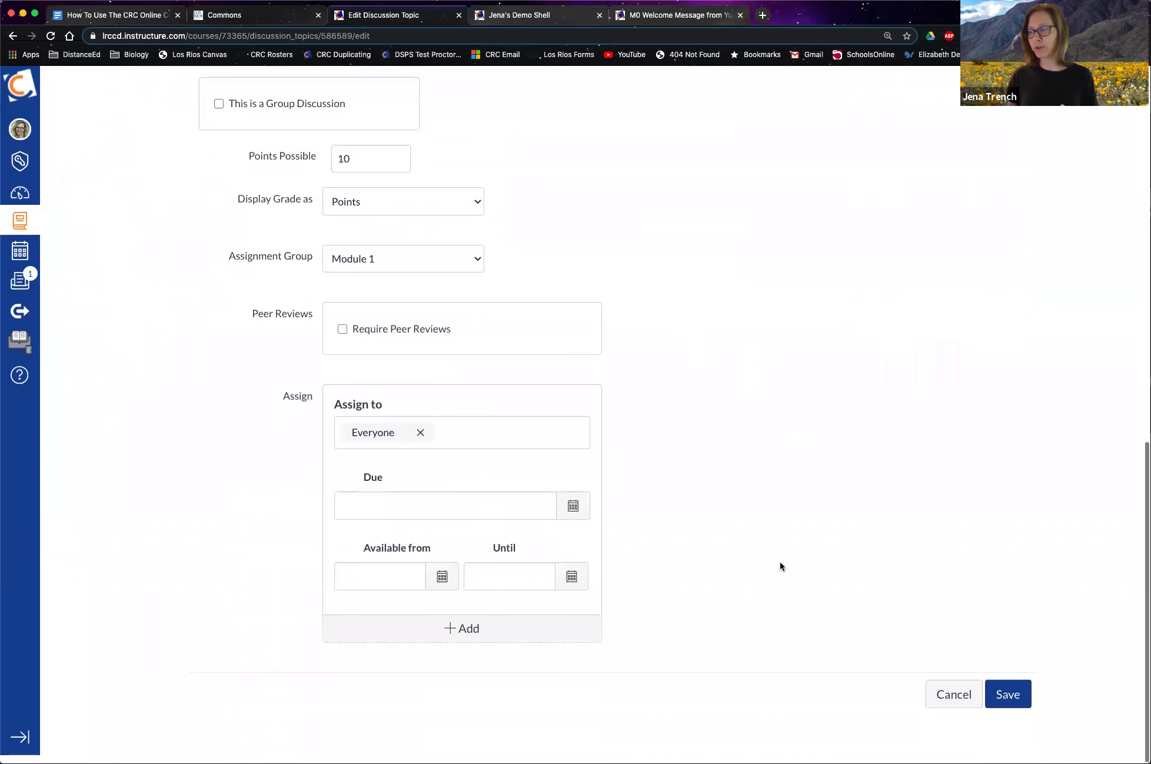
left_click(952, 703)
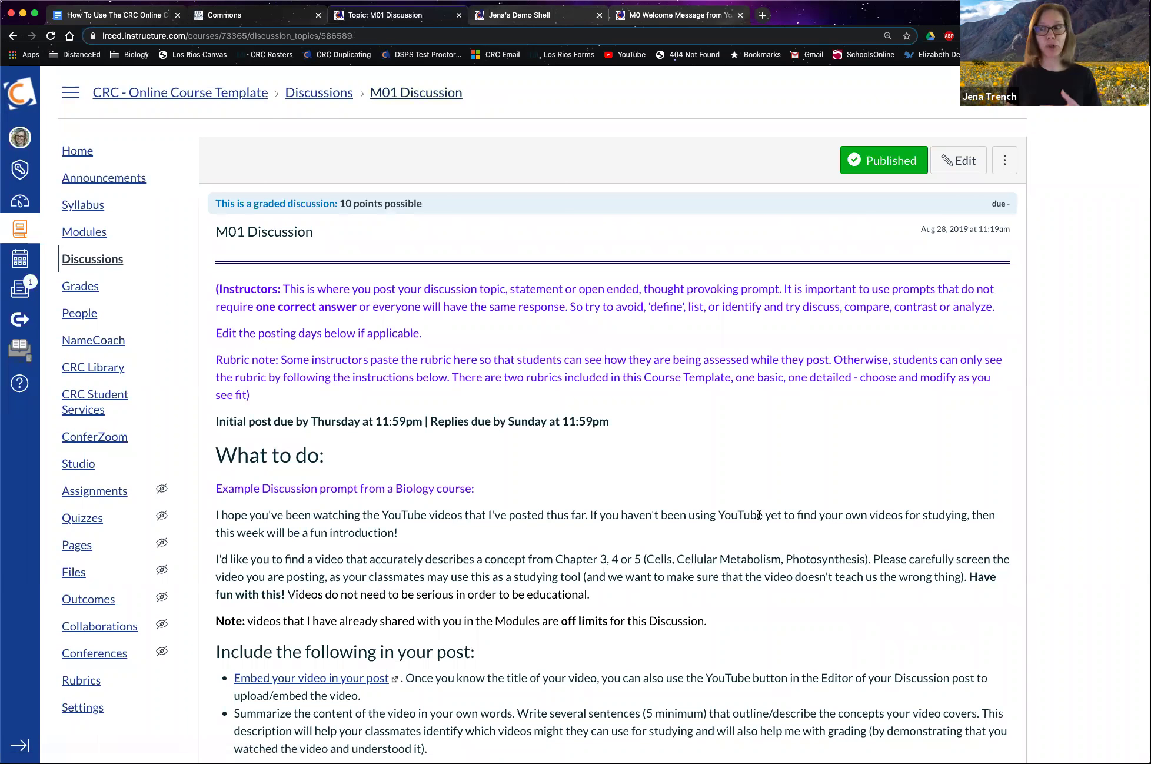
- Read through the published M01 Discussion page, including its prompt, expectations, help links and reply area
scroll(729, 538, "down", 3)
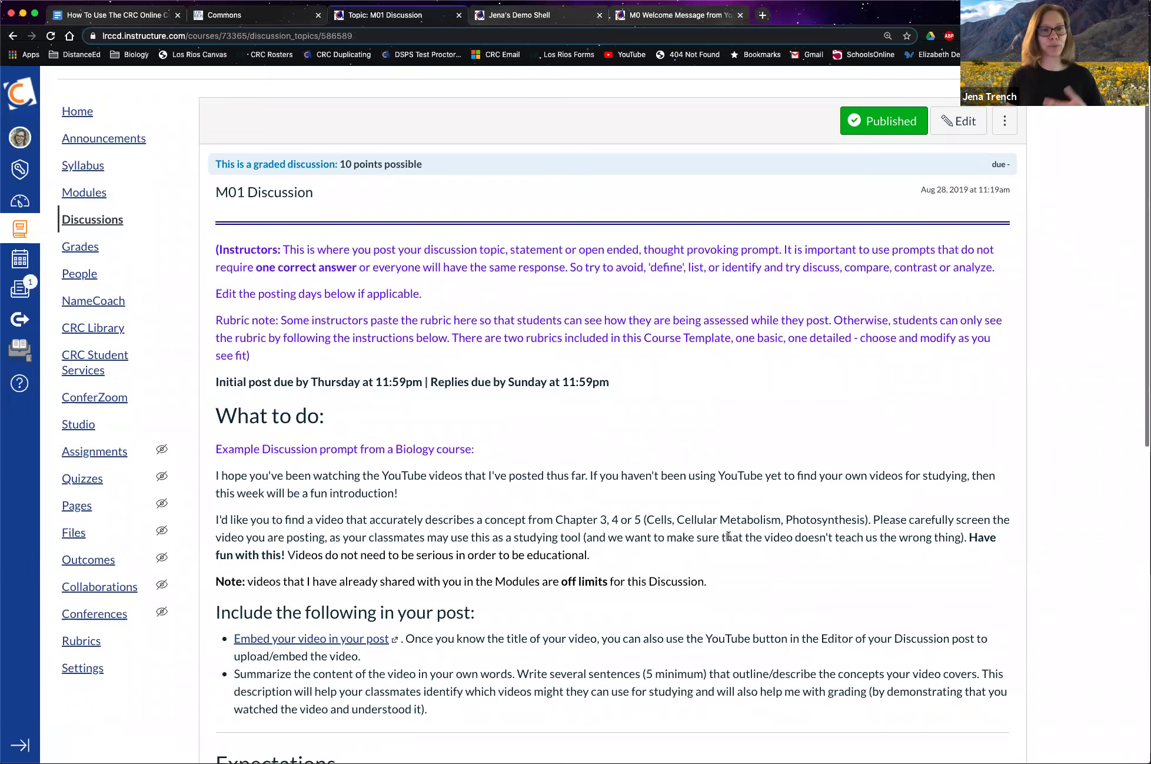
scroll(729, 539, "down", 1)
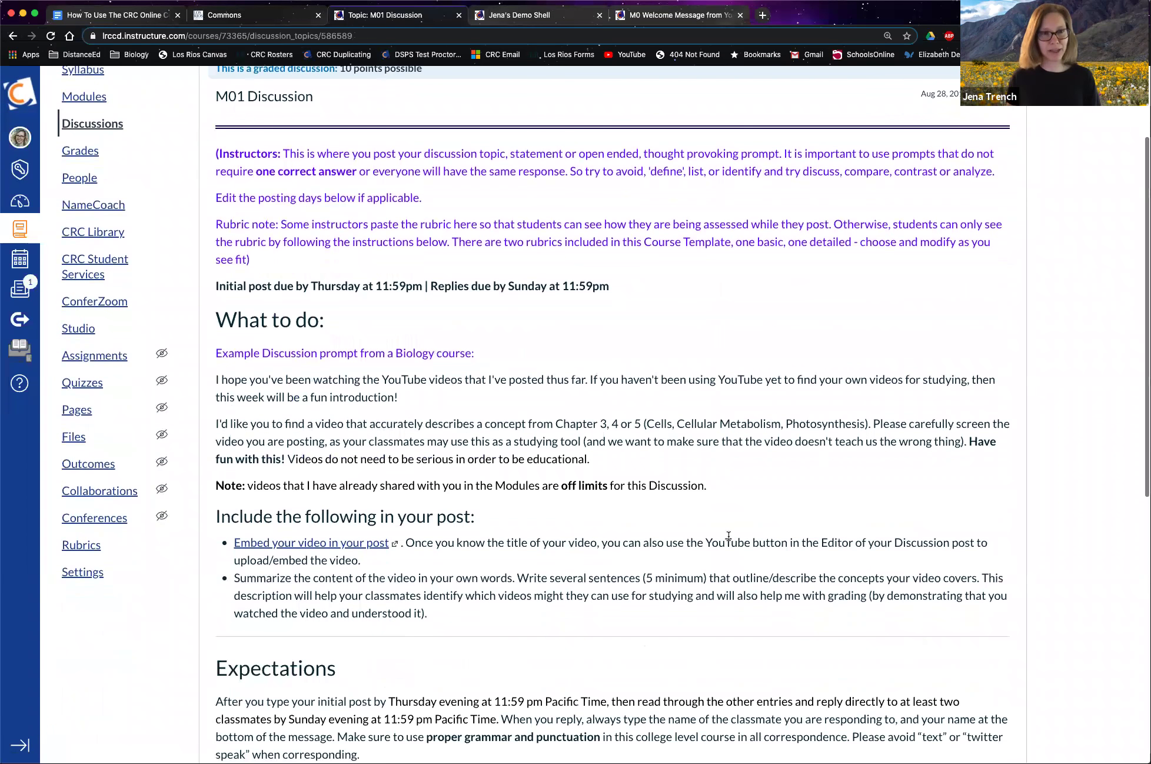
scroll(729, 537, "down", 3)
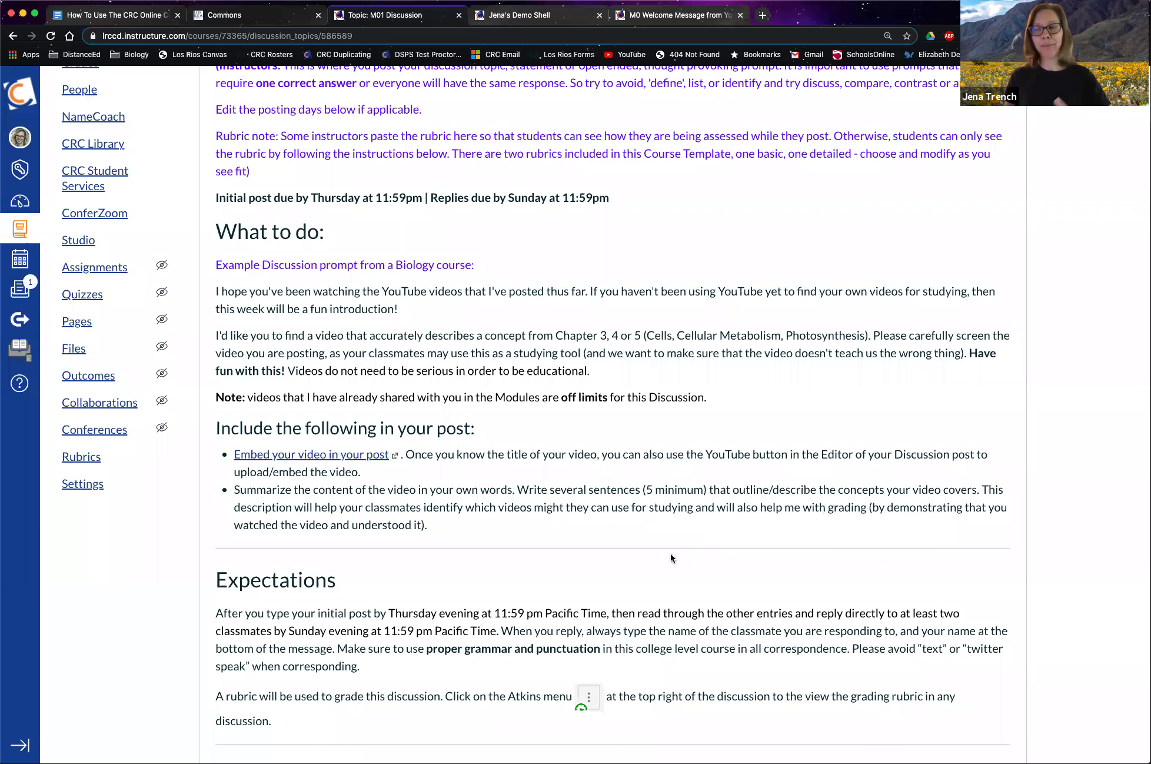
scroll(670, 553, "down", 10)
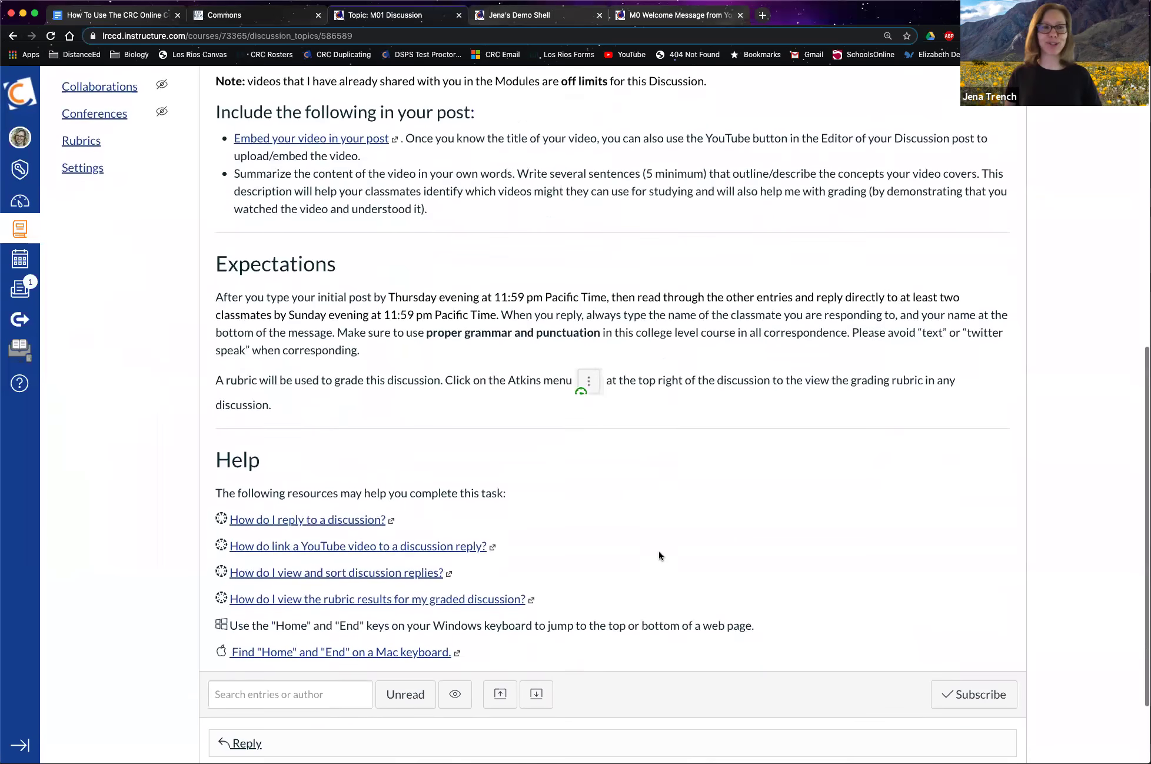
scroll(659, 555, "down", 1)
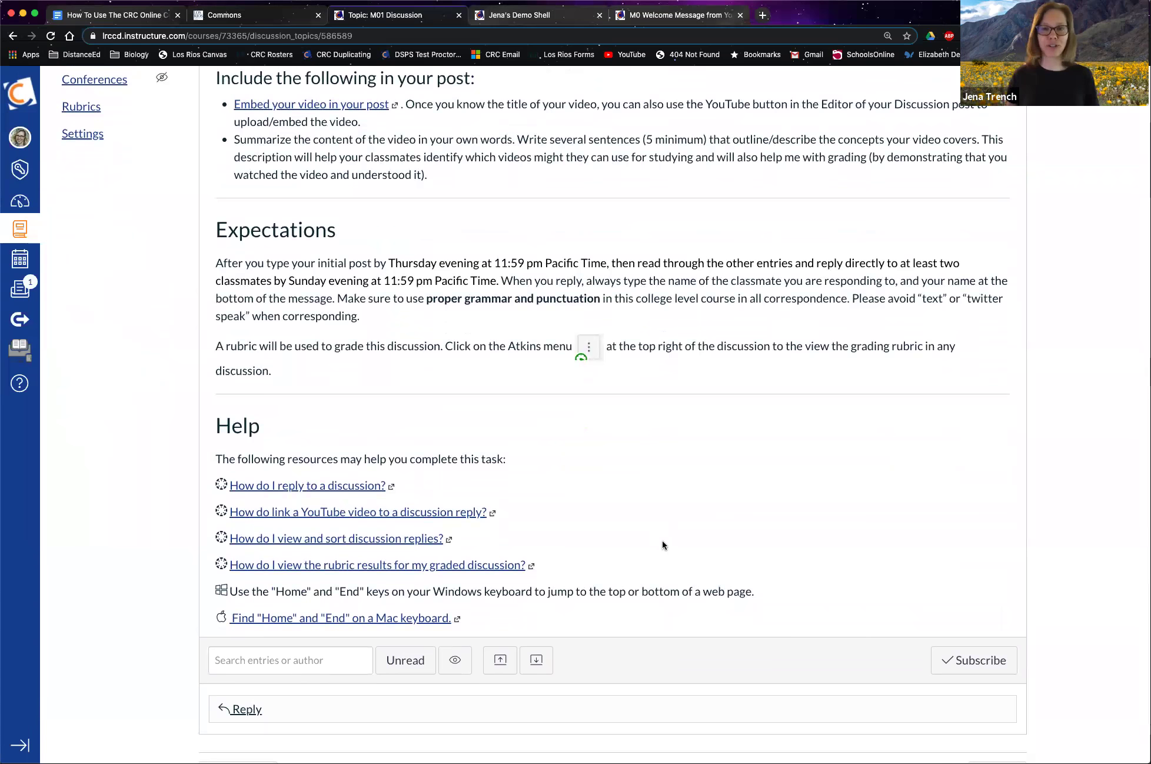
scroll(659, 543, "down", 2)
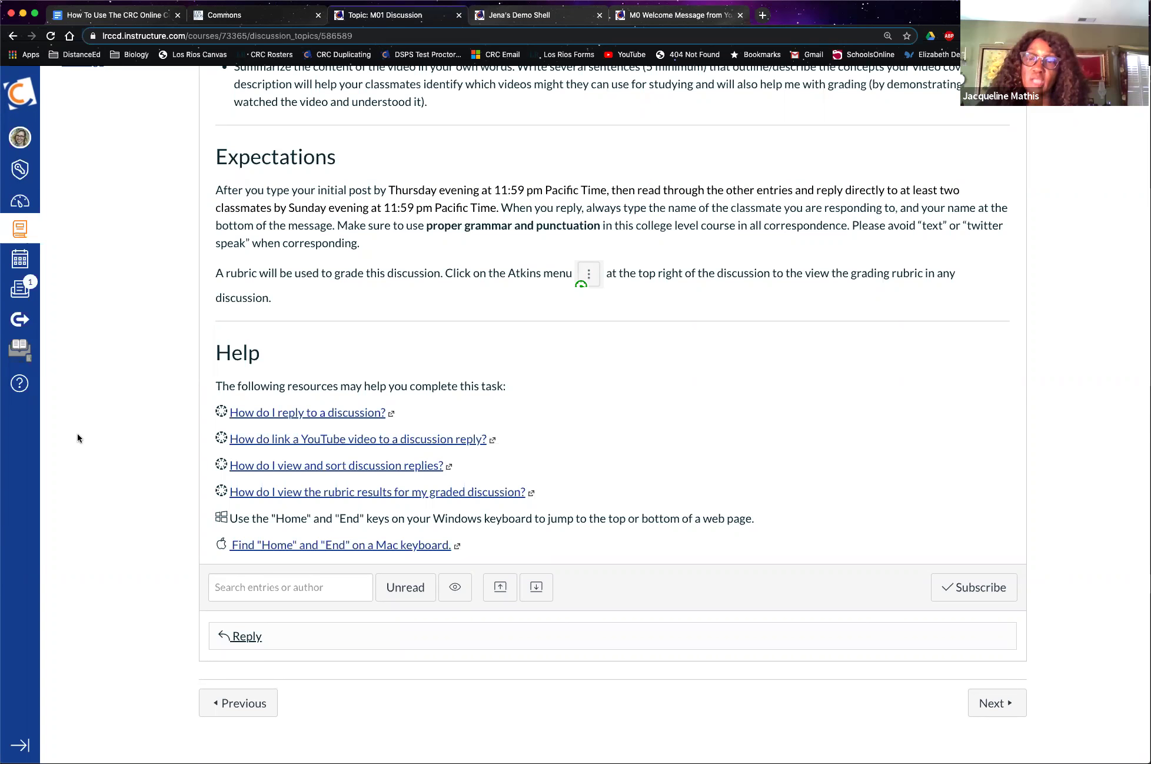
scroll(78, 438, "up", 10)
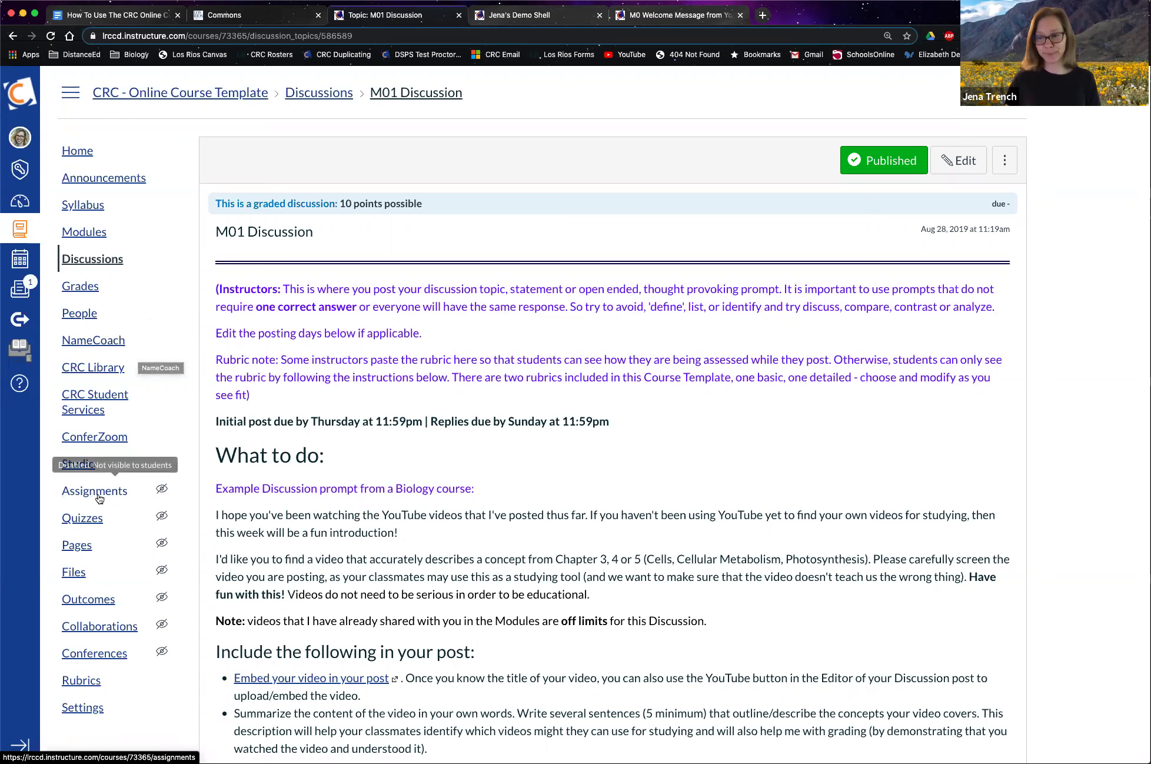
- Open the pinned Q&A: Course Related Questions discussion, review its information and help links, and return to the discussions list
left_click(92, 259)
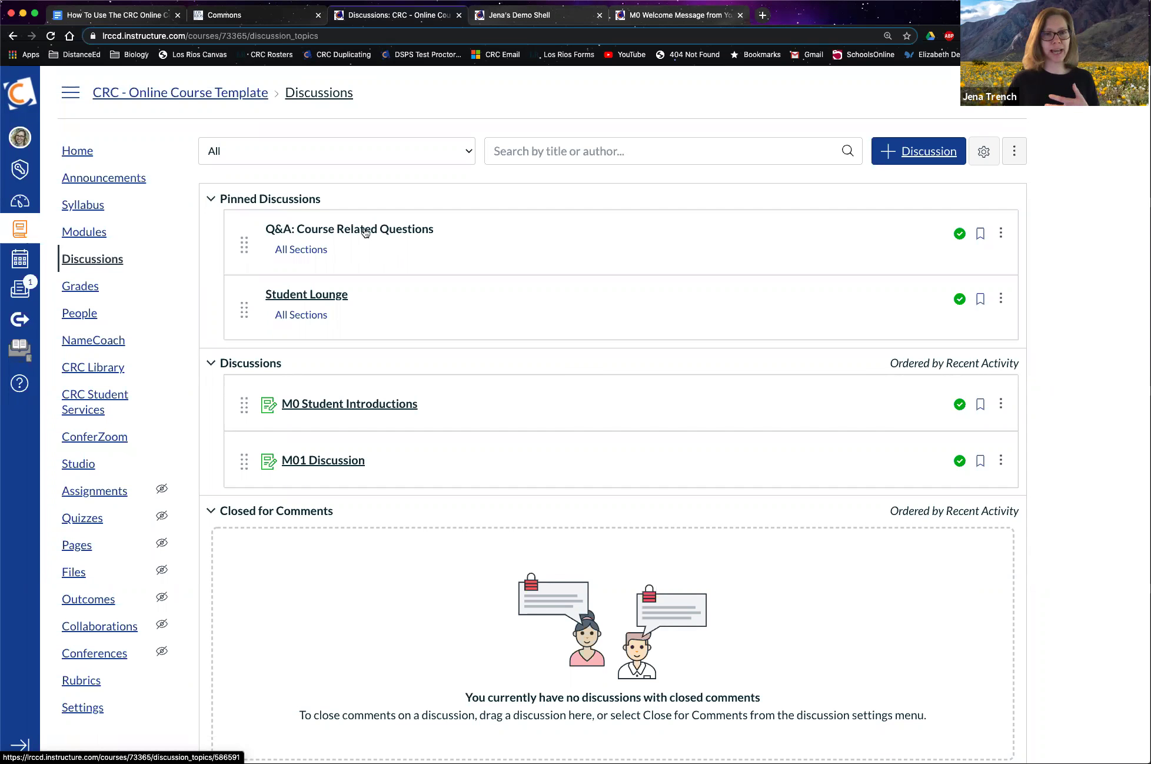
left_click(340, 231)
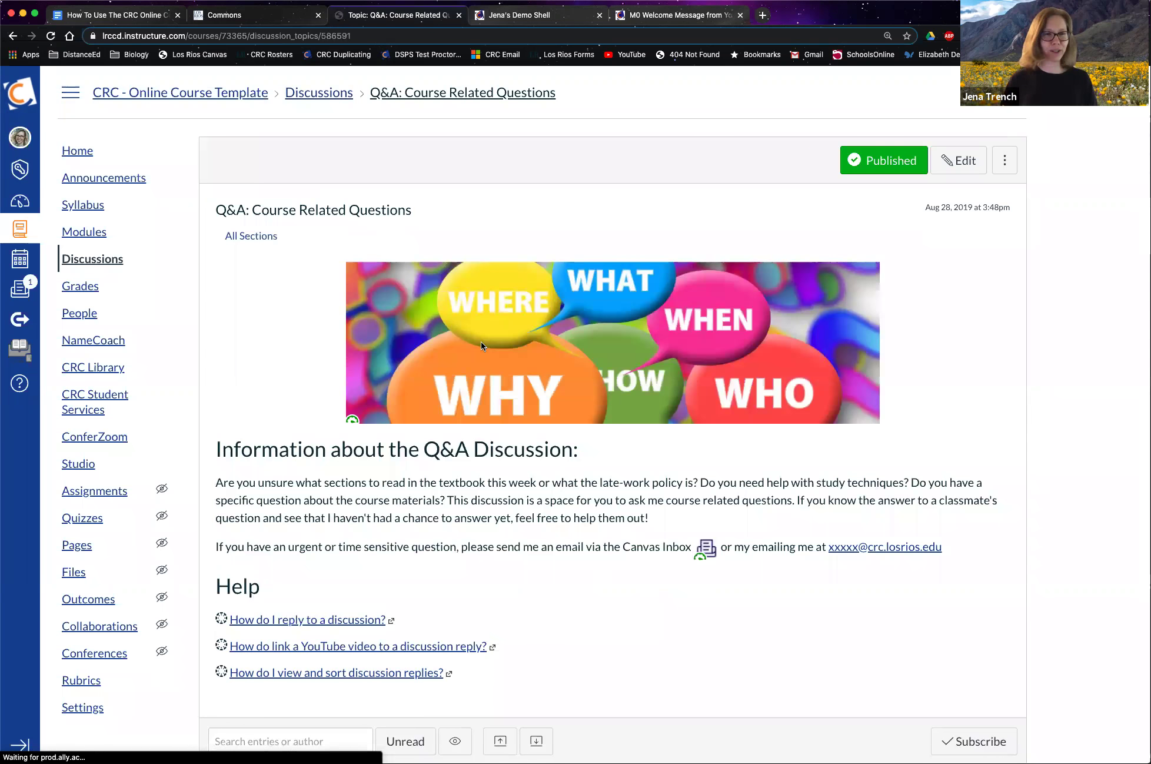
scroll(538, 465, "down", 2)
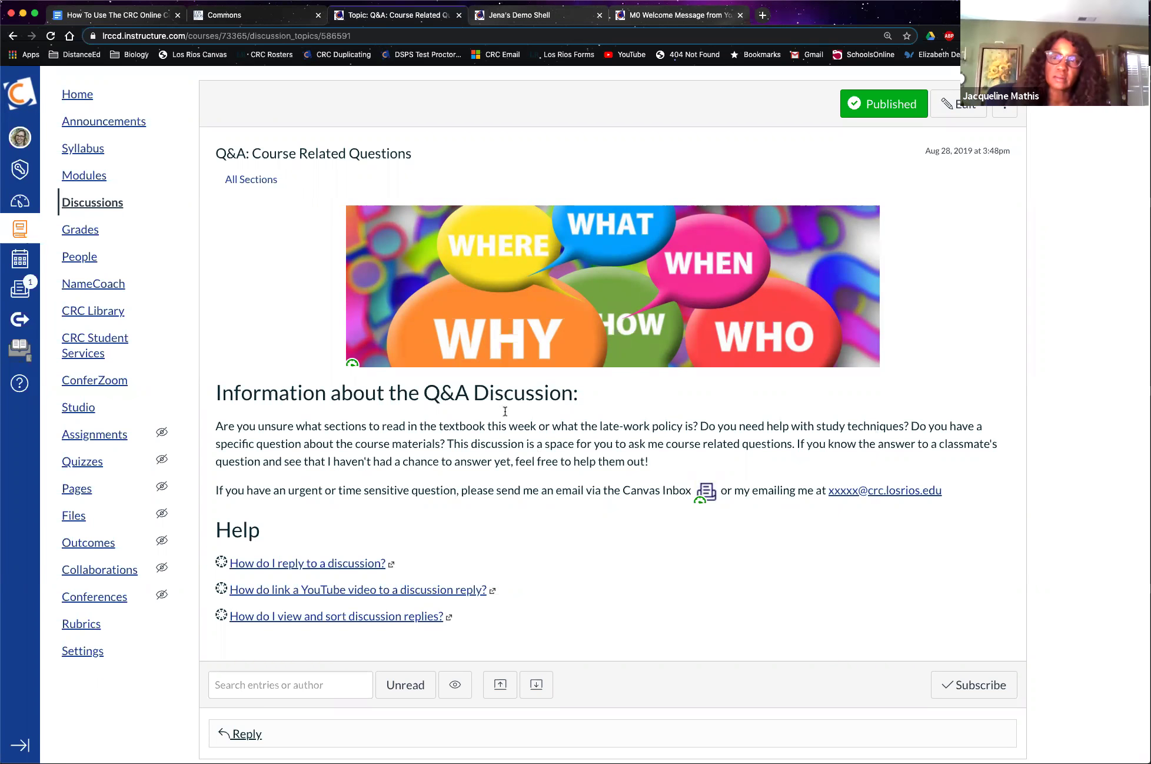
left_click(85, 200)
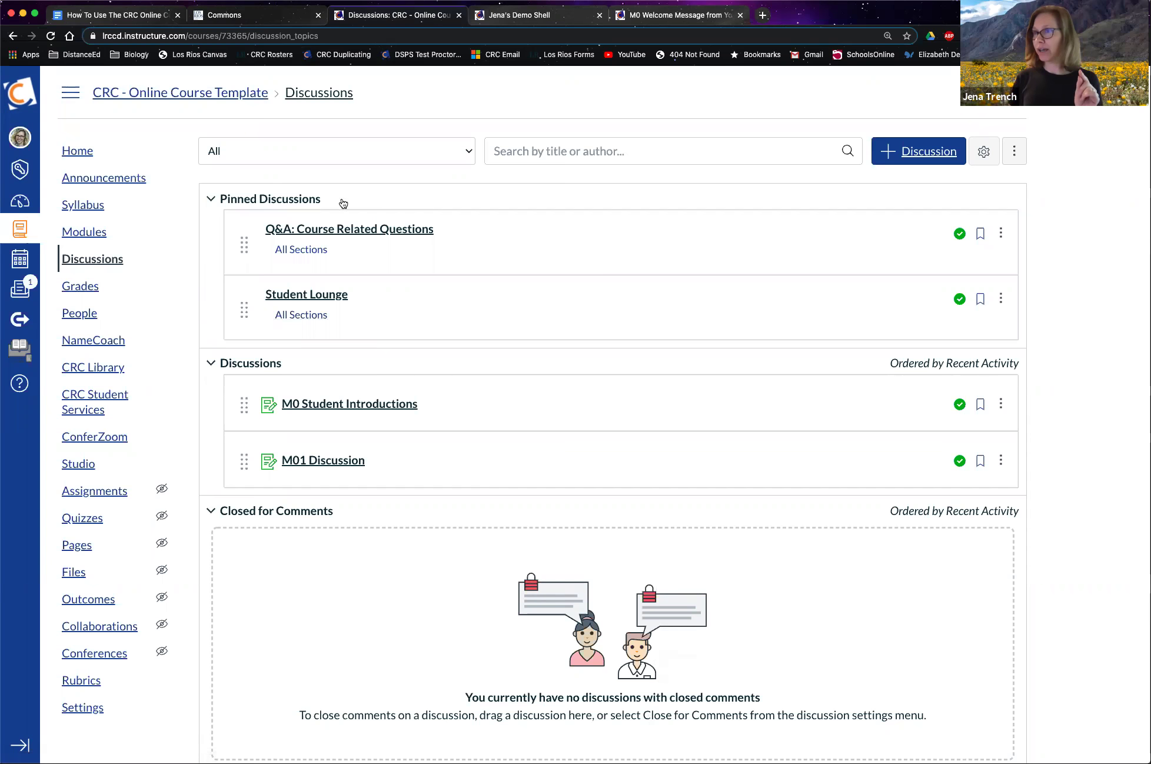
- Switch to the How To Use The CRC Online Course Template Google Doc, copy its share link and close the sharing dialog
left_click(133, 16)
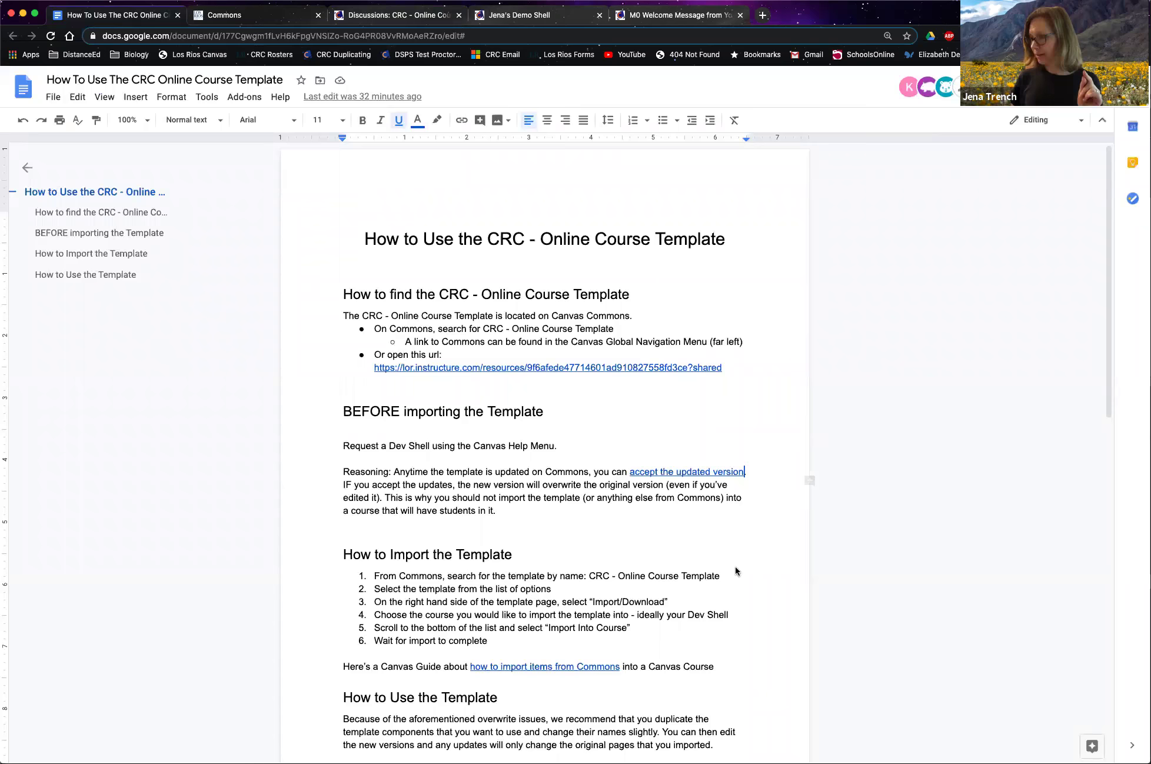
left_click(1074, 86)
left_click(742, 545)
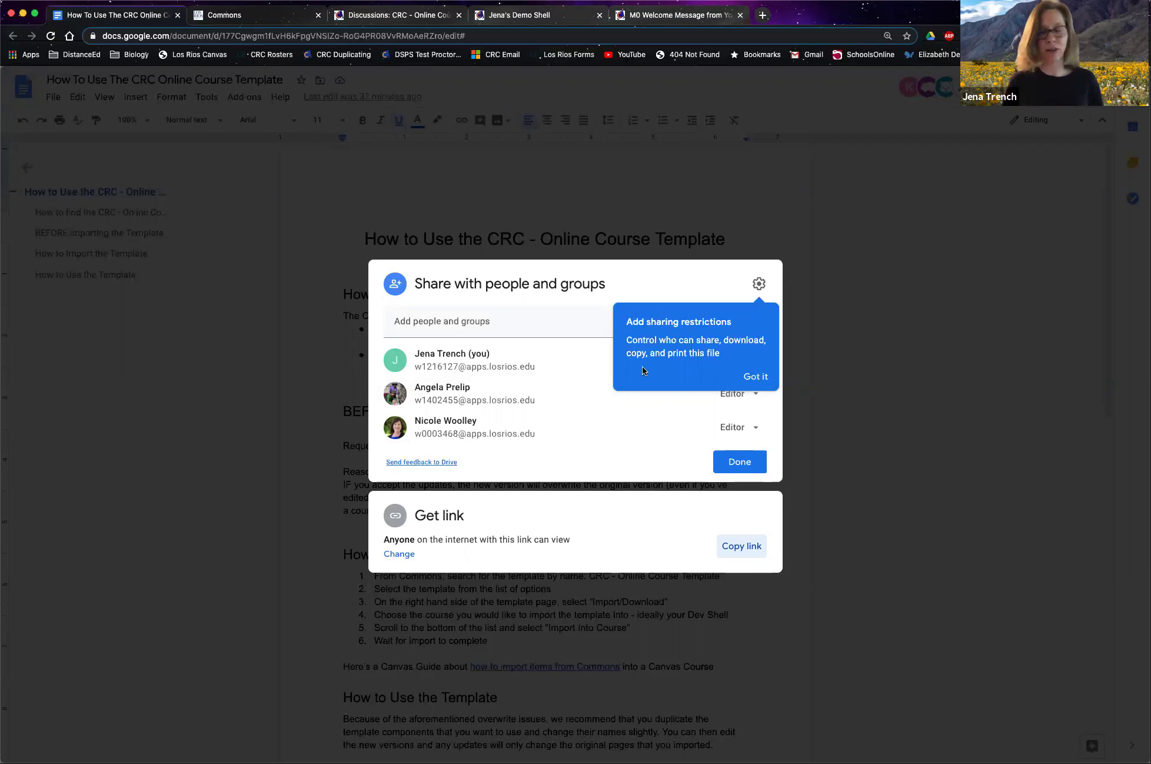
left_click(190, 456)
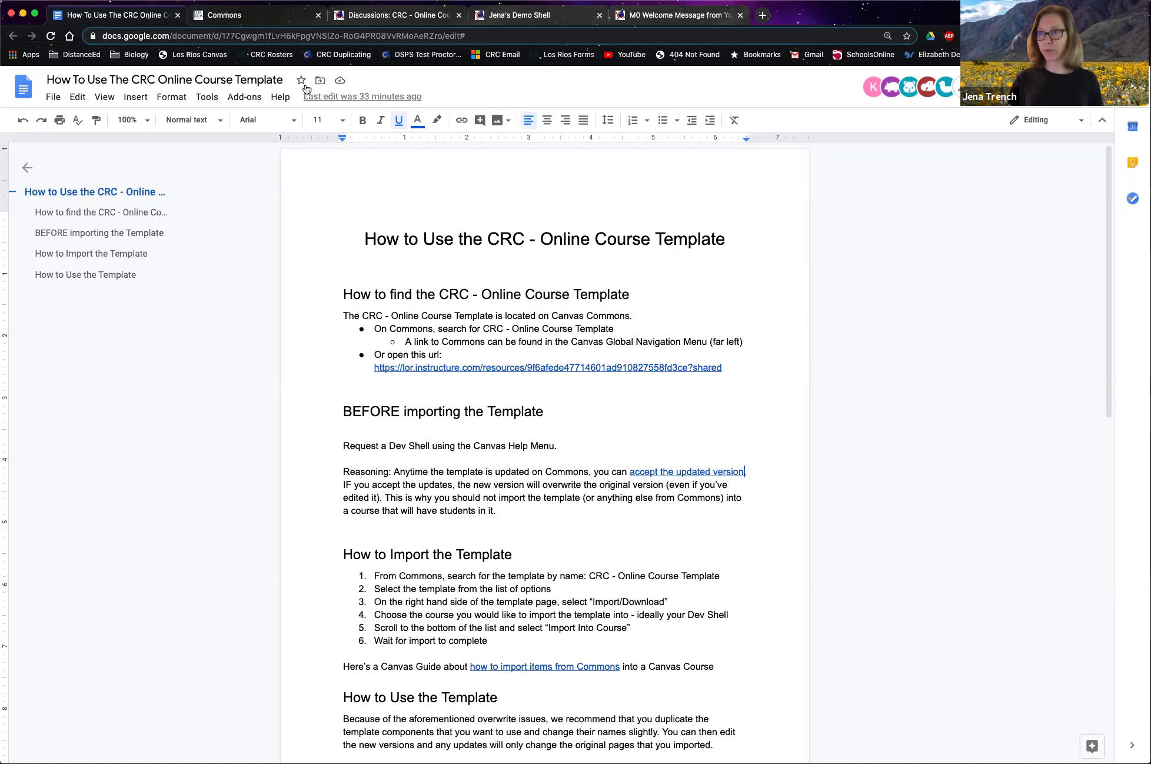
- Look at the template's Canvas Commons page and return to the CRC - Online Course Template course's home page
left_click(252, 18)
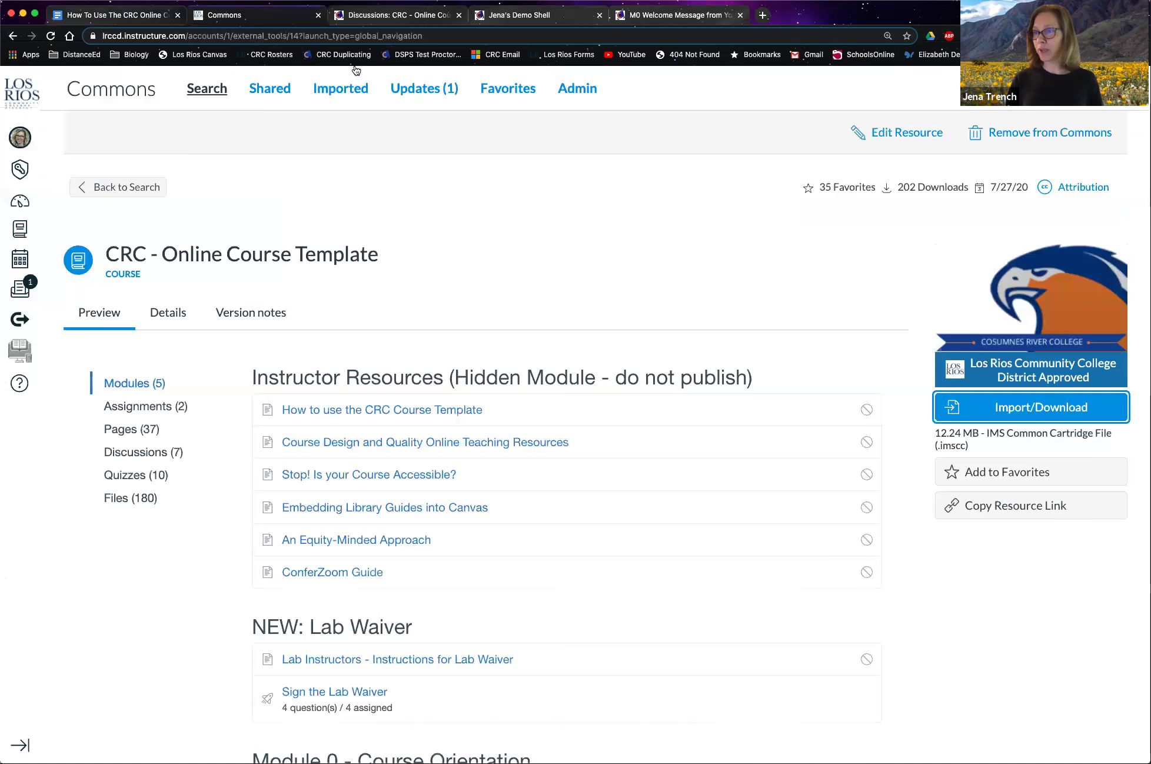
key("ctrl+Tab")
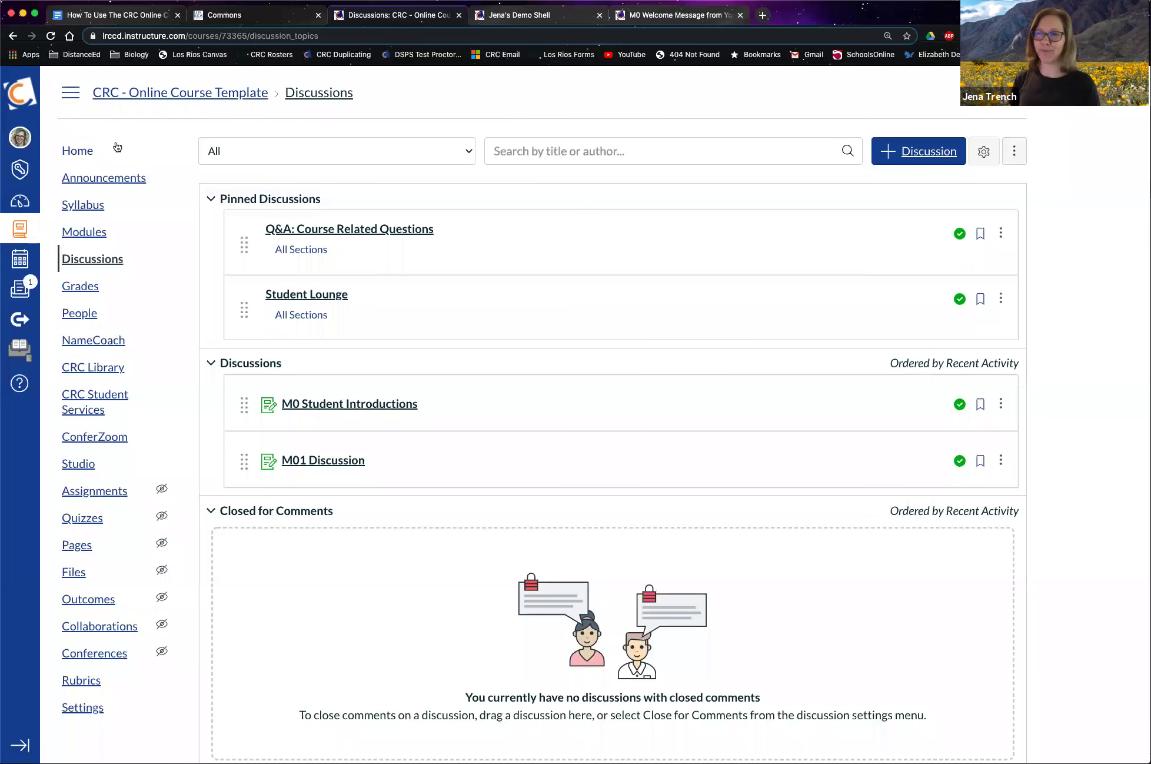
left_click(97, 152)
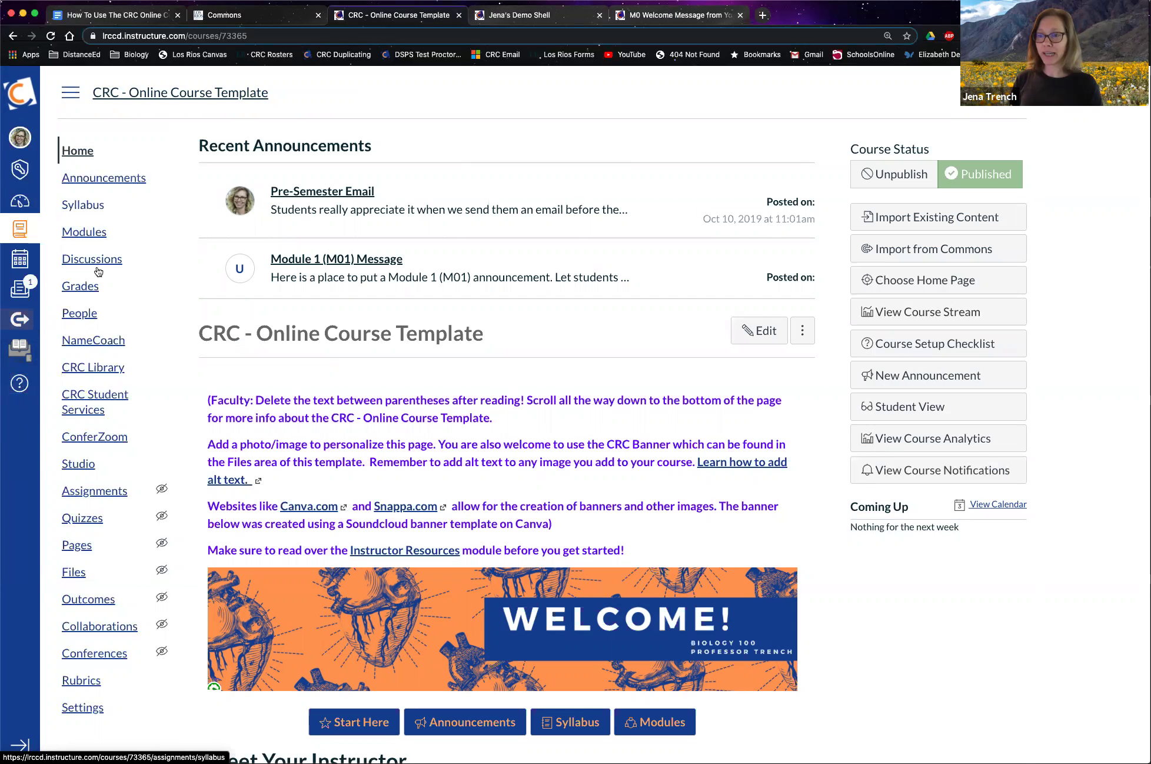
- Open Canvas Commons from the course and search its resources for "crc"
left_click(19, 319)
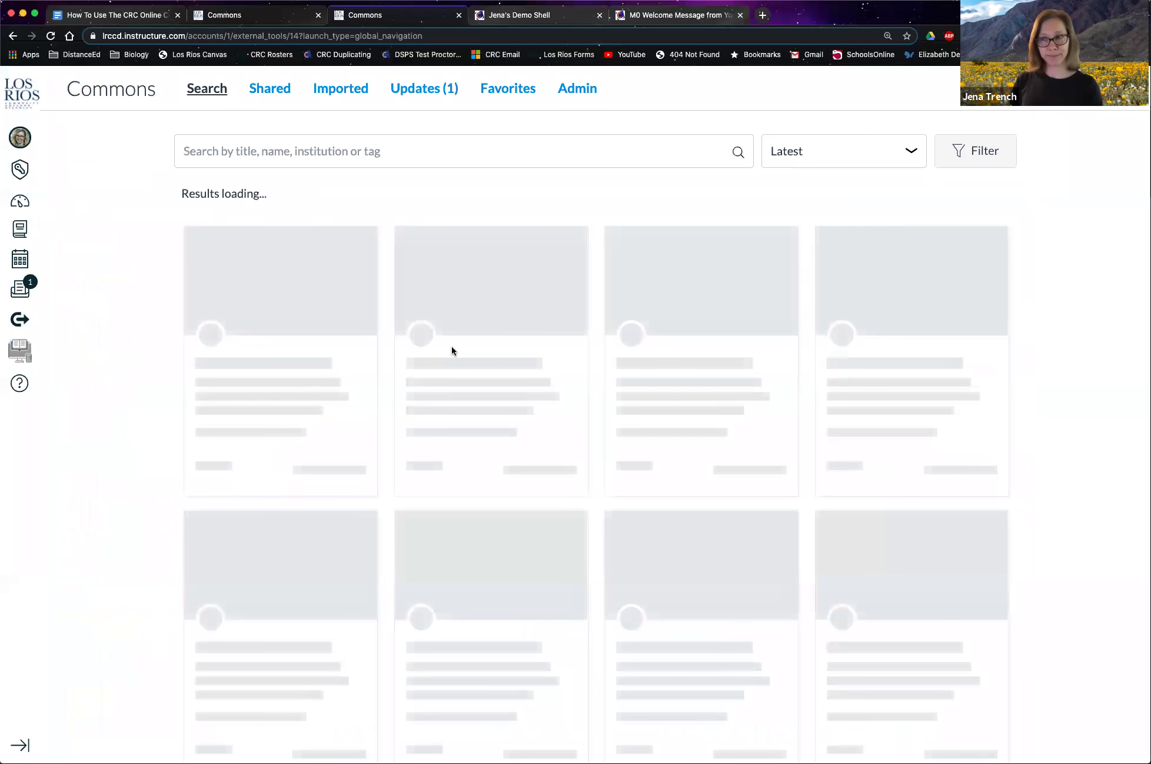
left_click(350, 151)
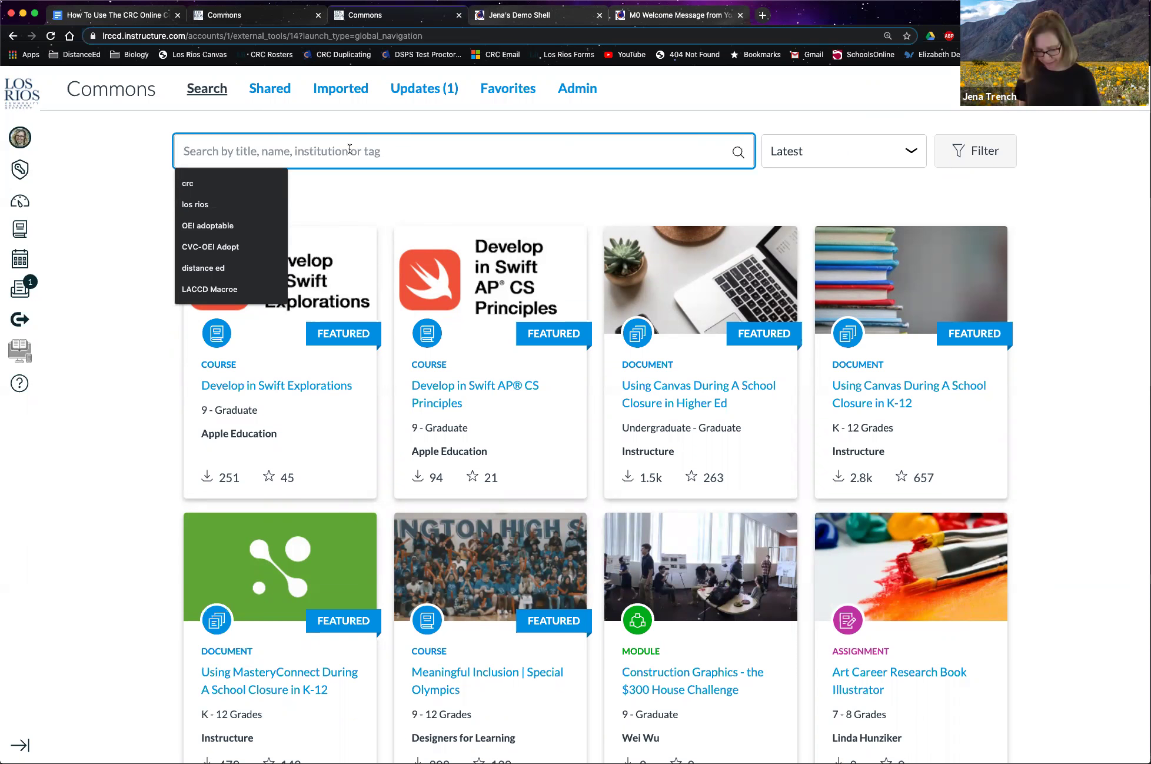
type("crc-")
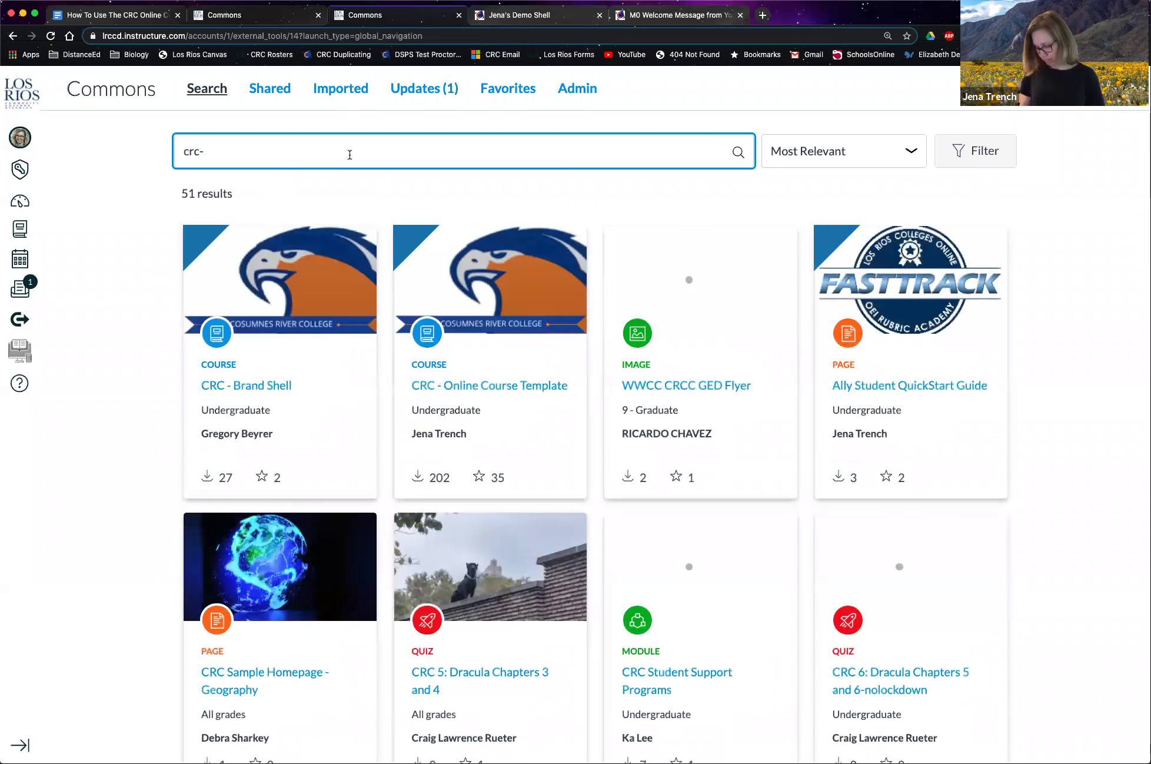
key("BackSpace")
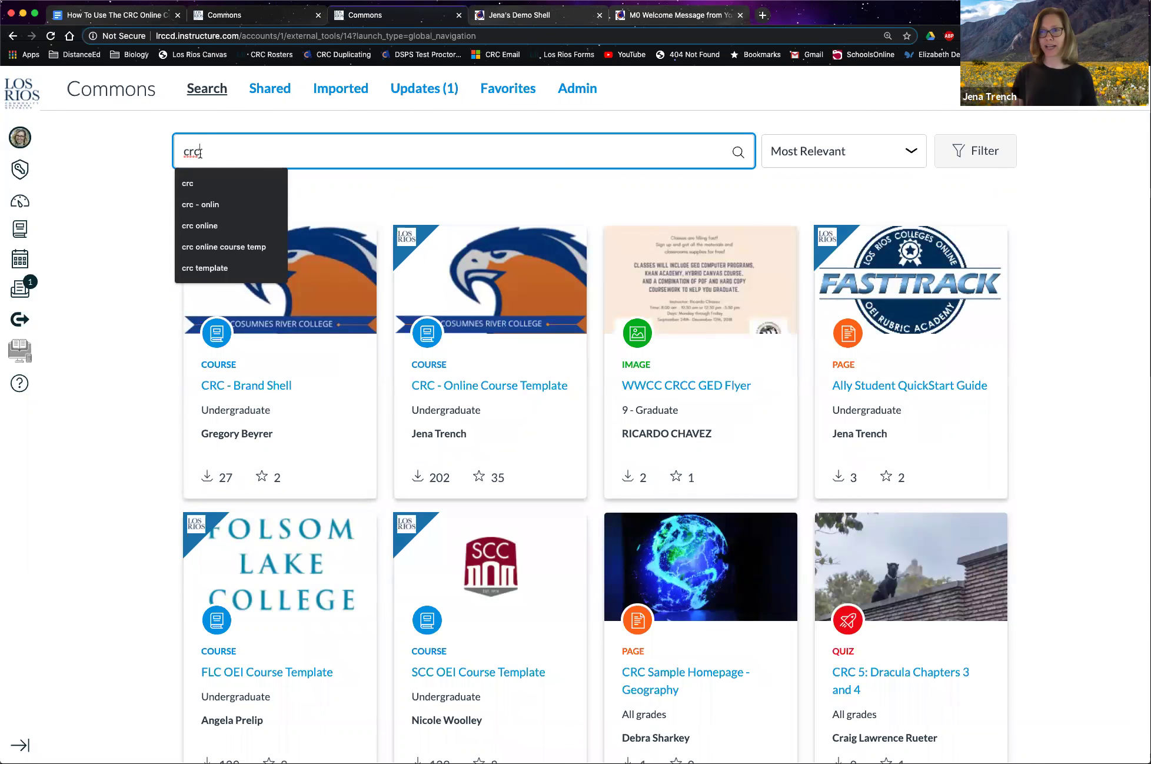
- Open the CRC - Online Course Template from the Commons results and look through the Module 0 and Module 01 items in its preview
left_click(481, 386)
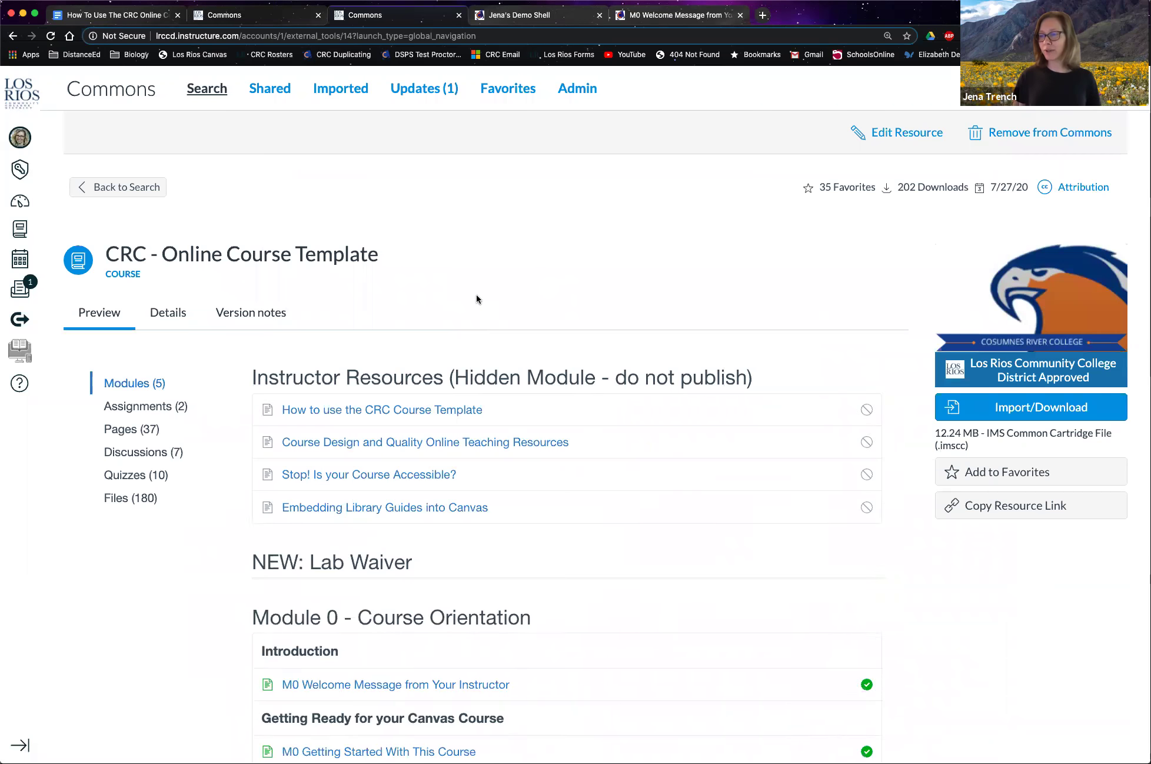
scroll(504, 330, "down", 3)
scroll(373, 405, "down", 15)
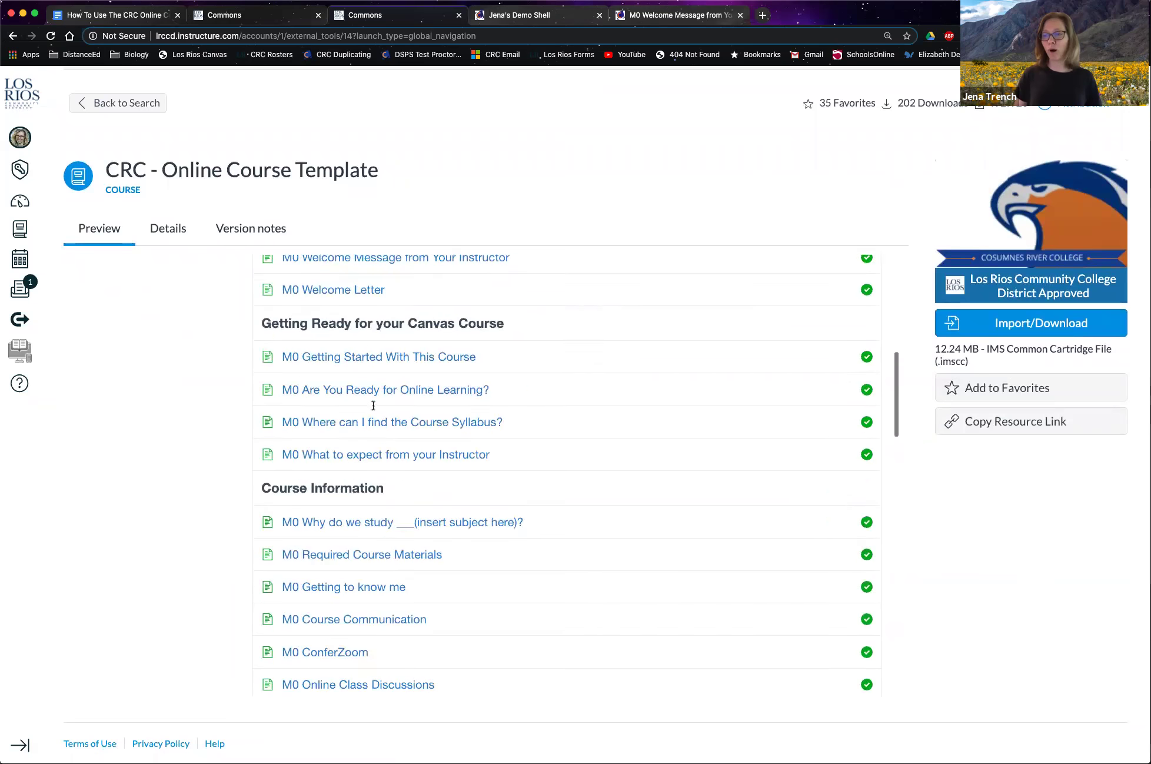
scroll(365, 404, "down", 5)
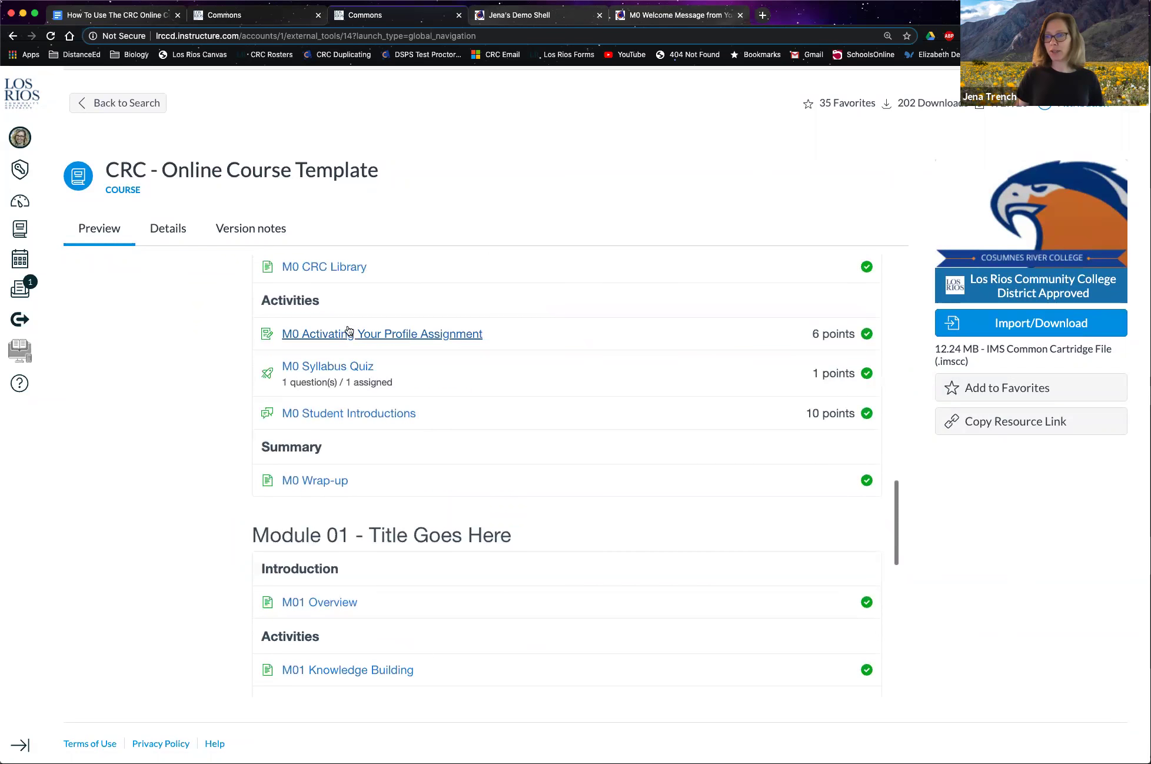
scroll(312, 269, "up", 2)
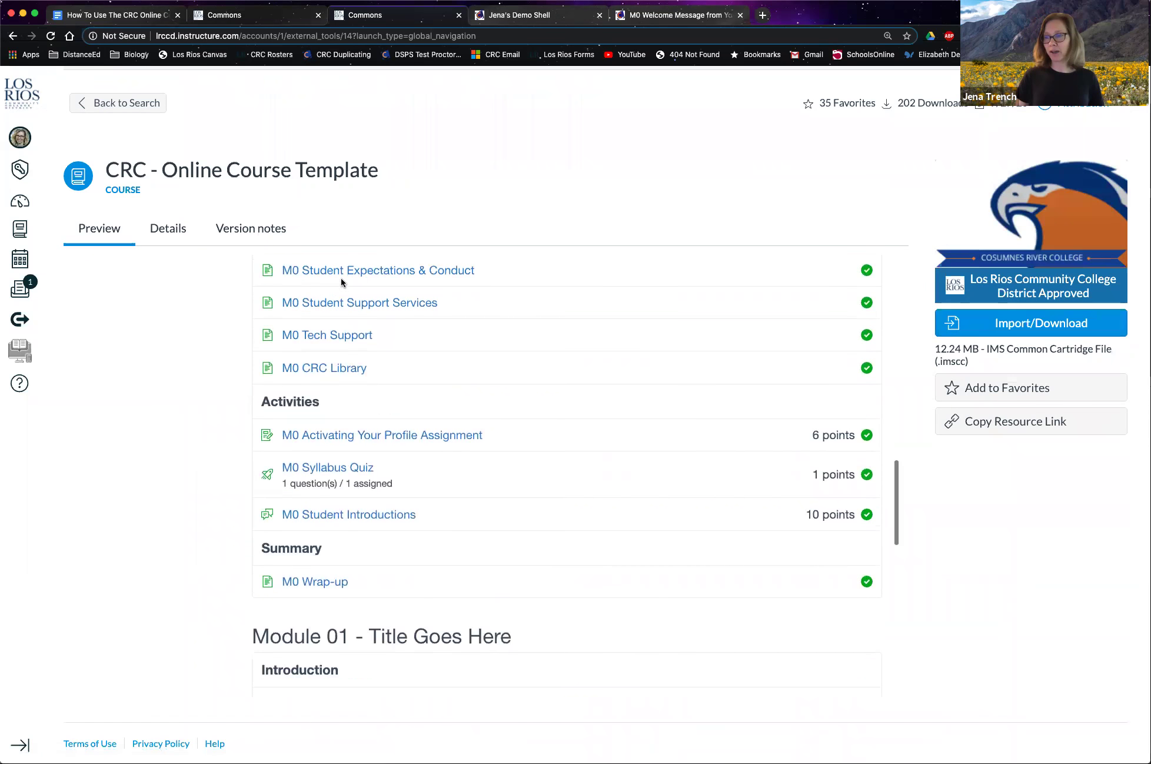
- Preview the template's M0 Student Support Services page and review its help, accommodations and tutoring information
left_click(337, 304)
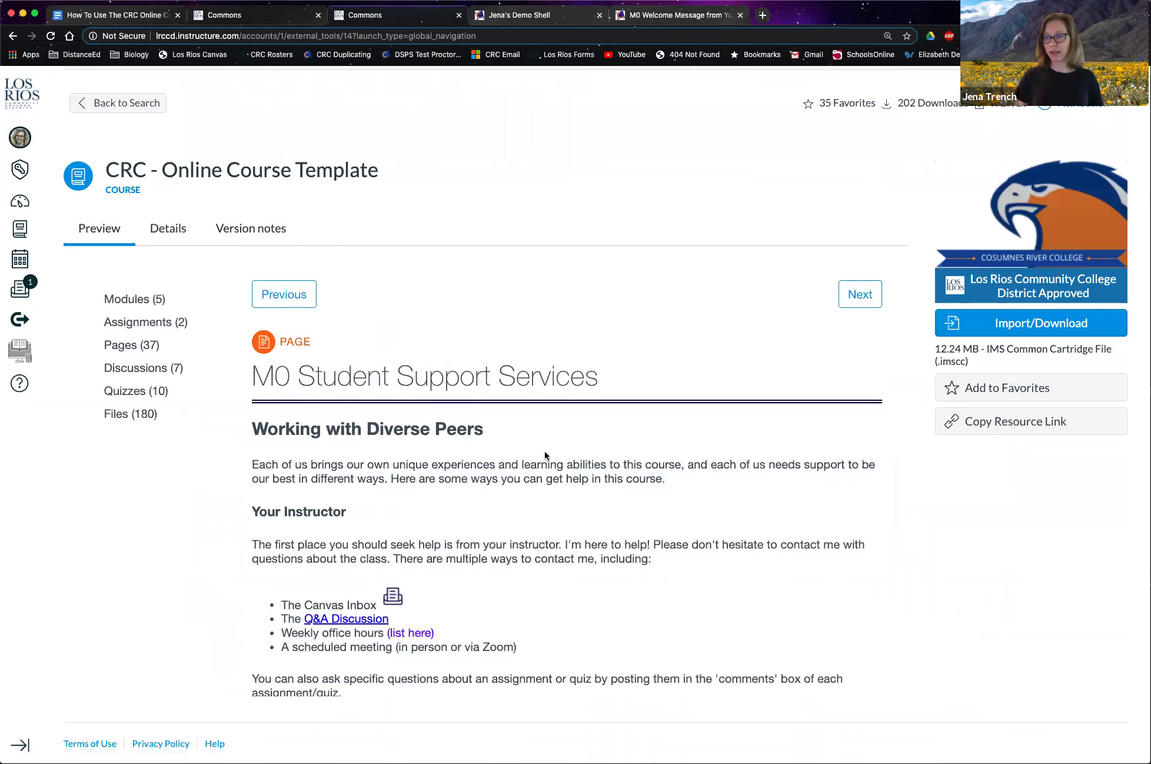
scroll(544, 450, "down", 7)
scroll(545, 450, "down", 10)
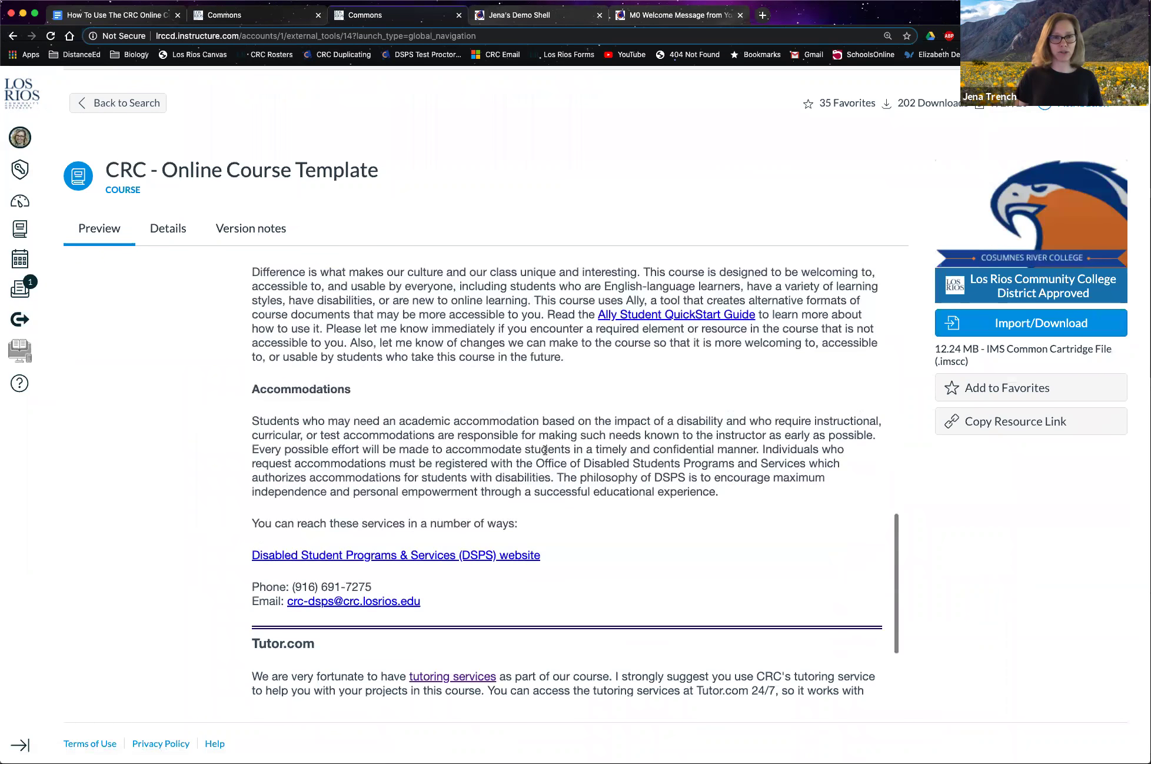
scroll(545, 452, "up", 10)
scroll(544, 450, "up", 5)
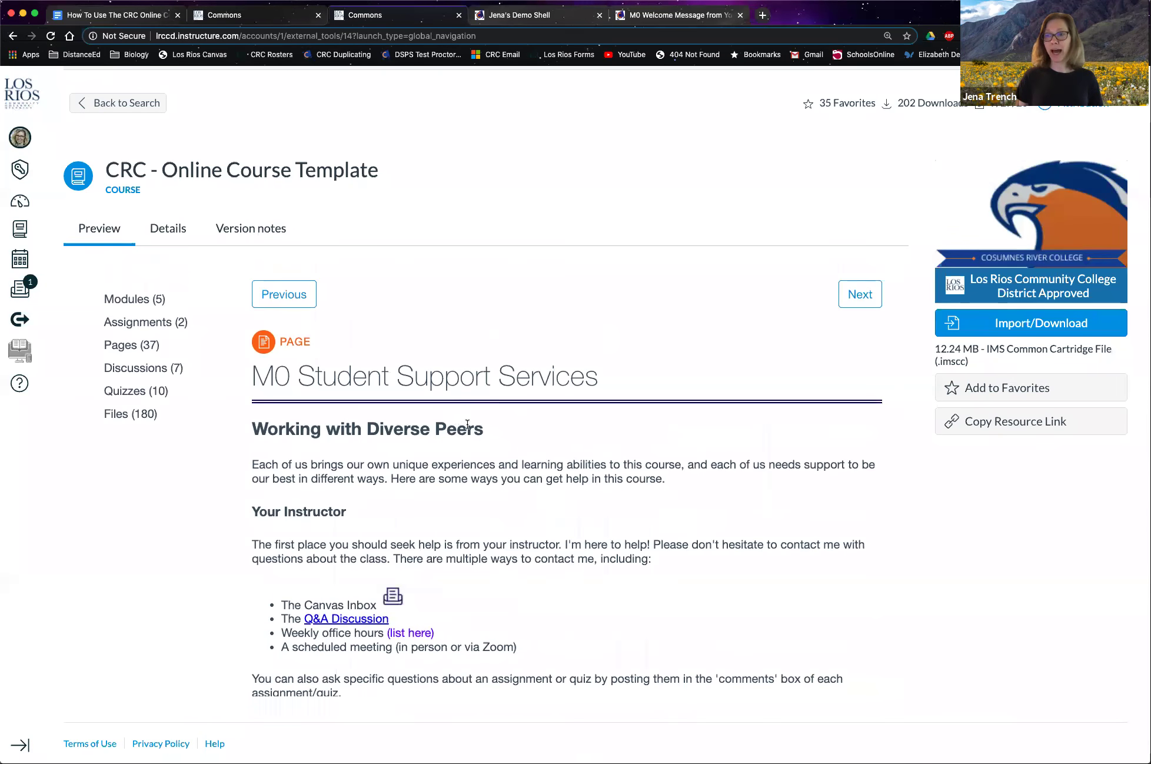
left_click_drag(252, 377, 558, 674)
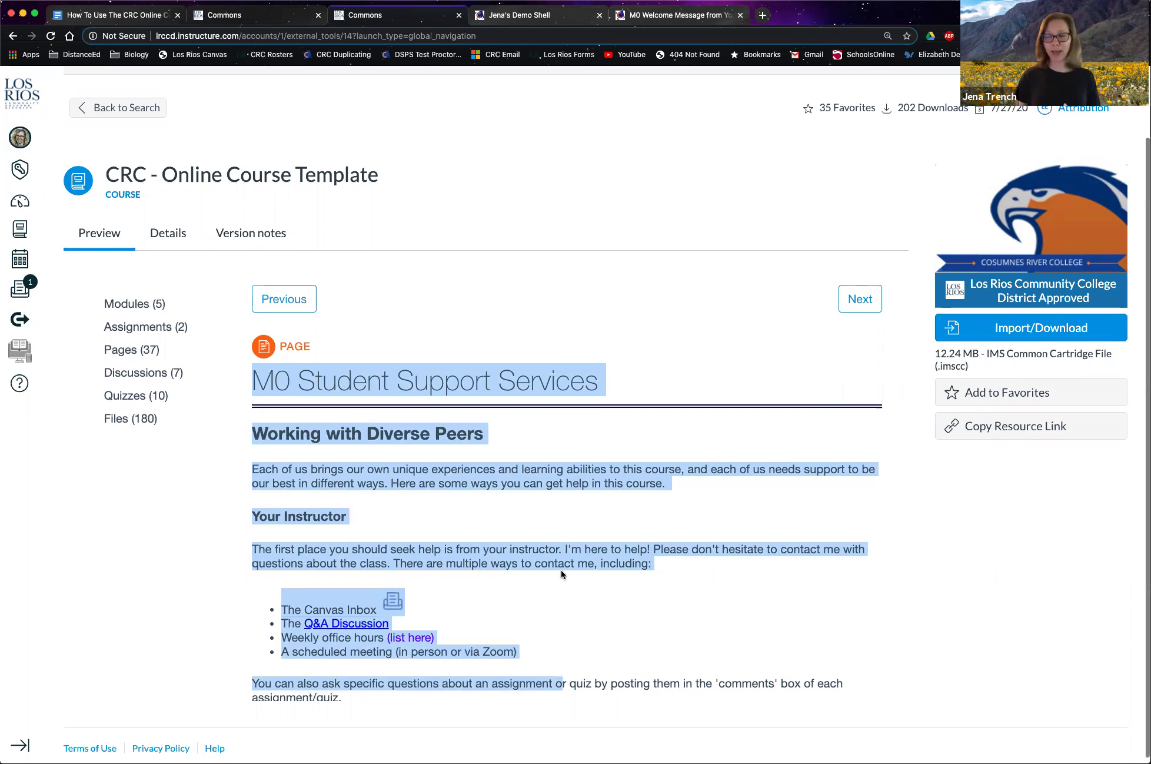
left_click(531, 536)
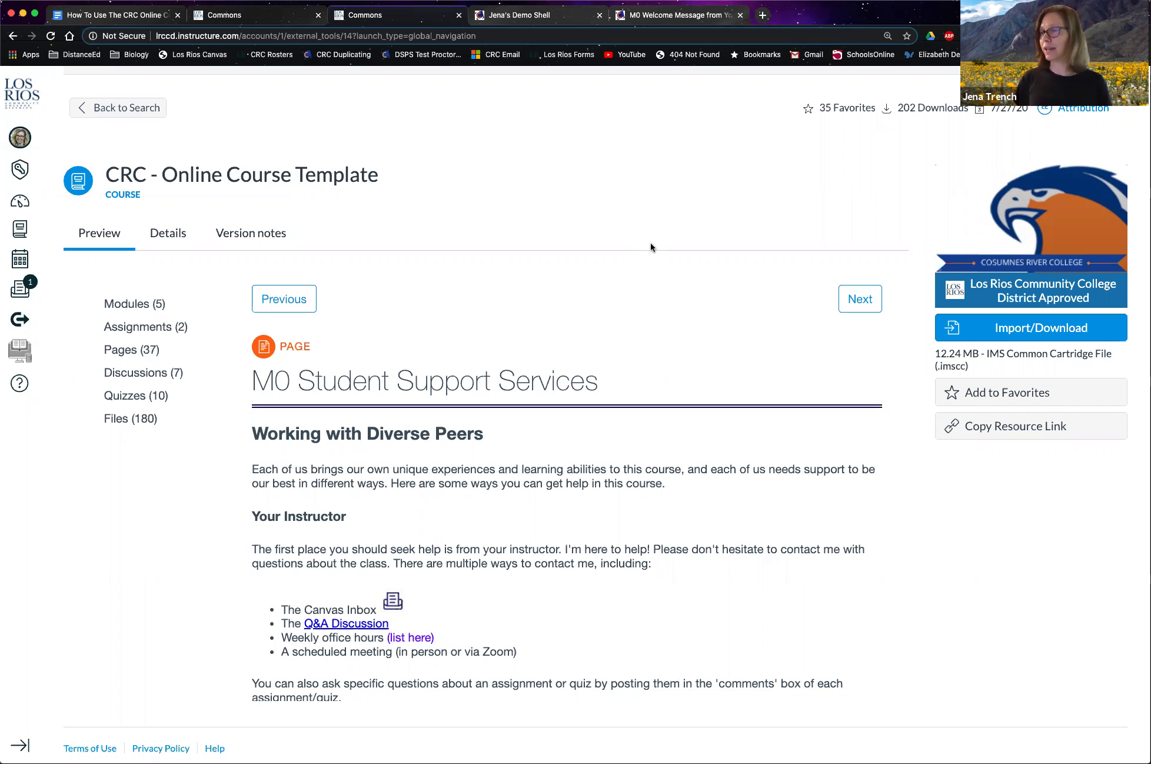
scroll(642, 214, "up", 3)
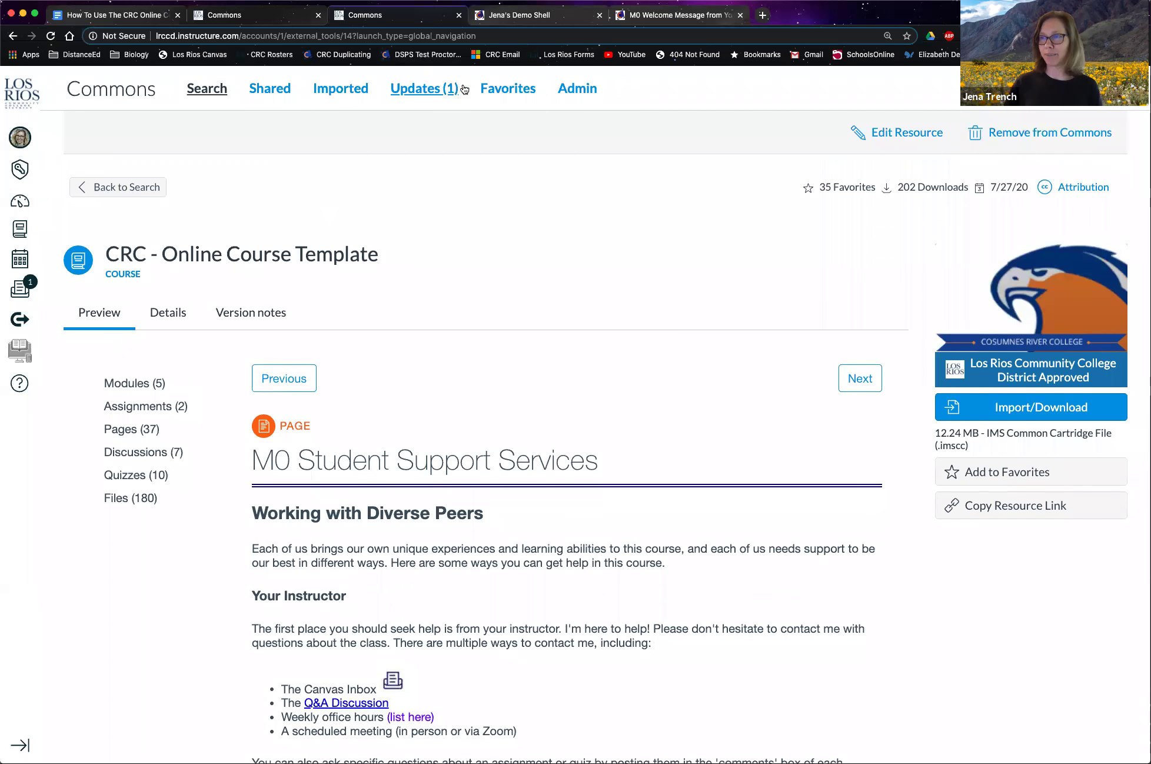
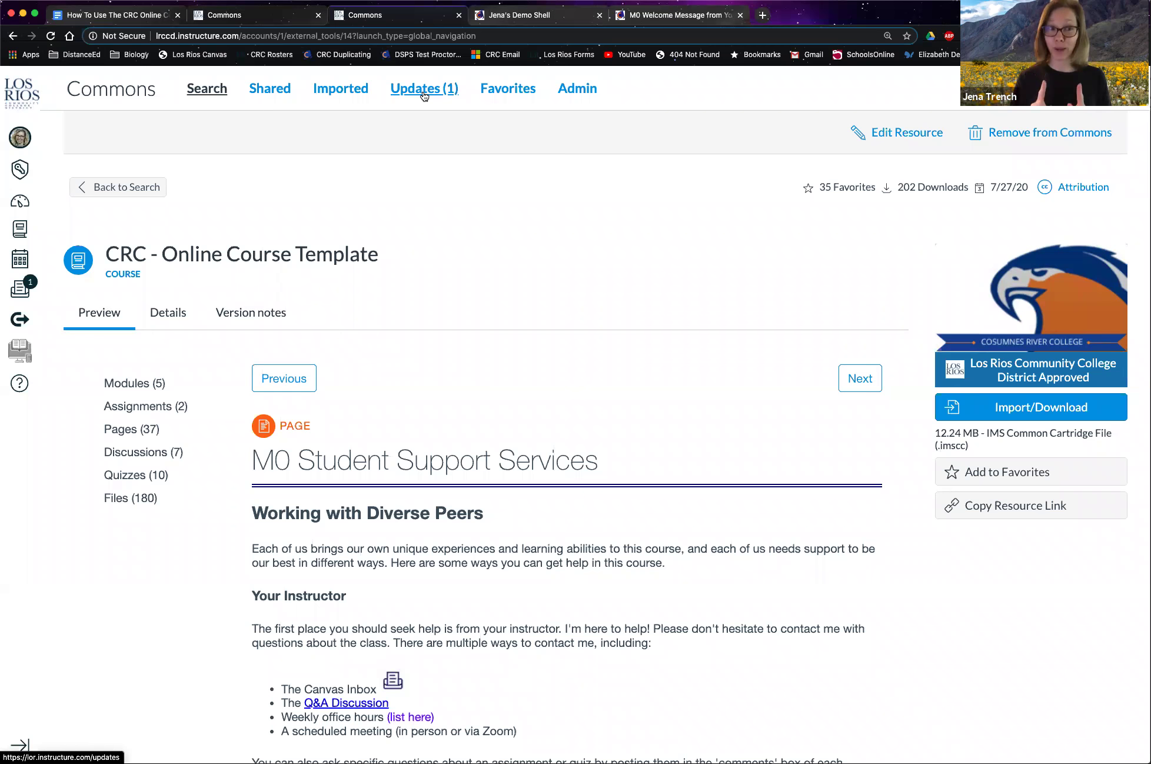
- Look through the Canvas help resources and open the Request a Development (DEV) Course form
scroll(377, 165, "down", 2)
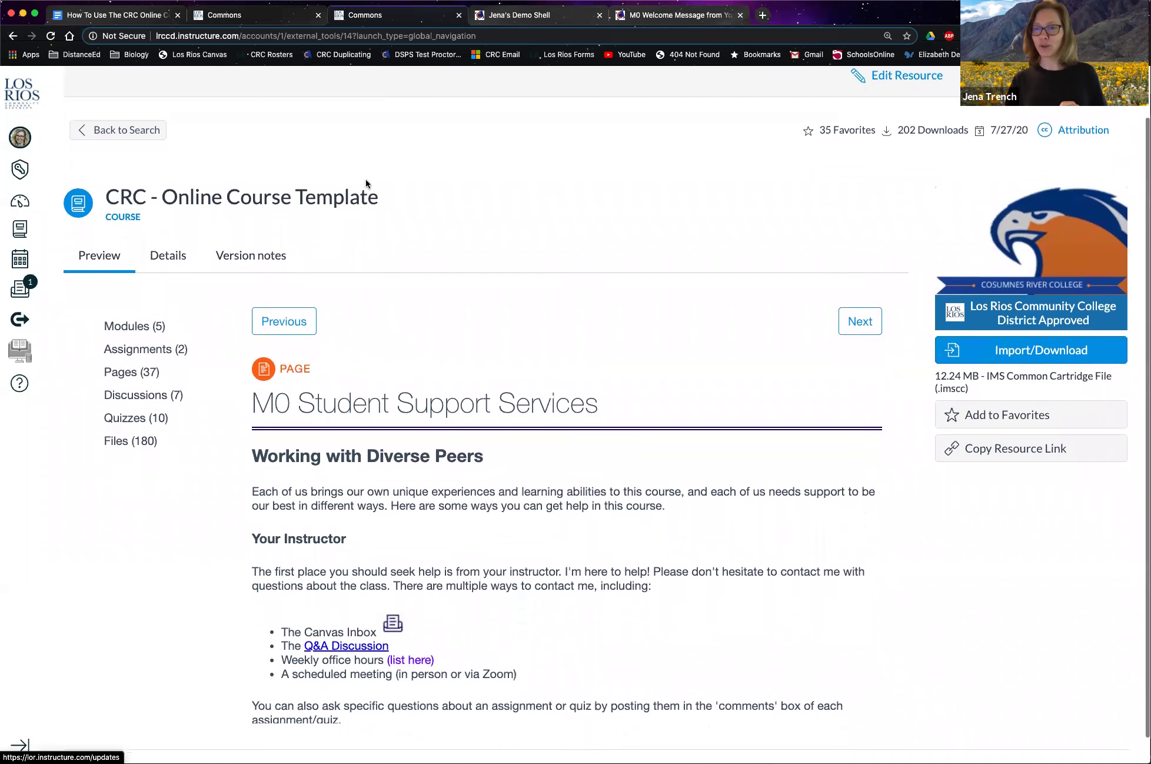
left_click(20, 383)
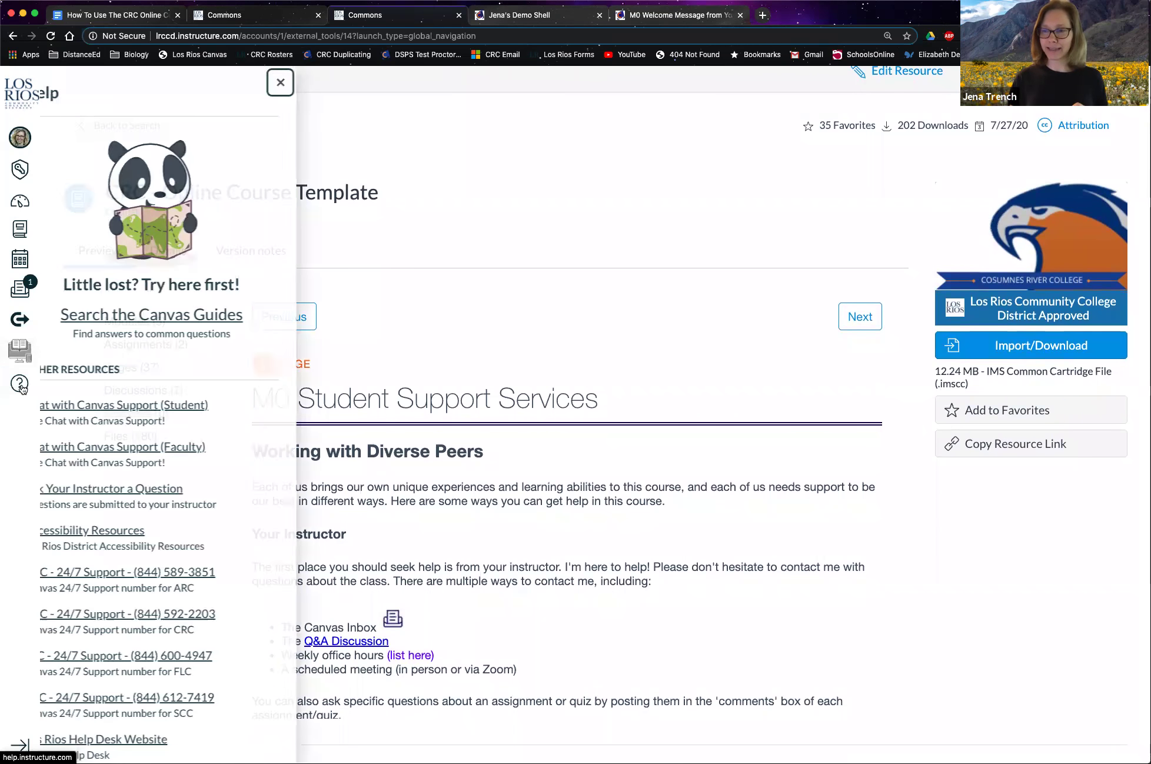
scroll(218, 406, "down", 3)
scroll(216, 405, "down", 3)
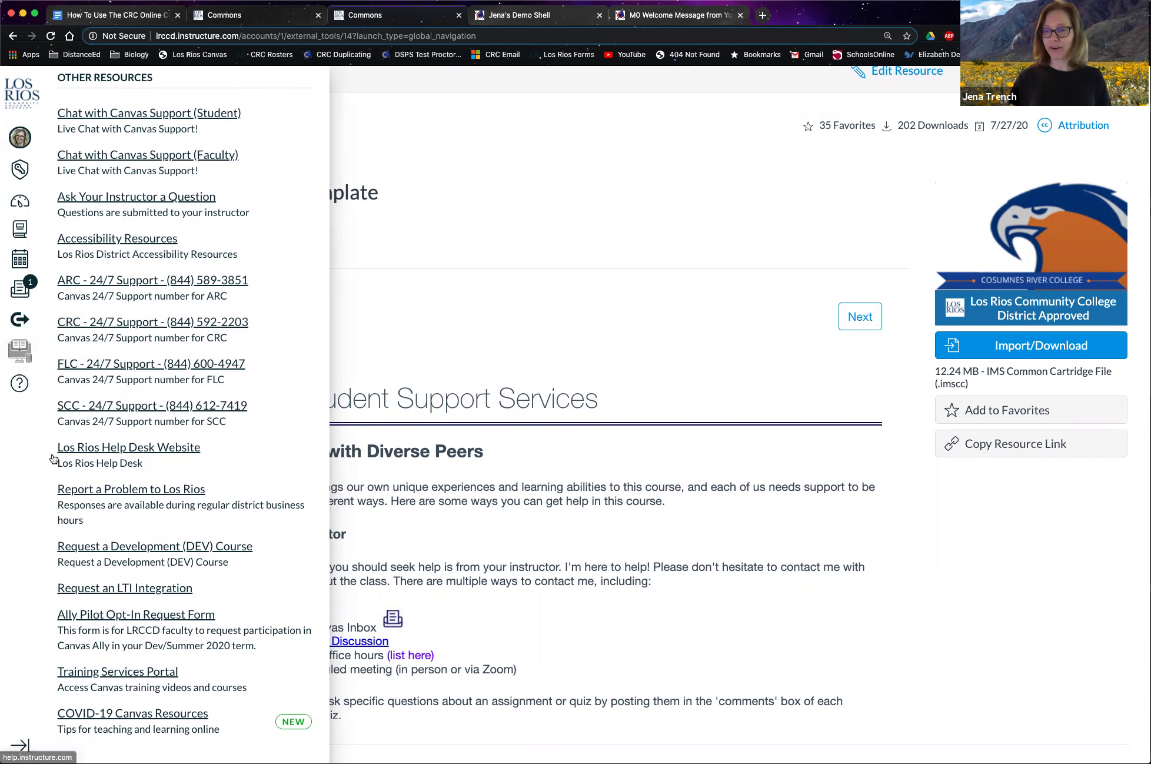
left_click(177, 550)
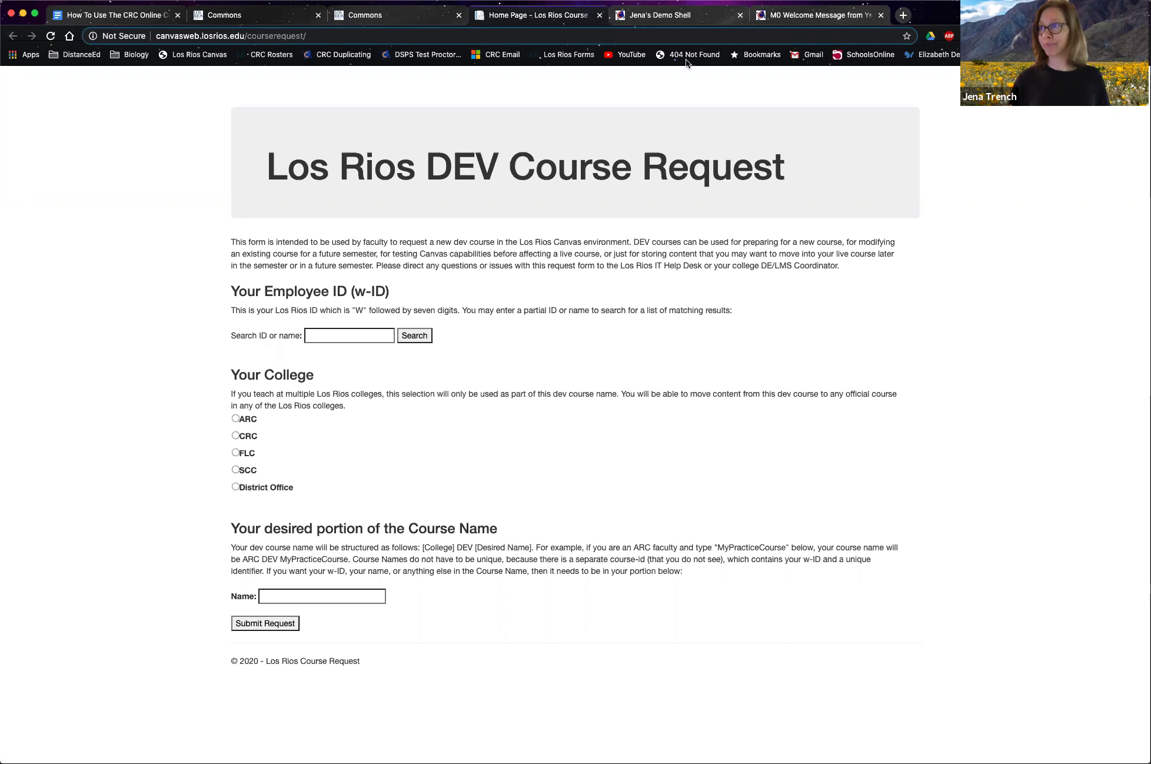
- View the empty Demo Shell course, revisit the Los Rios DEV Course Request form, and return to the shell
left_click(668, 20)
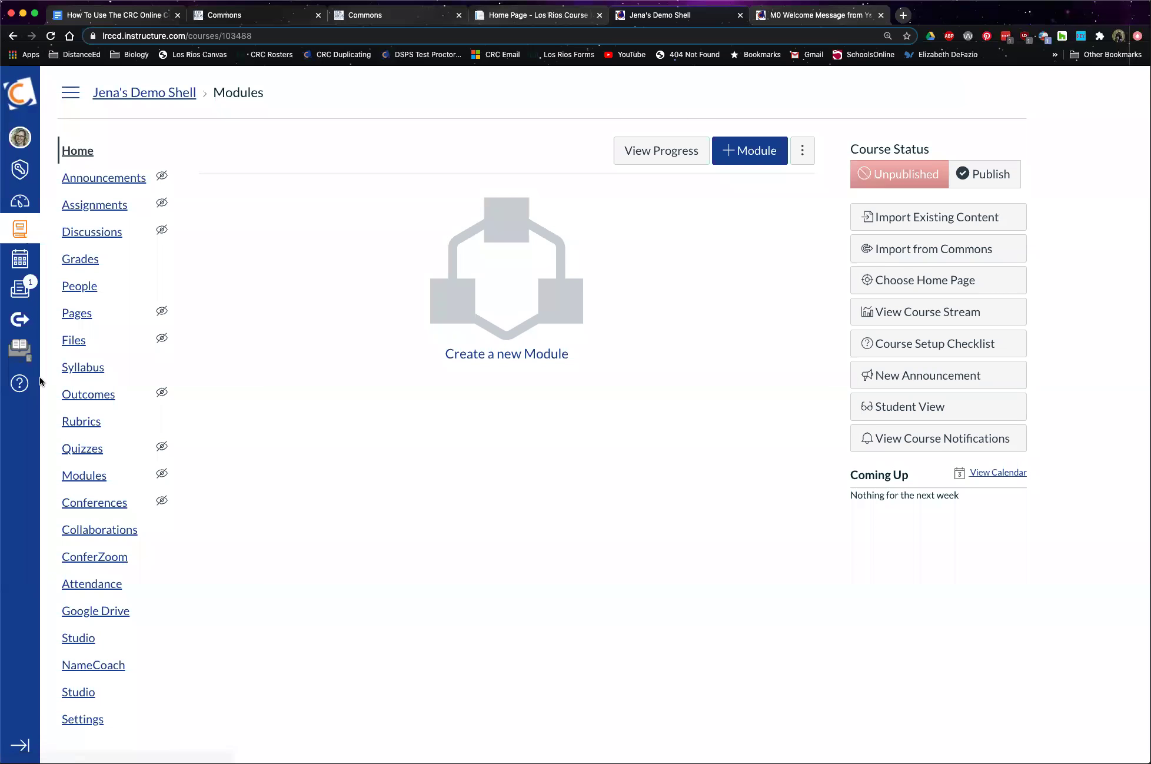
left_click(517, 18)
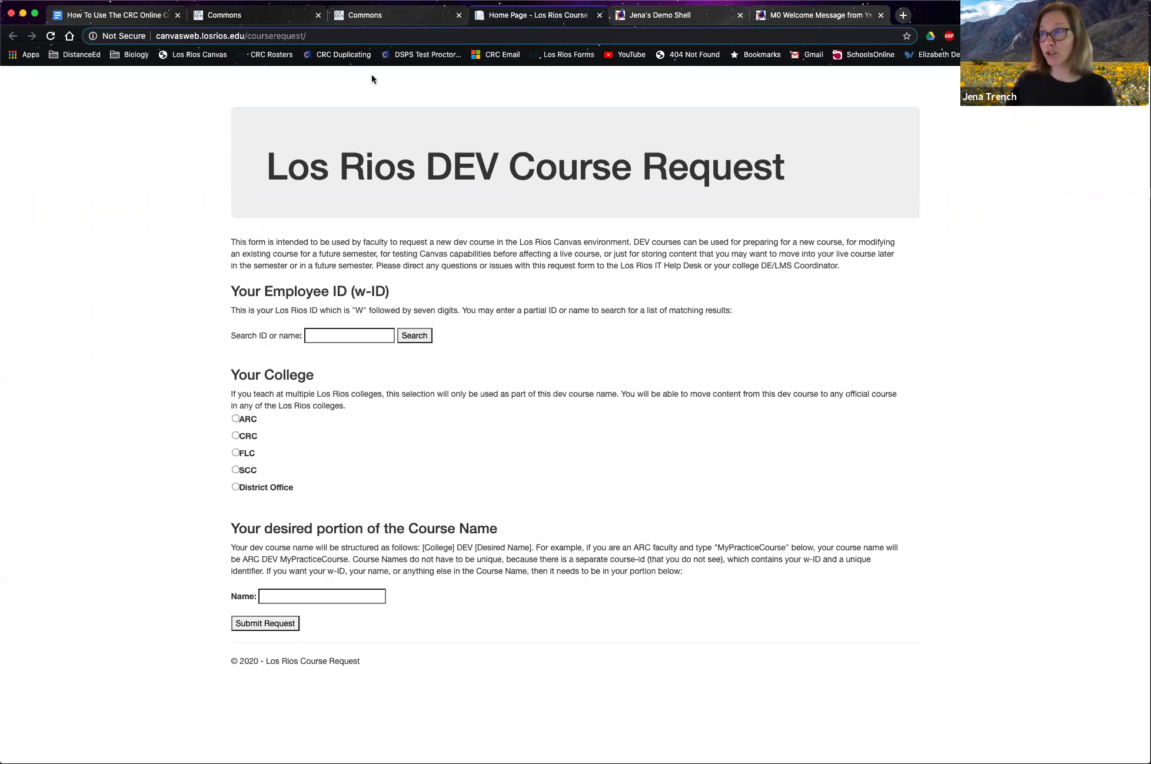
left_click(659, 14)
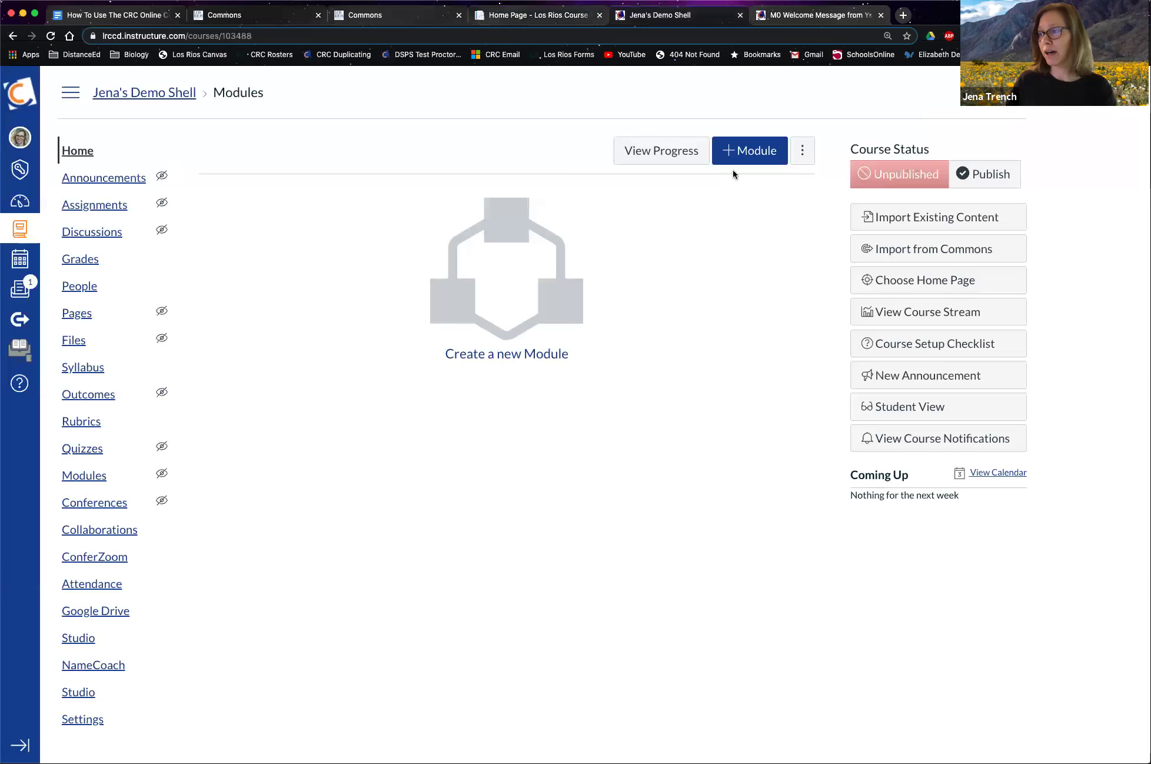
- Set up a Demo Shell content import as Copy a Canvas Course with specific content, and leave it unsubmitted for the course home page
left_click(81, 720)
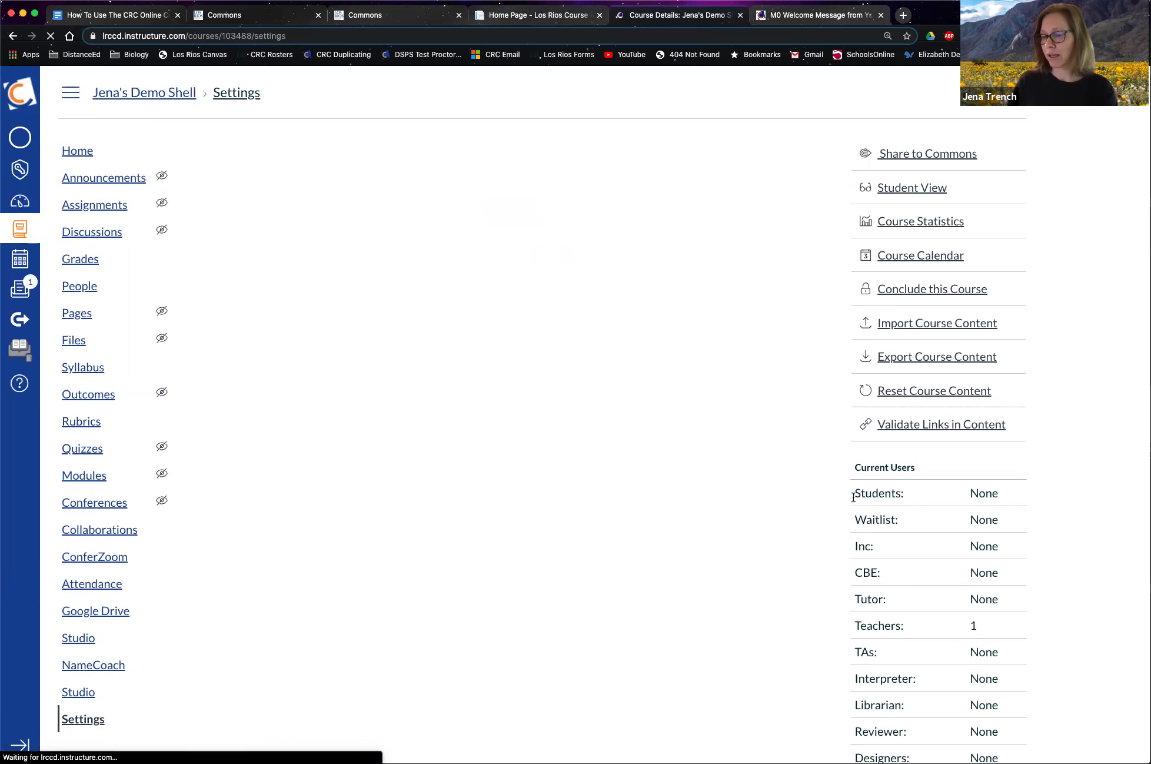
left_click(926, 326)
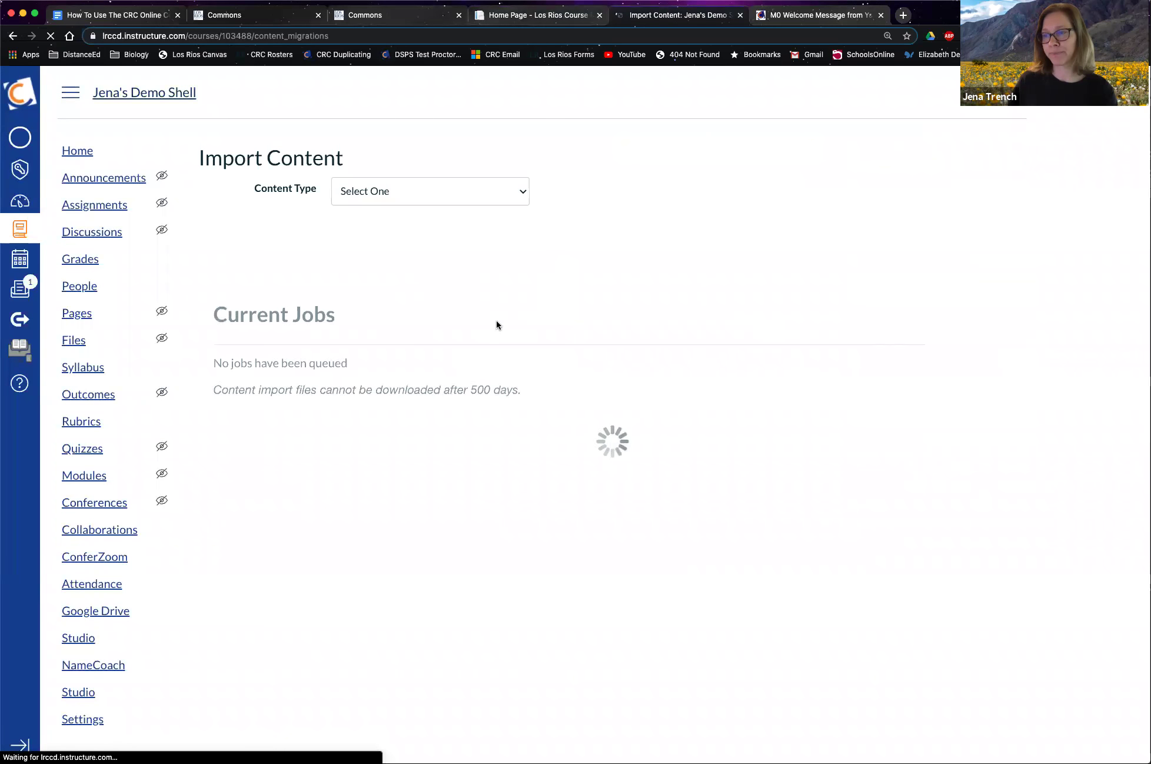
left_click(376, 189)
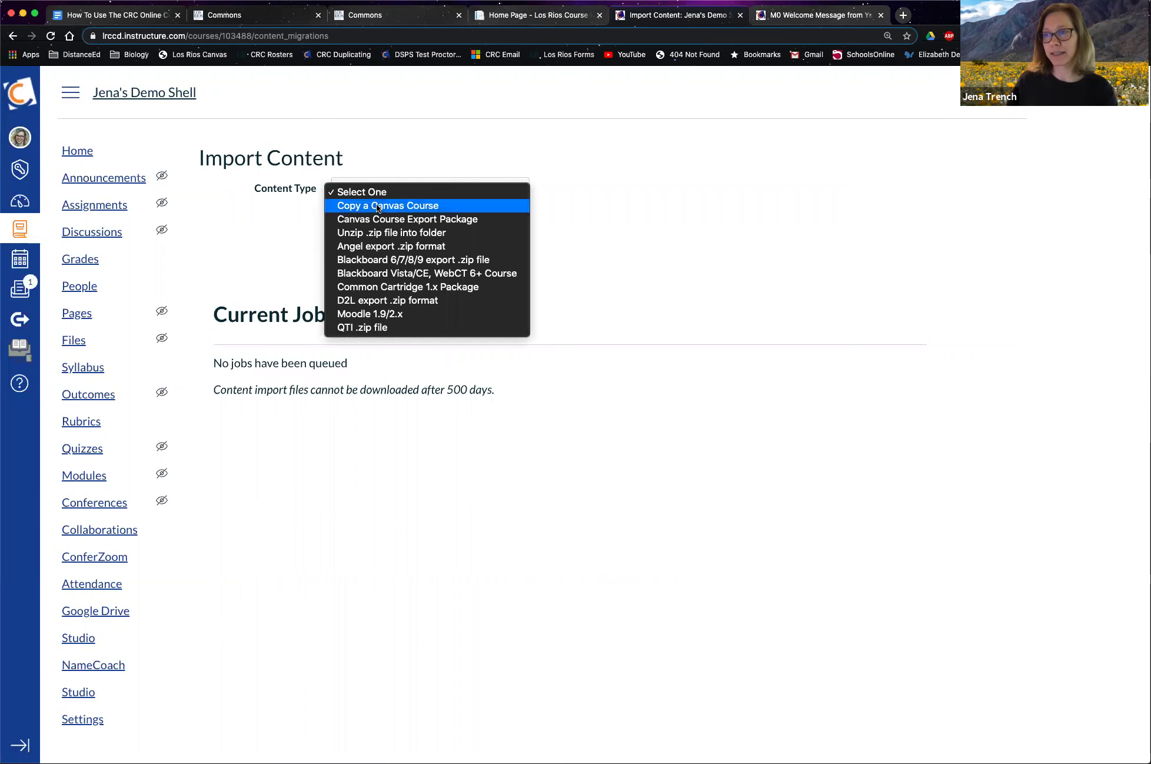
left_click(376, 204)
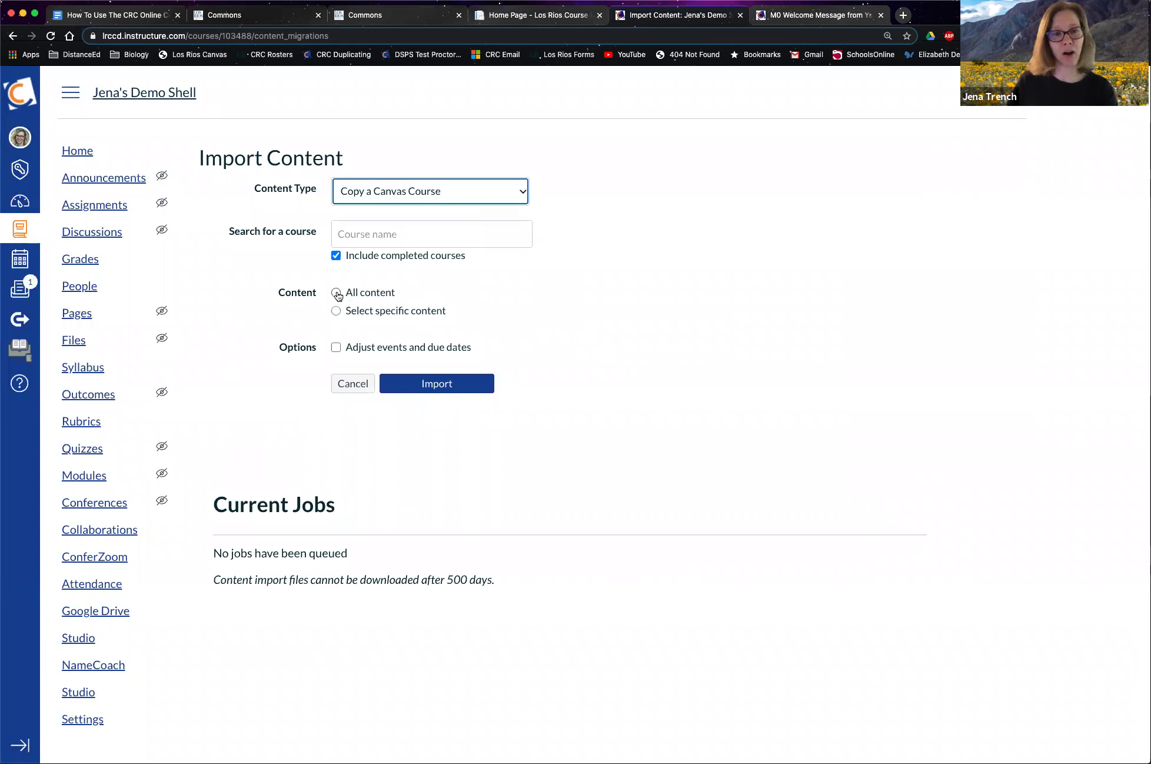
left_click(335, 311)
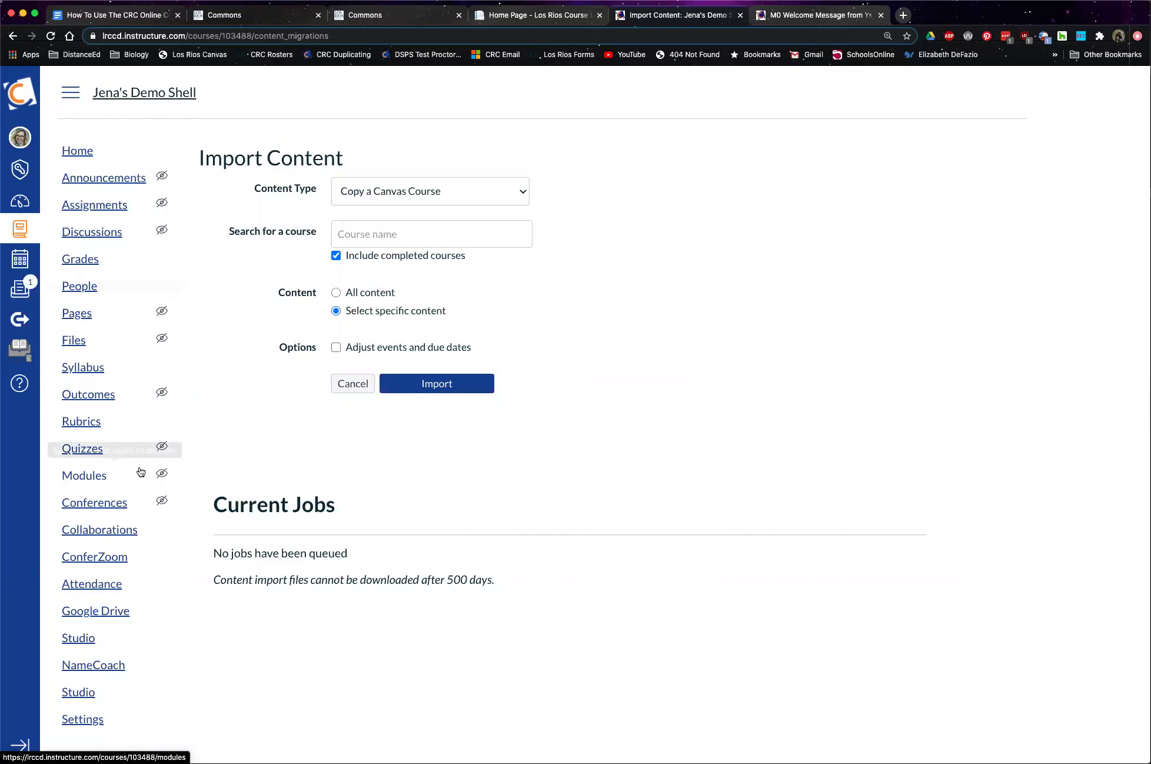
left_click(87, 720)
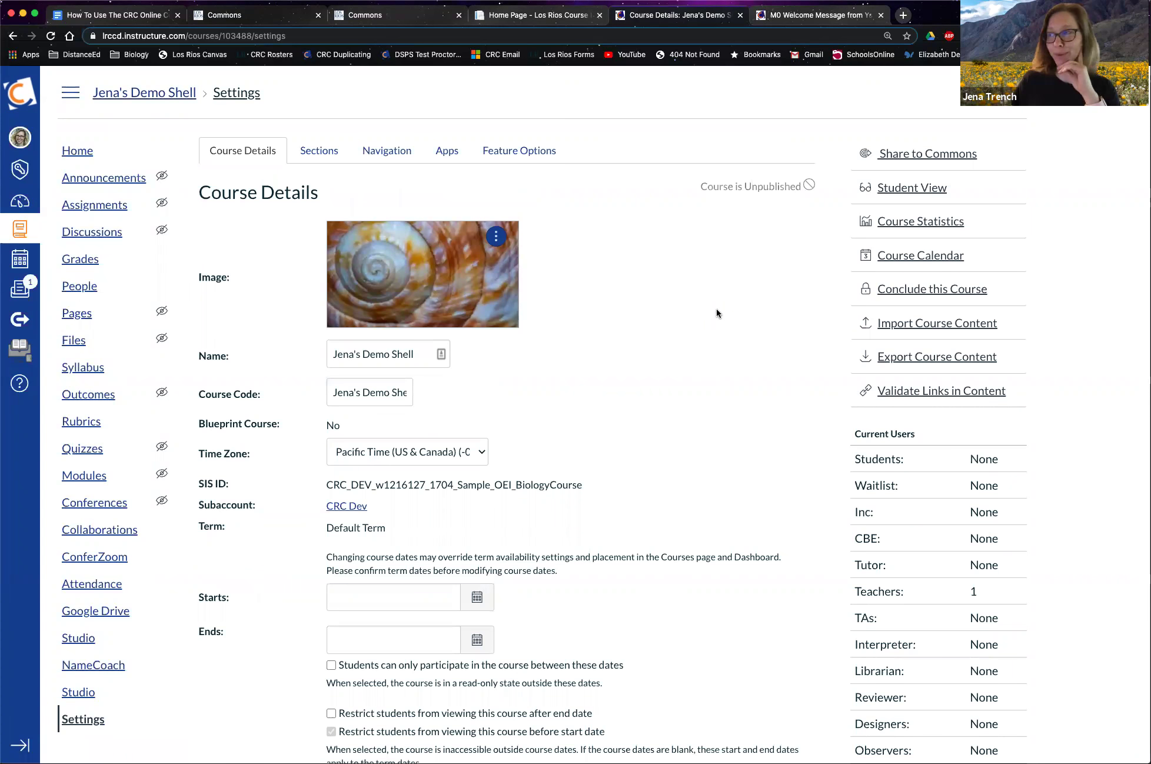
left_click(78, 157)
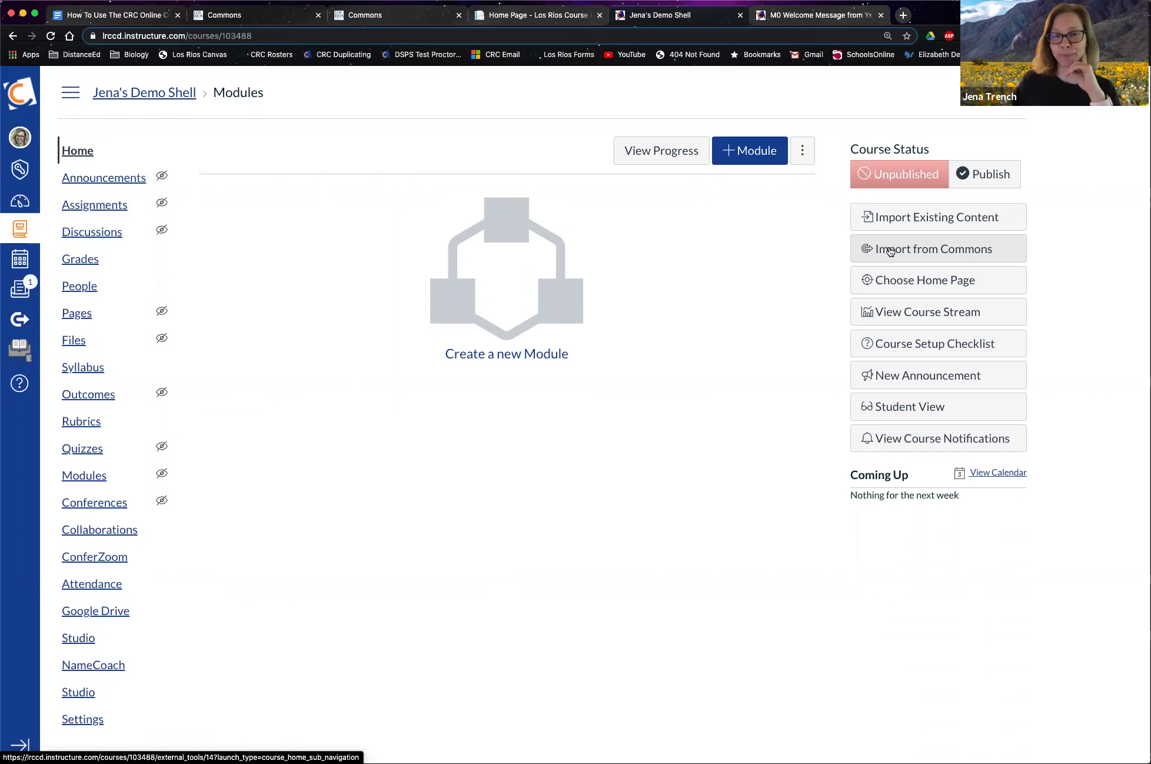
- Switch to Commons, go back to its search results, and open the CRC - Online Course Template
left_click(17, 324)
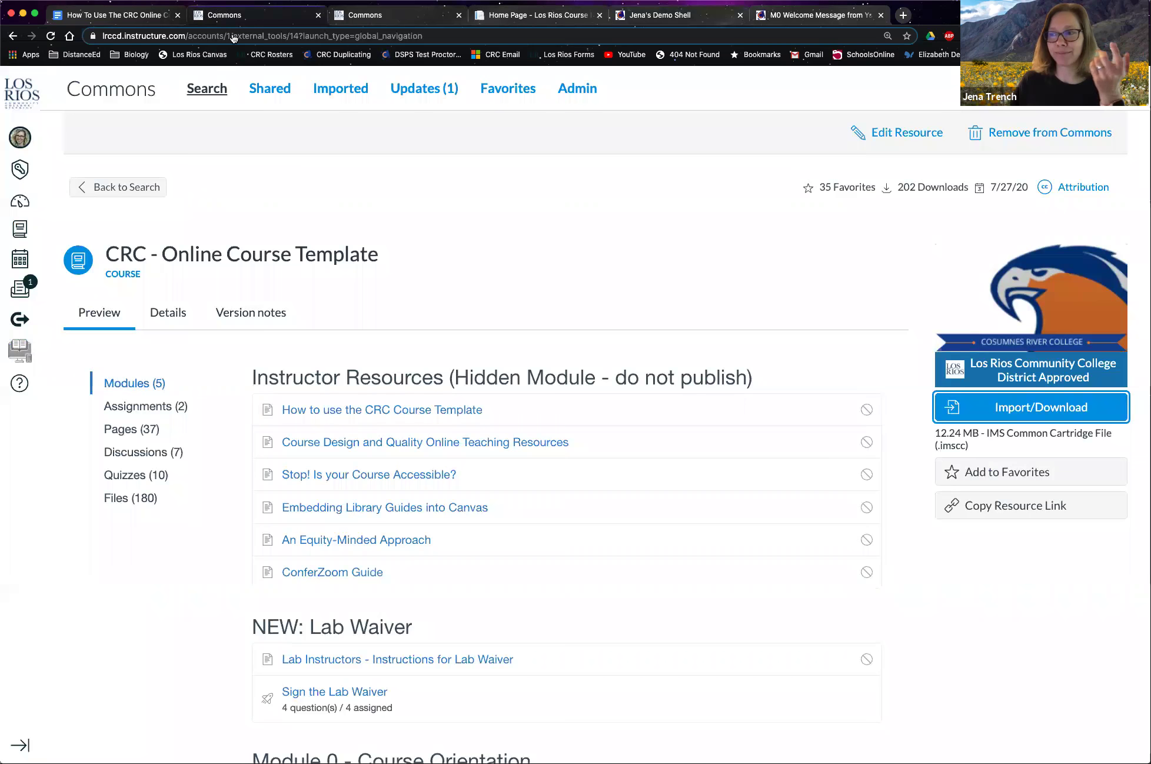
left_click(117, 187)
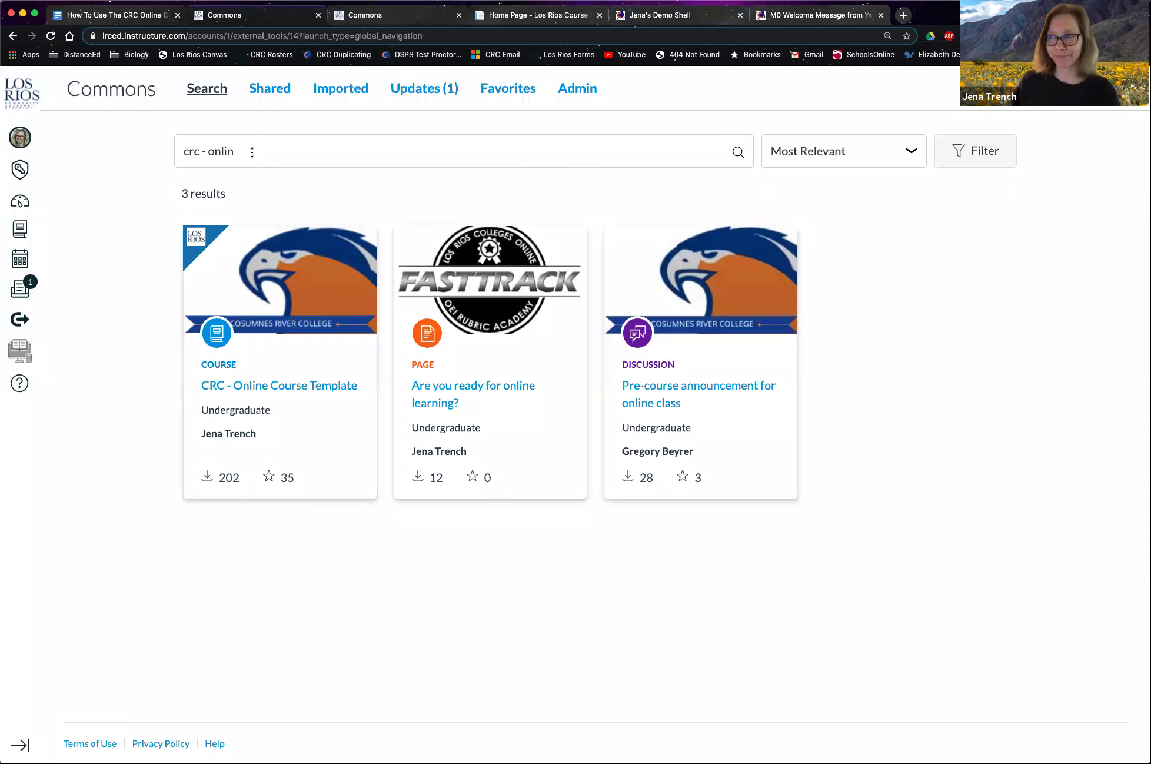
left_click(279, 387)
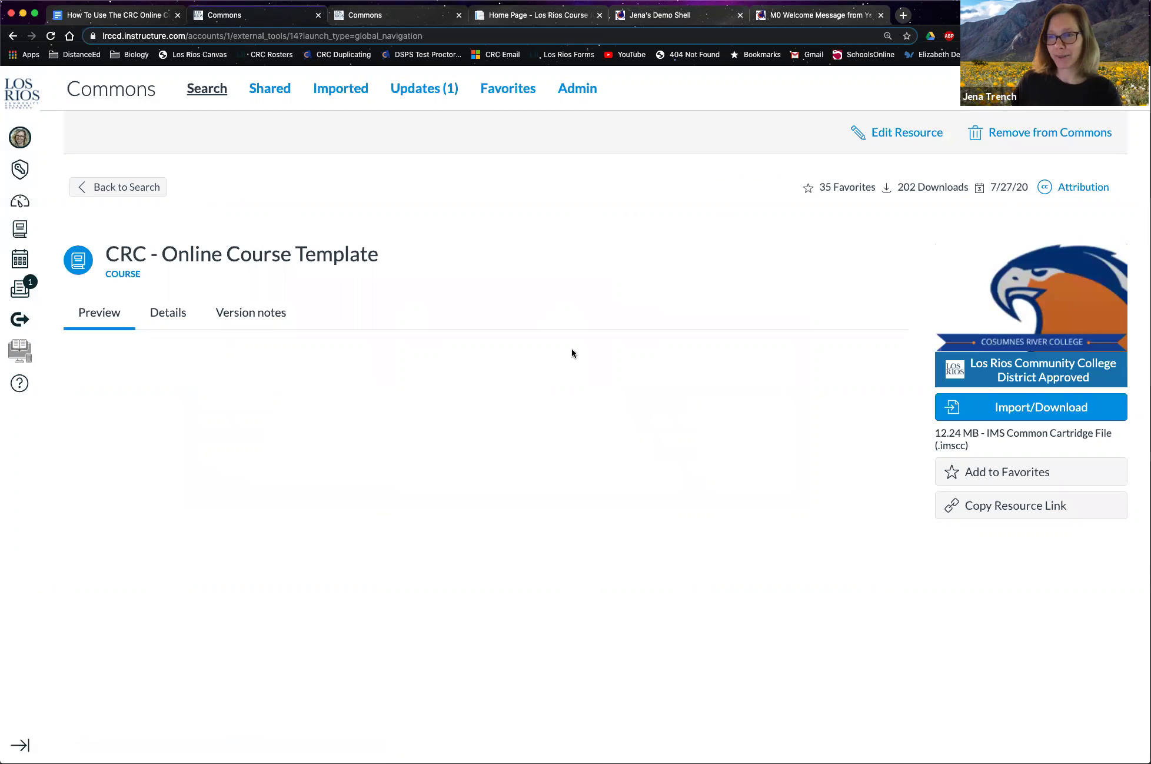
- Import the CRC - Online Course Template from Commons into the Demo Shell course
left_click(1008, 413)
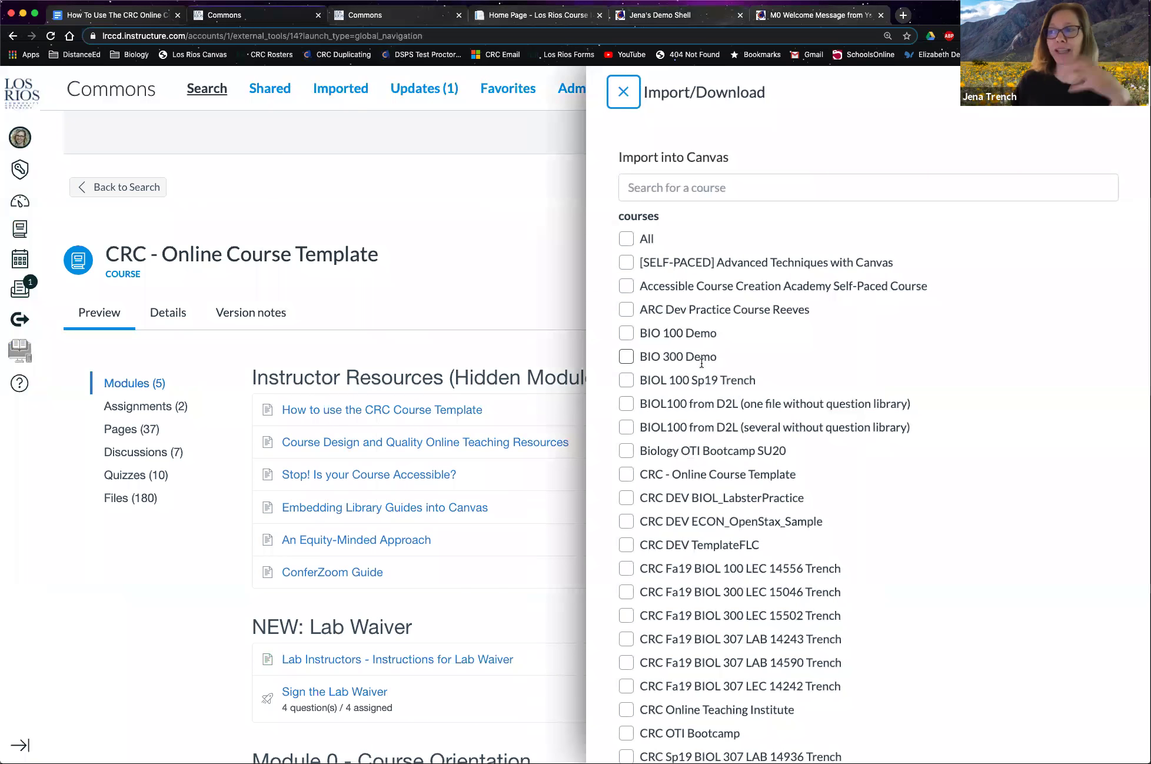
scroll(700, 371, "down", 3)
scroll(699, 375, "down", 15)
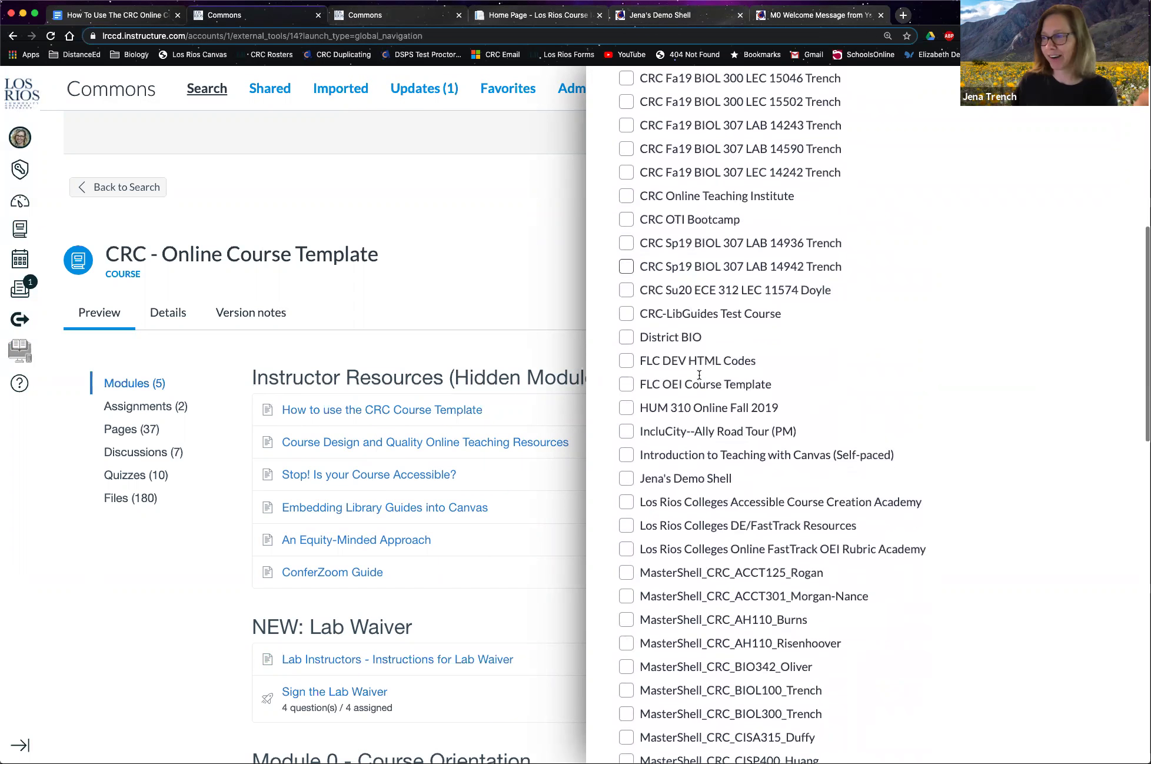
scroll(699, 374, "down", 1)
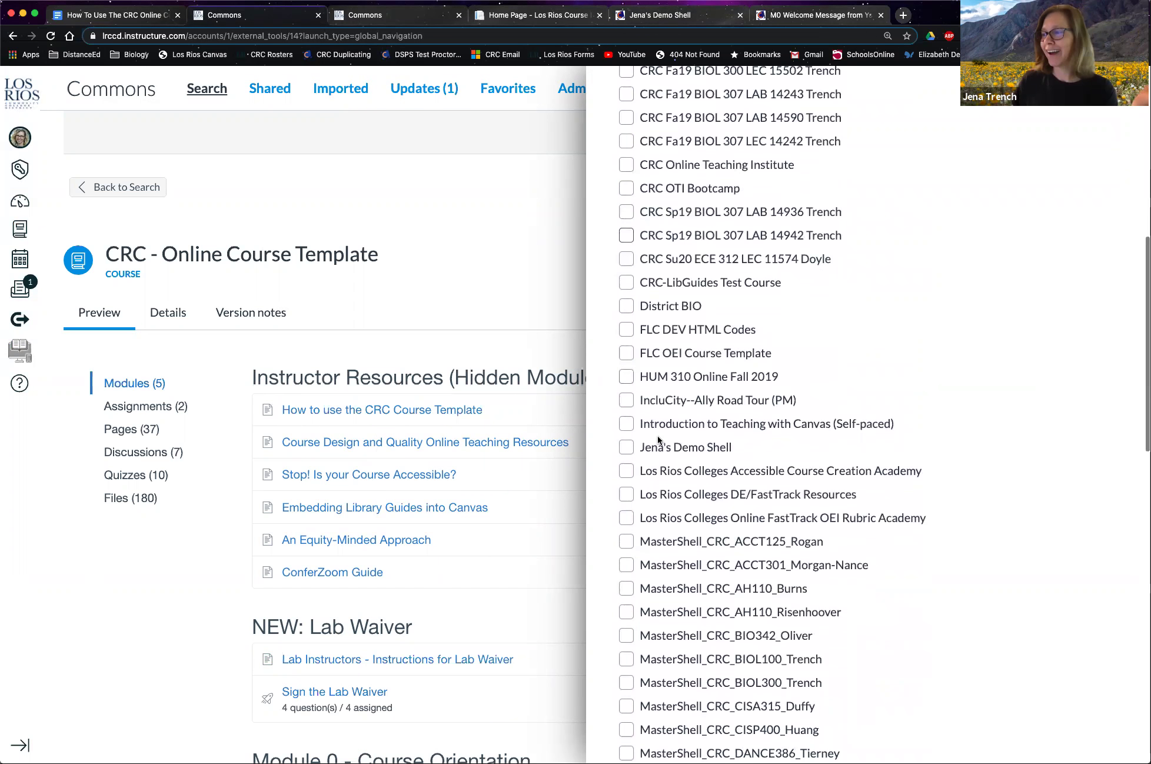
left_click(628, 447)
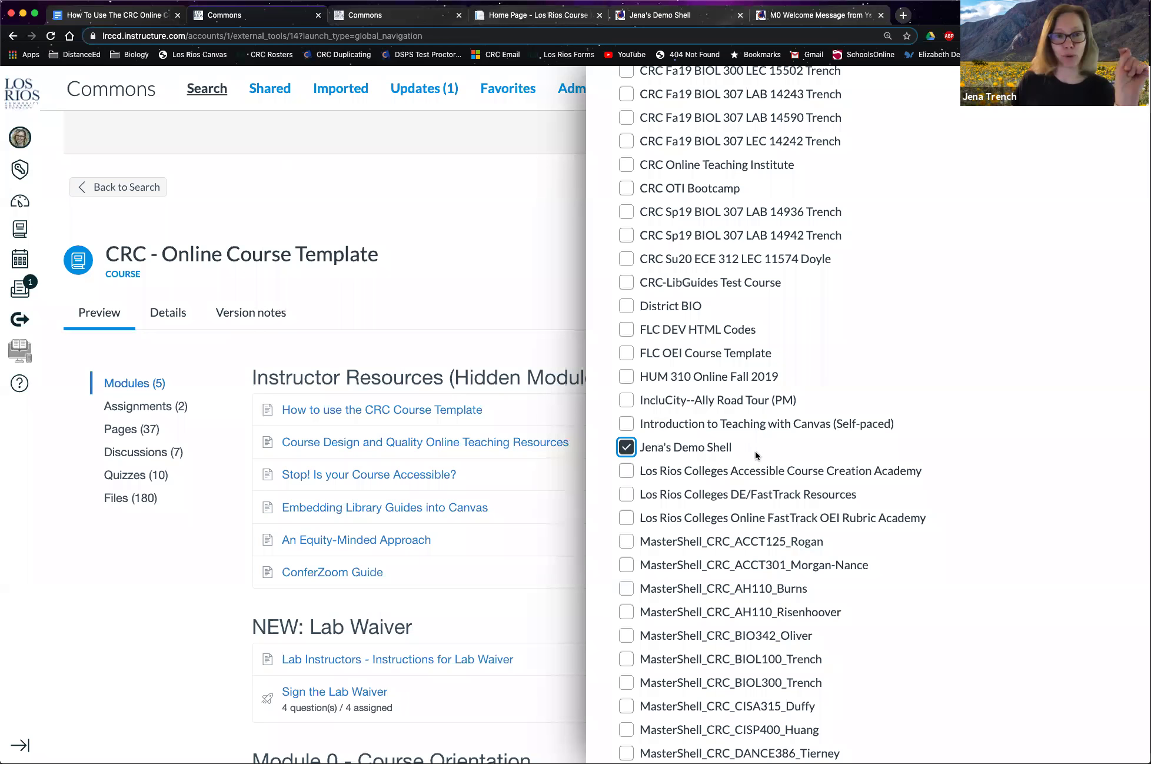
scroll(765, 456, "down", 20)
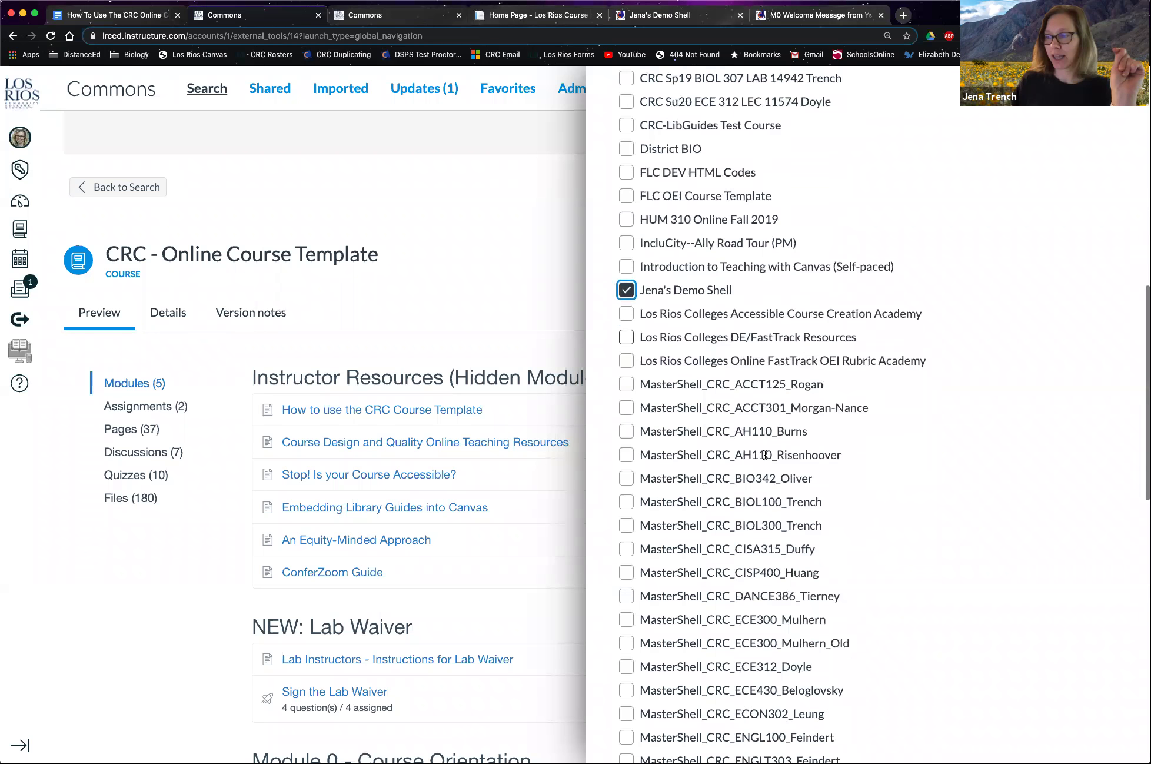
scroll(764, 455, "down", 12)
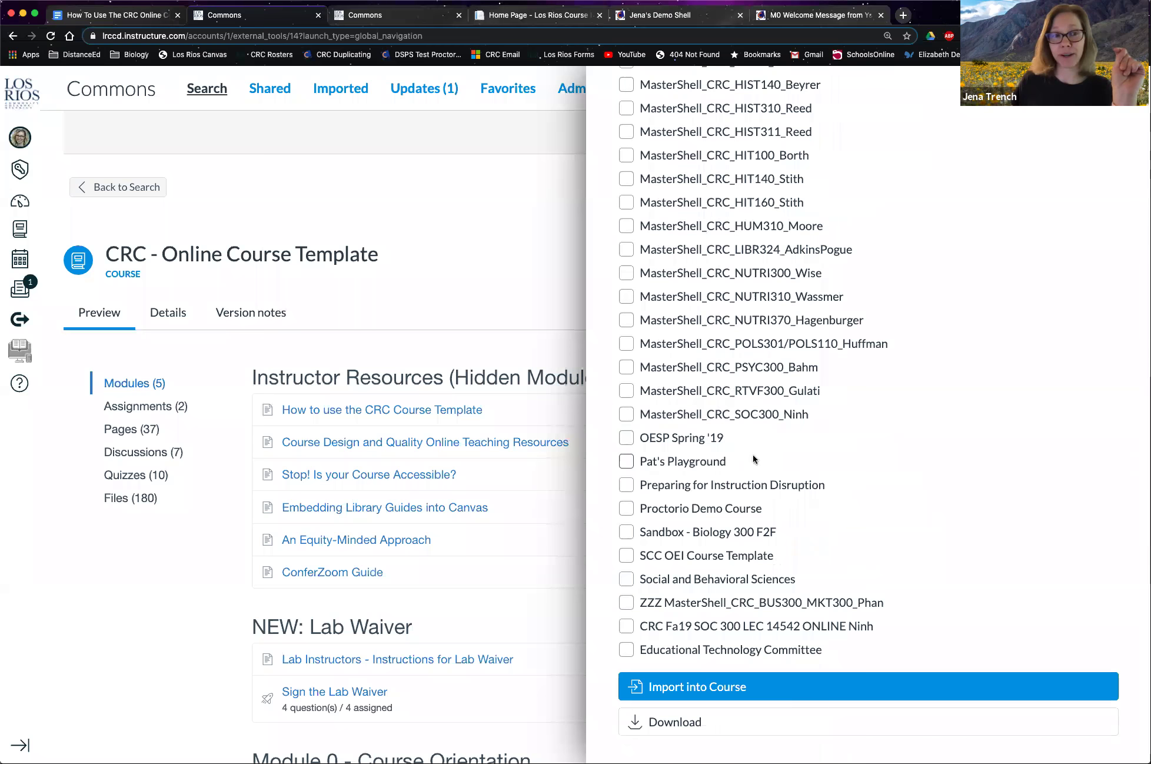
left_click(730, 692)
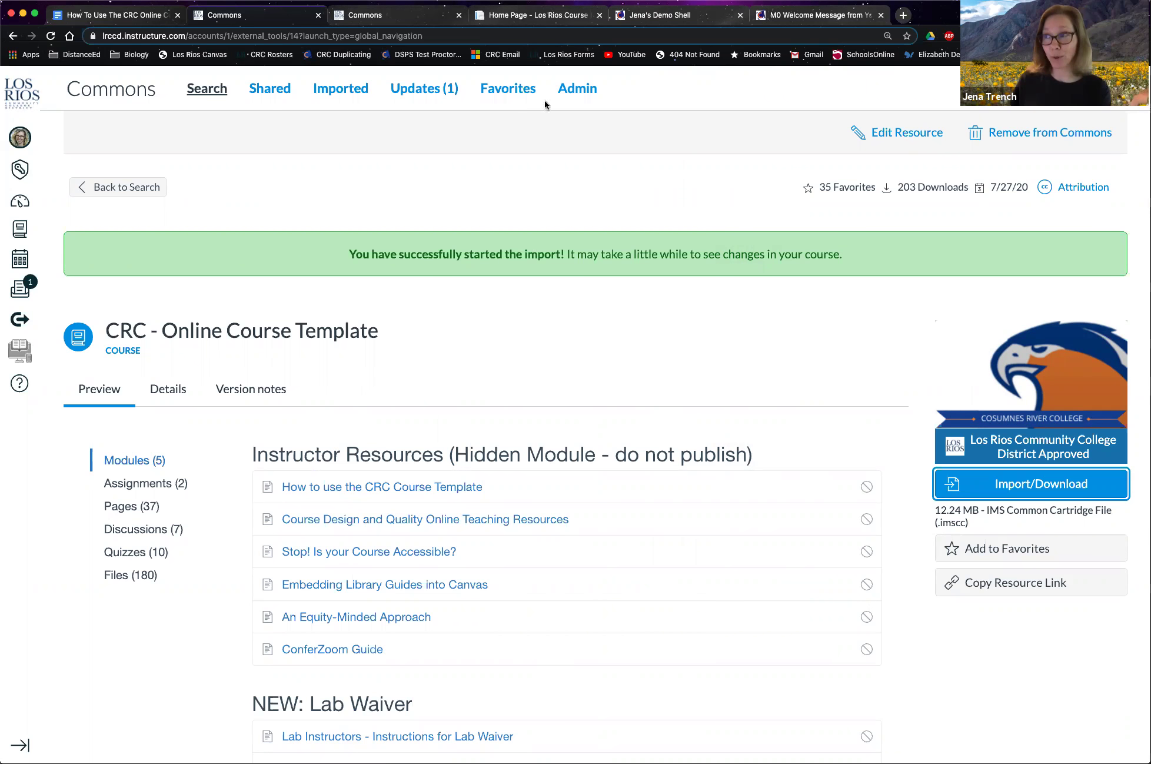
- Switch to the CRC - Online Course Template course, glance over its M0 Welcome Message page, and open the course home page
left_click(774, 15)
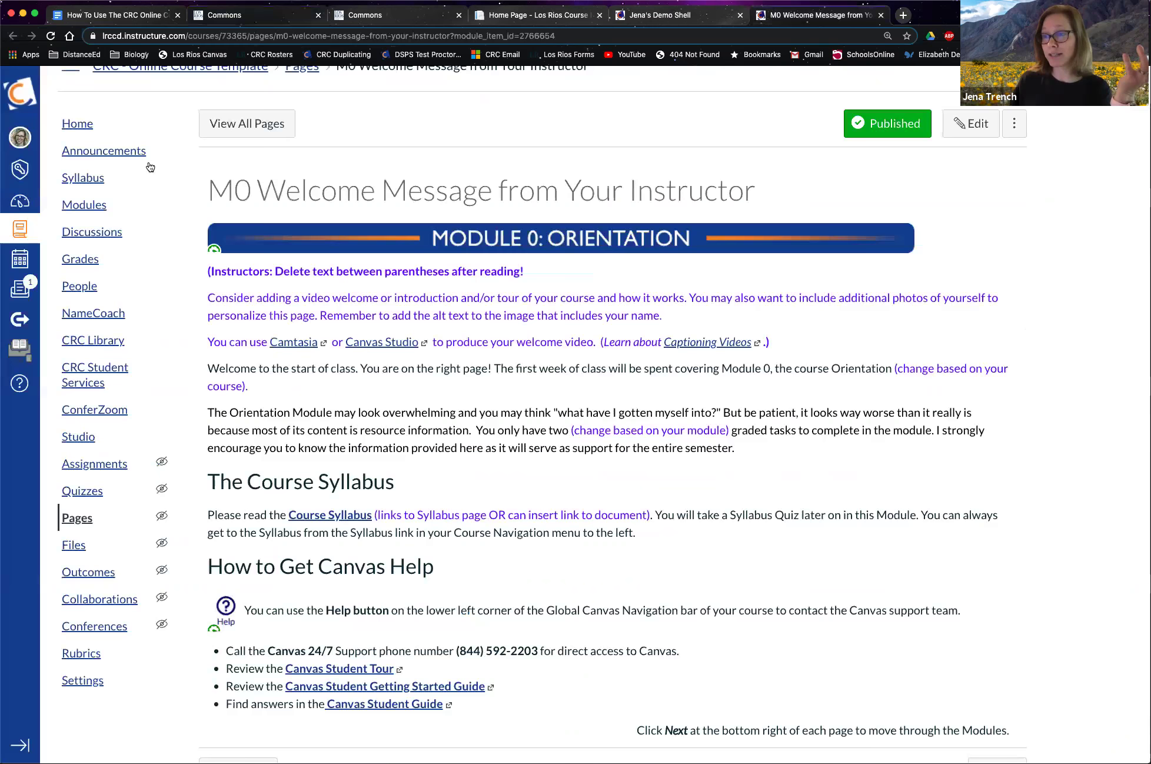
key("Tab")
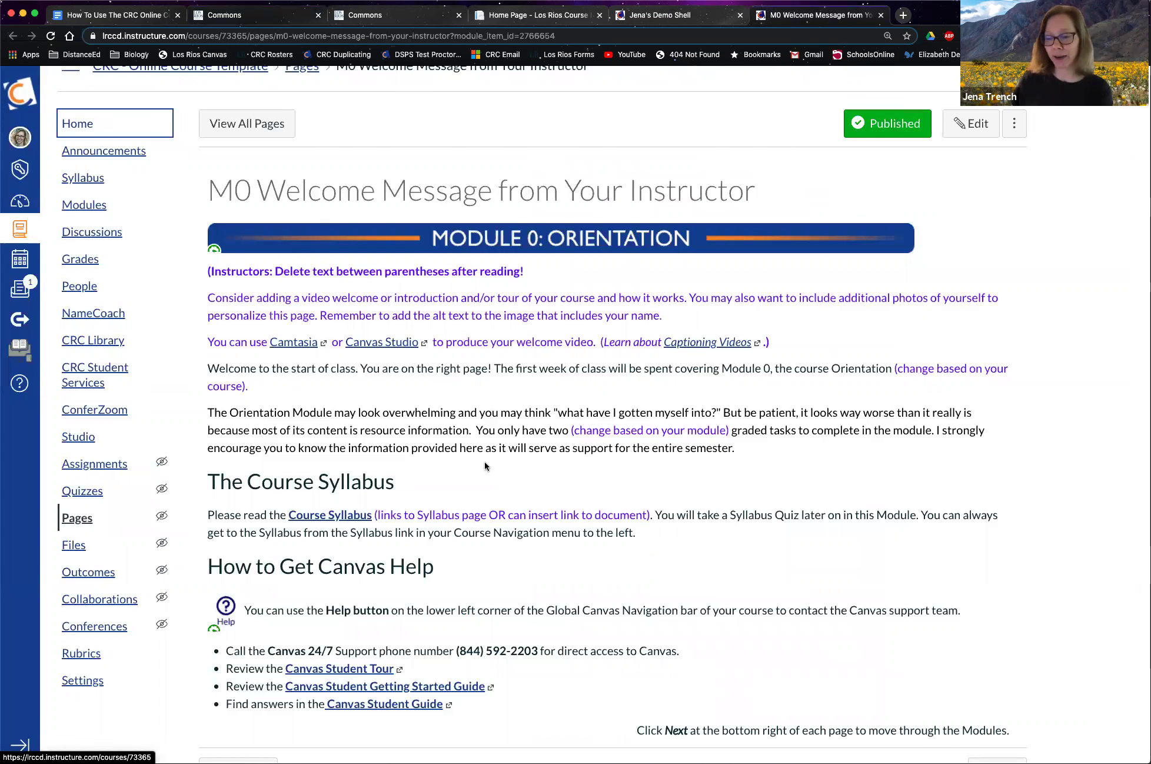
scroll(479, 468, "up", 1)
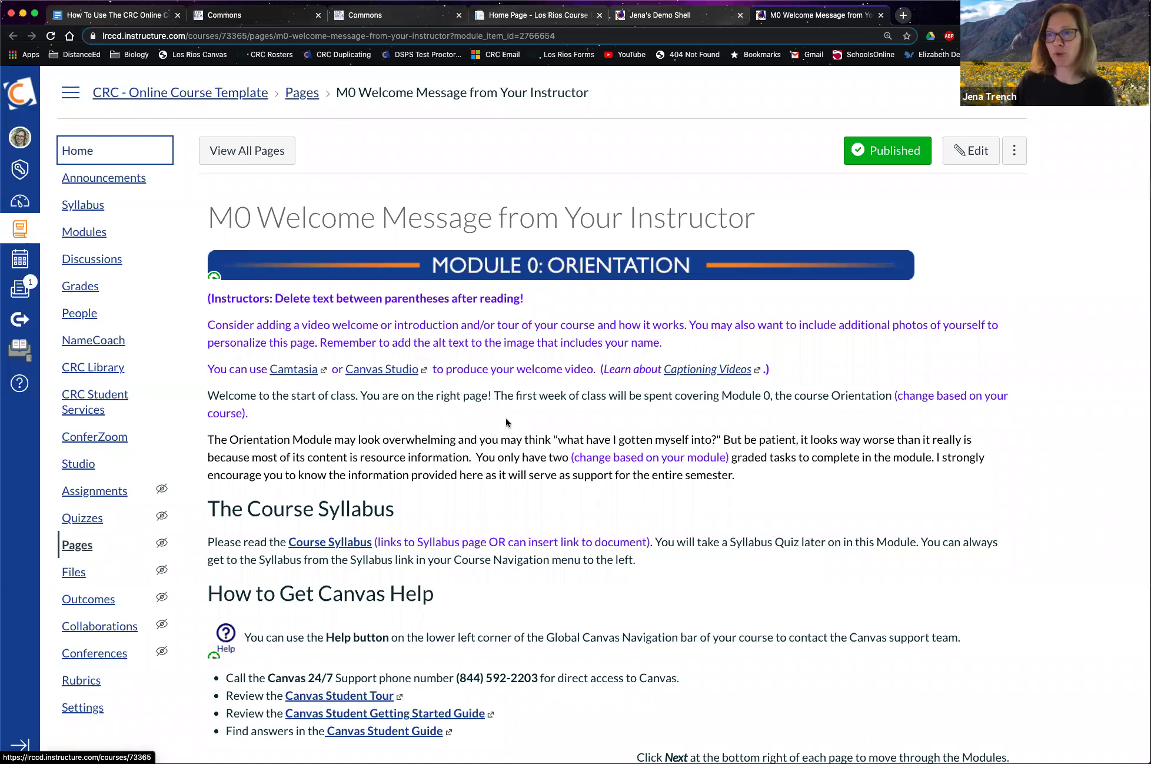
left_click(90, 155)
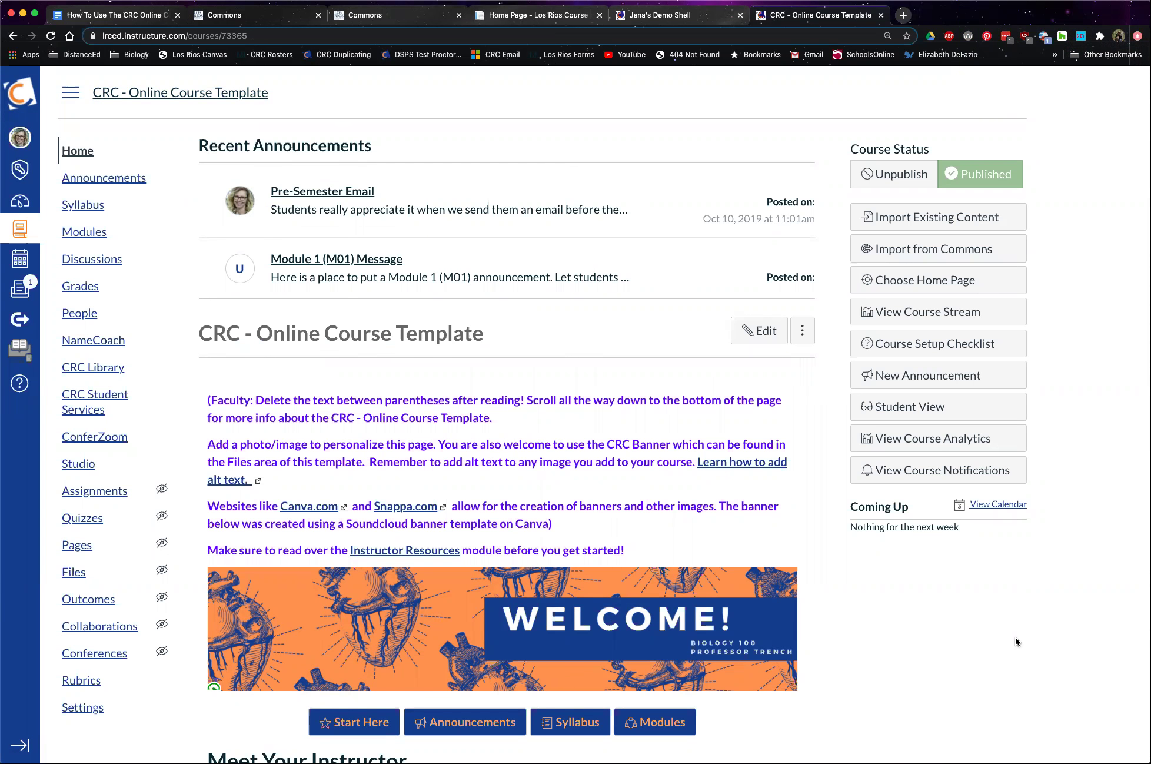
- Review the course-name section of the Los Rios DEV Course Request form, highlighting the [College] DEV [Desired Name] pattern and the ARC DEV example
left_click(539, 15)
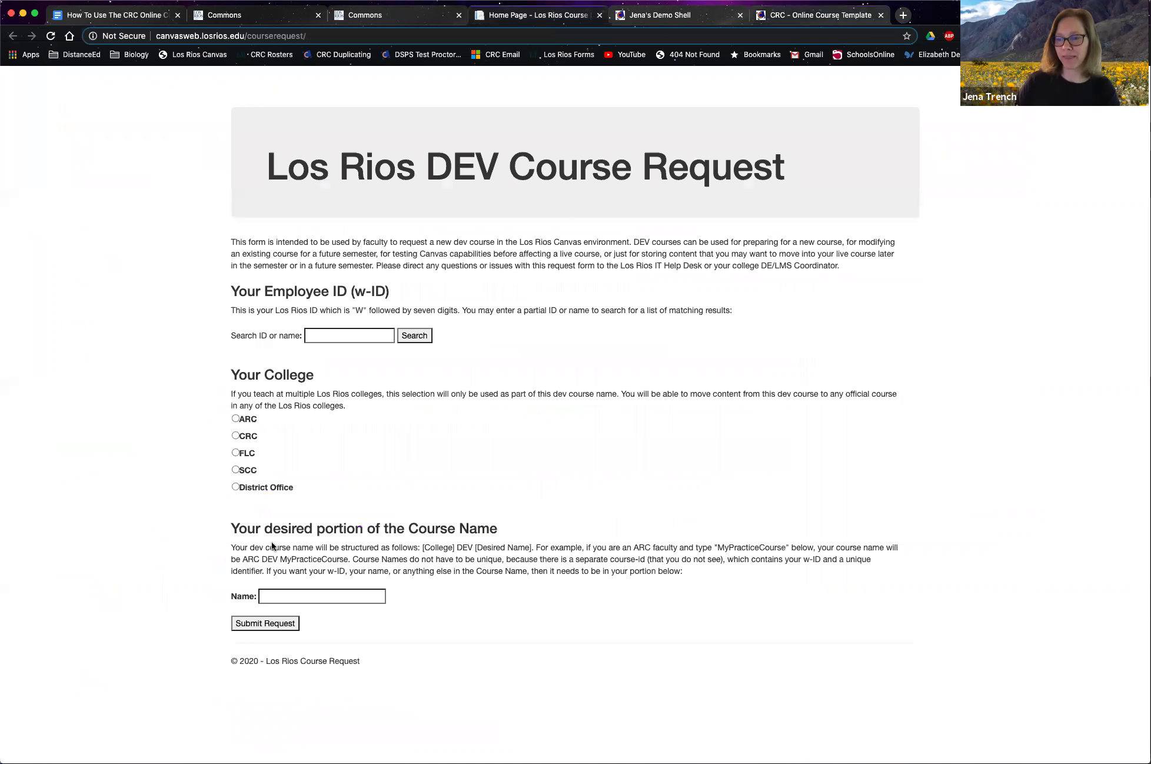
left_click_drag(232, 528, 499, 530)
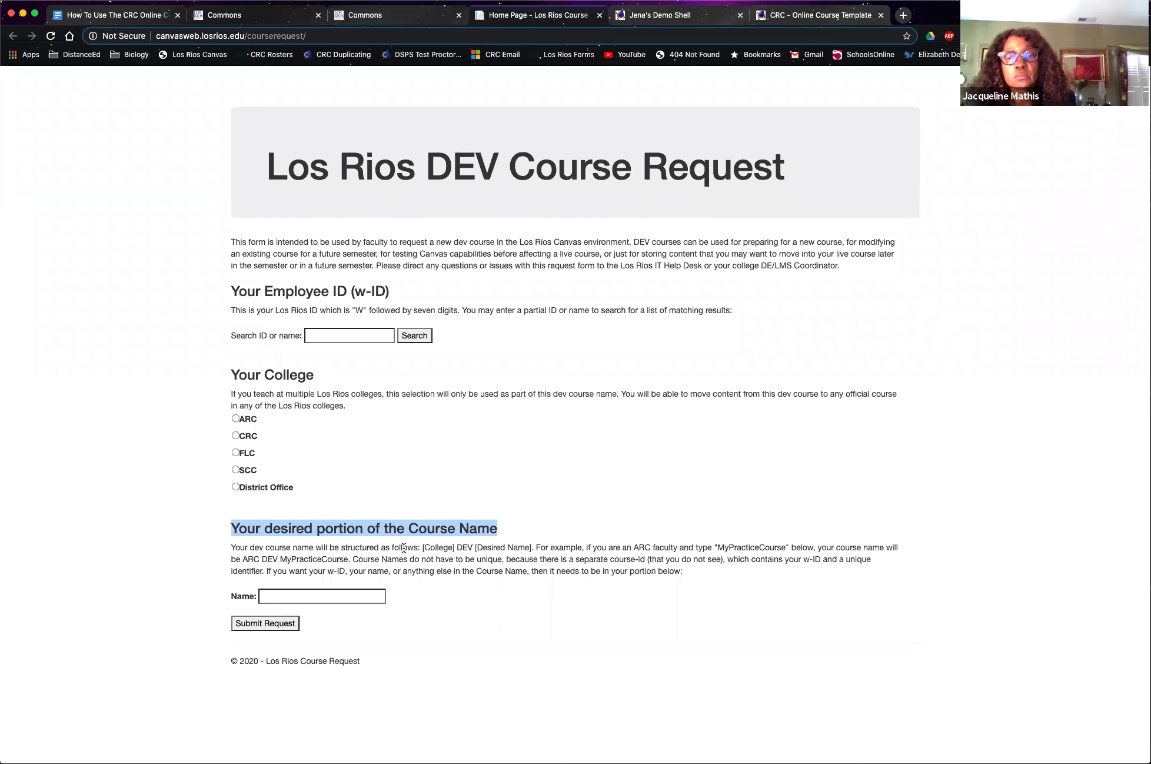
left_click_drag(423, 547, 534, 548)
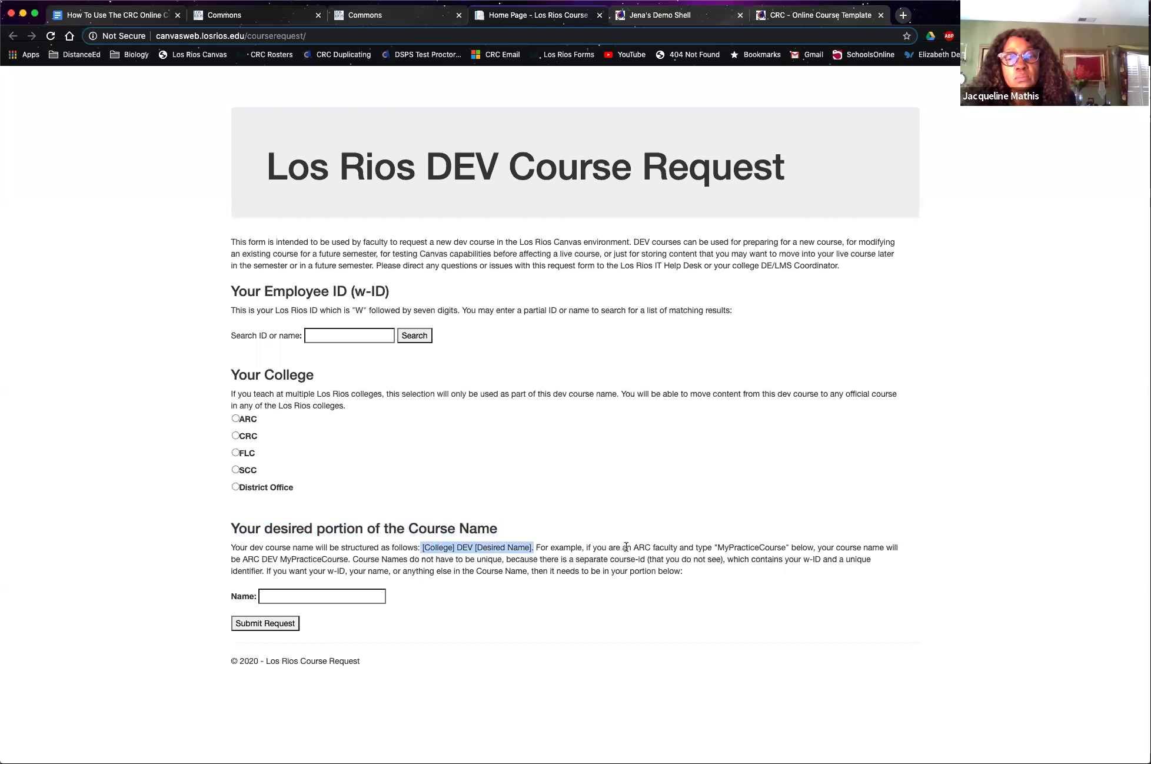
left_click(710, 541)
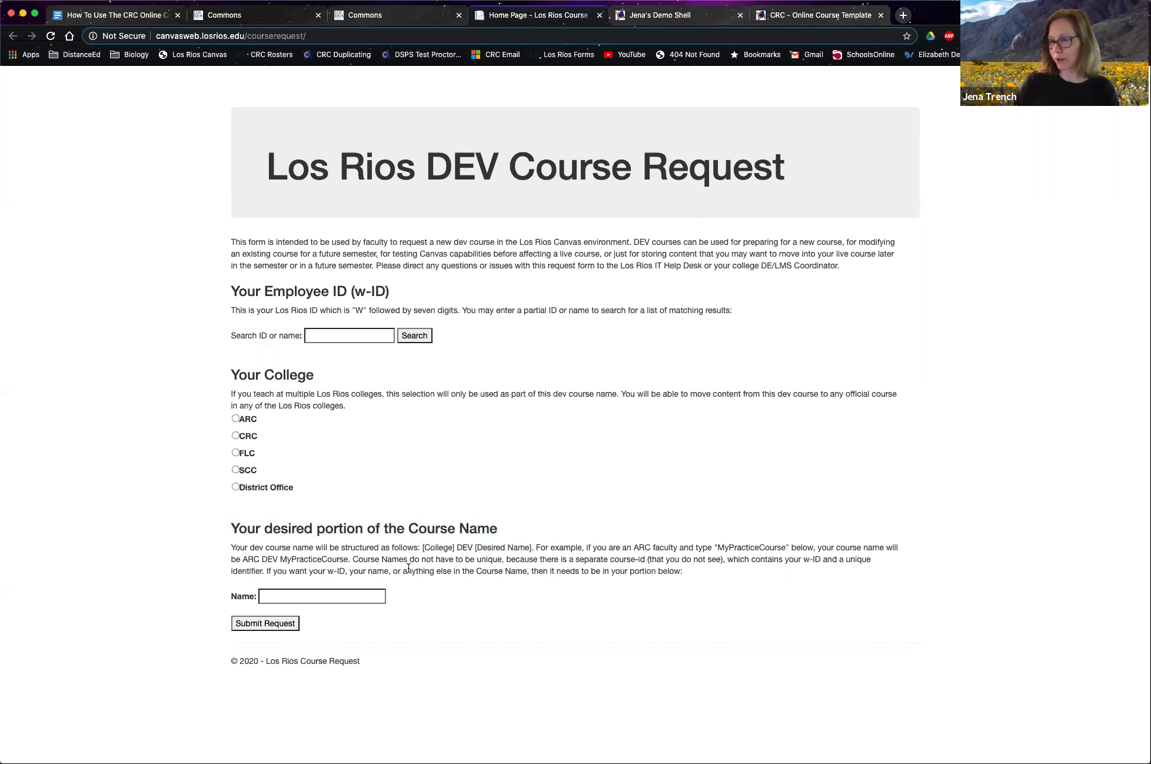
left_click_drag(242, 557, 277, 559)
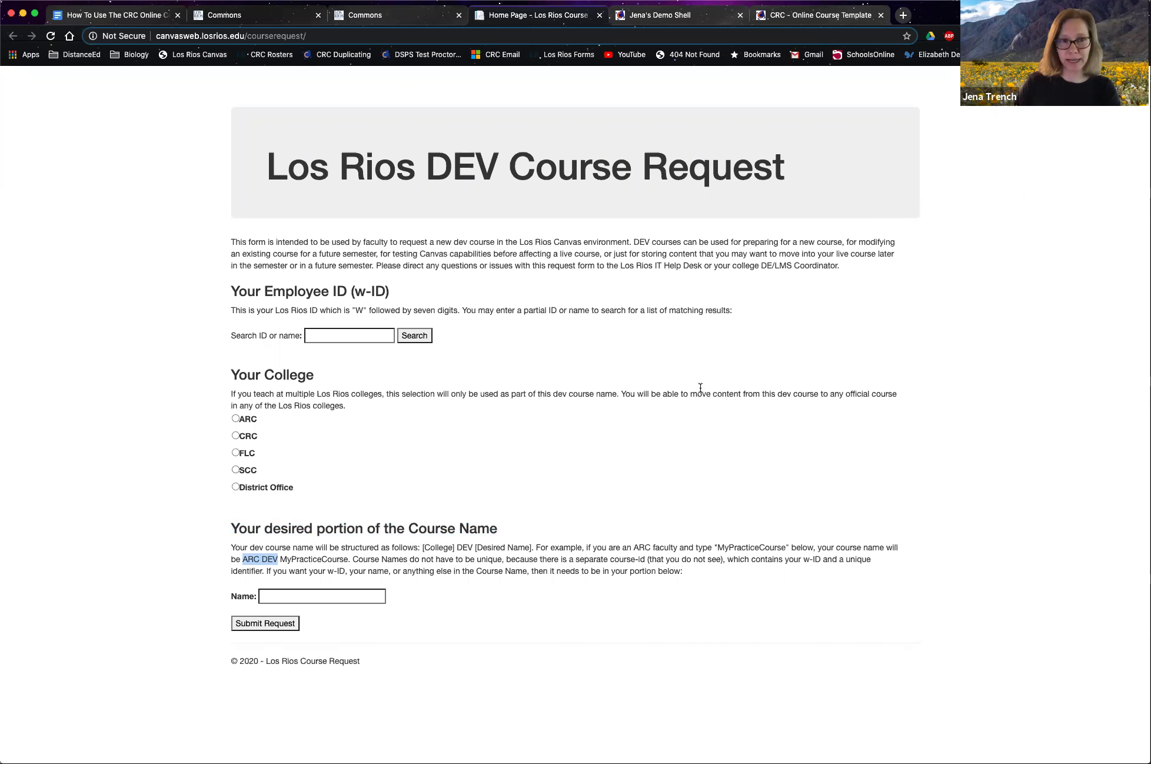
left_click(761, 356)
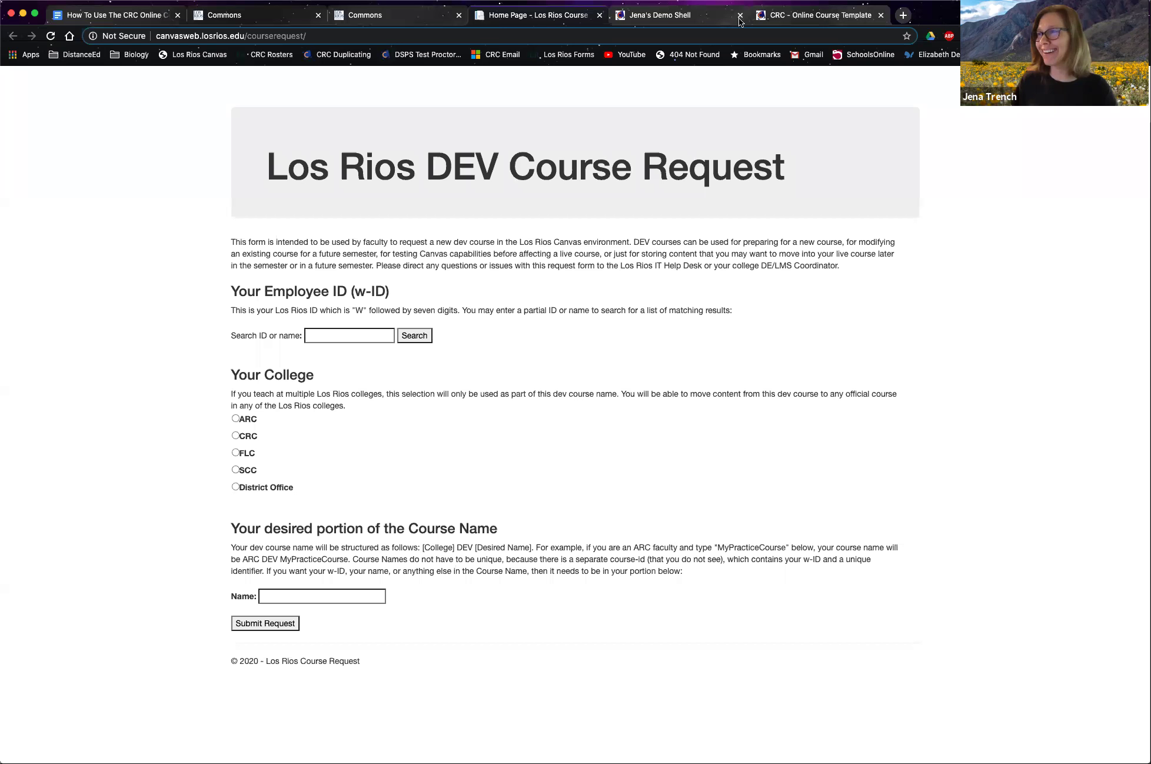
- Return to the Demo Shell course, reload it to show the imported template, and open its Modules page
left_click(818, 17)
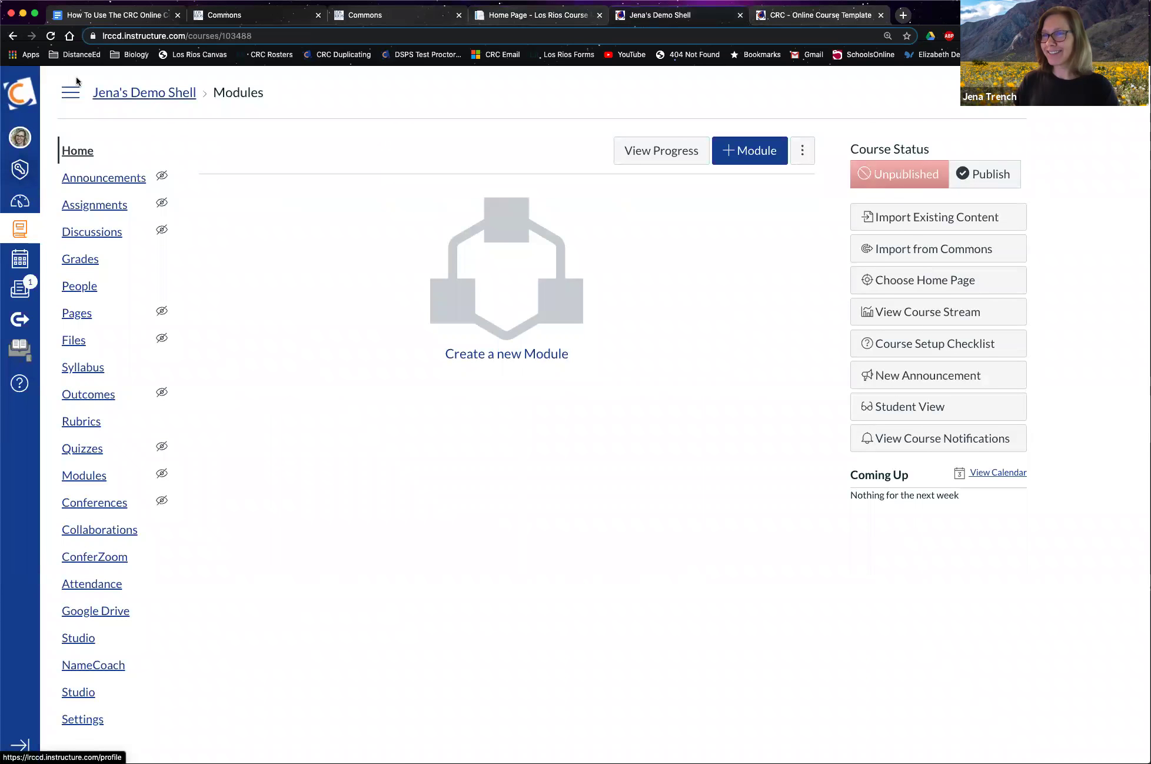
left_click(51, 36)
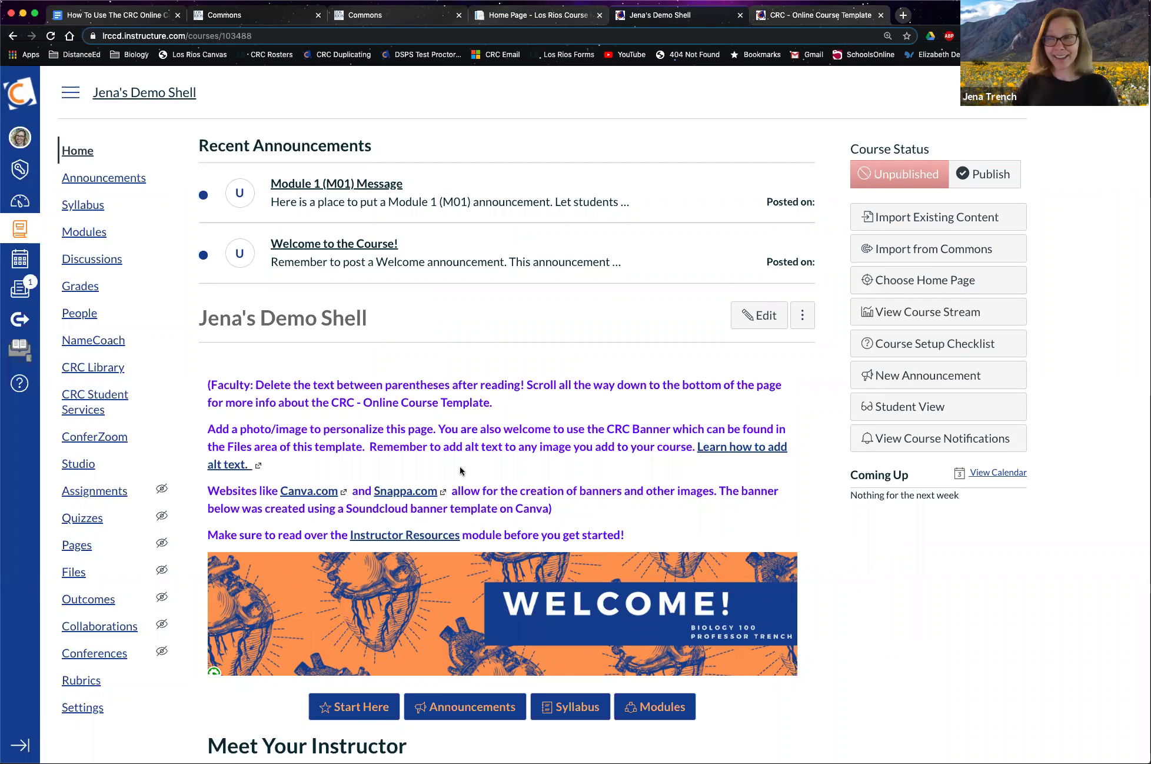
left_click(84, 232)
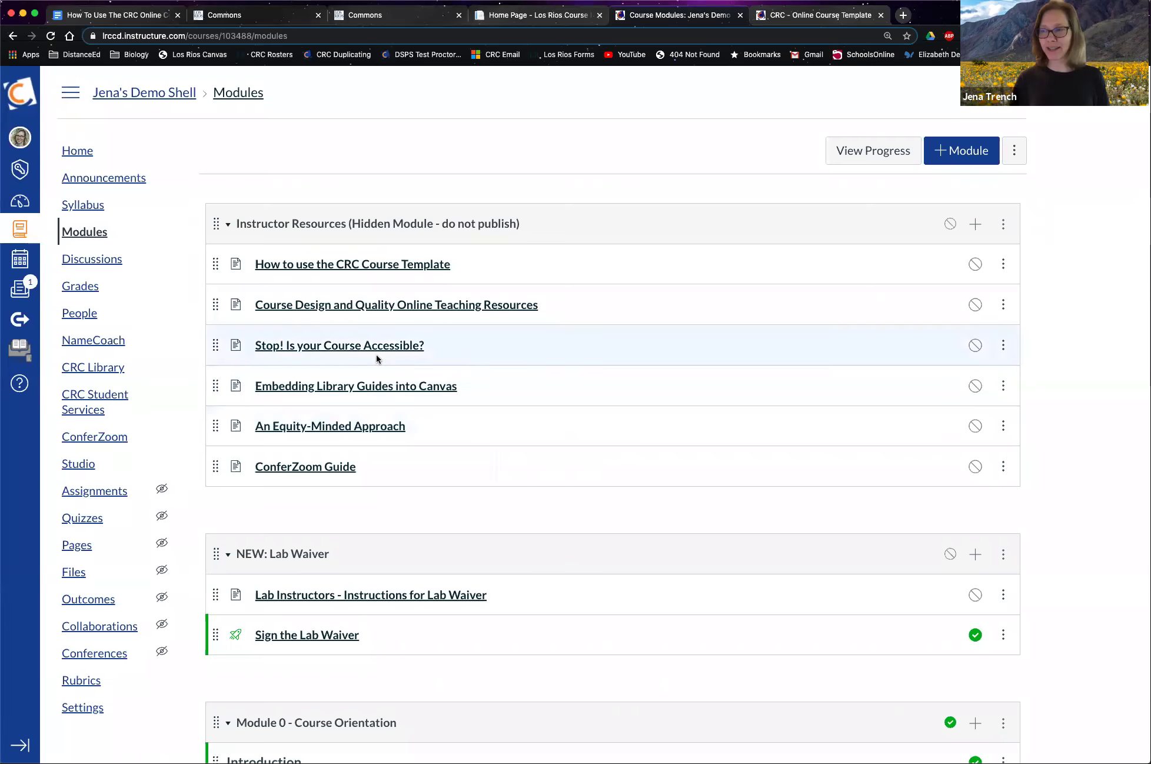
- Add a module named "New Orientation Module" to the Demo Shell and find it in the module list
scroll(376, 355, "down", 8)
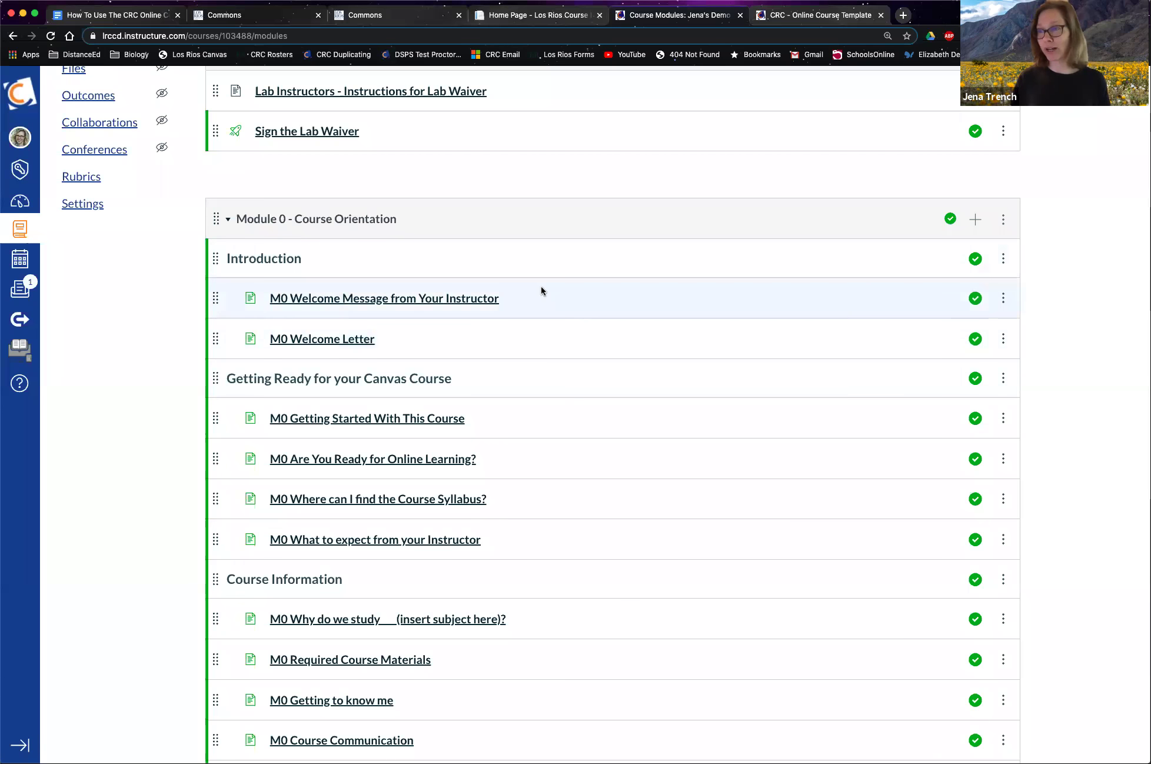
scroll(541, 286, "up", 5)
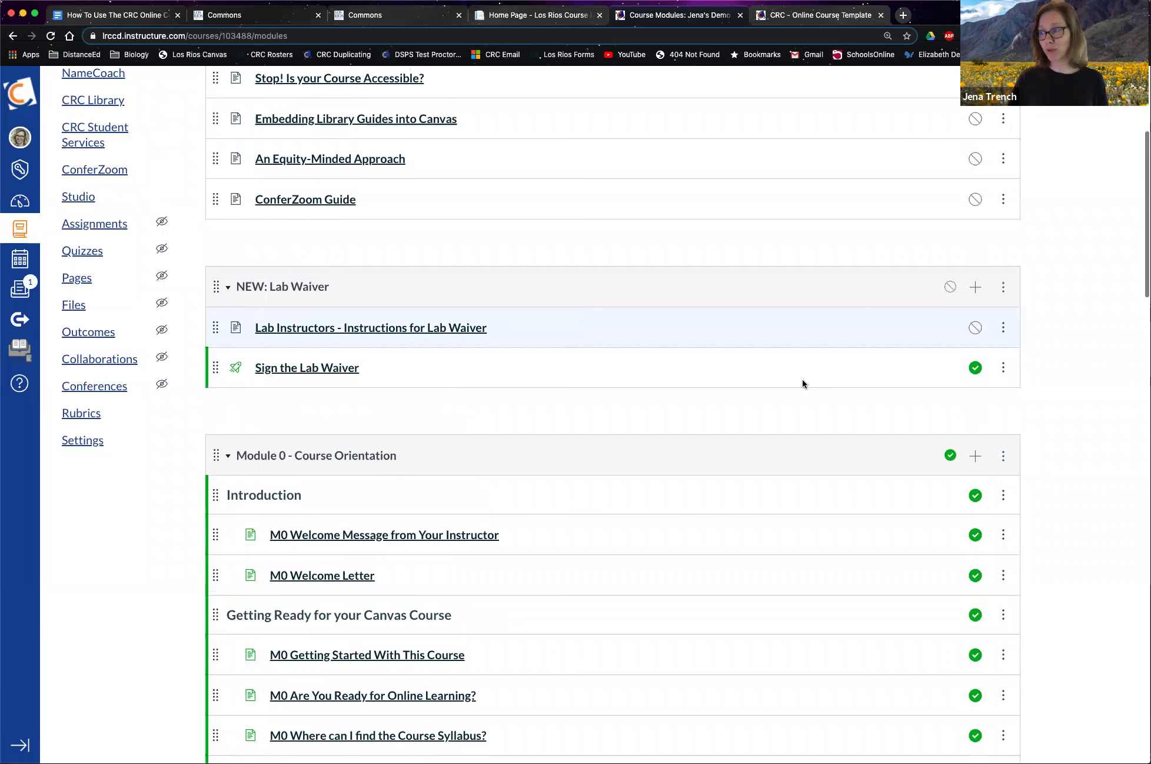
scroll(765, 356, "up", 5)
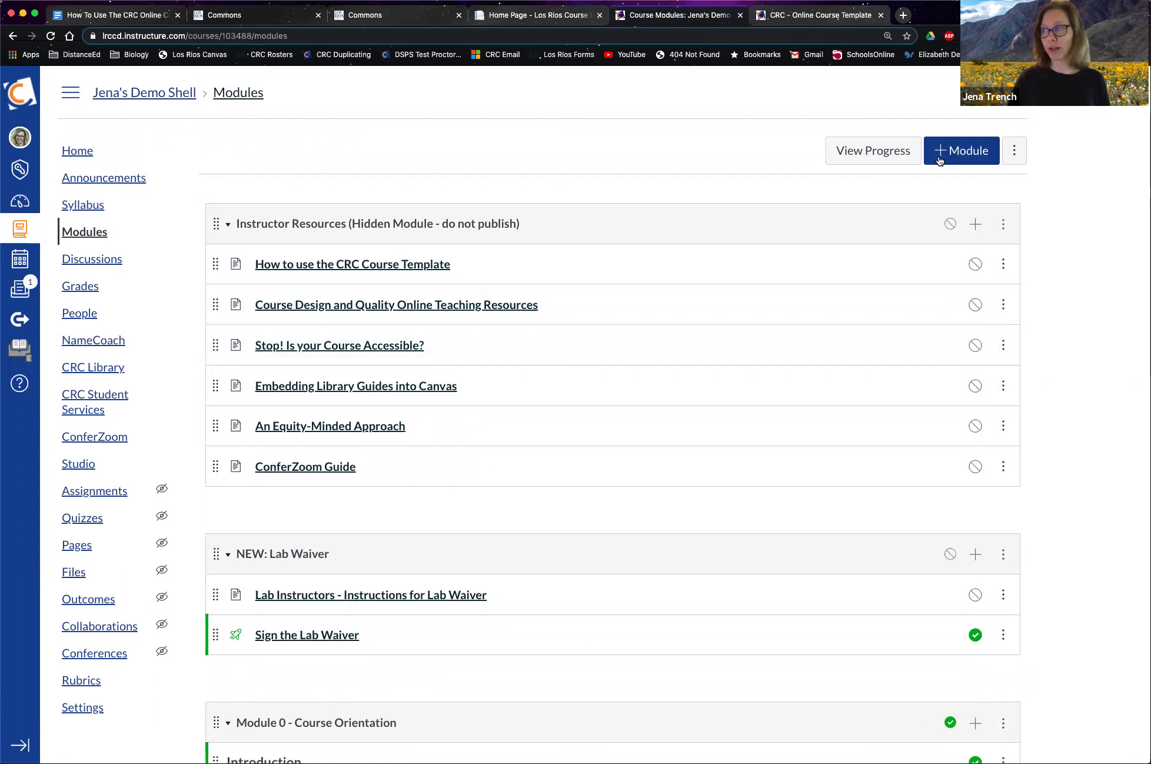
left_click(954, 153)
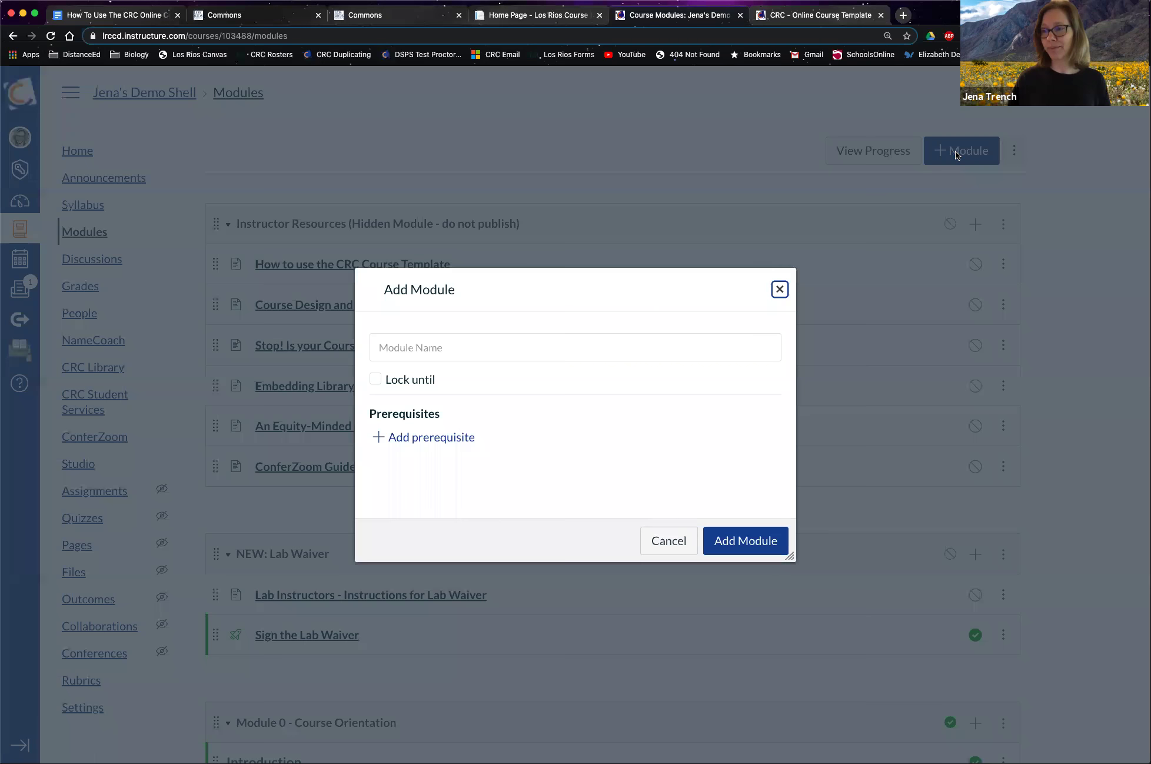
left_click(523, 350)
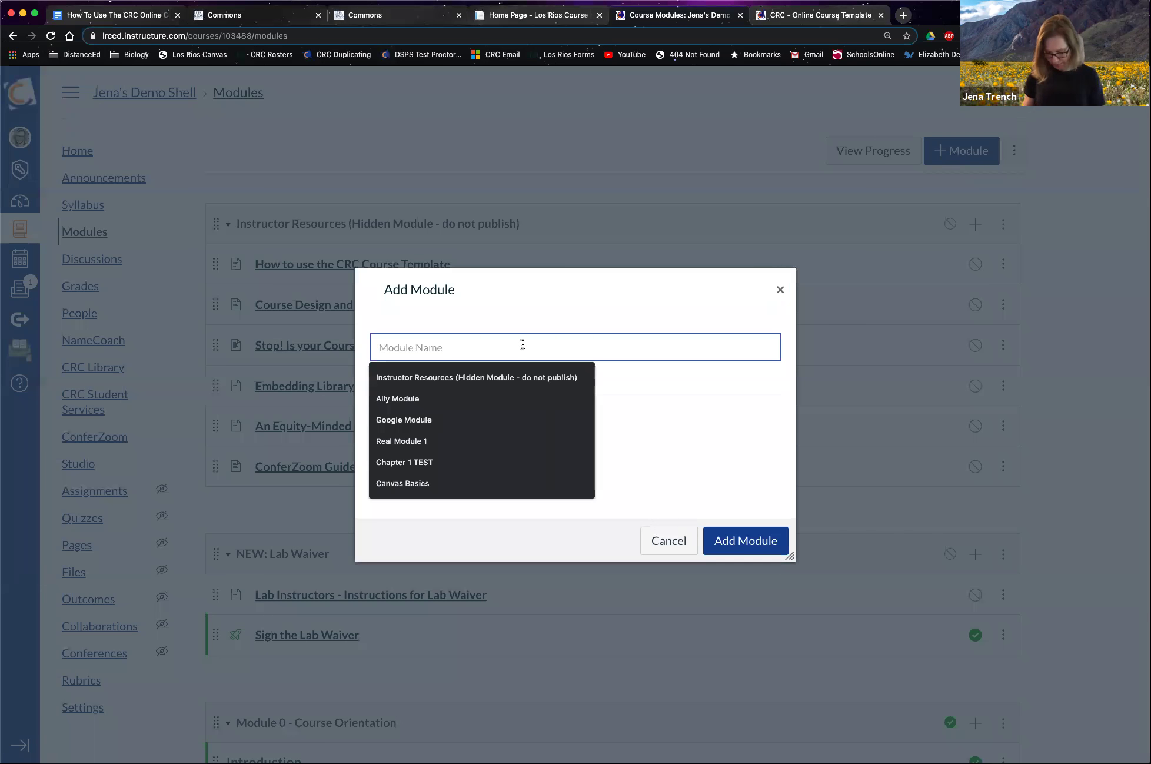
type("New Orientation Module")
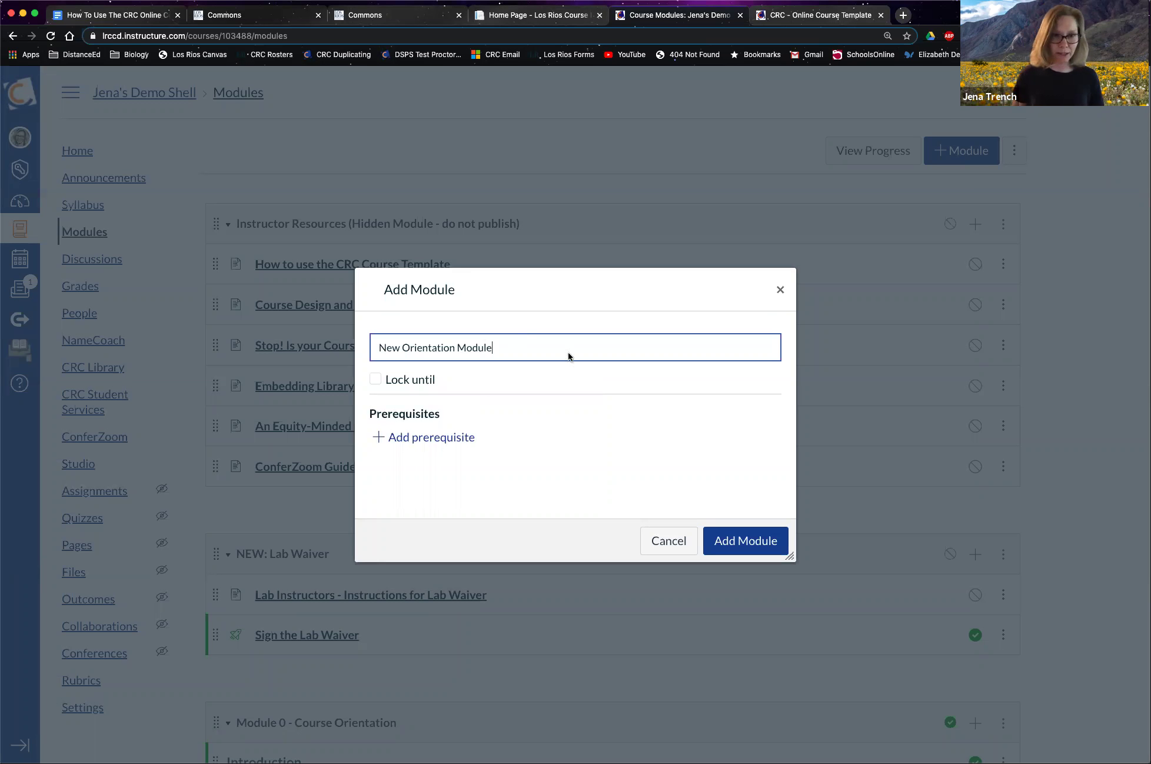
left_click(754, 536)
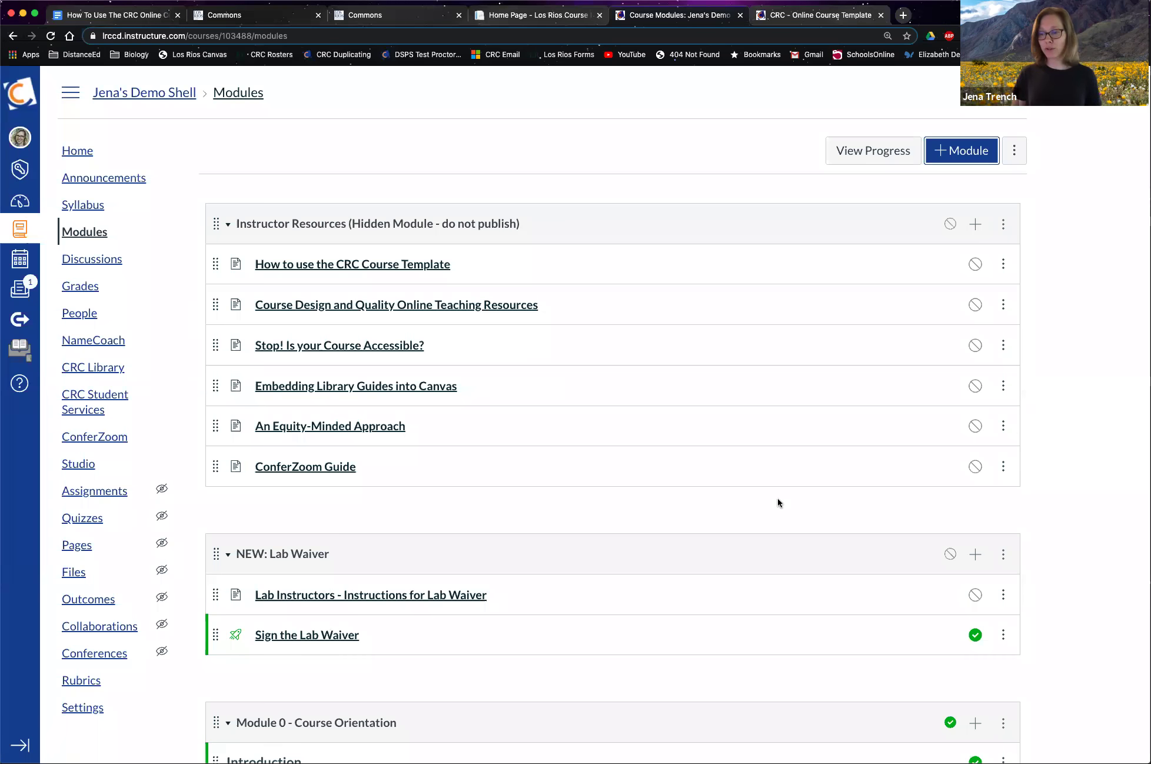
scroll(778, 502, "down", 2)
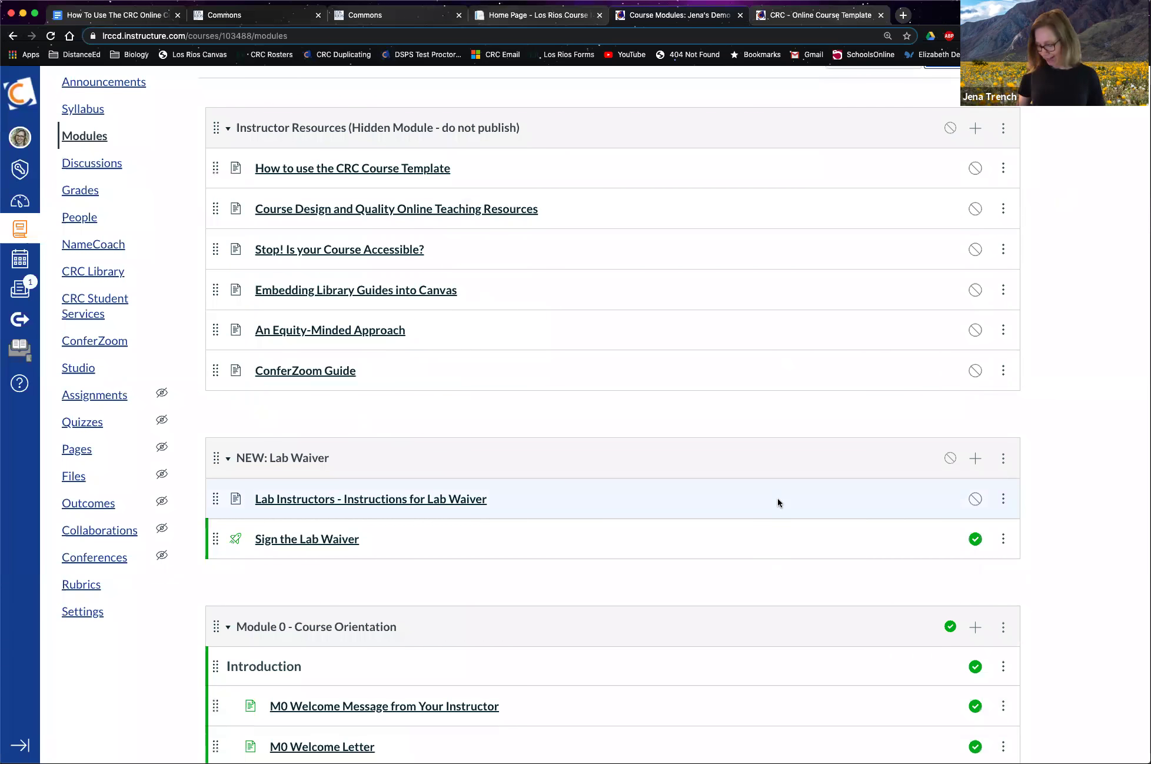
scroll(777, 502, "down", 15)
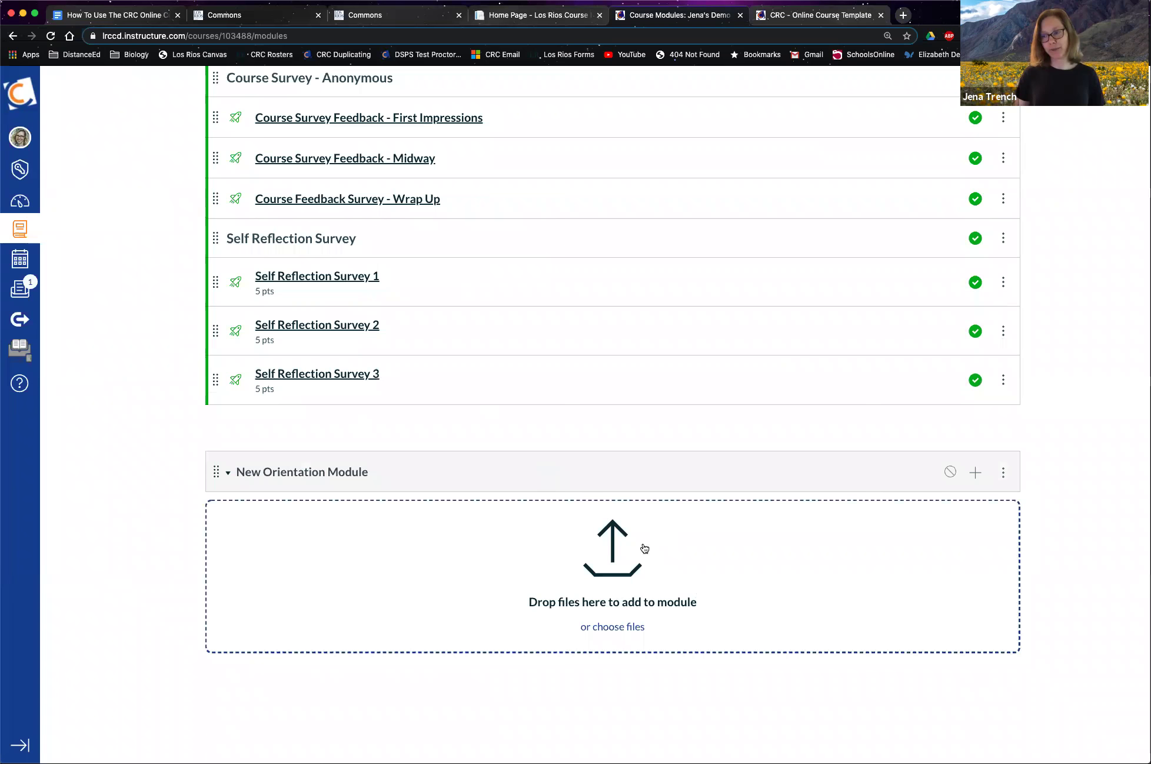
- Duplicate the "M0 Welcome Message from Your Instructor" page in Module 0 - Course Orientation
scroll(604, 509, "up", 8)
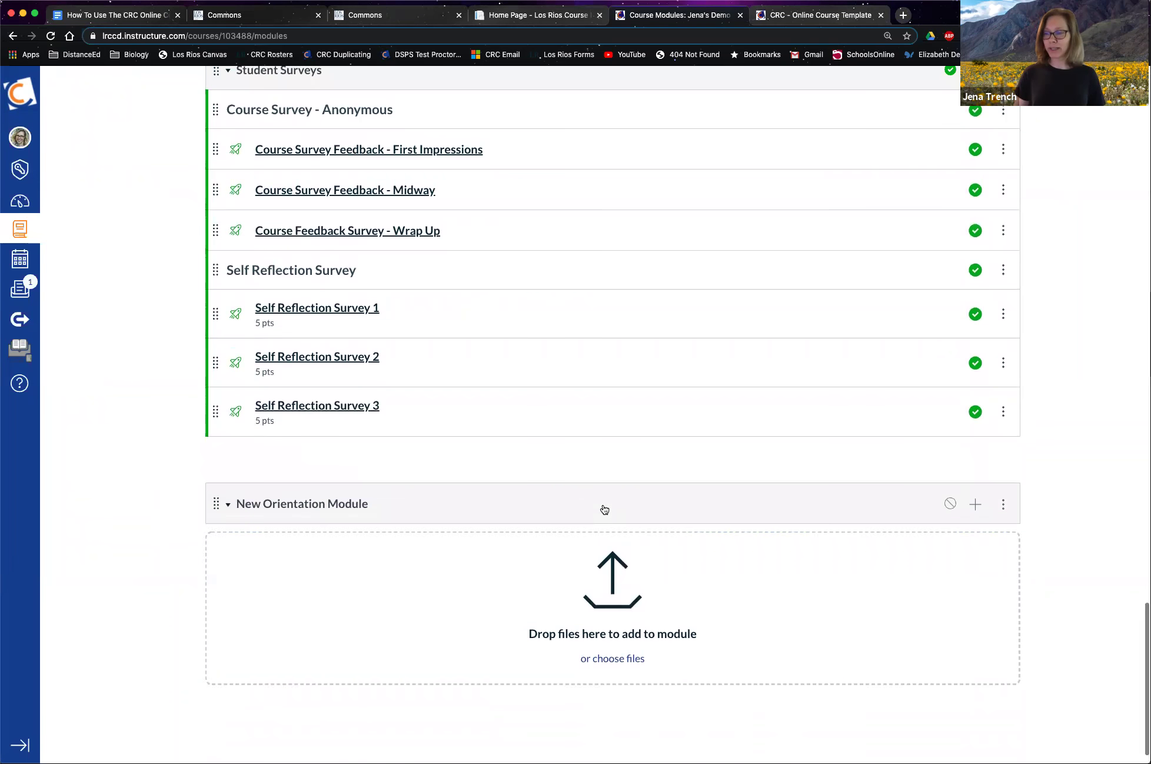
scroll(602, 508, "up", 10)
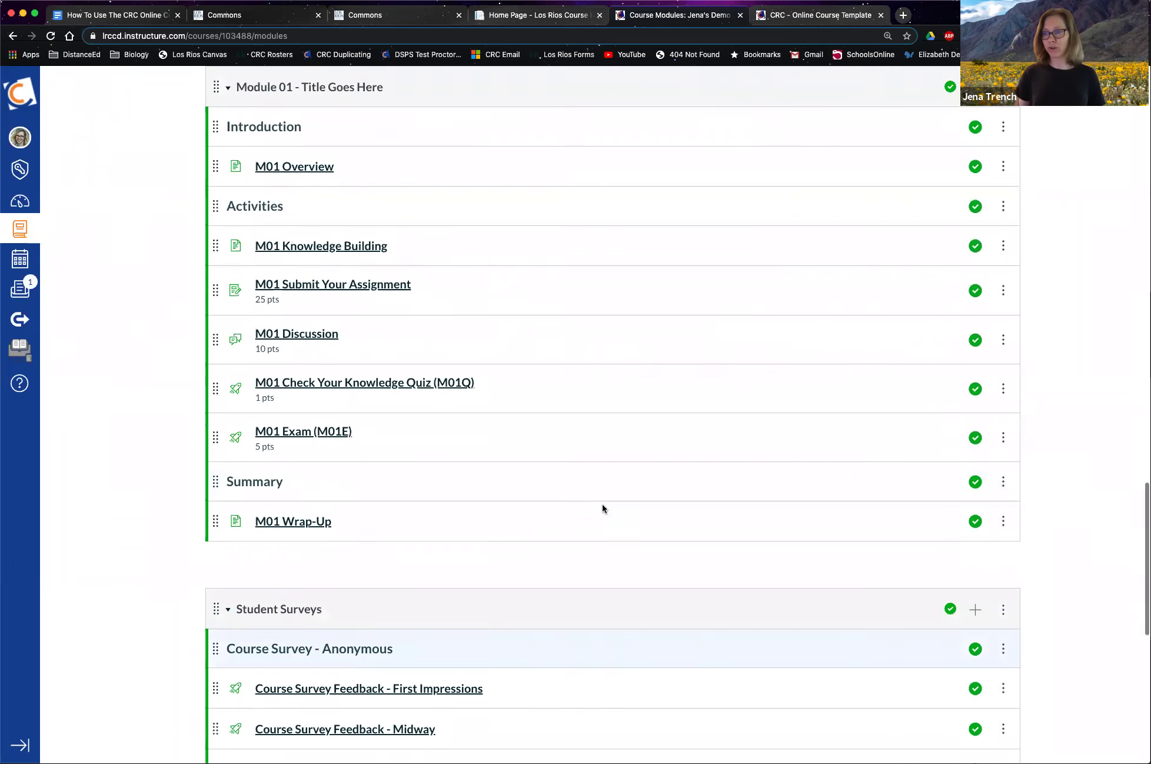
scroll(603, 507, "up", 10)
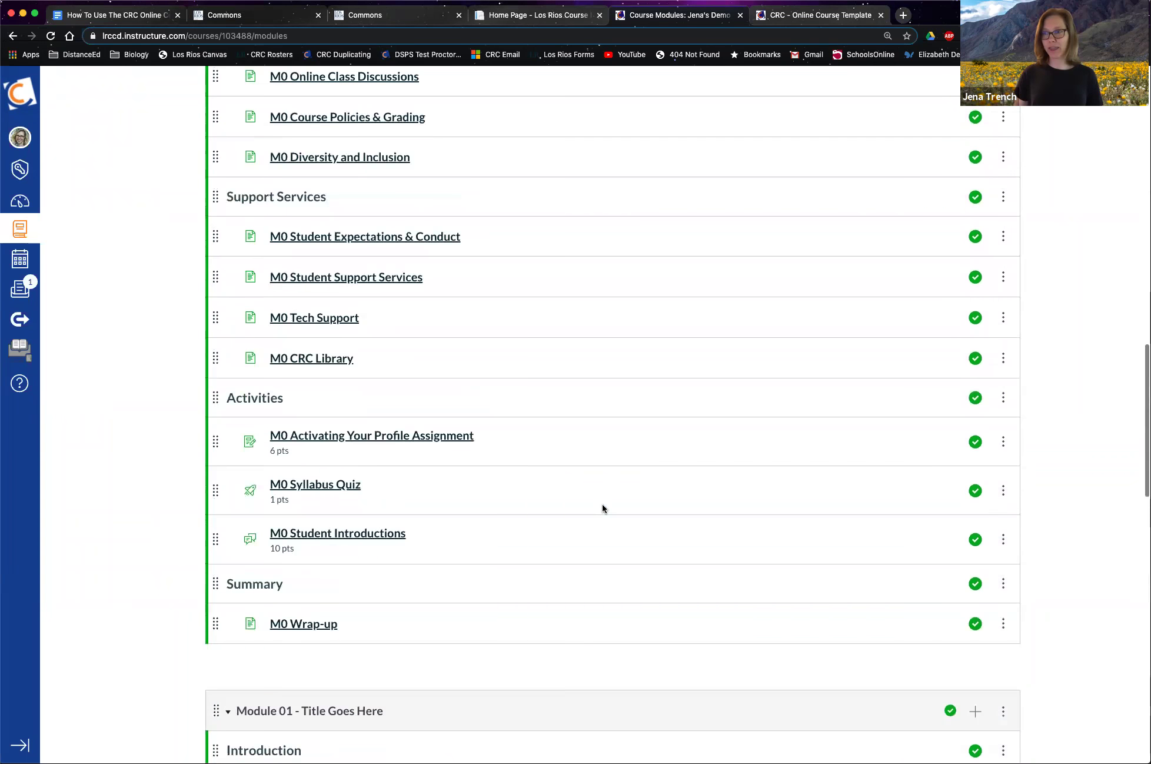
scroll(601, 506, "up", 4)
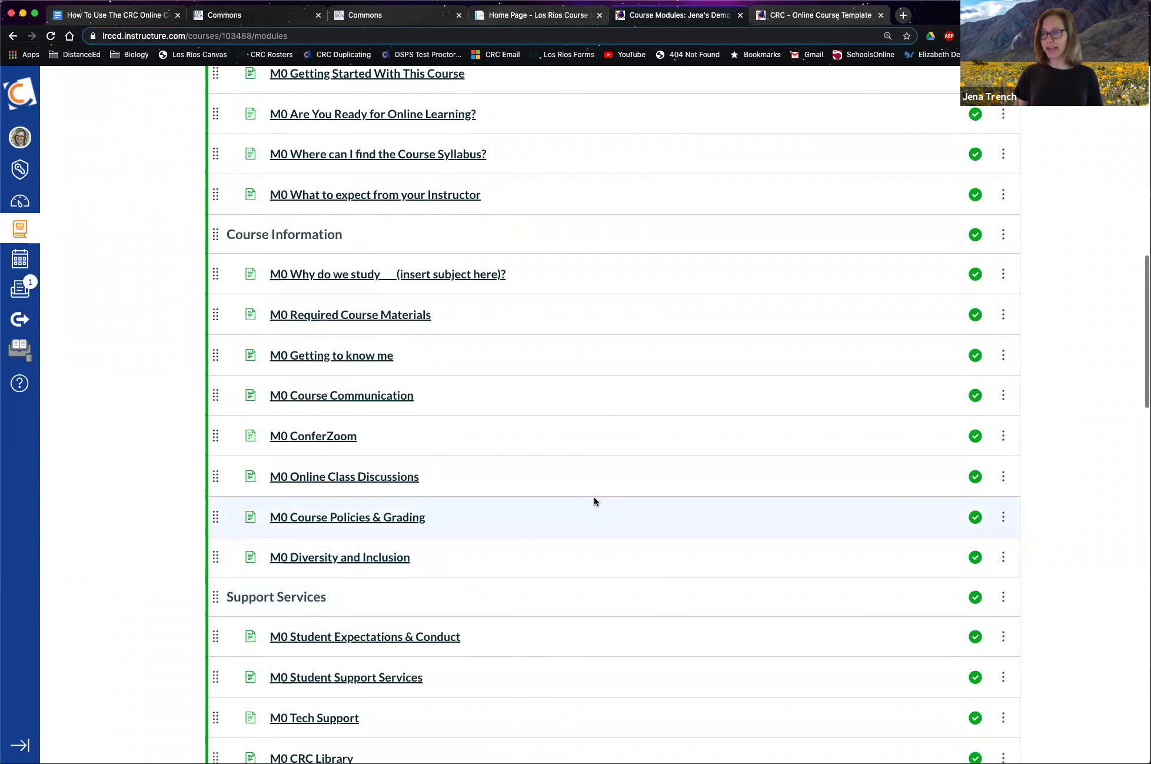
scroll(594, 498, "up", 1)
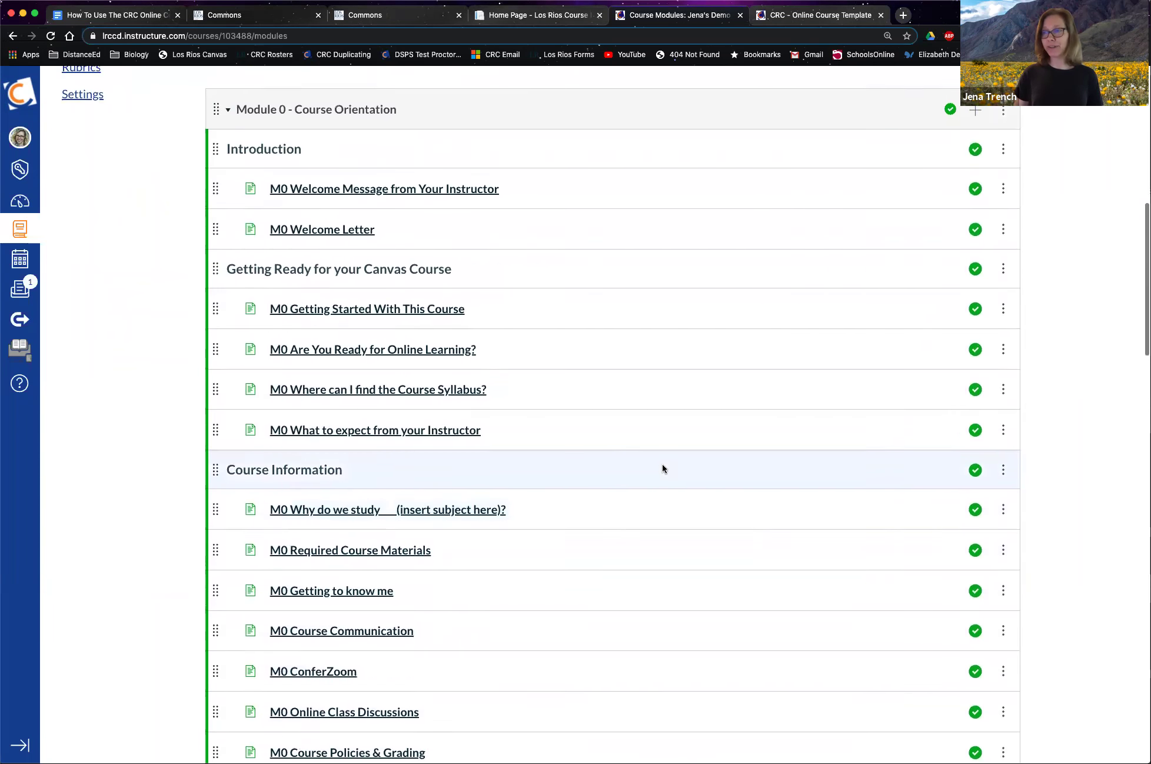
left_click(1004, 189)
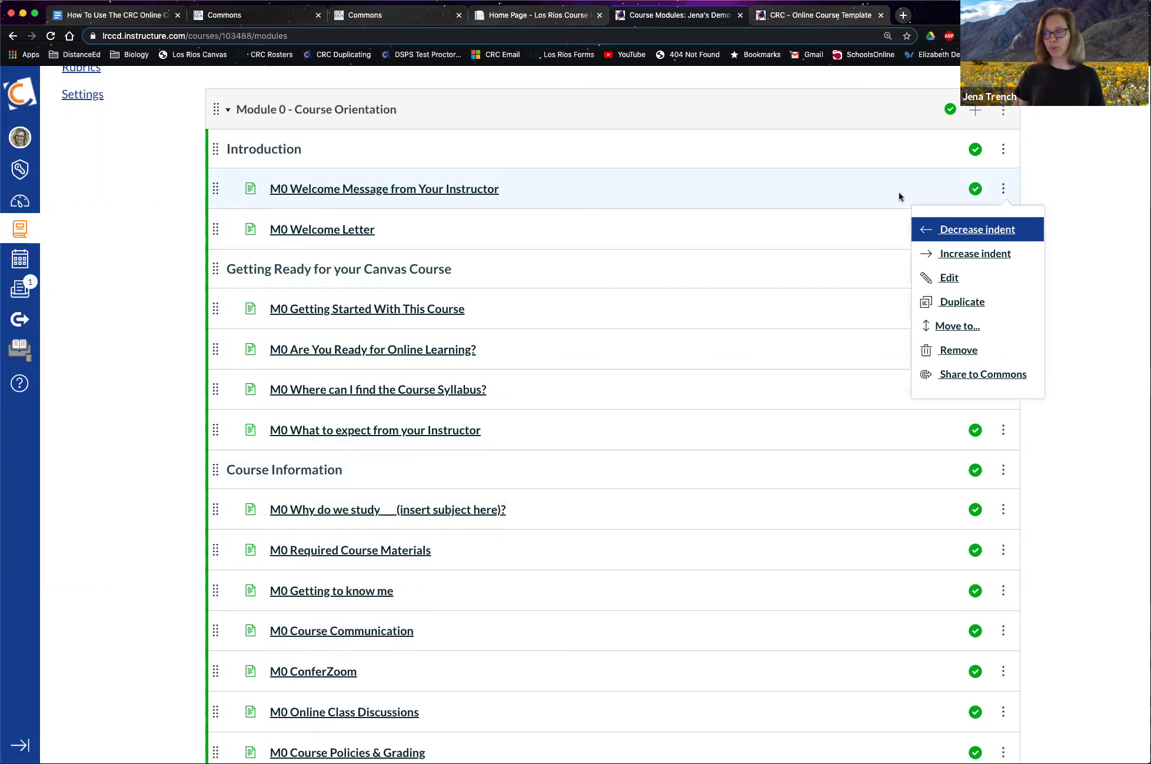
left_click(959, 302)
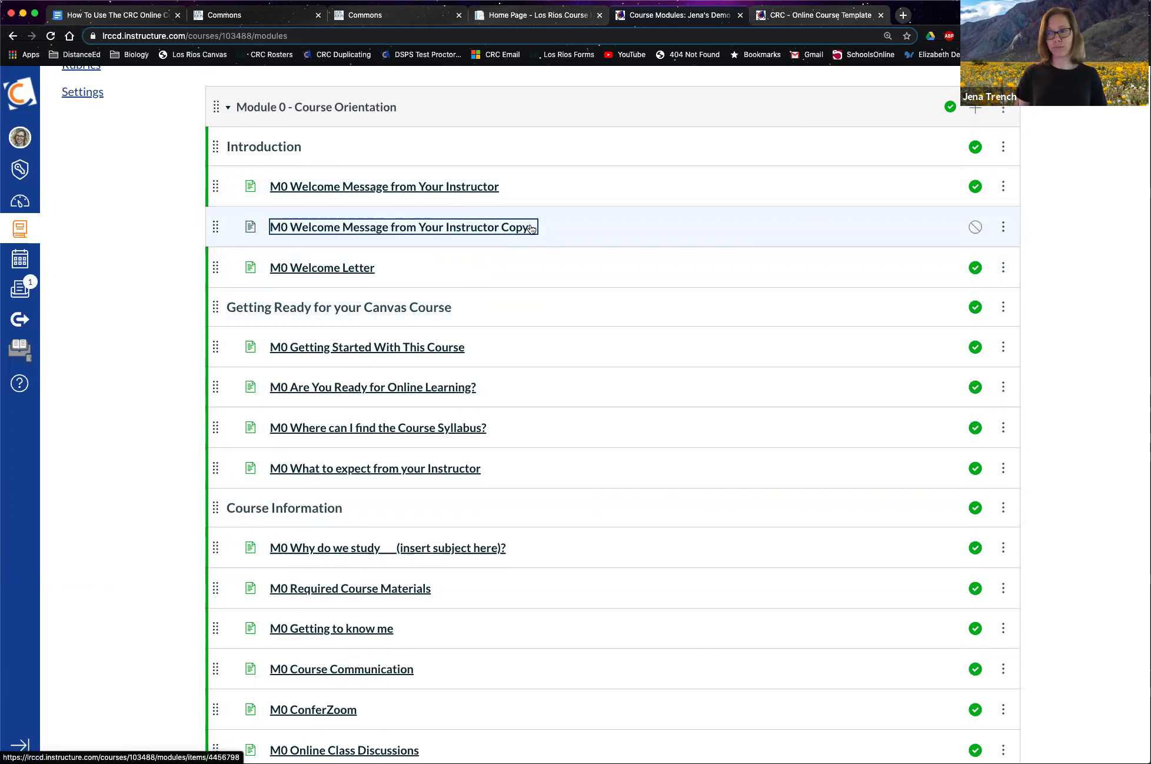
- Move the "M0 Welcome Message from Your Instructor Copy" page into New Orientation Module, placed at the top, and open the page
left_click_drag(231, 224, 221, 612)
left_click_drag(249, 121, 349, 196)
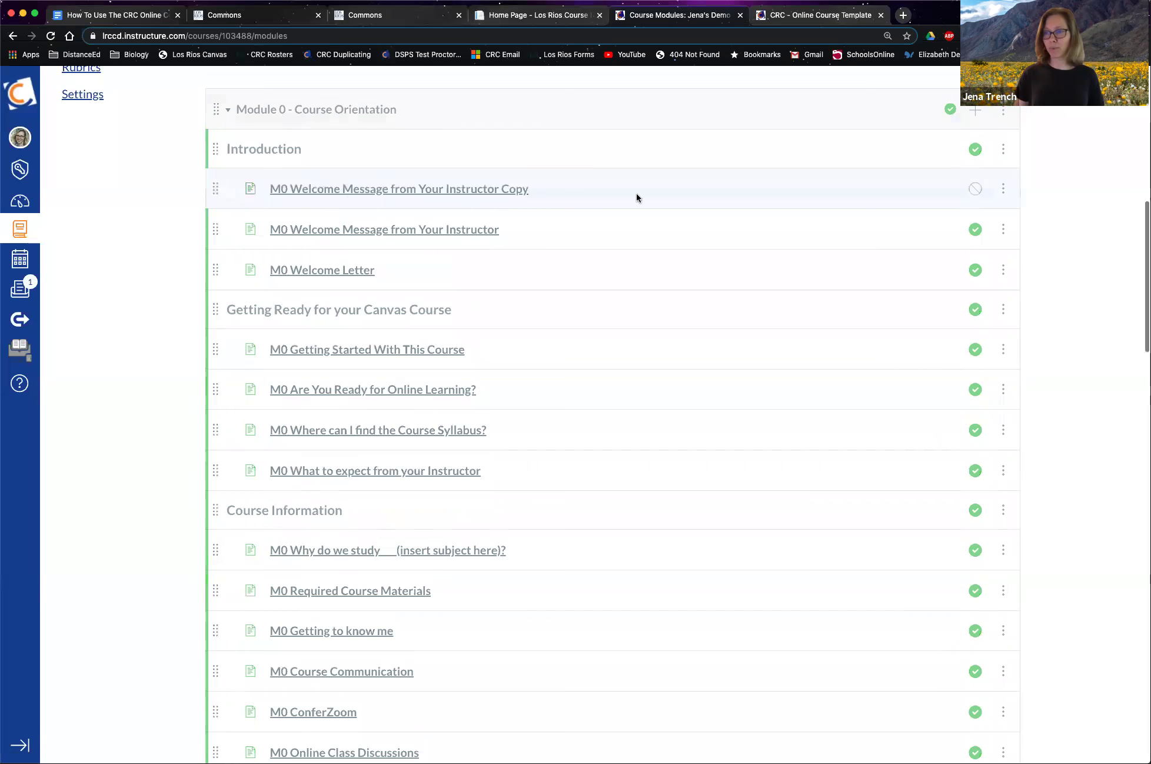
left_click(1003, 190)
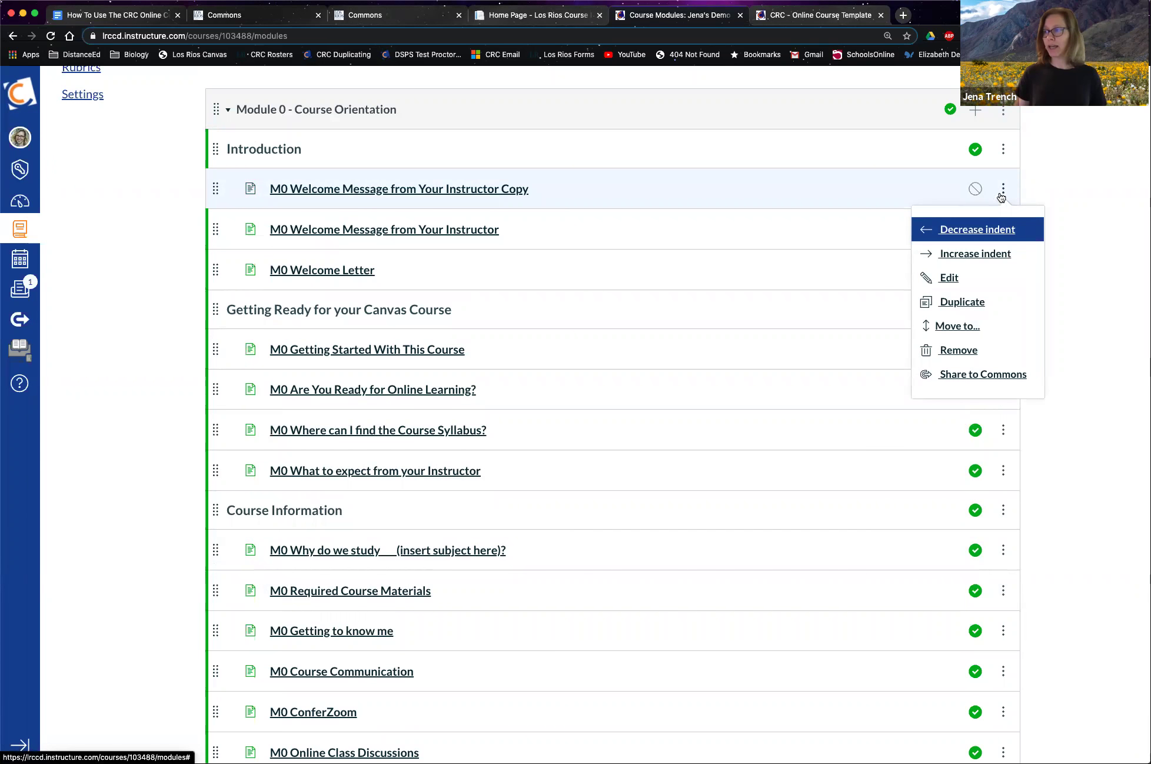
left_click(950, 326)
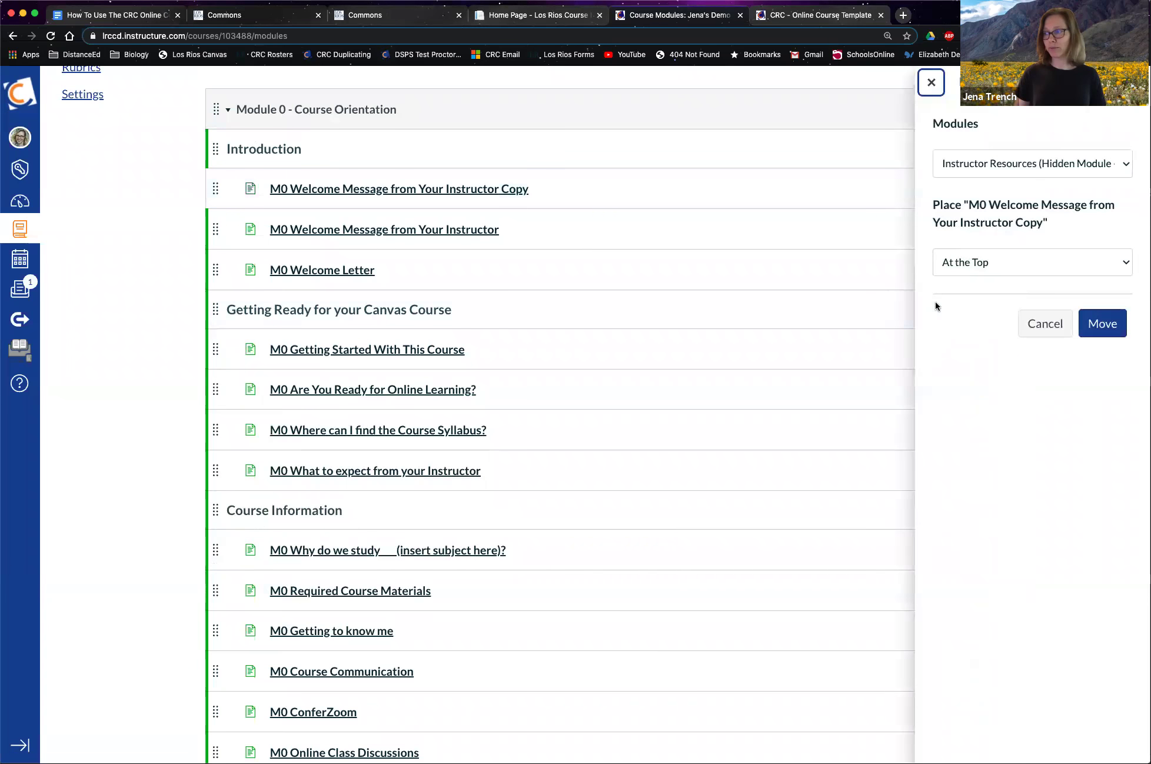
left_click(1000, 164)
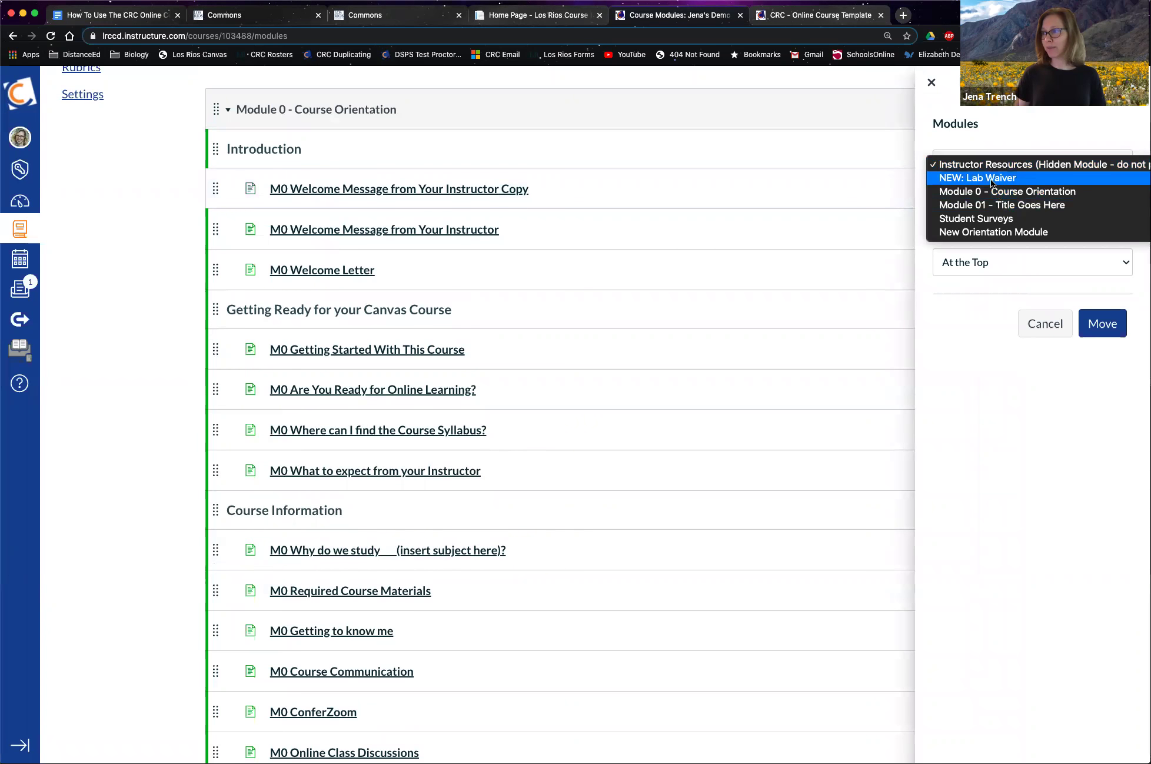
left_click(1008, 230)
left_click(1105, 229)
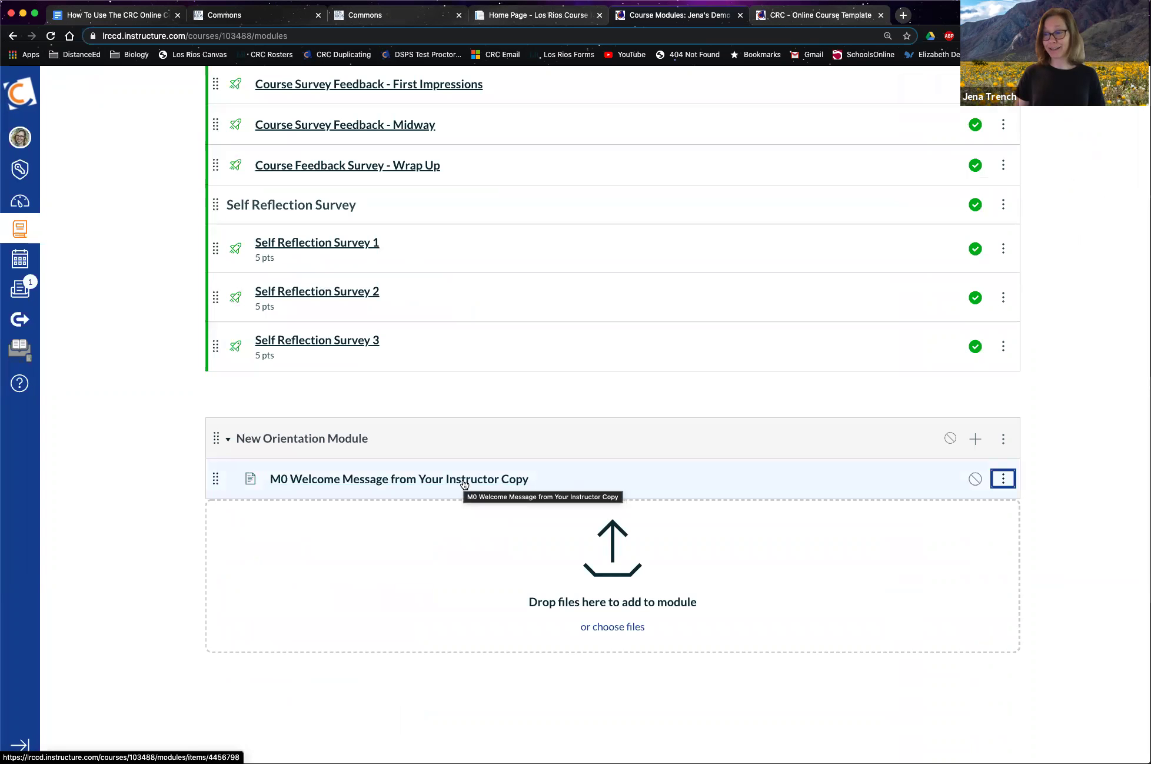
left_click(465, 482)
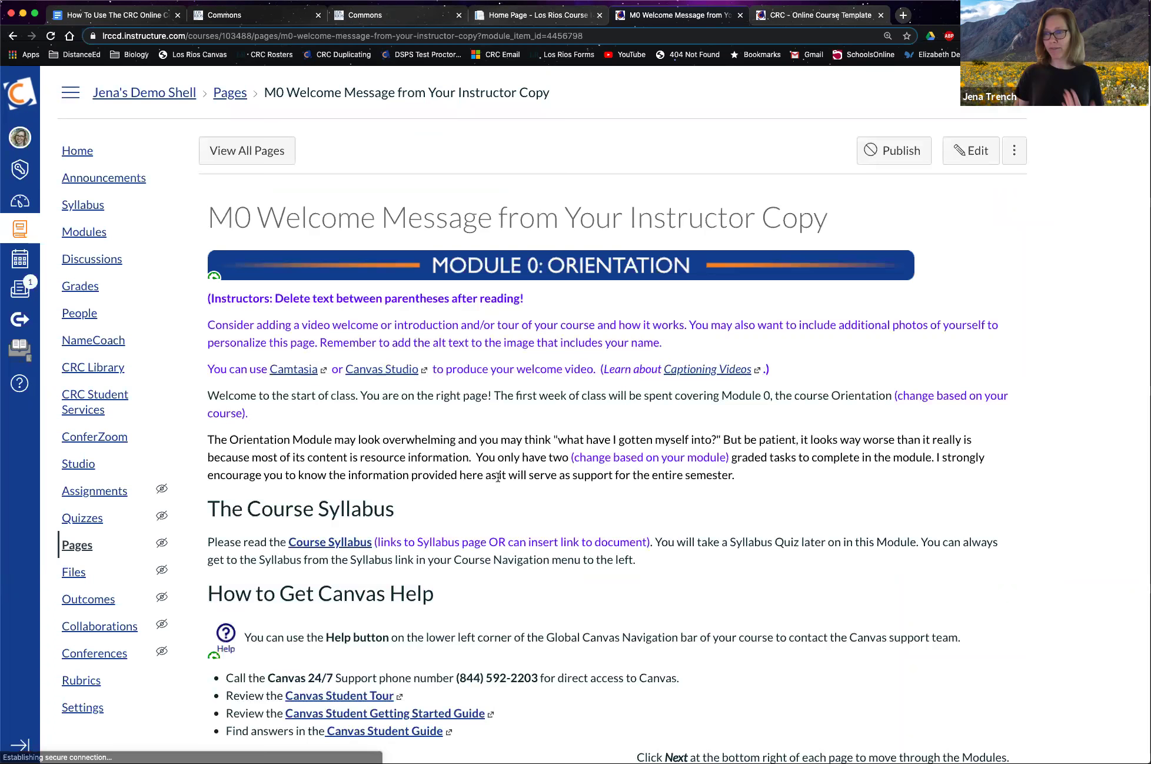
- Edit the duplicated welcome page, replacing "Your Instructor Copy" in its title with "Professor" and the instructor's surname
left_click(970, 150)
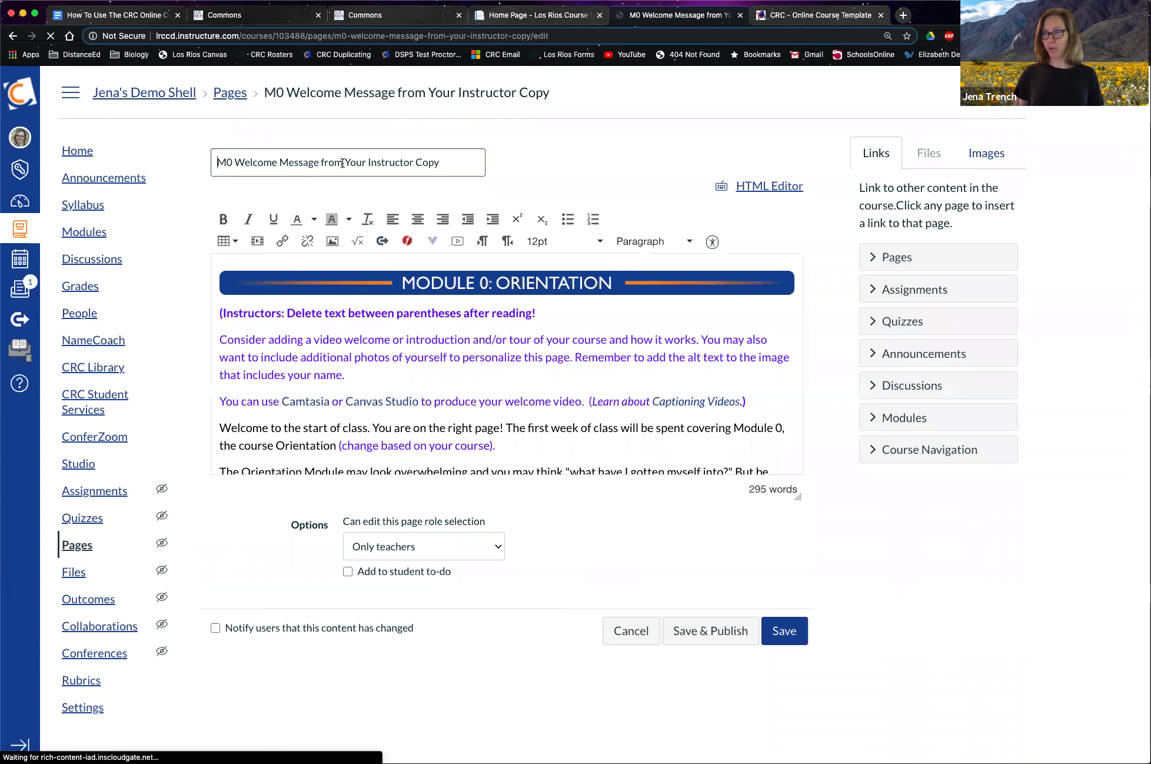
left_click_drag(345, 162, 466, 160)
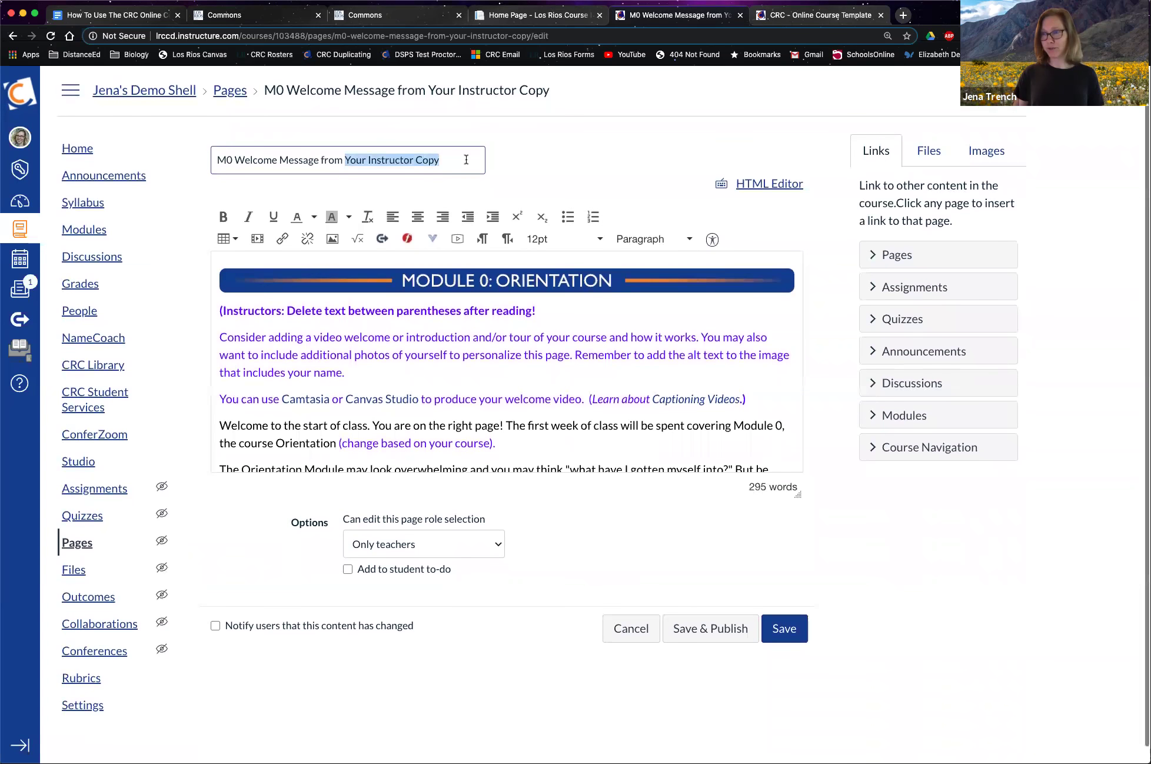
type("Profess")
type("or Tern")
type("nch")
key("BackSpace")
key("BackSpace")
key("BackSpace")
type("c")
key("BackSpace")
type("nch")
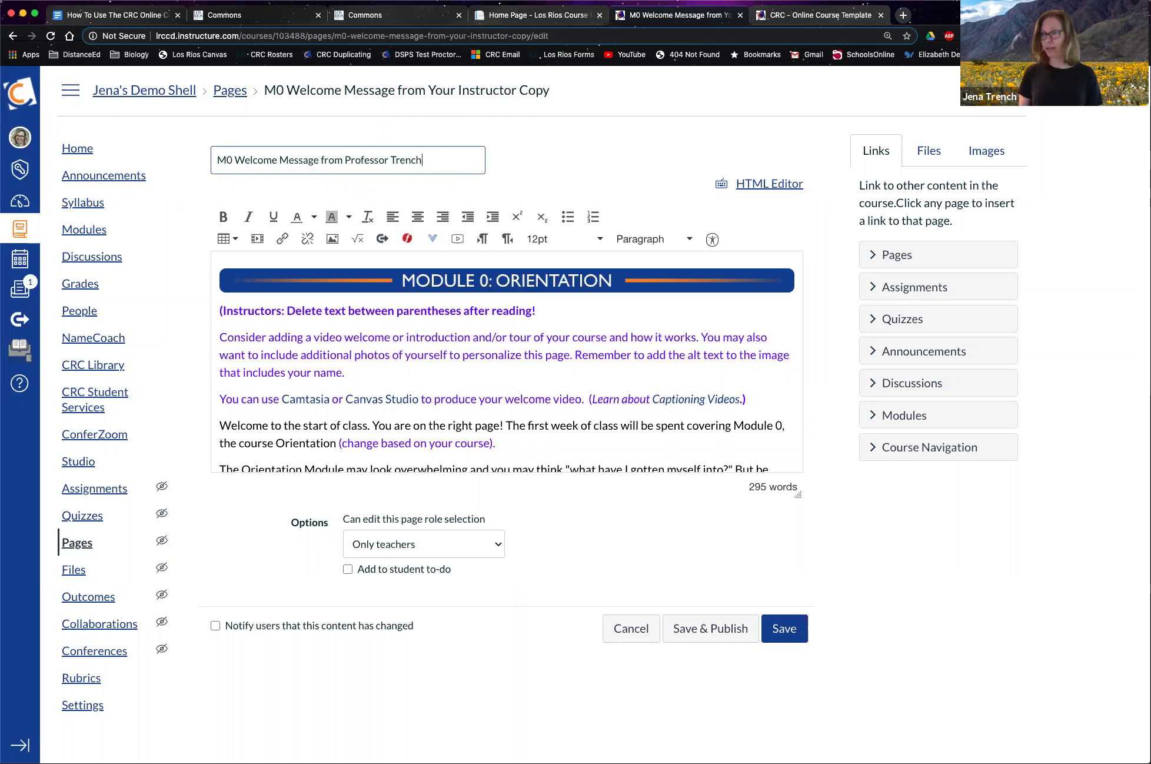
left_click(542, 160)
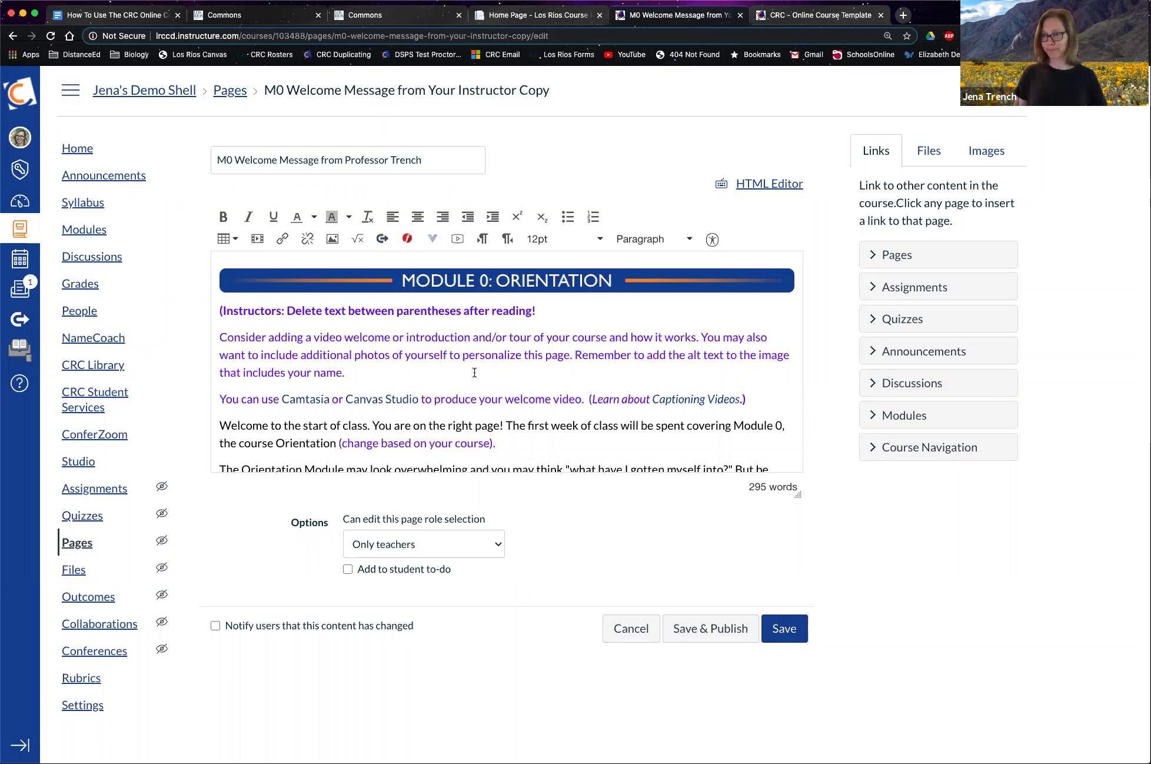
- Delete the purple instructor notes between the Module 0 banner and the welcome paragraph, and save and publish the page
left_click_drag(354, 377, 203, 311)
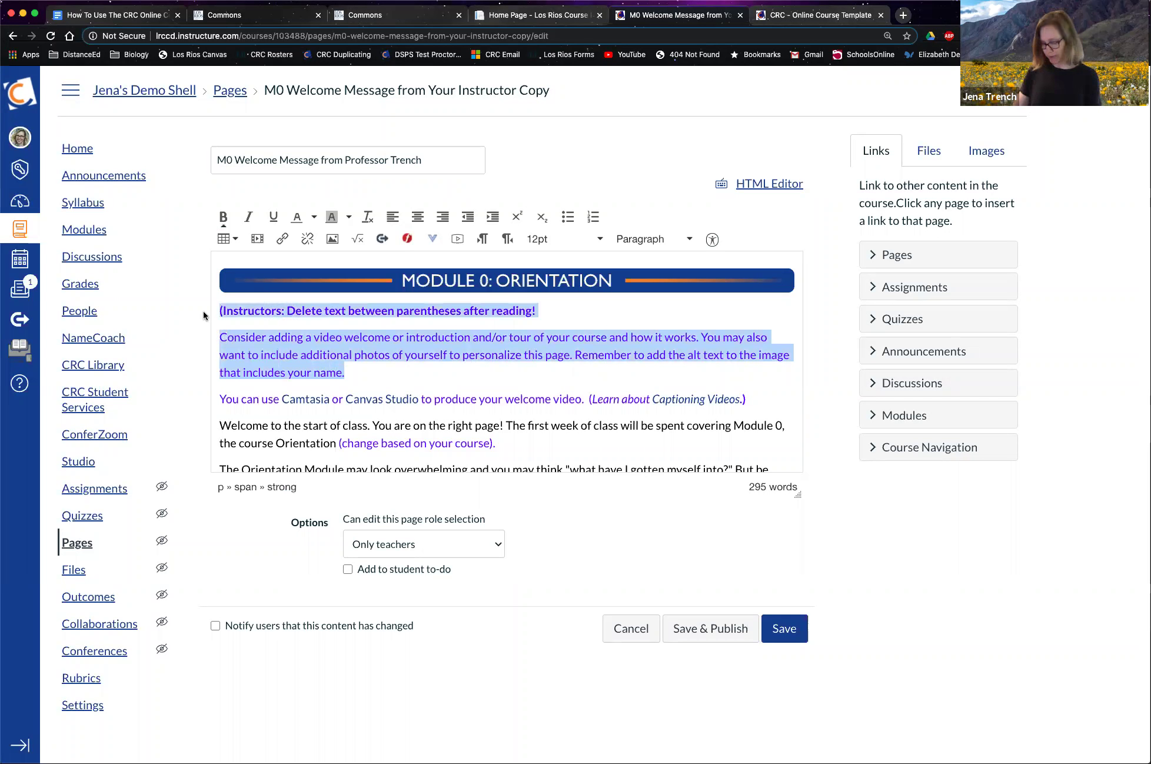
key("BackSpace")
left_click_drag(748, 337, 212, 321)
key("BackSpace")
key("BackSpace")
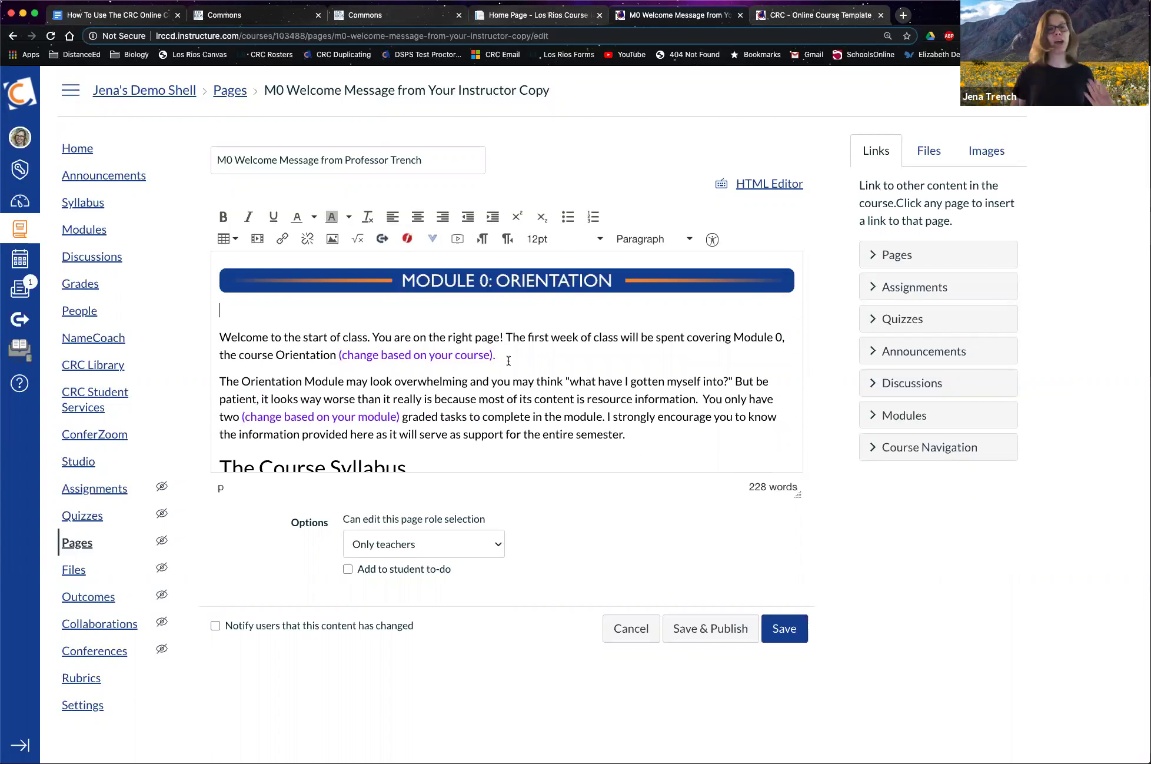
scroll(519, 364, "down", 1)
scroll(519, 364, "down", 3)
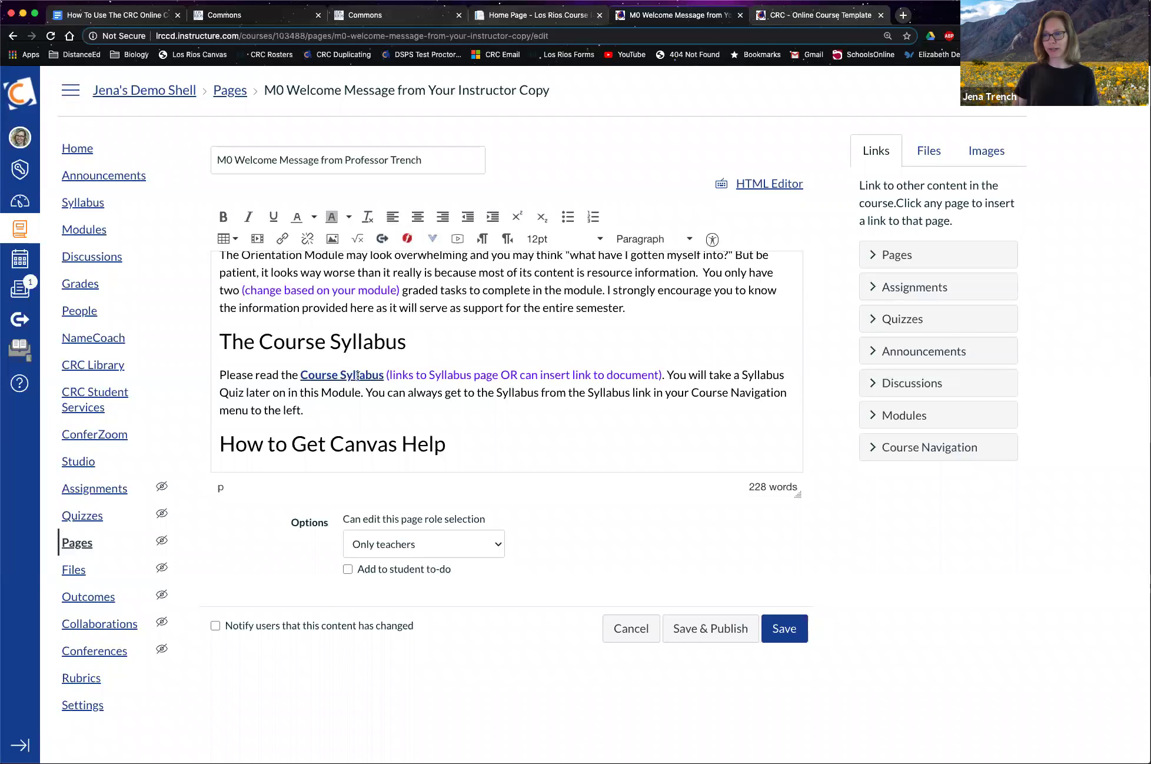
scroll(465, 383, "down", 5)
scroll(460, 354, "up", 8)
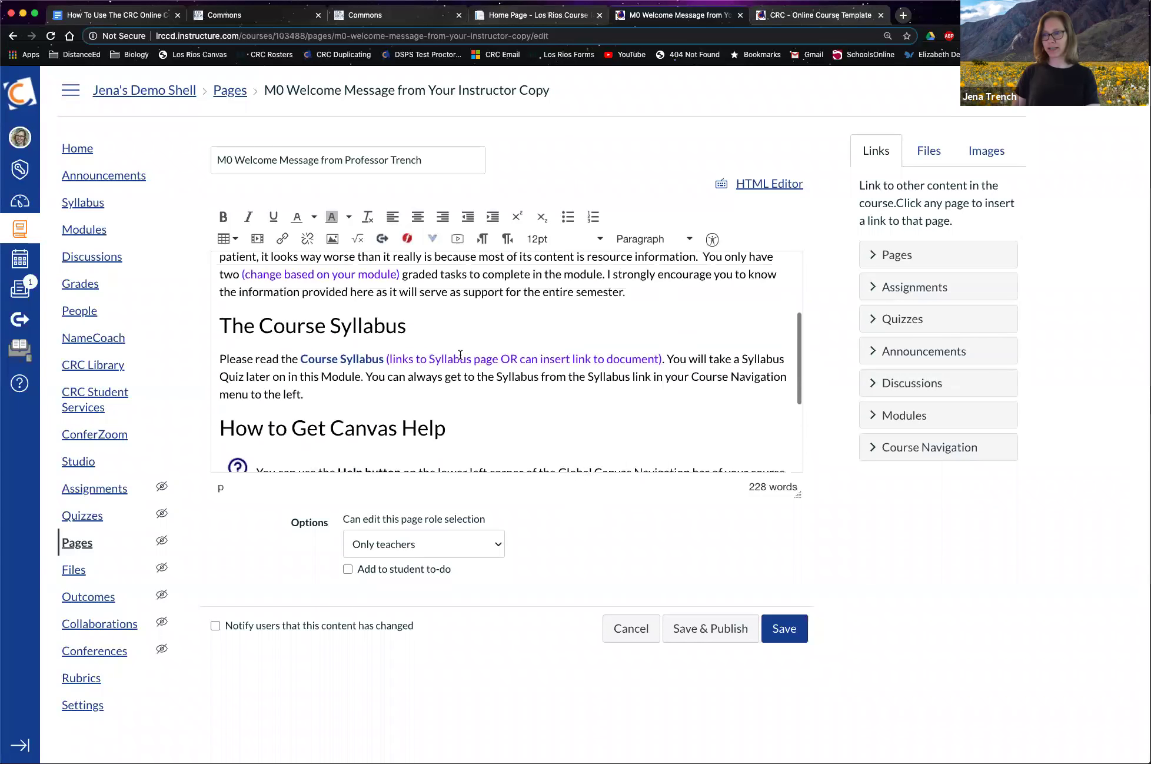
left_click(691, 629)
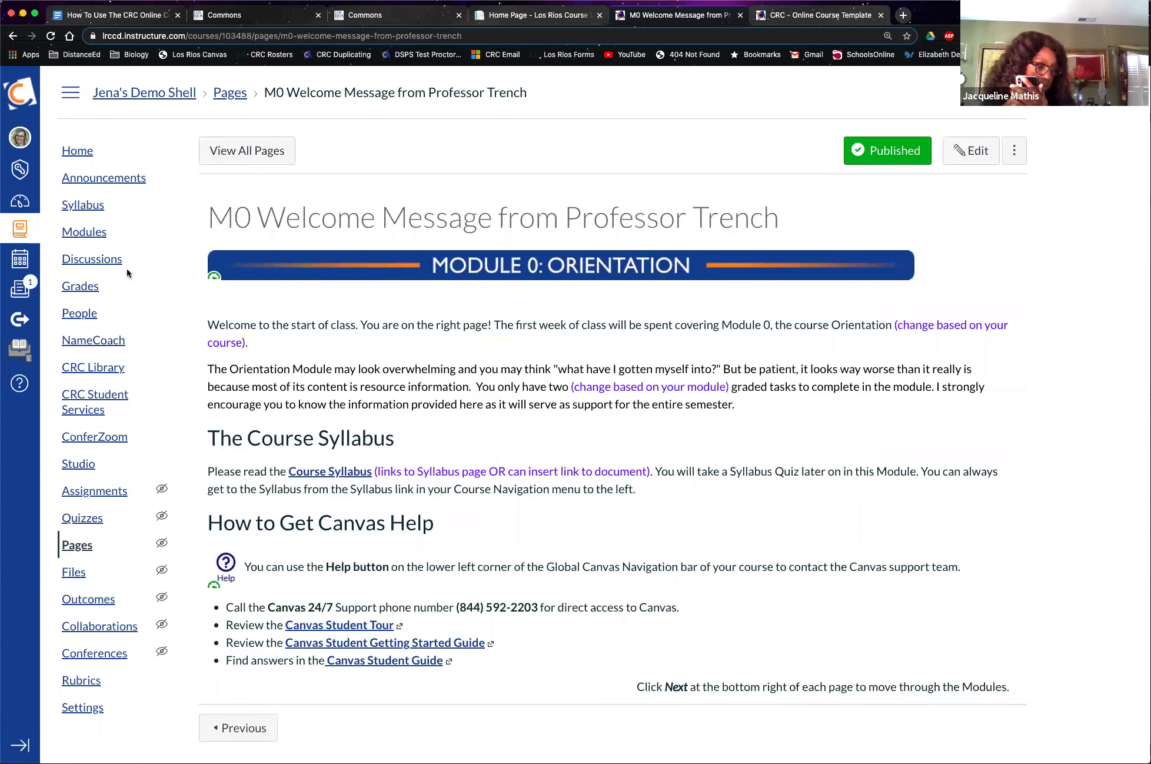
- Open the Demo Shell's Modules page and check the renamed welcome page in New Orientation Module
left_click(81, 237)
scroll(524, 403, "down", 15)
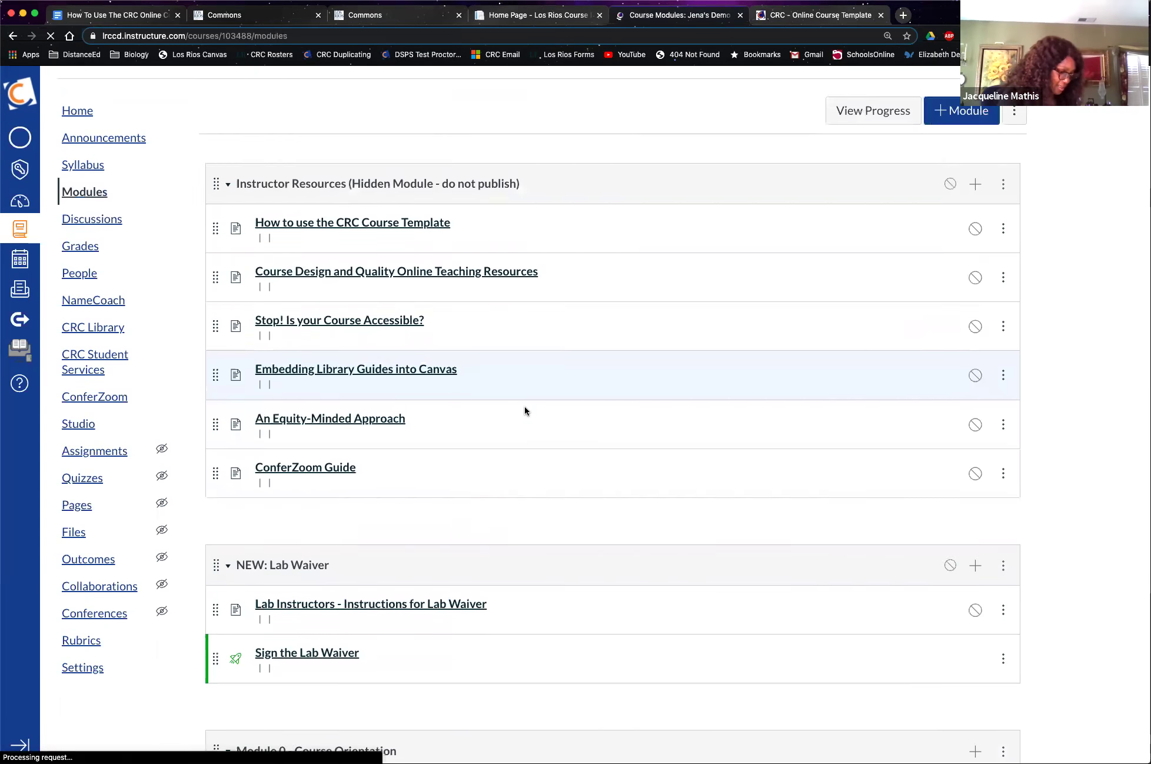
scroll(524, 404, "down", 15)
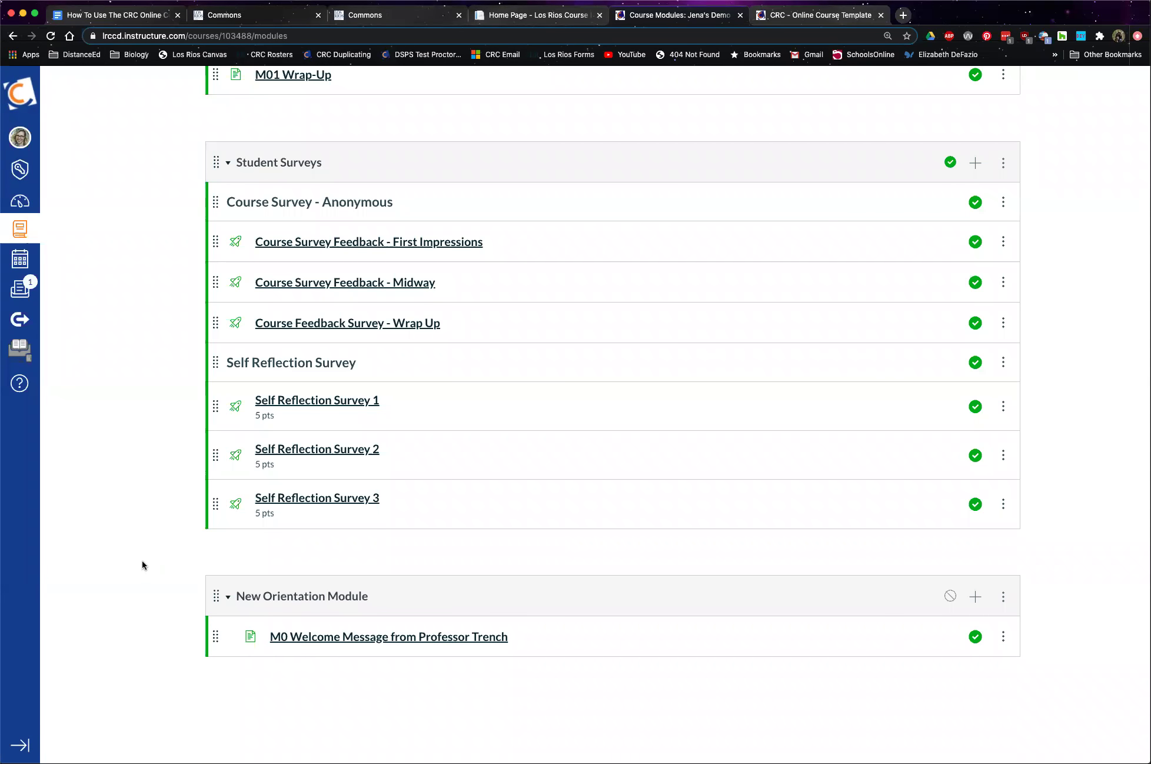
scroll(142, 560, "up", 20)
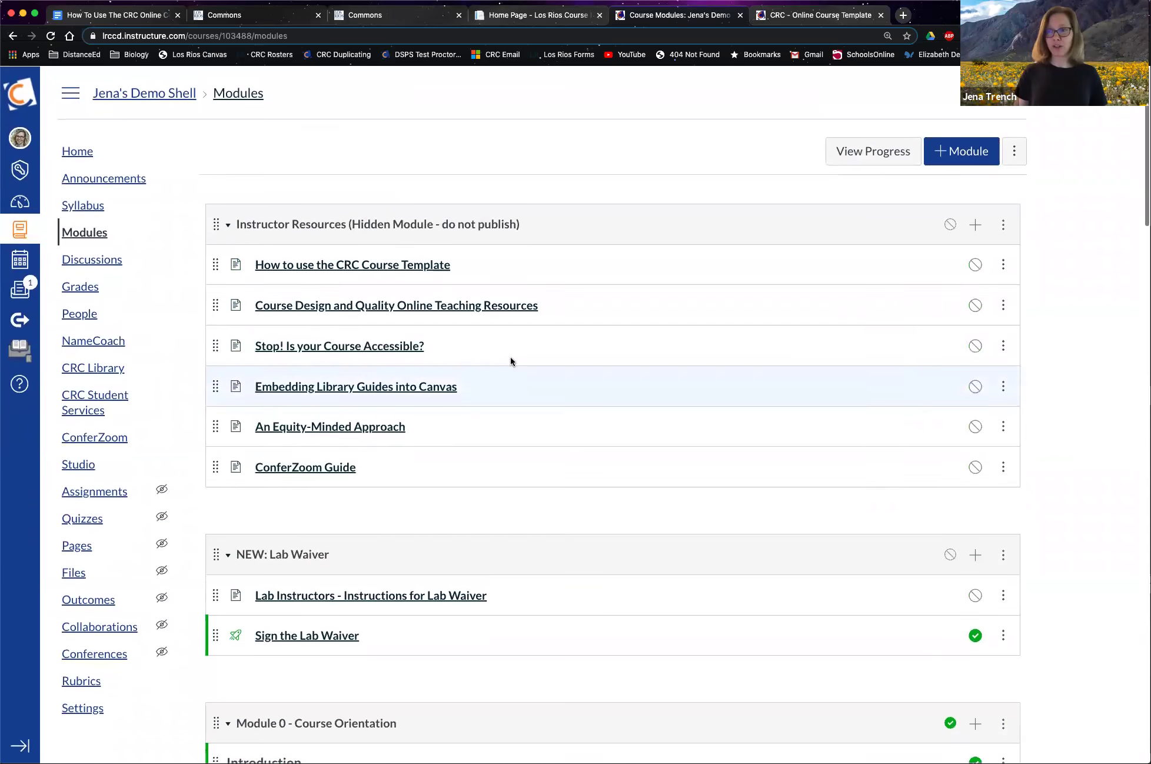
- Go to the CRC - Online Course Template course and open Commons from it in a new browser tab
left_click(363, 15)
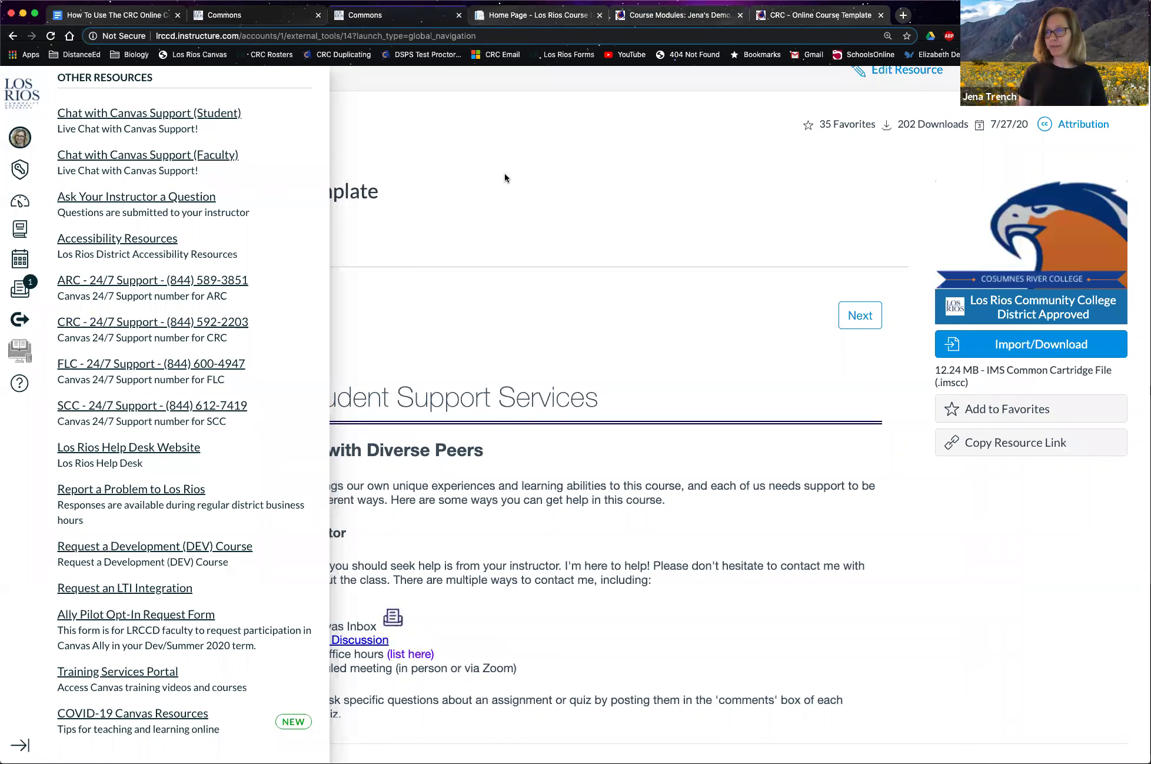
left_click(760, 23)
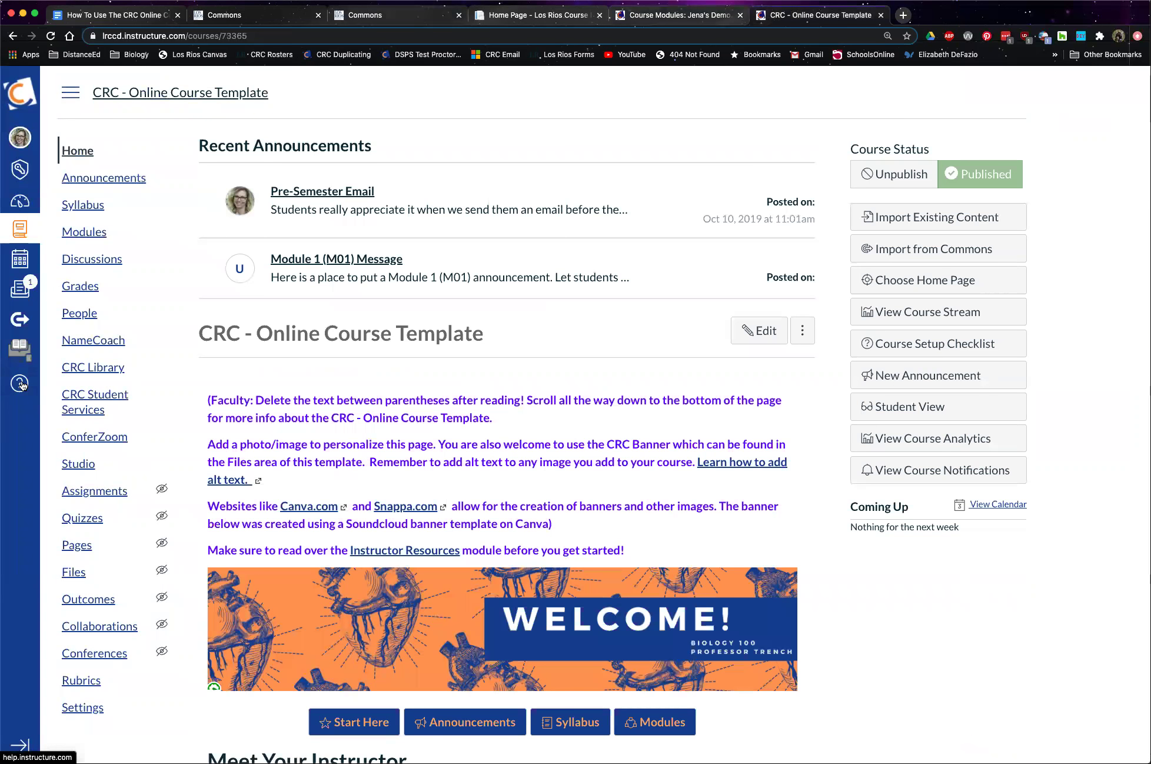
right_click(18, 320)
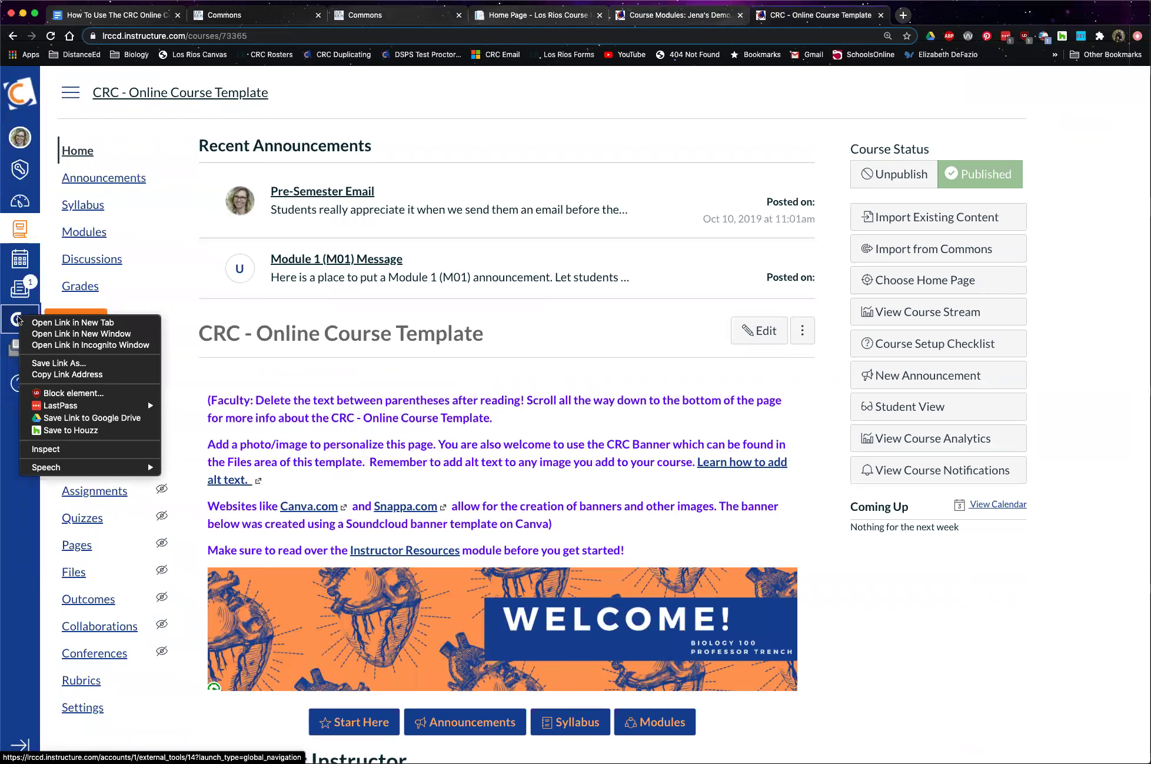
left_click(43, 324)
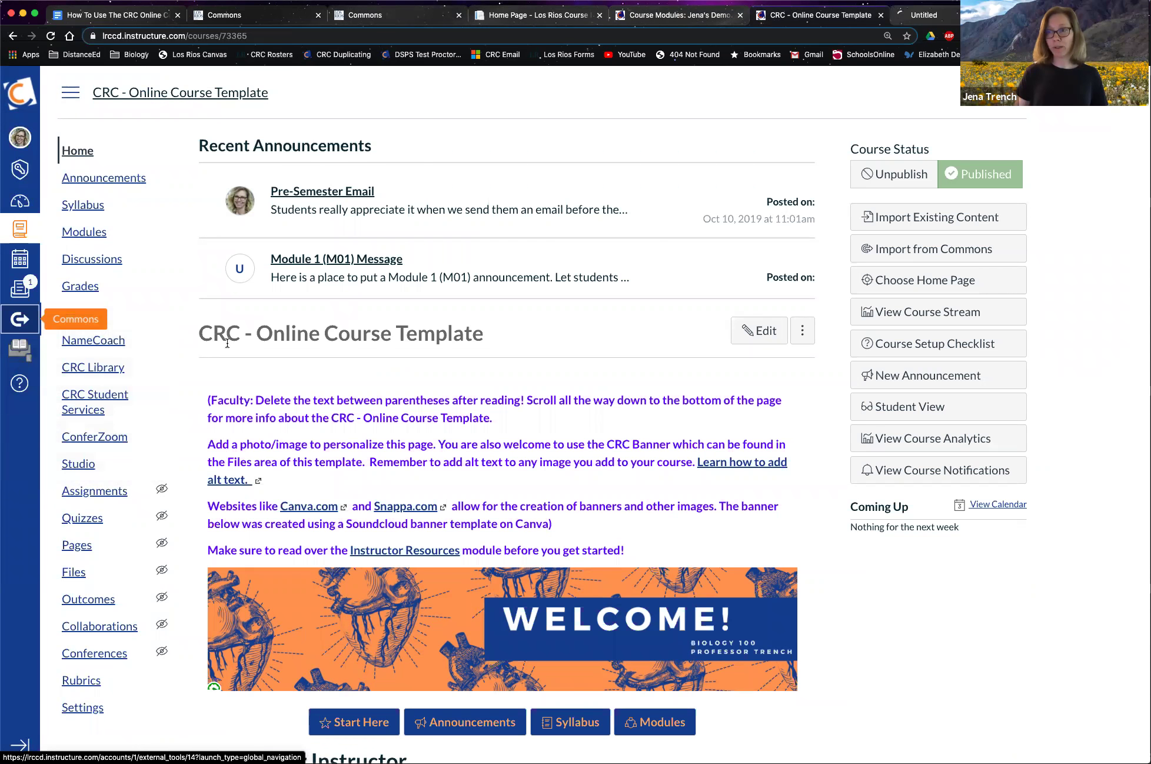
key("ctrl+Tab")
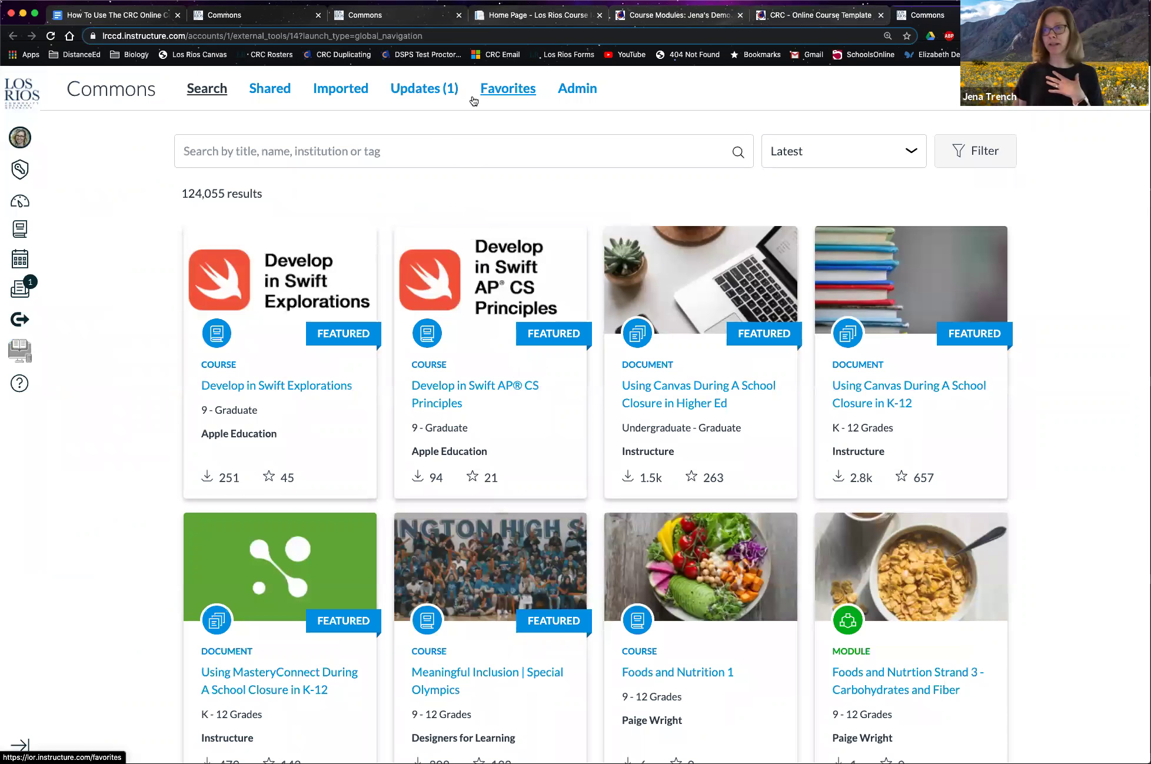
- Open the Commons updates and examine which course the CRC - Brand Shell update applies to
left_click(414, 90)
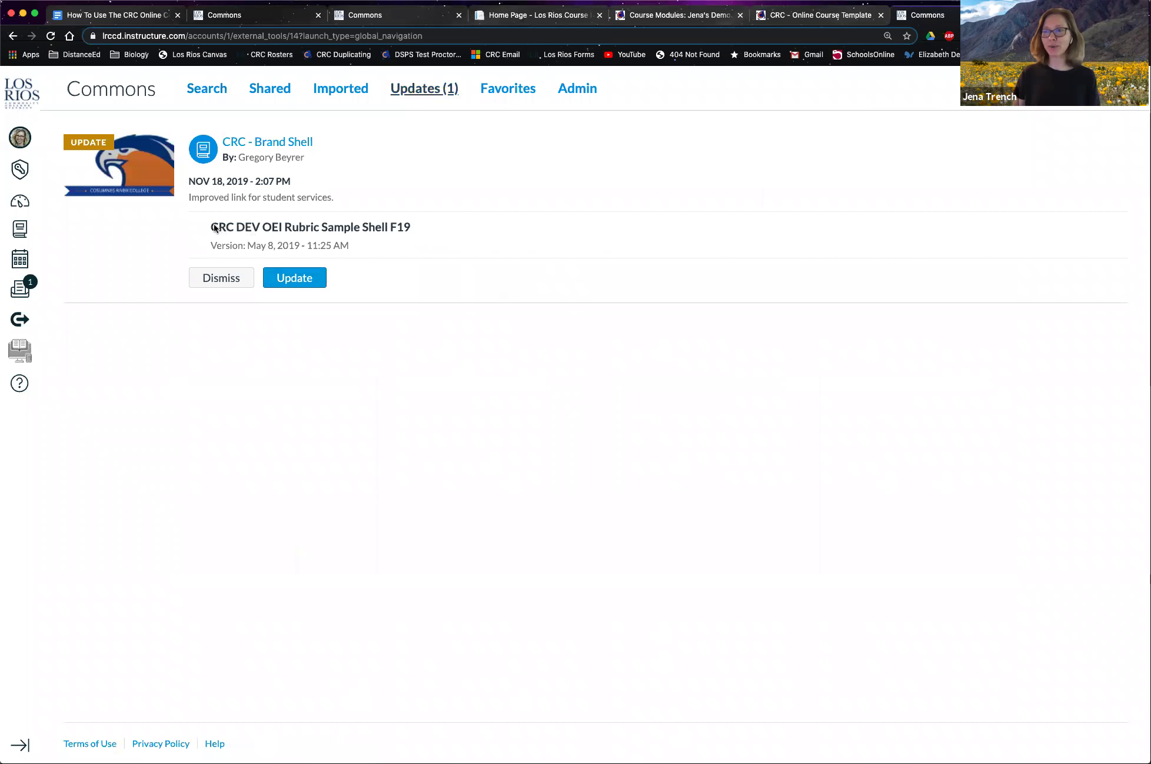
left_click_drag(210, 226, 409, 225)
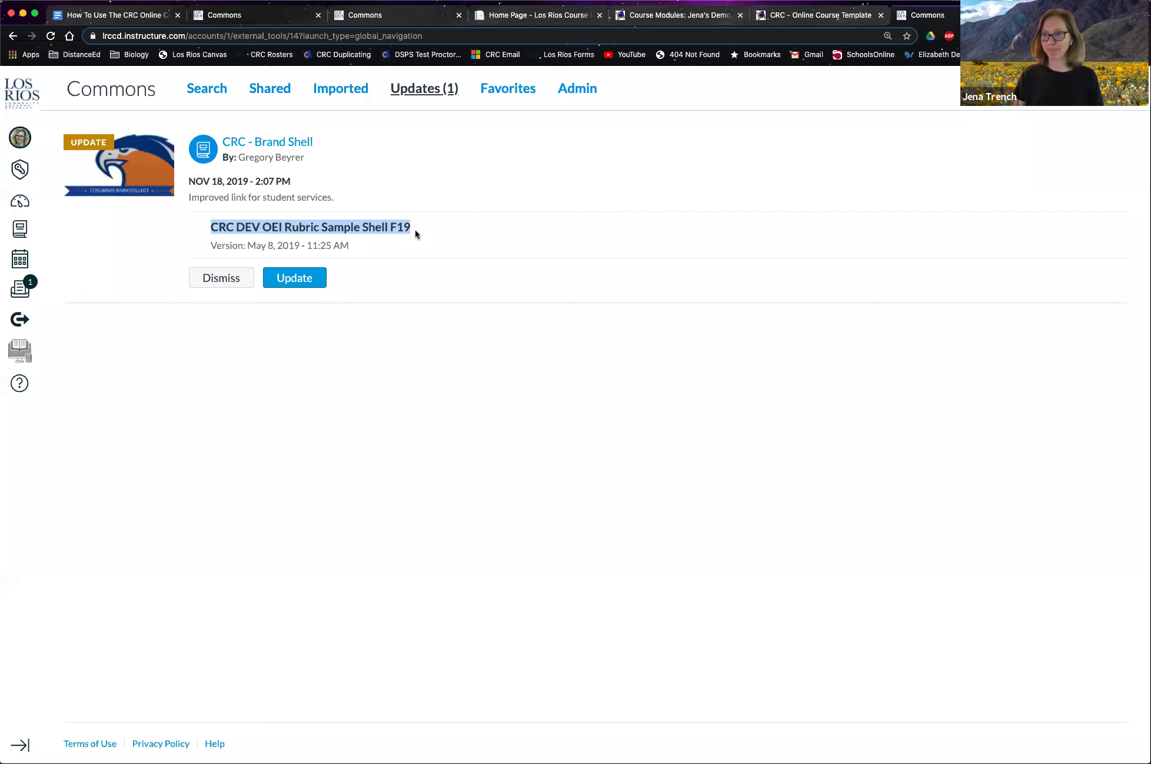
left_click(396, 230)
left_click_drag(209, 227, 410, 228)
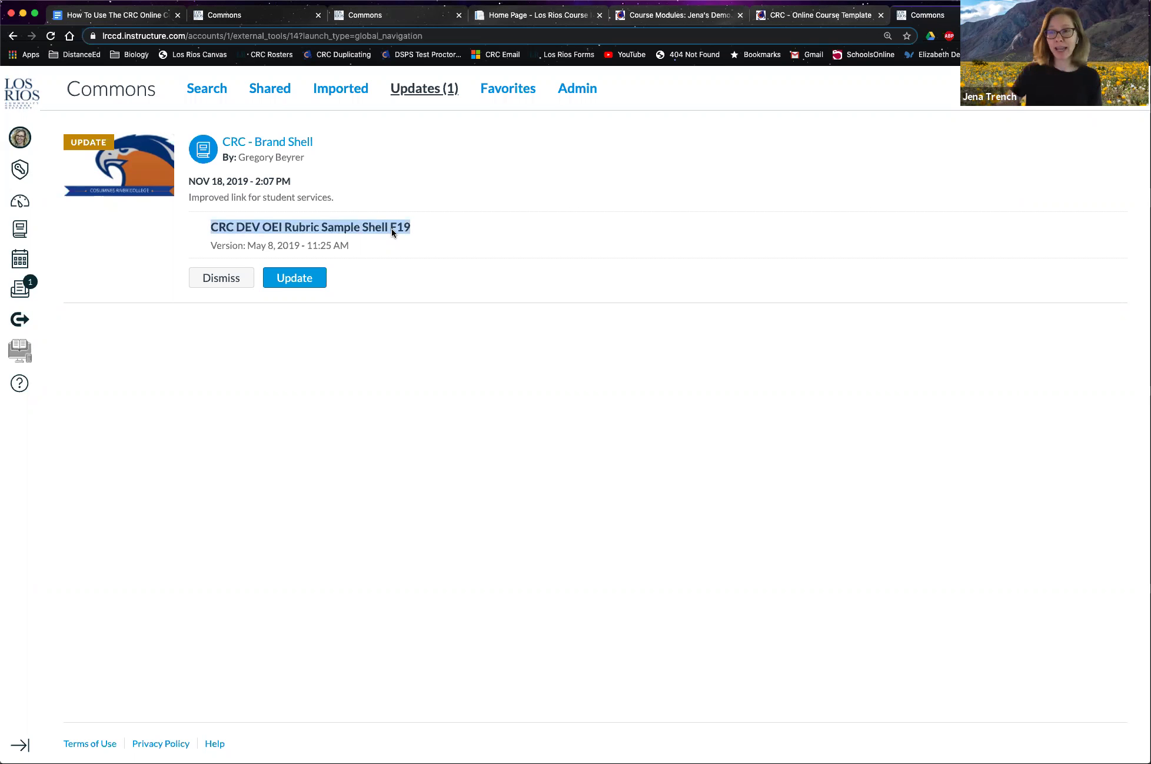
left_click(201, 229)
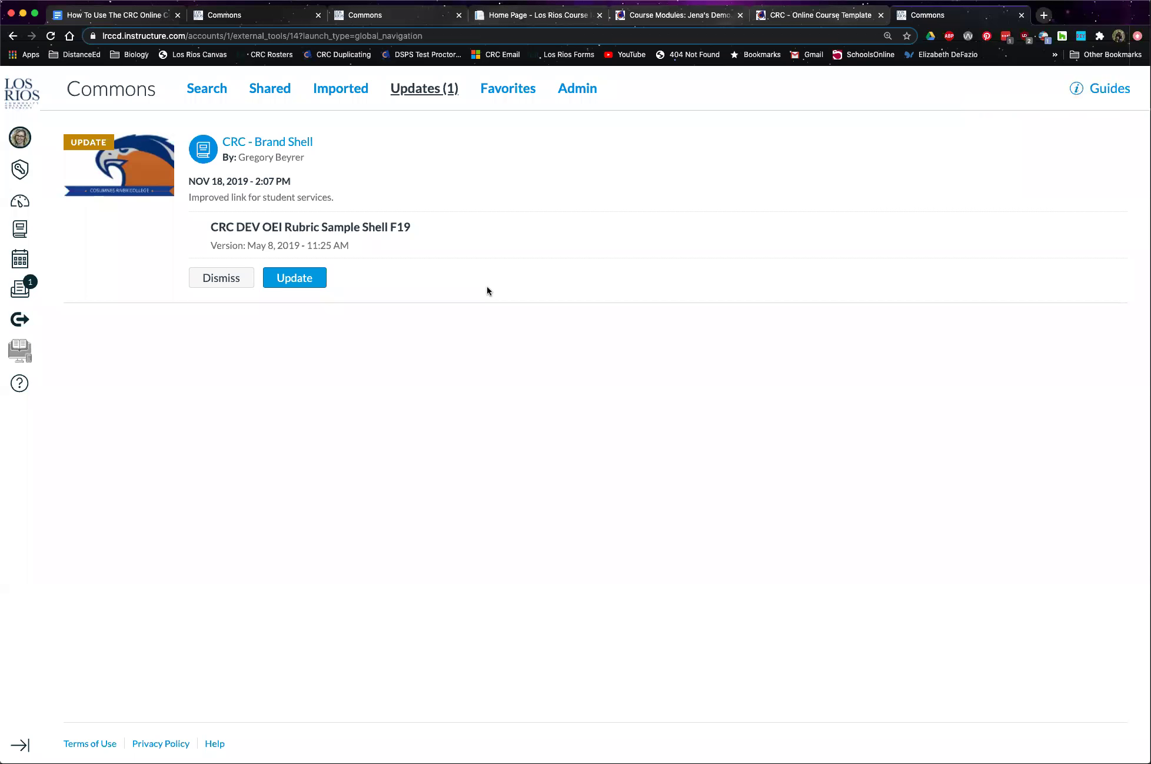
scroll(486, 286, "down", 1)
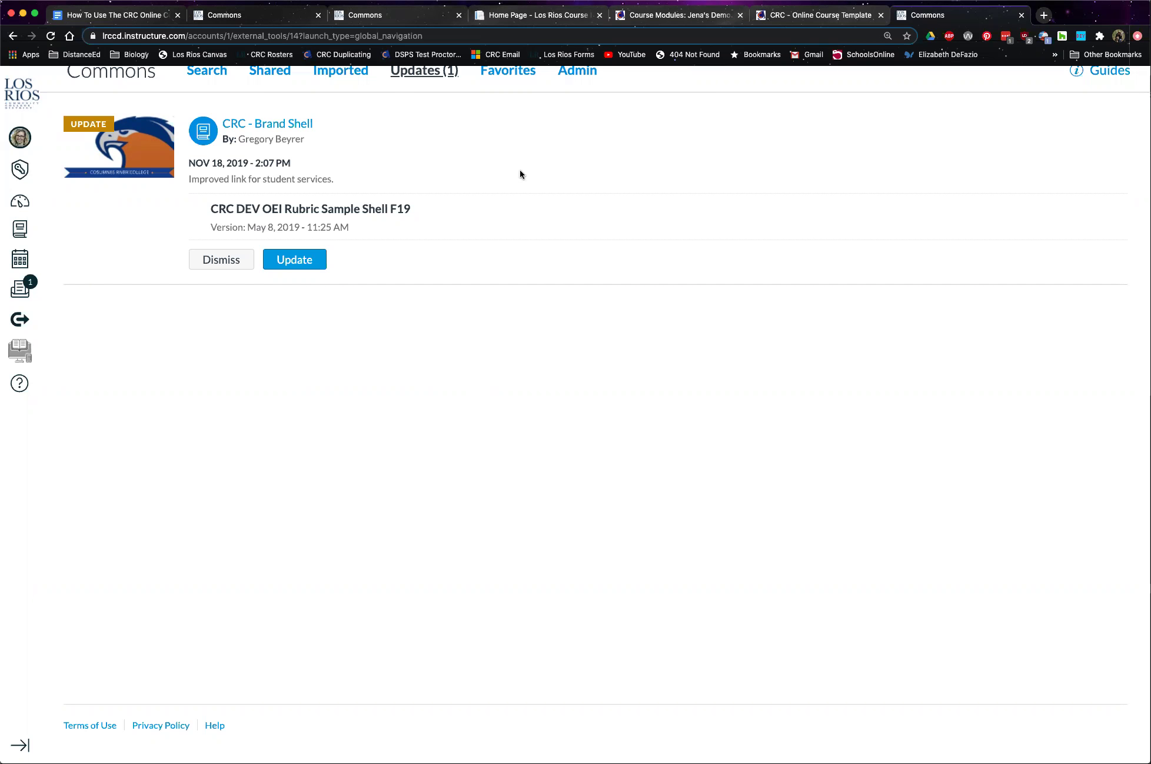
- Return to the Demo Shell's Modules page and review the Instructor Resources, Lab Waiver and Module 0 - Course Orientation items
key("ctrl+shift+Tab")
key("ctrl+shift+Tab")
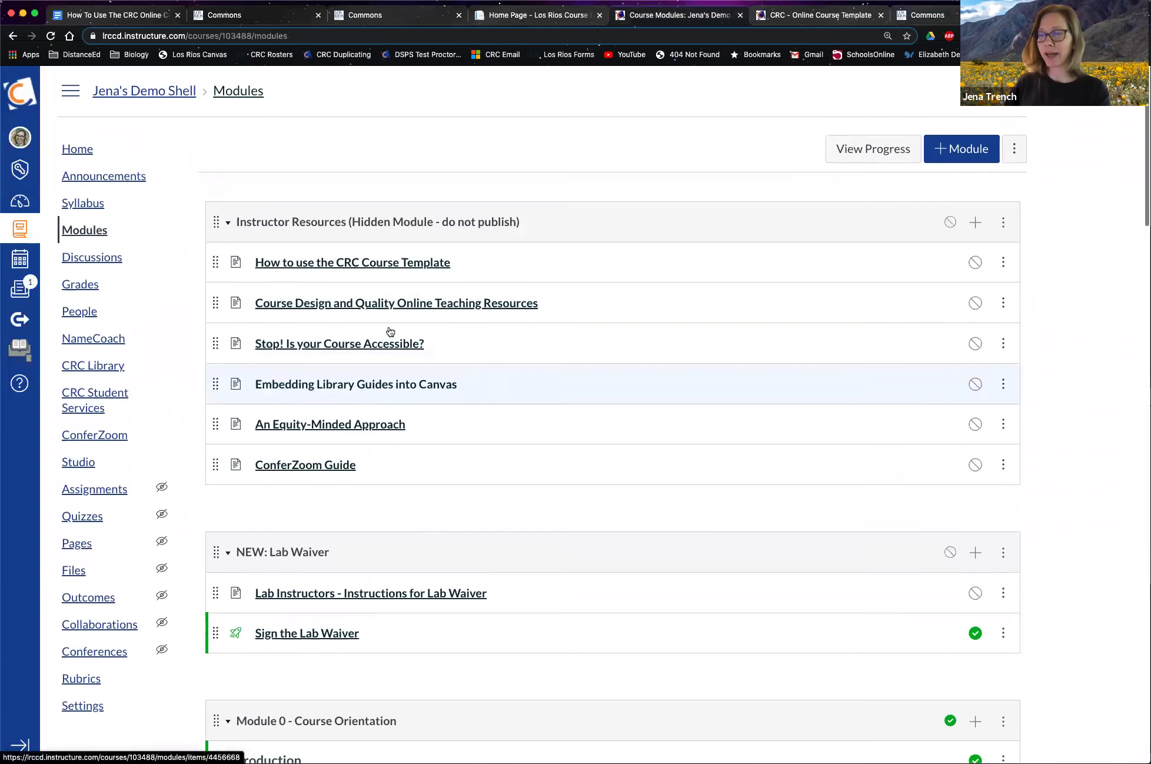
scroll(381, 323, "down", 3)
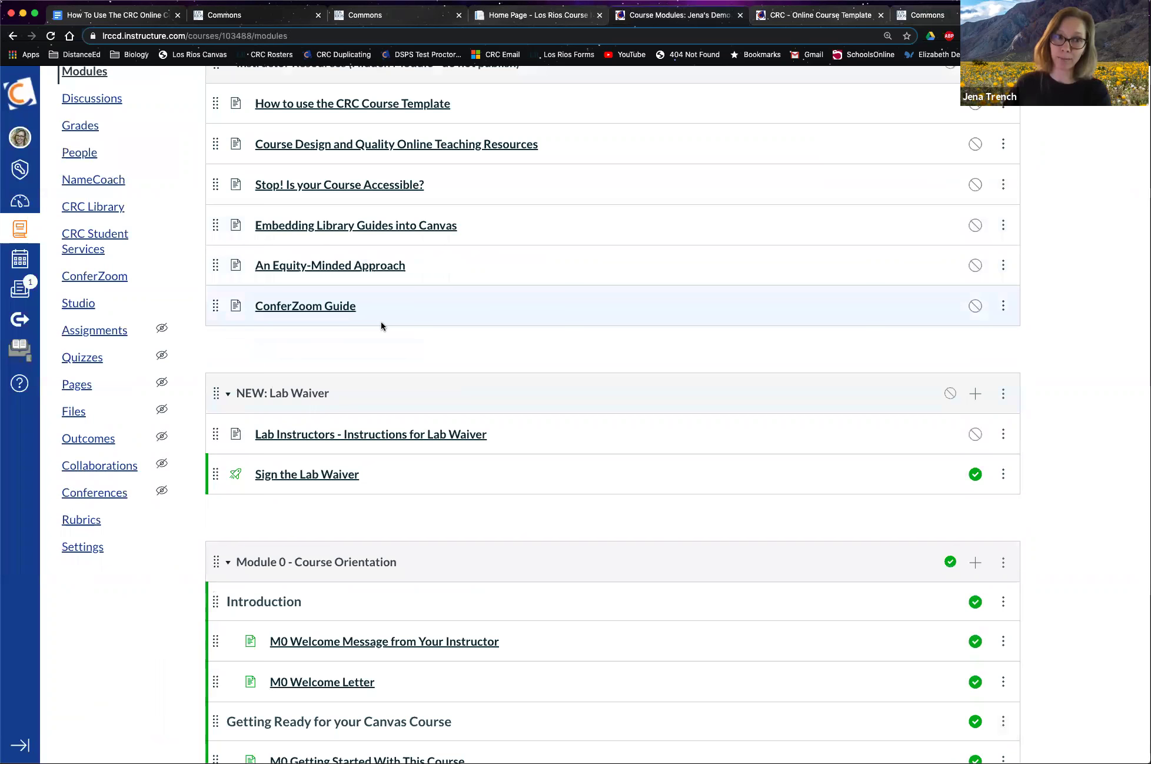
scroll(420, 350, "down", 2)
scroll(420, 351, "down", 6)
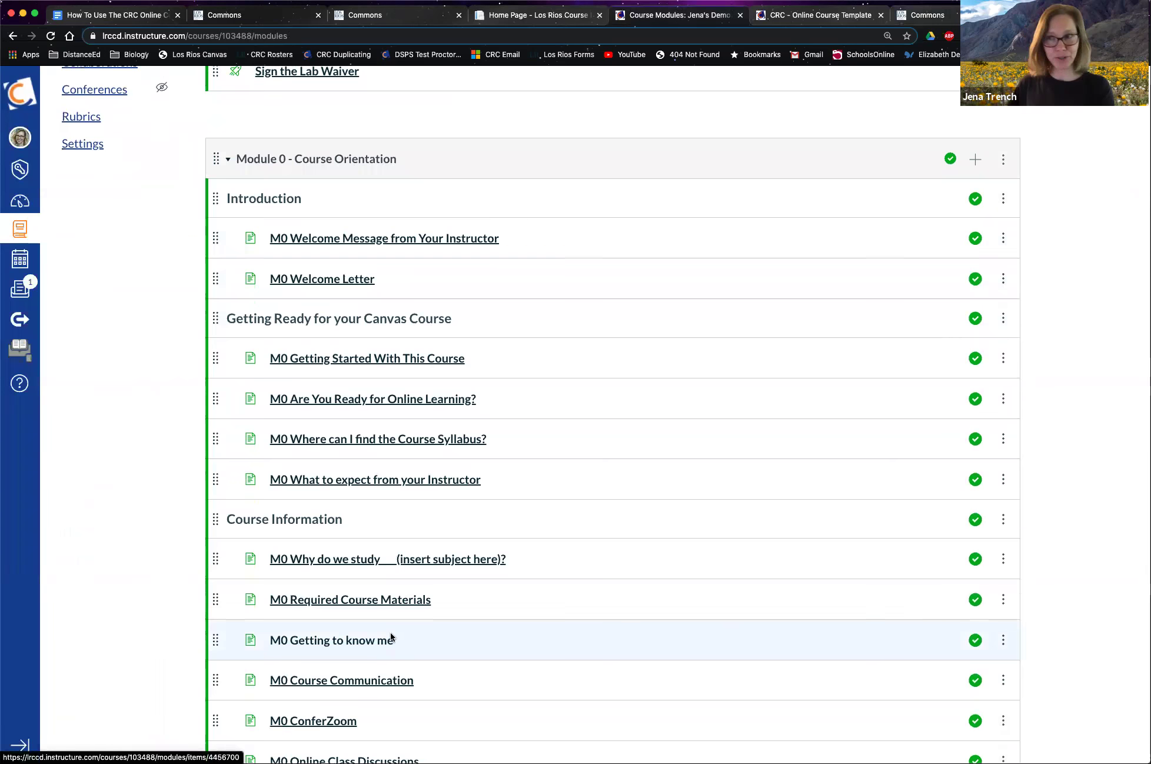
scroll(390, 632, "up", 10)
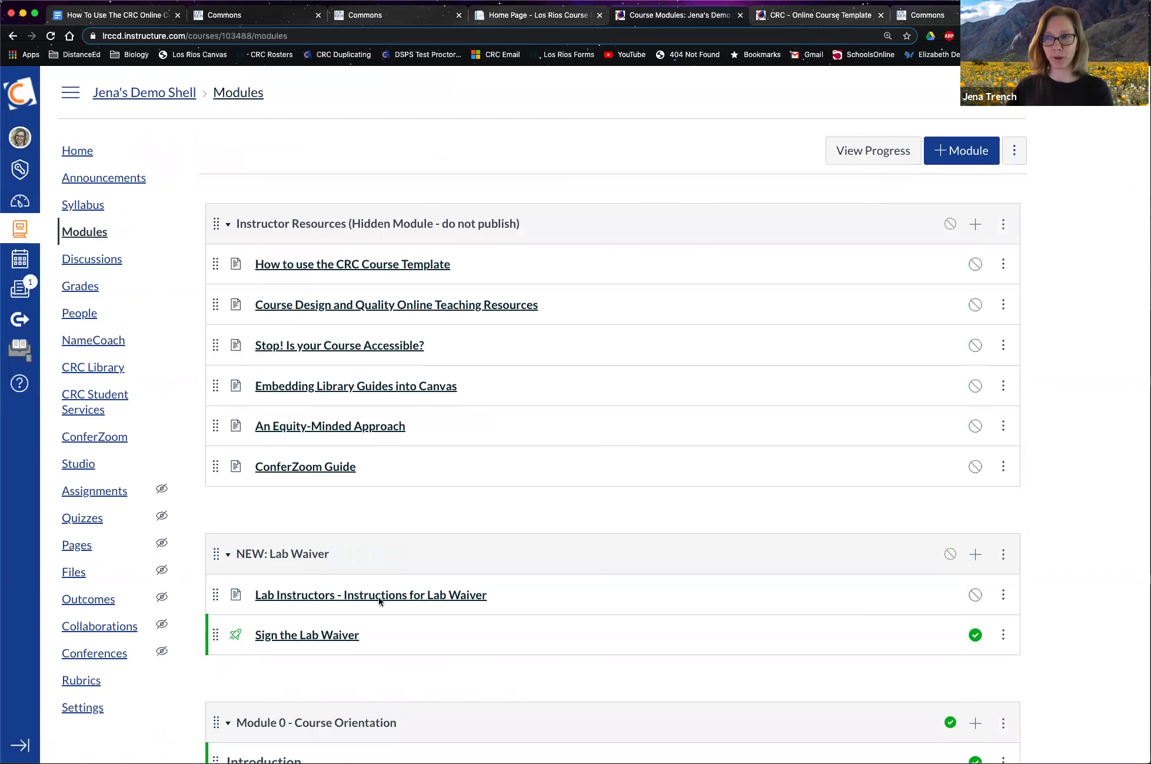
scroll(364, 680, "down", 3)
scroll(361, 678, "up", 3)
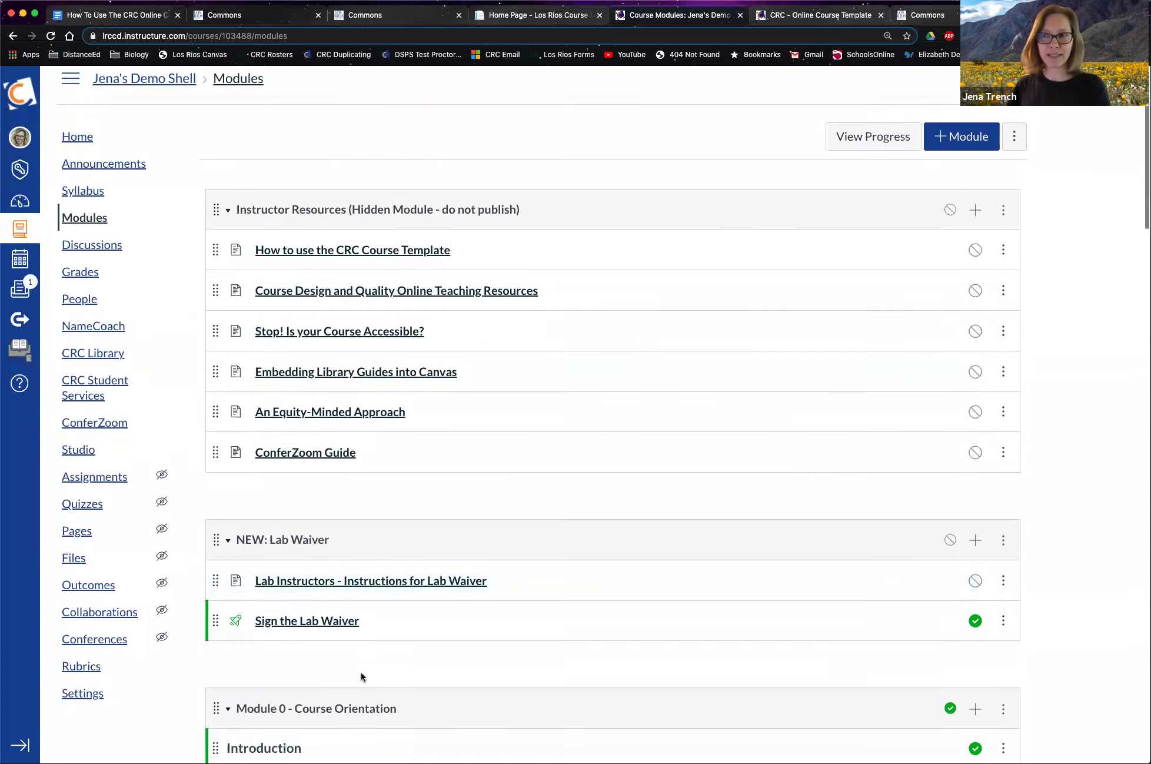
- Examine the Demo Shell's course settings and home page for the available course options
left_click(82, 710)
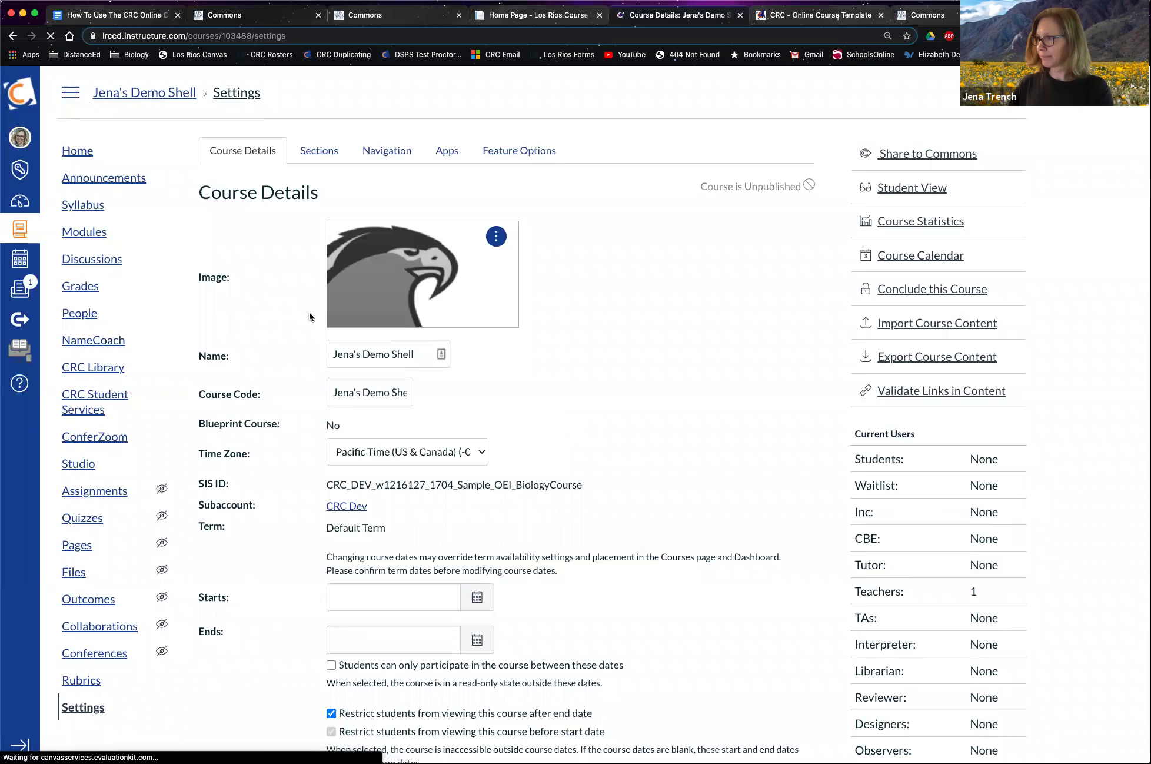
left_click(76, 150)
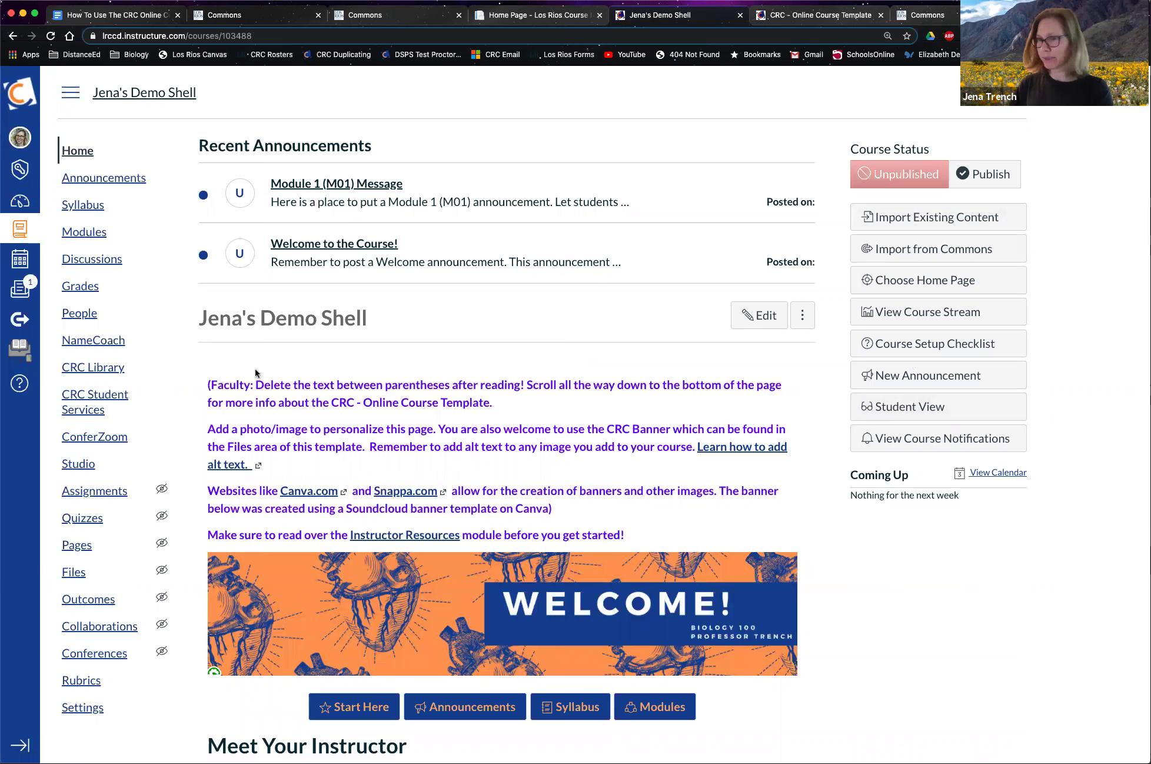
left_click(83, 707)
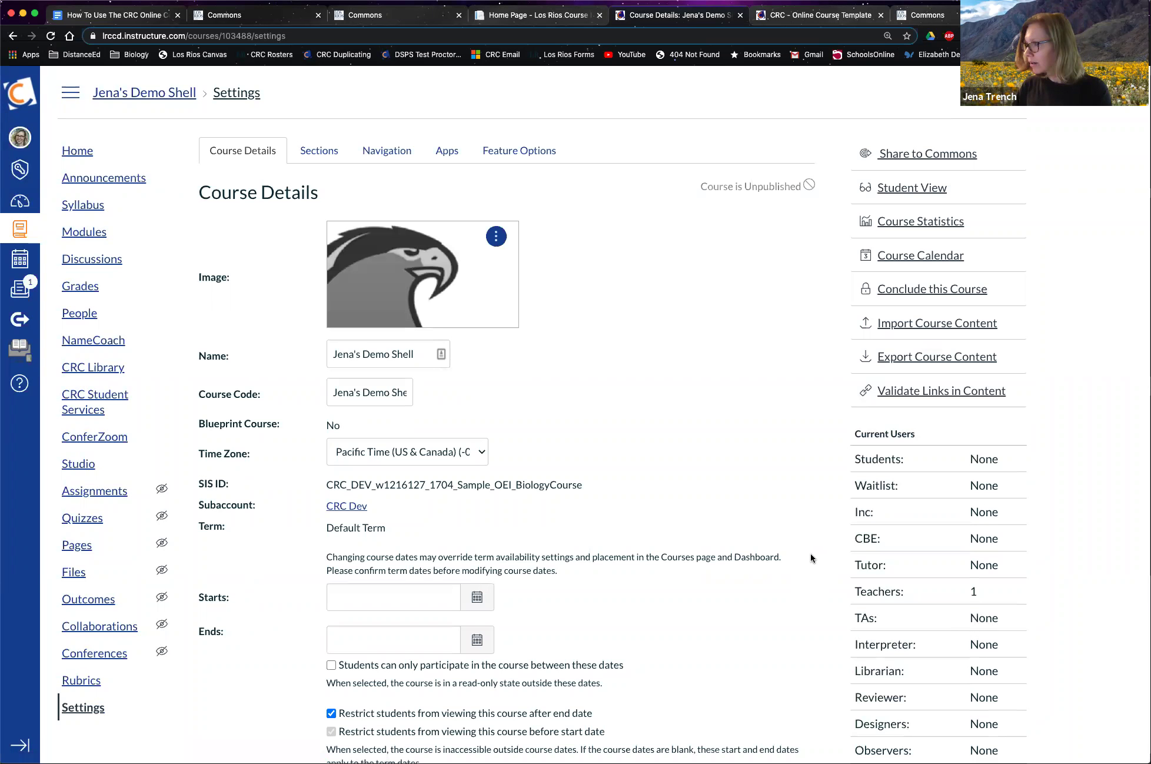
left_click(80, 154)
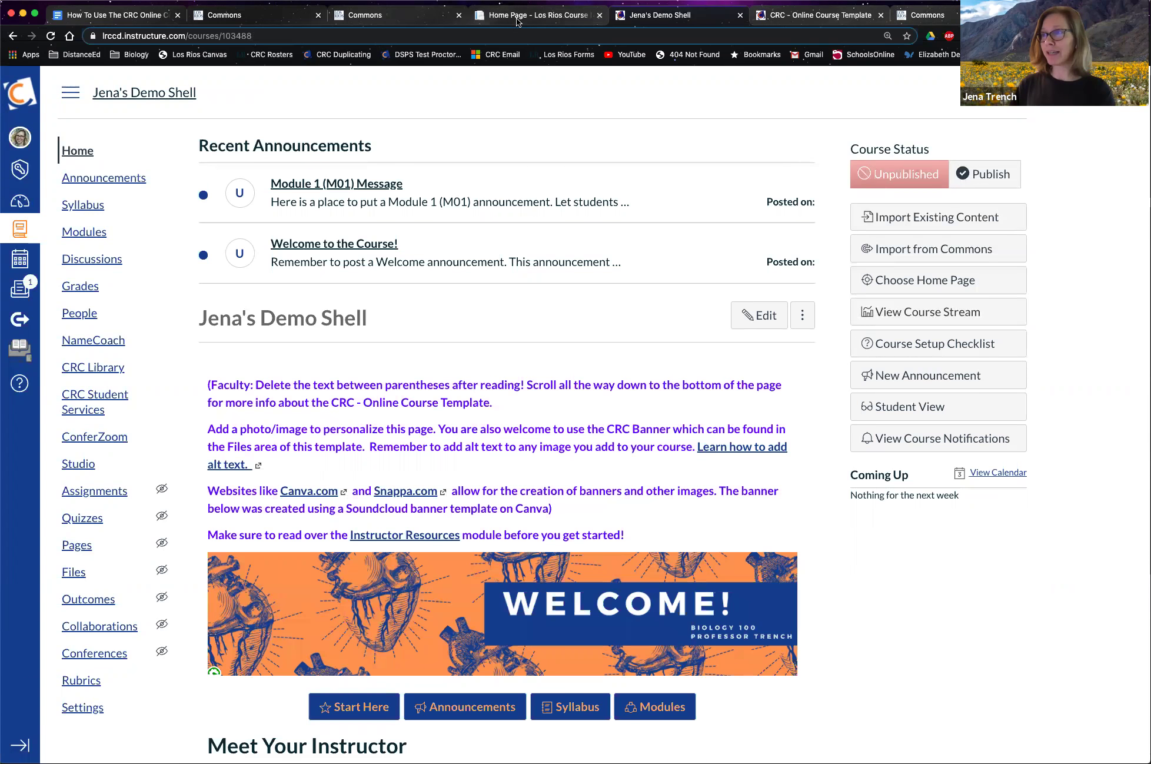
- Switch back to the Commons updates and review the update option for the CRC - Brand Shell
left_click(843, 14)
left_click(898, 15)
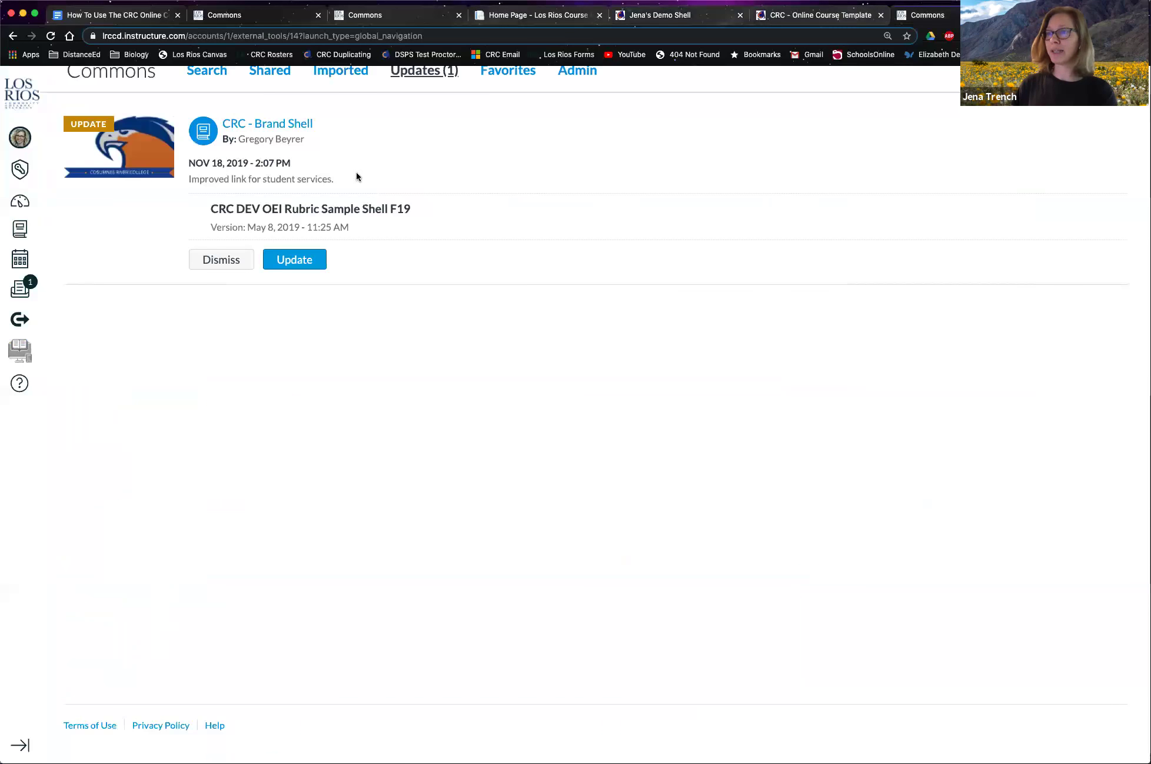
scroll(409, 124, "up", 1)
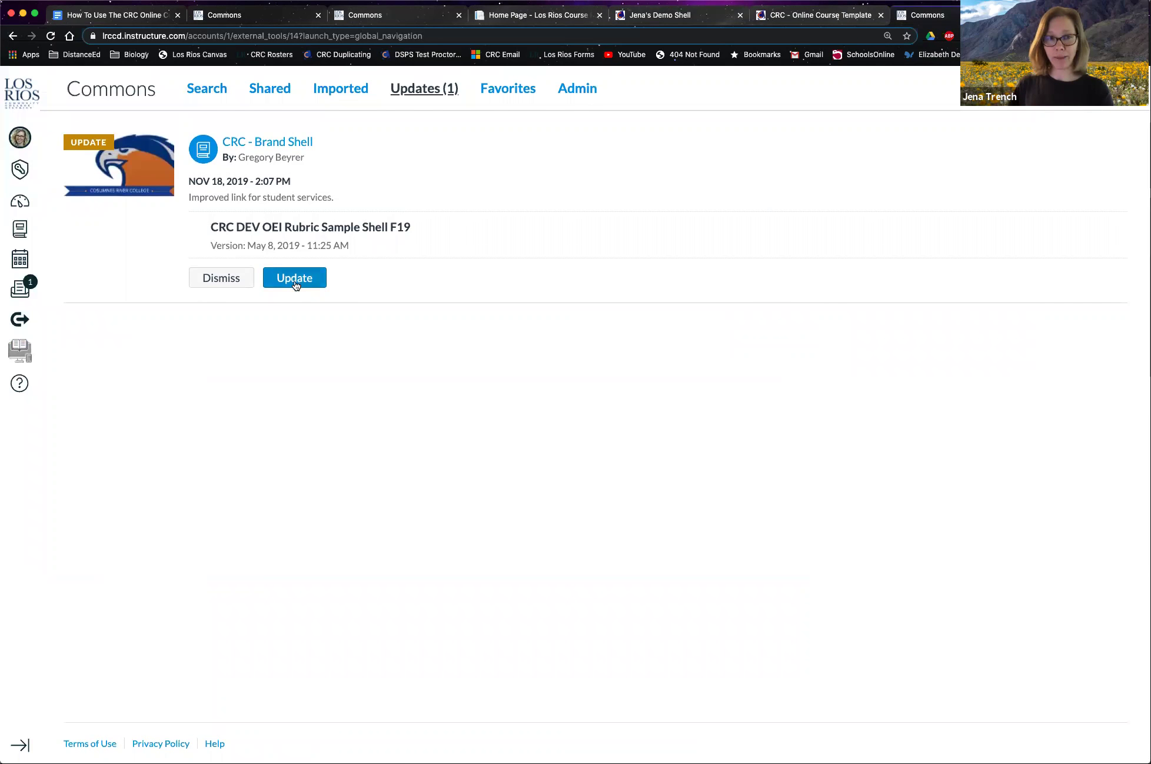
- Return to the Demo Shell course and reopen its Modules page to view the imported modules
left_click(637, 15)
left_click(73, 234)
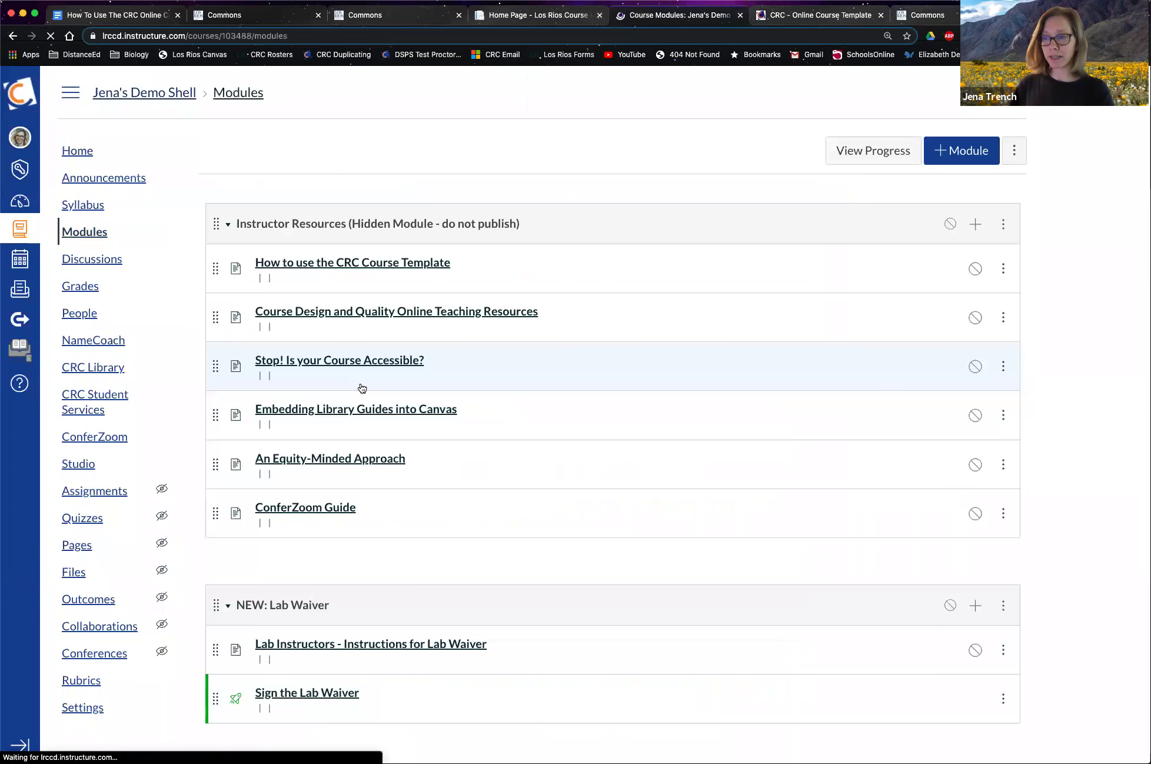
scroll(383, 377, "down", 2)
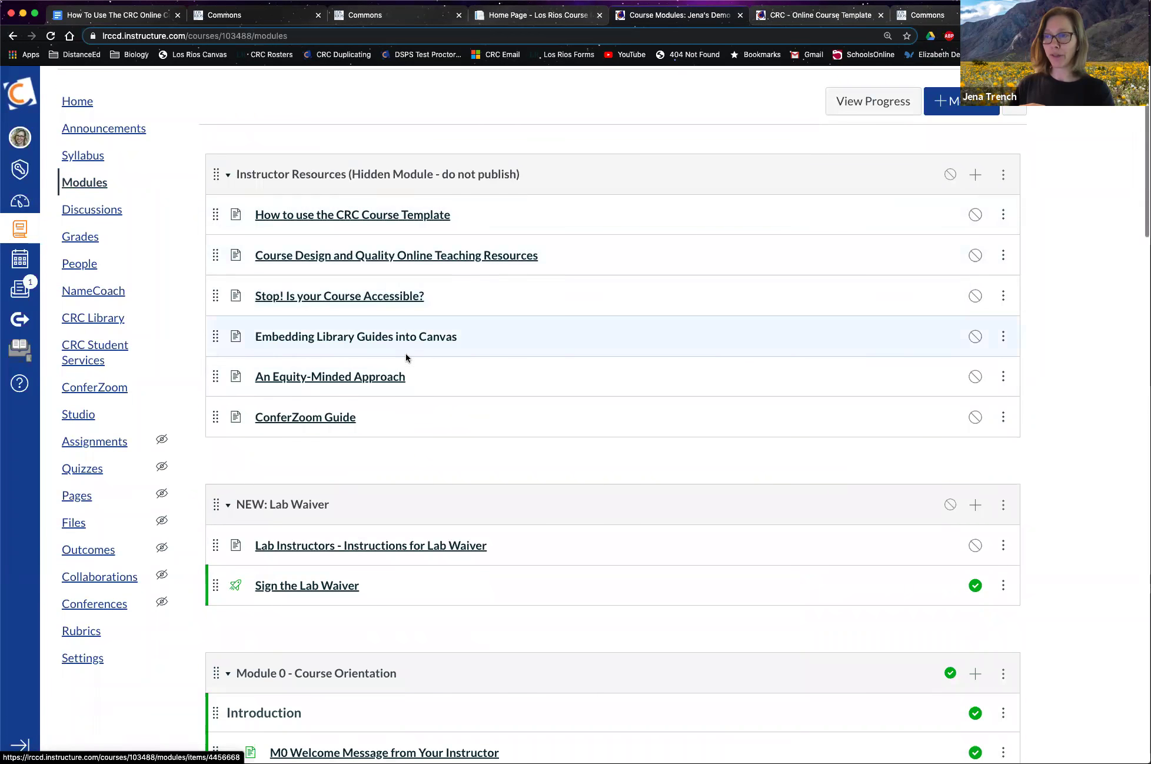
- Review the Demo Shell's imported modules from Module 0 - Course Orientation through the New Orientation Module
scroll(353, 283, "down", 10)
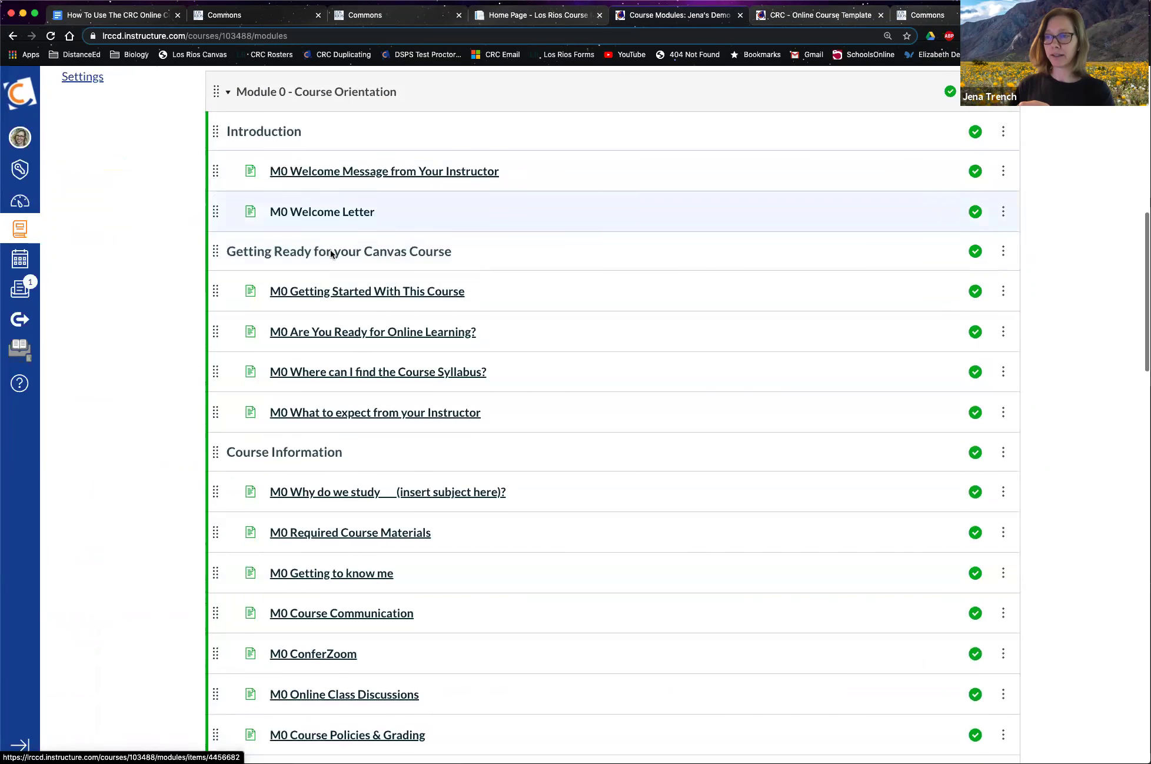
scroll(303, 611, "down", 1)
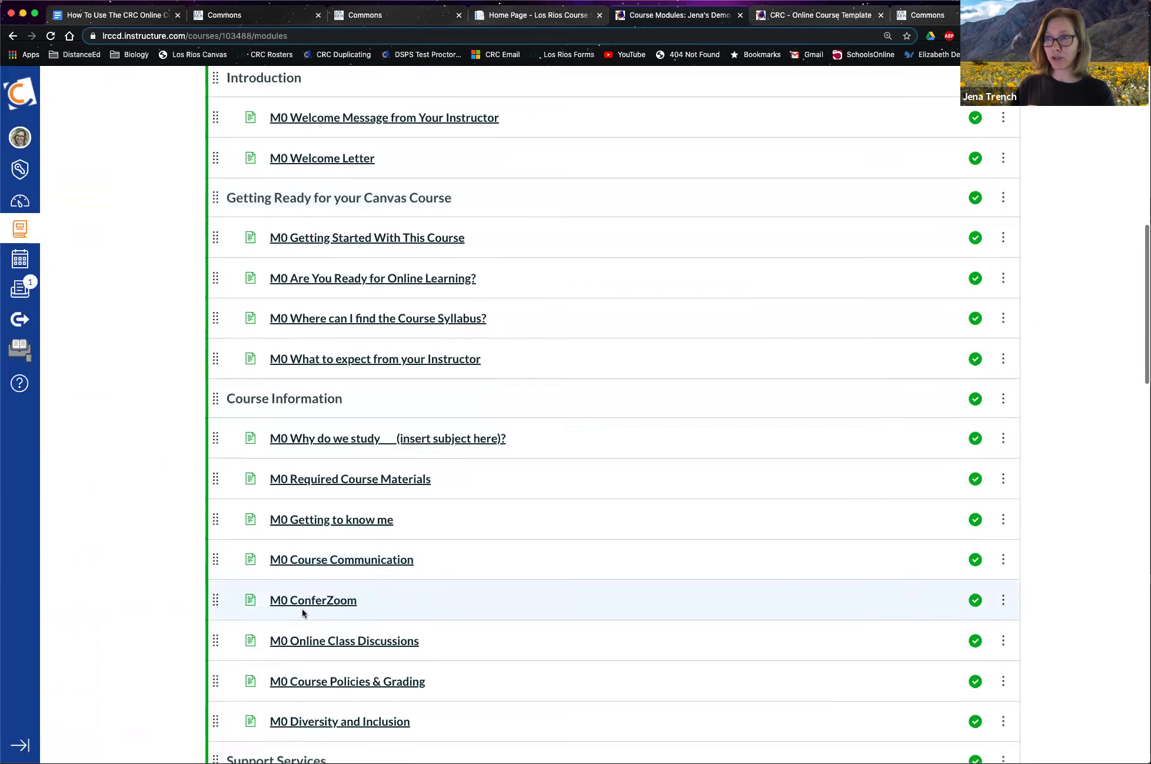
scroll(303, 611, "down", 20)
scroll(302, 606, "down", 5)
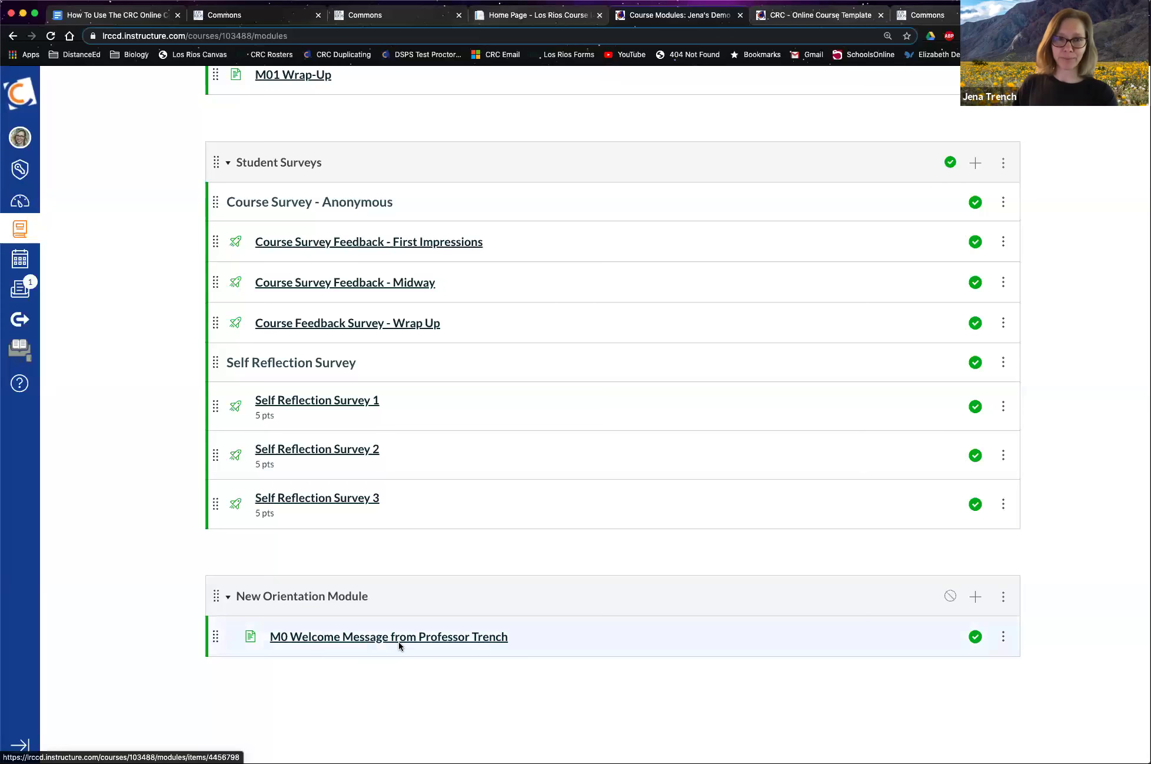
scroll(399, 642, "up", 10)
scroll(397, 646, "up", 8)
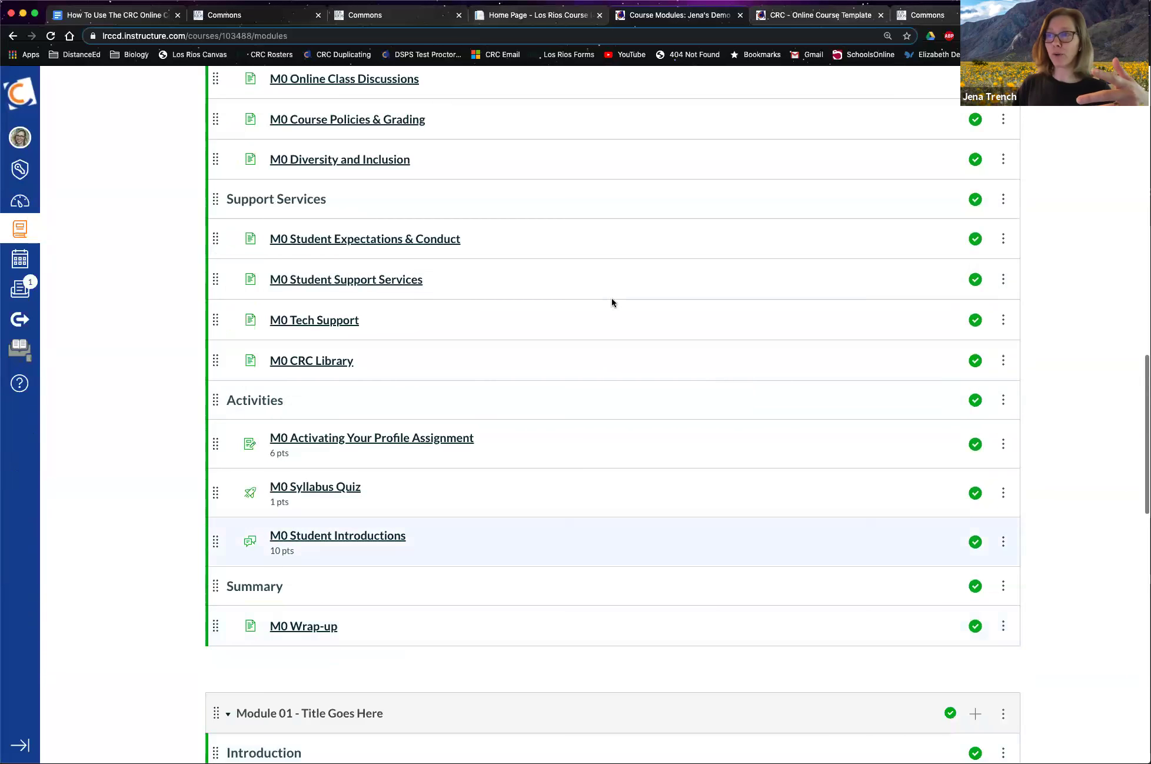
- Return to the CRC - Online Course Template resource in Commons and close the Help menu covering it
left_click(818, 15)
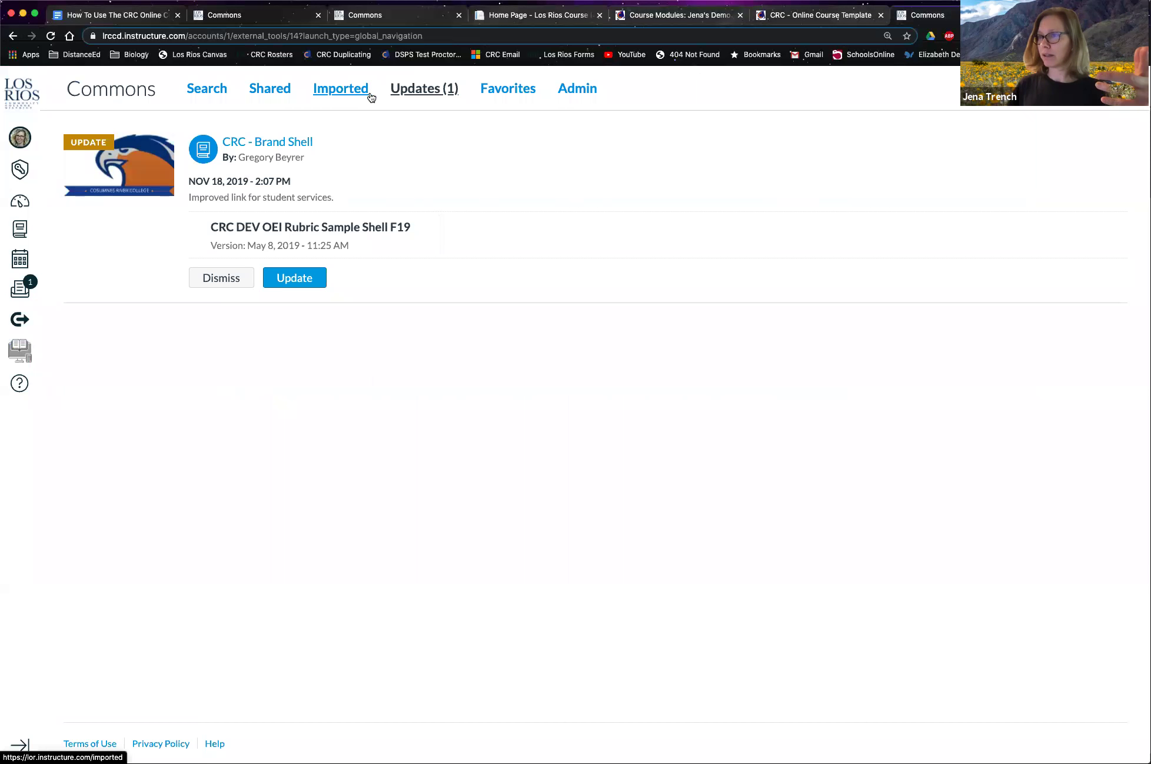
left_click(380, 15)
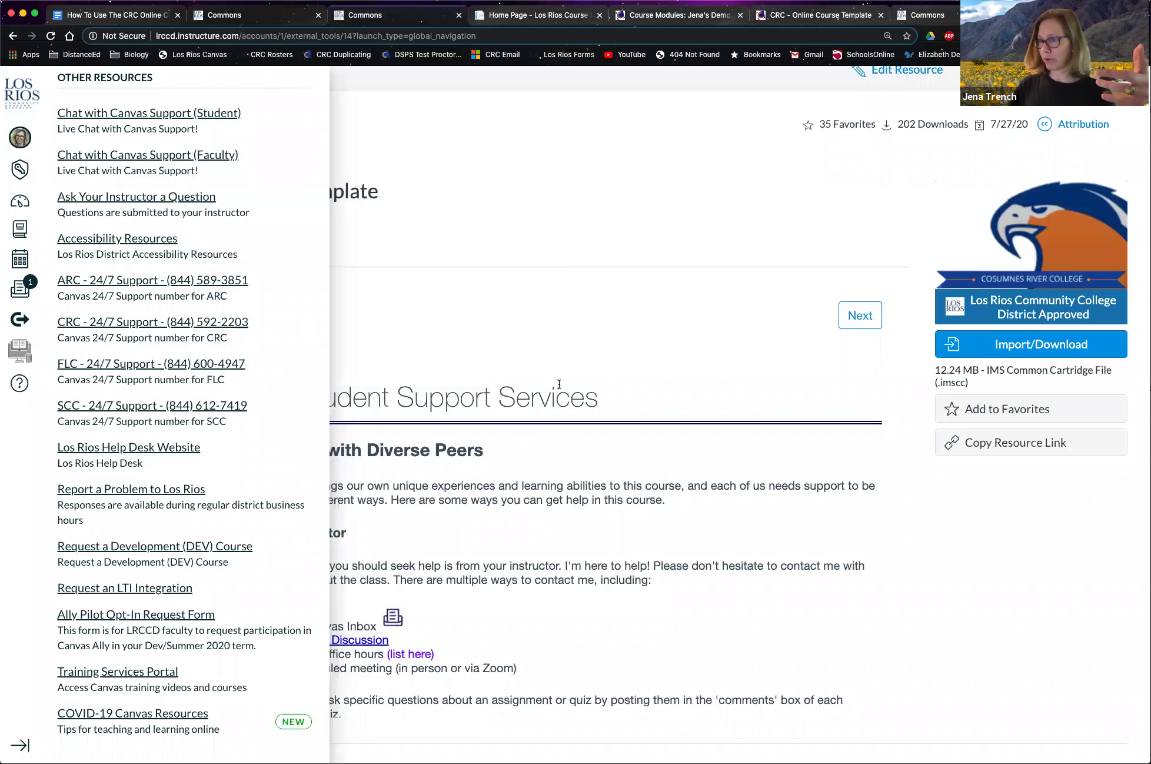
triple_click(380, 145)
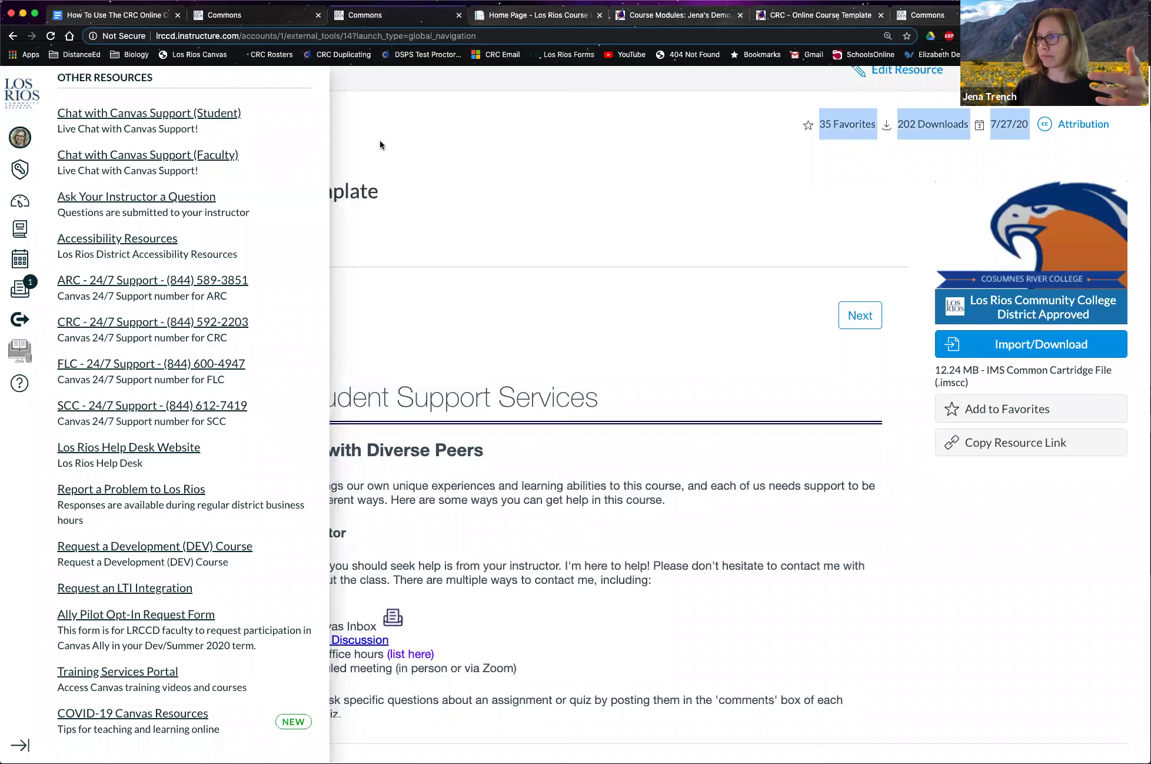
scroll(352, 155, "up", 2)
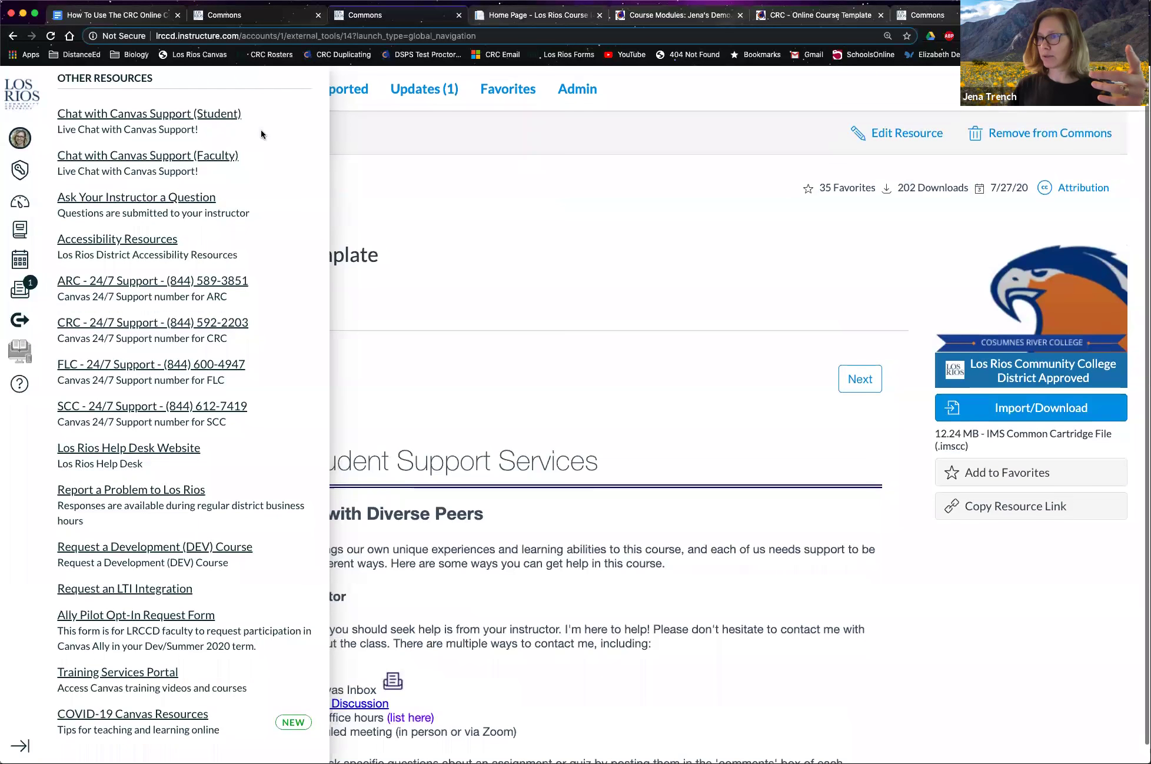
scroll(271, 127, "up", 5)
left_click(313, 82)
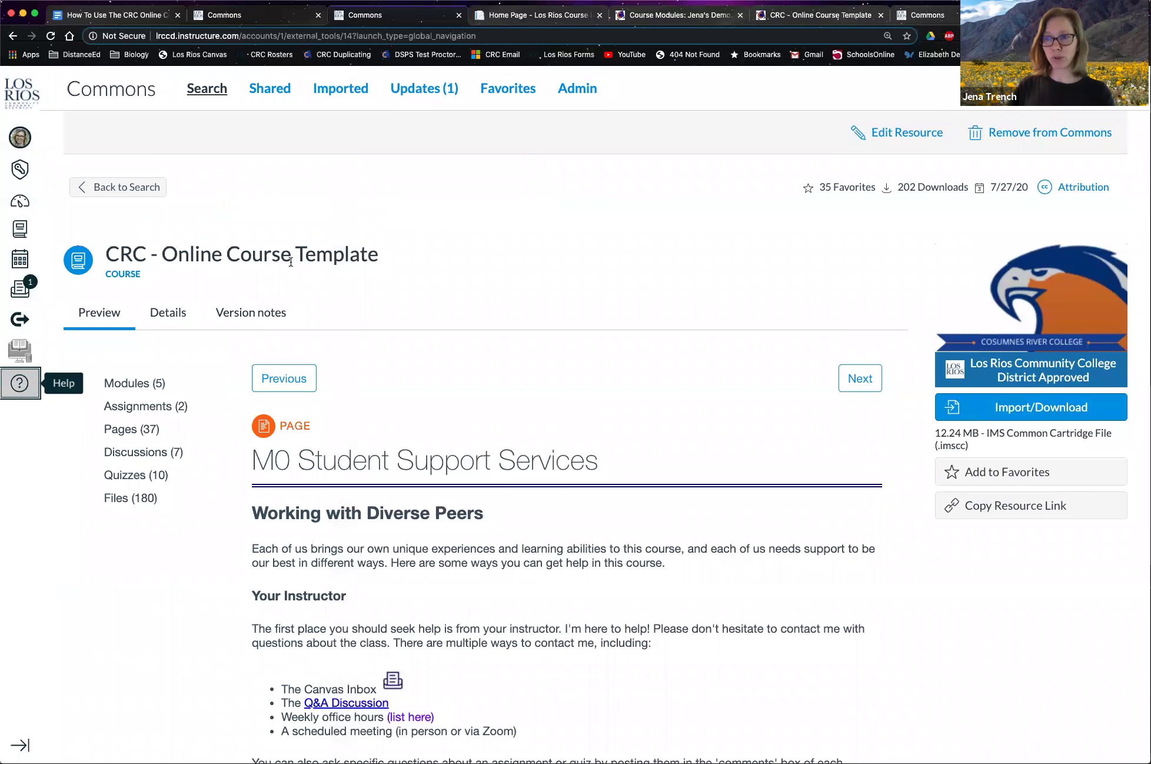
- Open the template's version notes and highlight the Jul 27, 2020 entry about the Lab Waiver survey
left_click(265, 314)
scroll(394, 333, "down", 2)
scroll(291, 402, "down", 3)
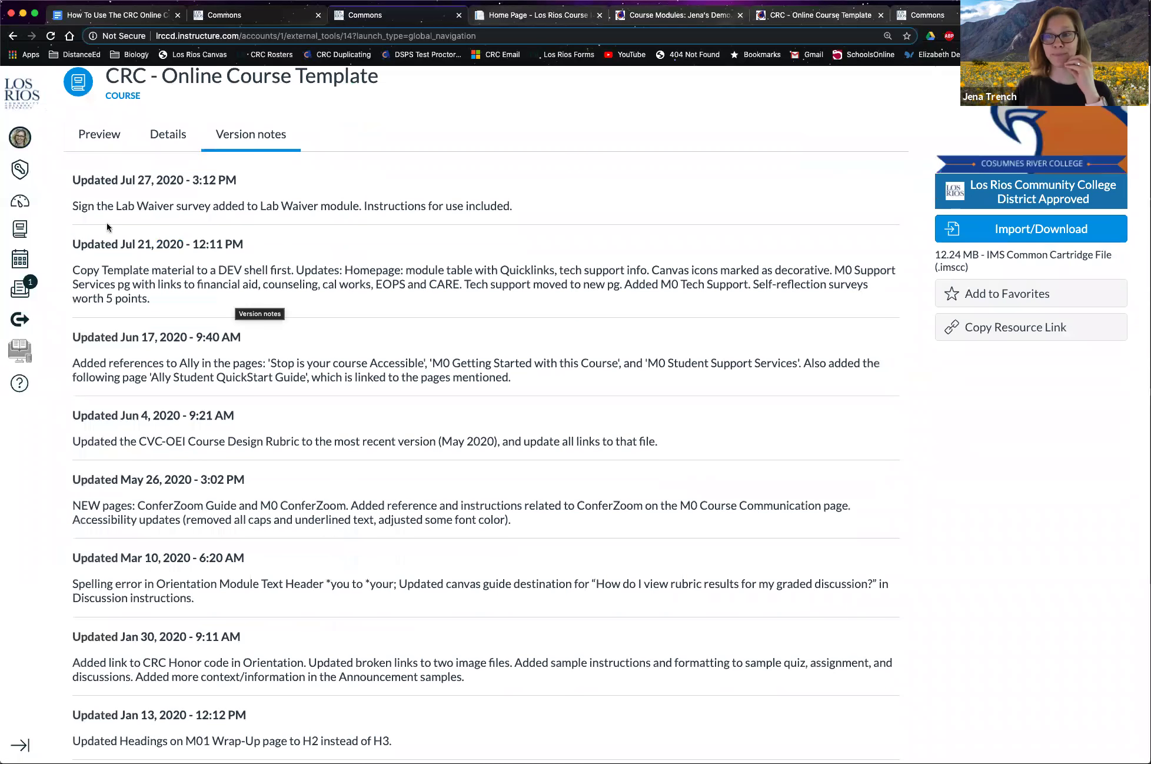
left_click_drag(70, 181, 228, 175)
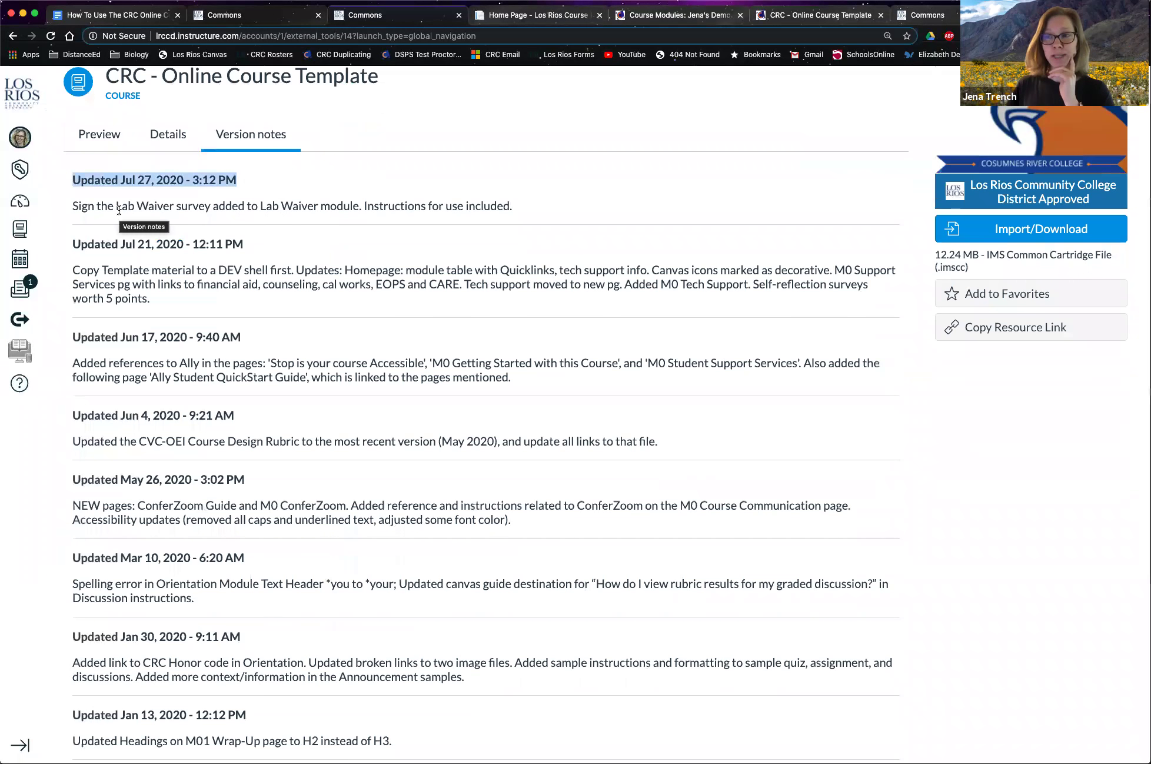
left_click_drag(118, 209, 344, 214)
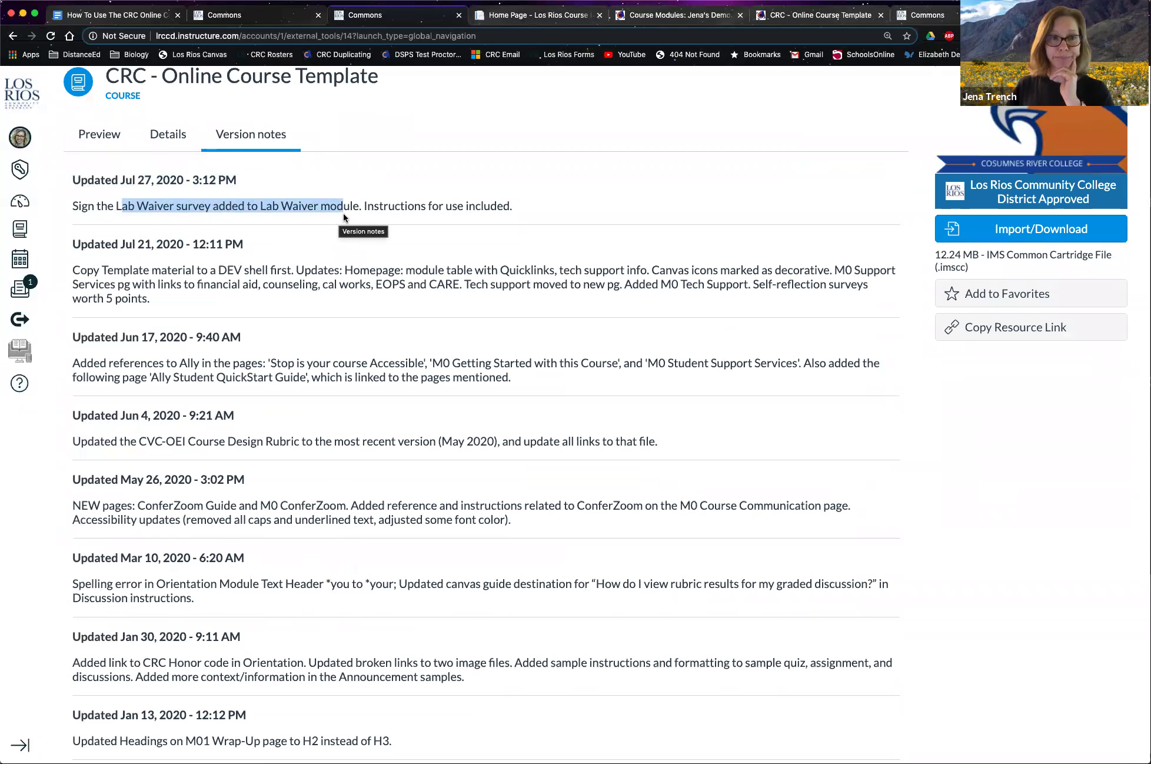
left_click_drag(115, 205, 358, 206)
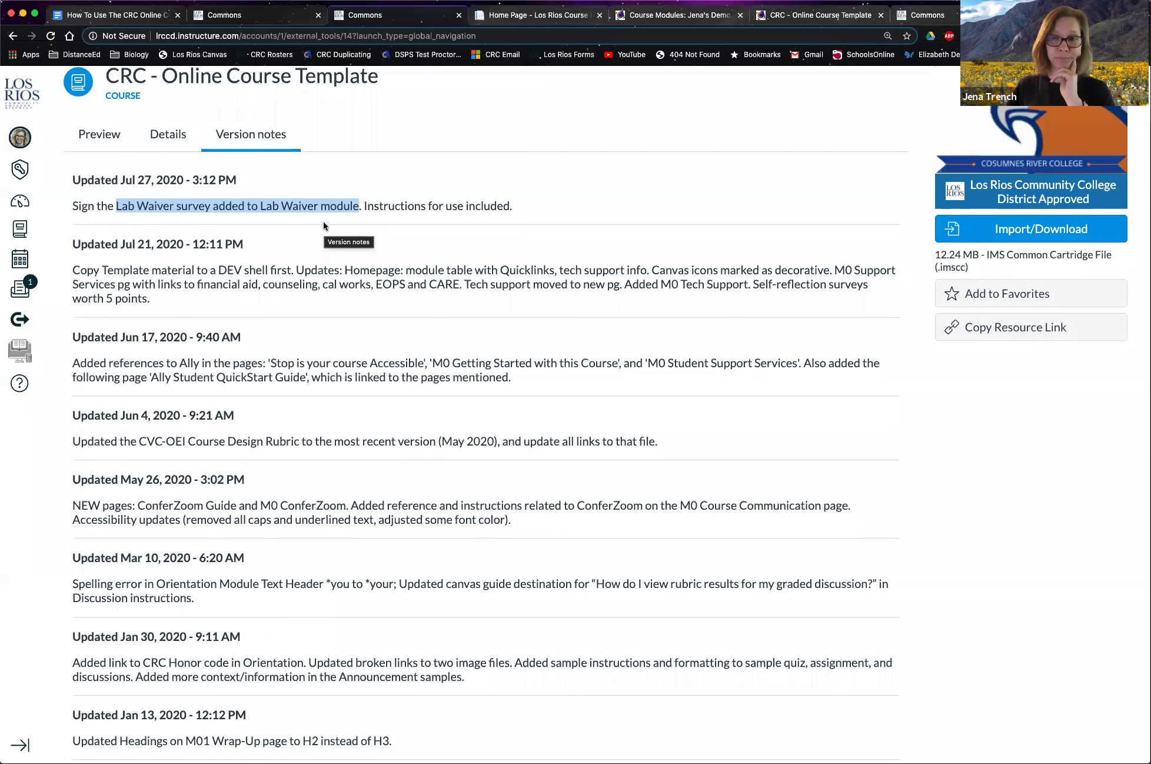
left_click(363, 184)
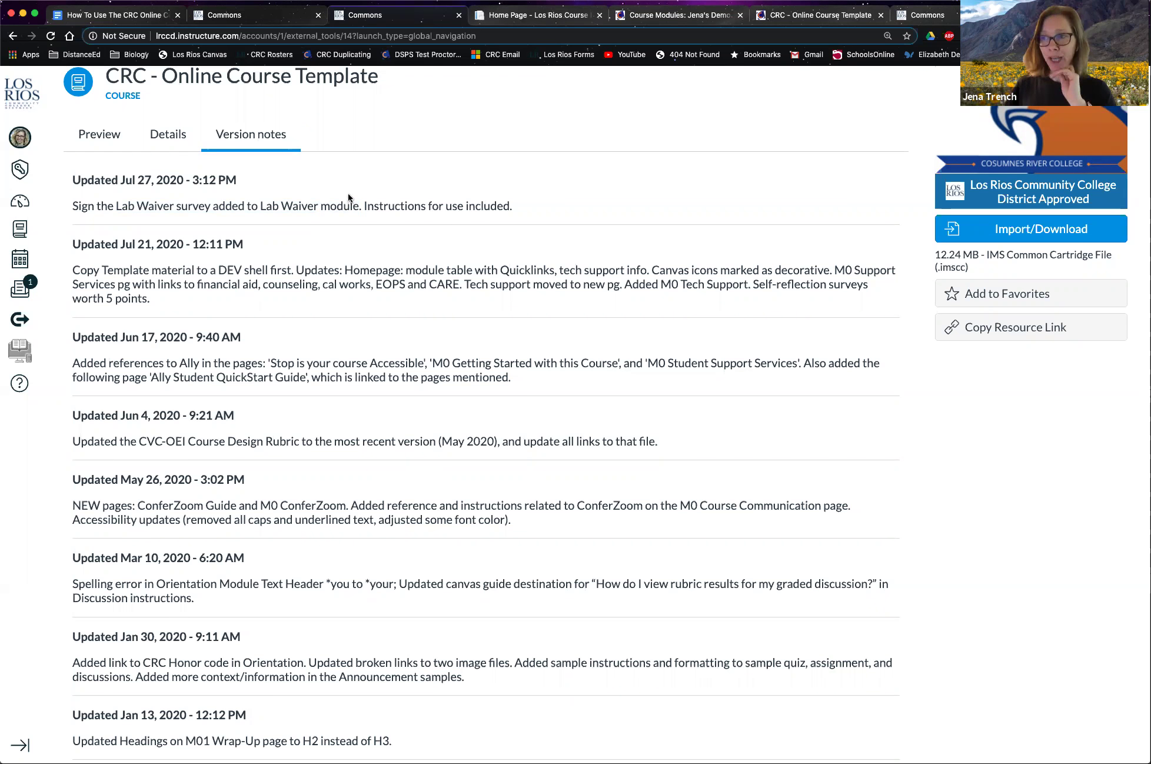
scroll(347, 195, "up", 1)
scroll(346, 194, "up", 3)
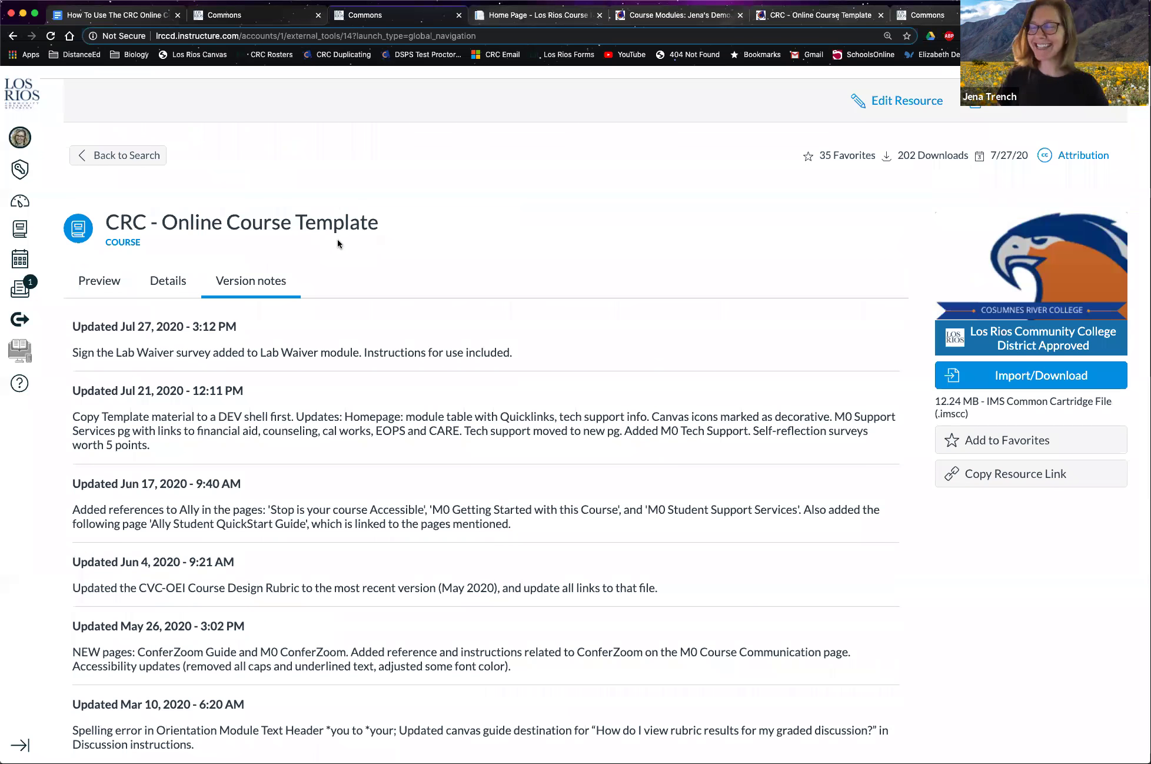
- Return to the template's preview and open the M0 Getting Started With This Course page
left_click(99, 287)
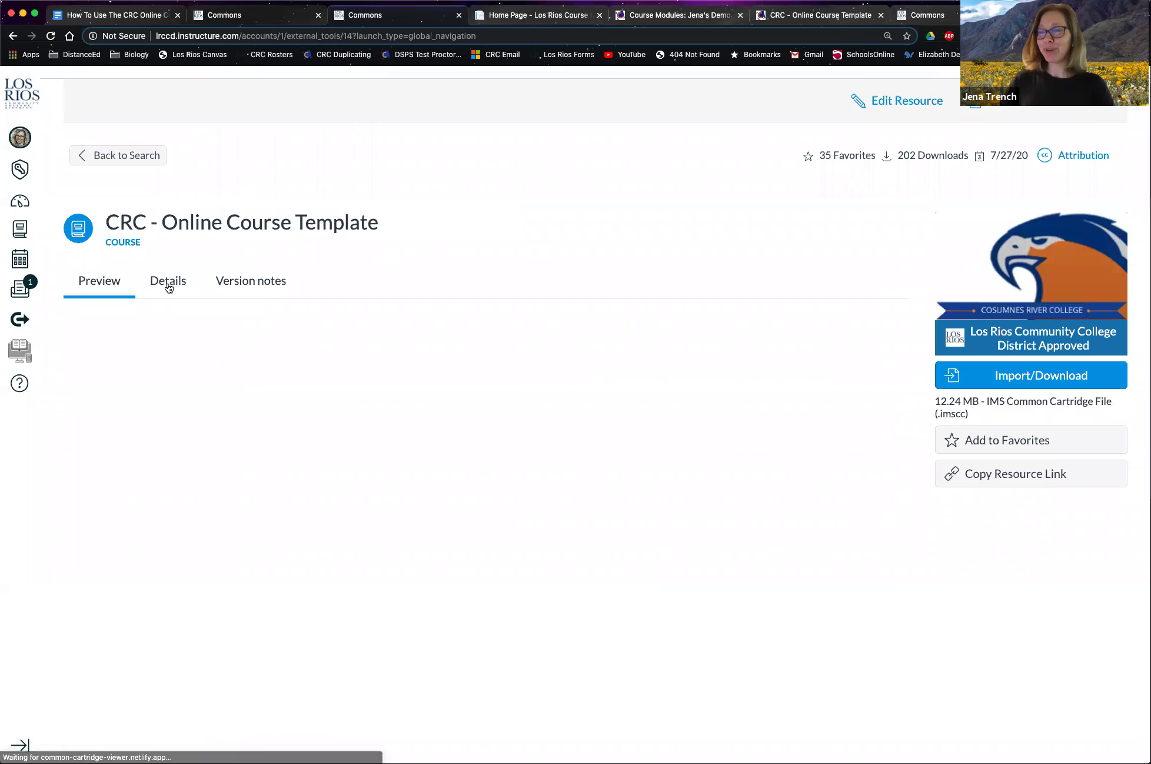
scroll(505, 356, "down", 8)
scroll(501, 351, "down", 4)
left_click(617, 403)
scroll(556, 423, "down", 3)
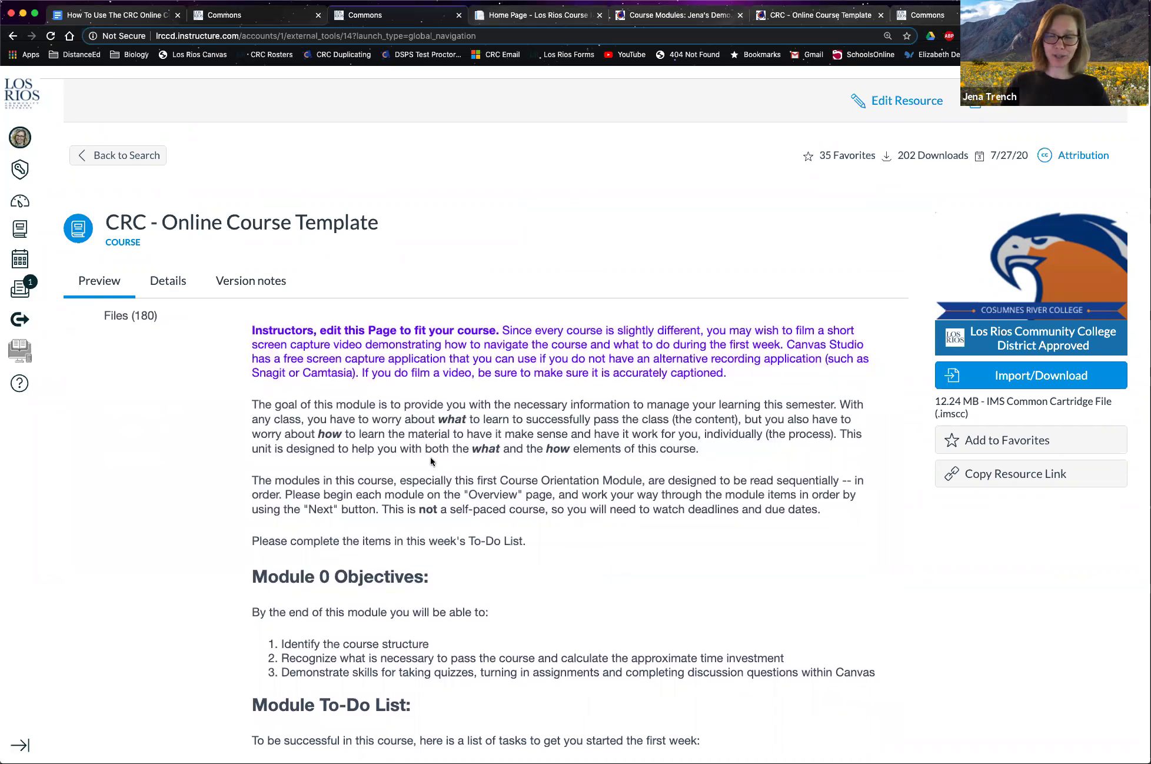
scroll(336, 499, "down", 2)
scroll(337, 501, "down", 2)
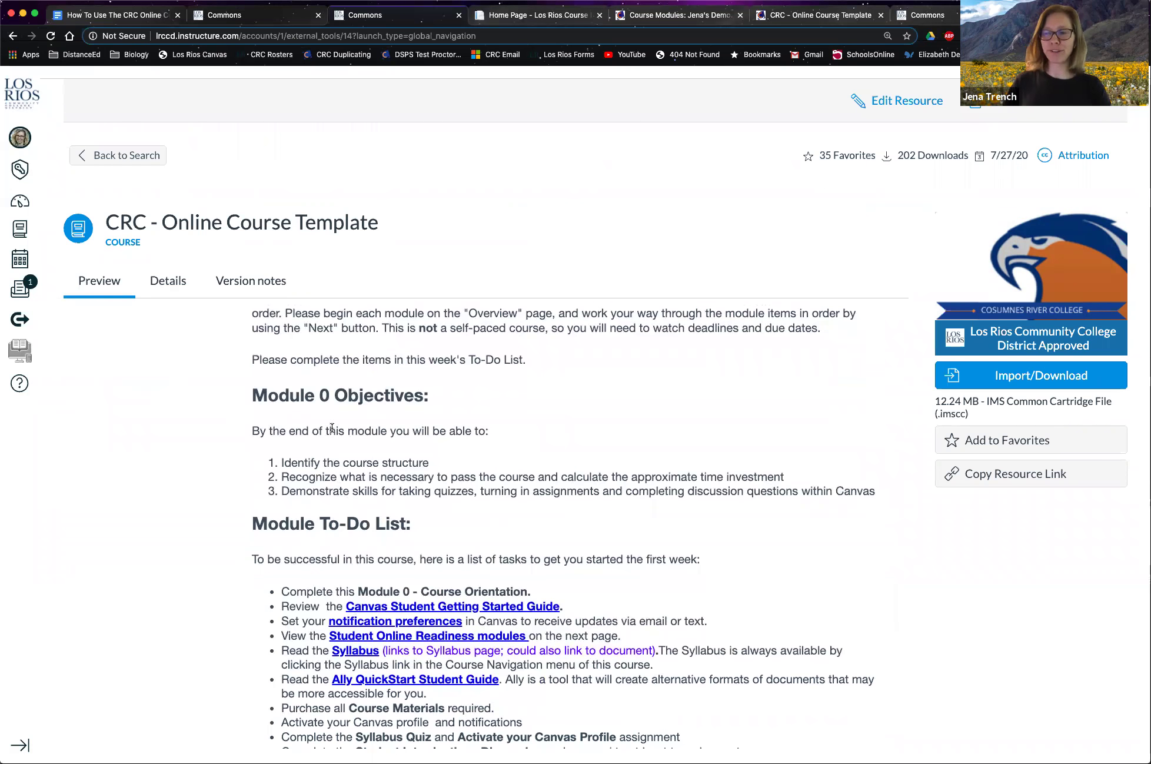
- Read through the M0 Getting Started With This Course page, including its instructor note, objectives and To-Do list
scroll(332, 427, "down", 6)
scroll(377, 466, "up", 2)
scroll(376, 466, "up", 6)
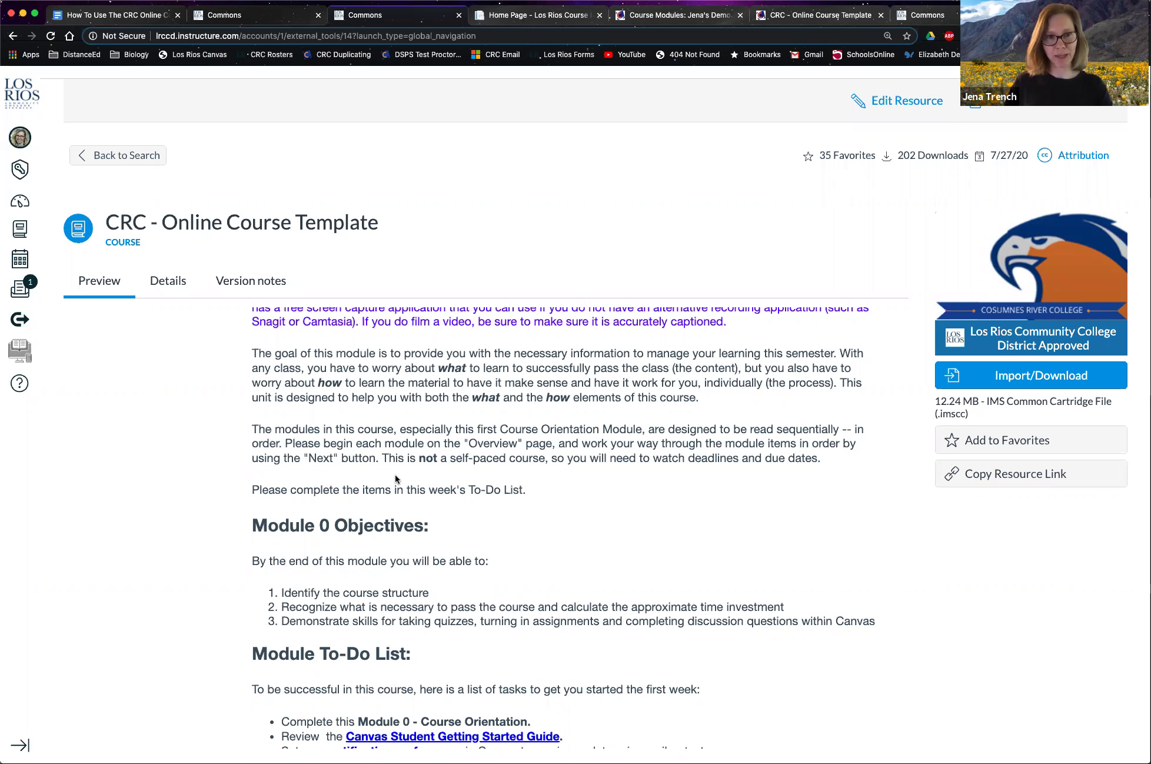
scroll(657, 540, "down", 4)
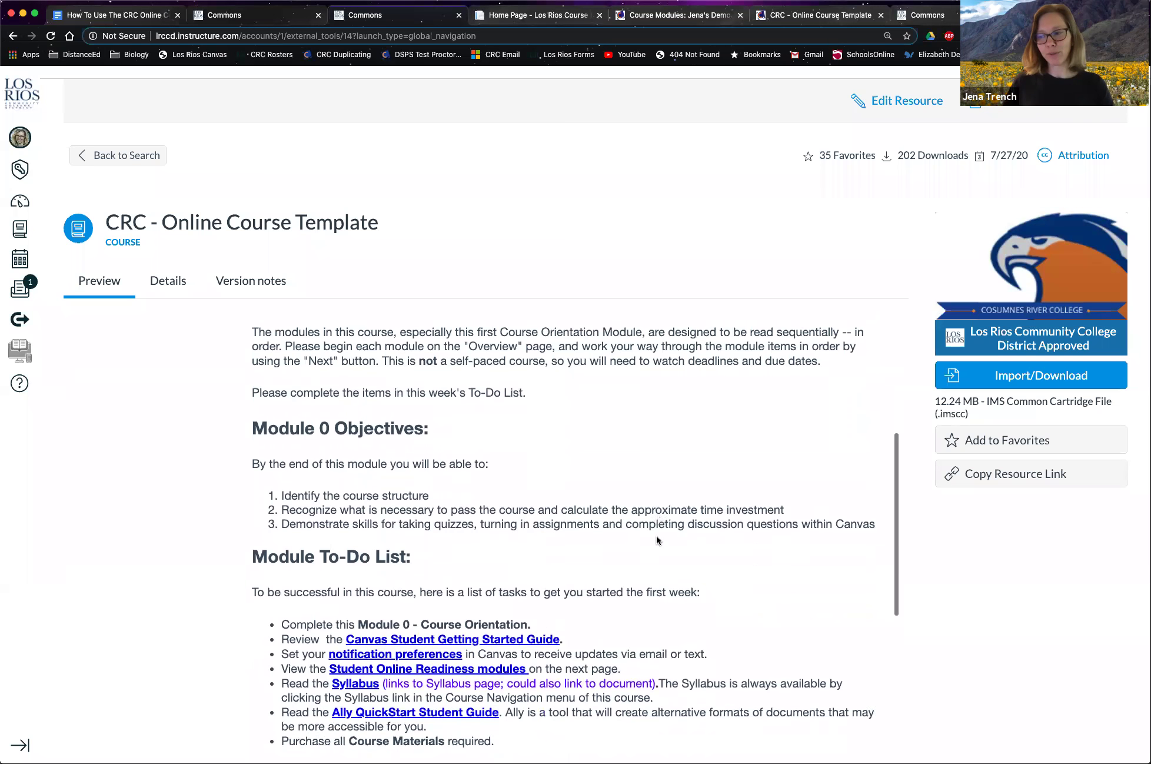
scroll(657, 541, "up", 2)
scroll(657, 536, "up", 5)
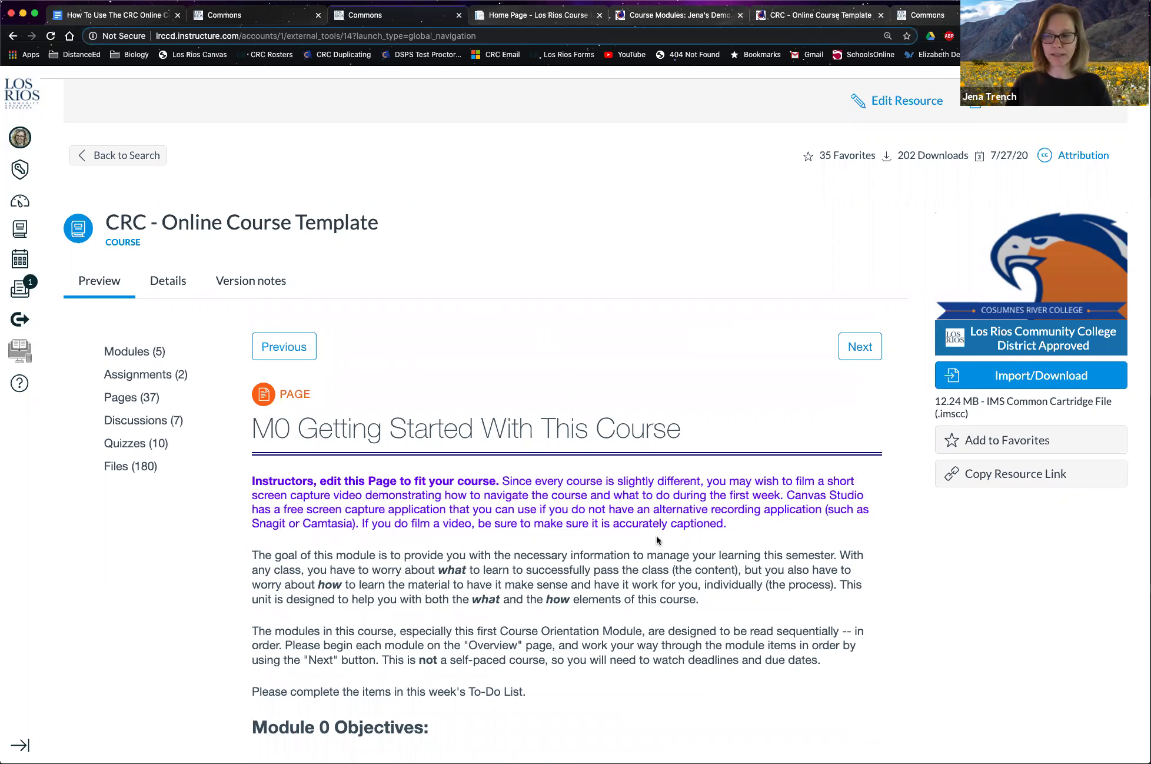
scroll(654, 544, "down", 1)
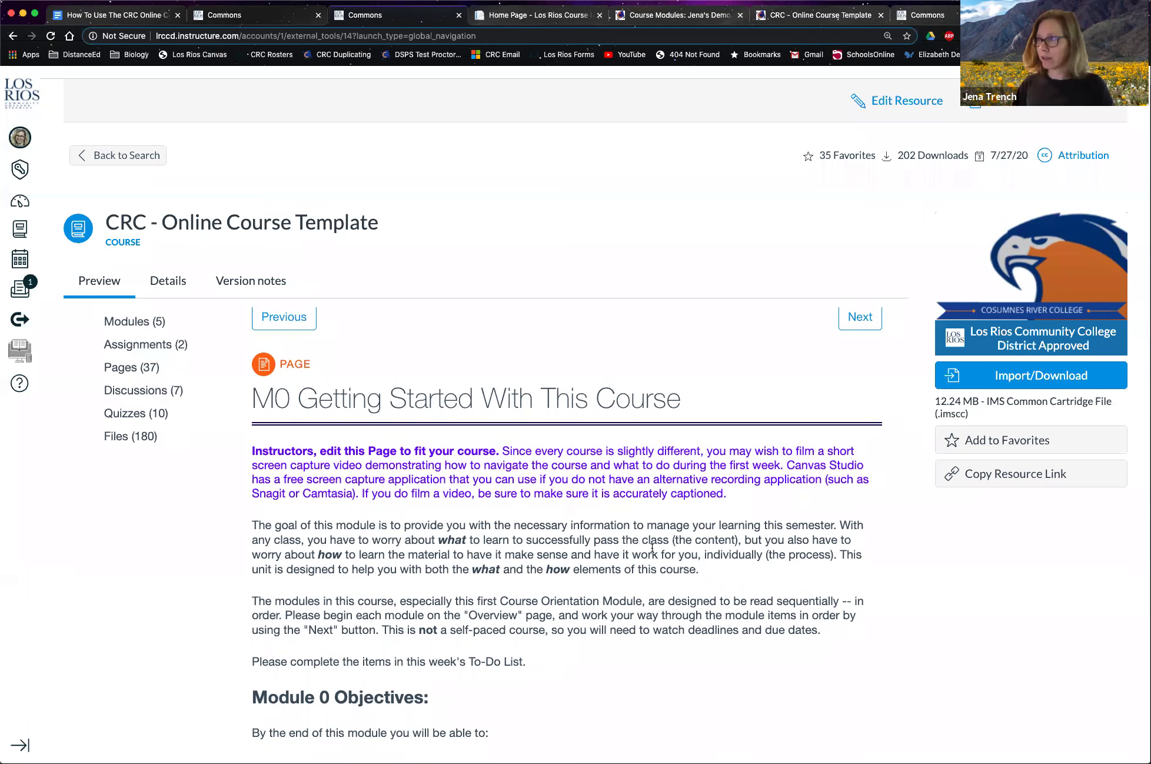
scroll(650, 549, "down", 2)
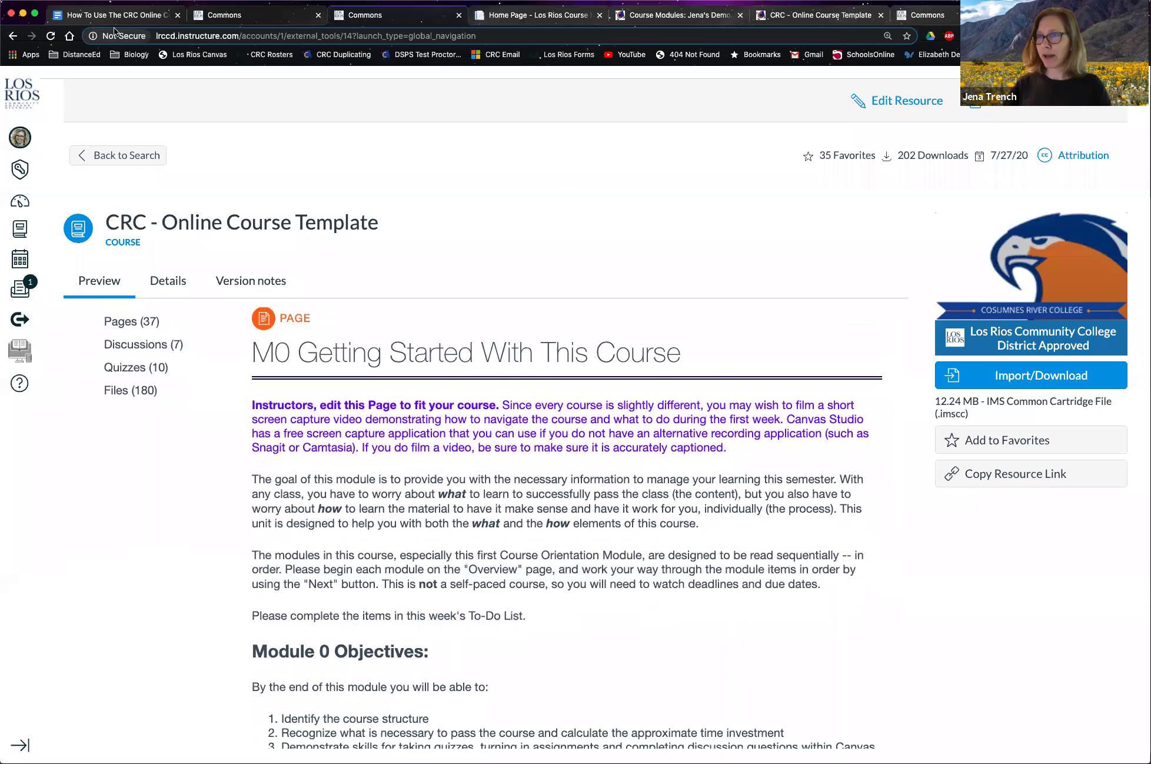
- Switch to the How To Use The CRC Online Course Template document in Google Docs and review its finding and importing sections
left_click(118, 16)
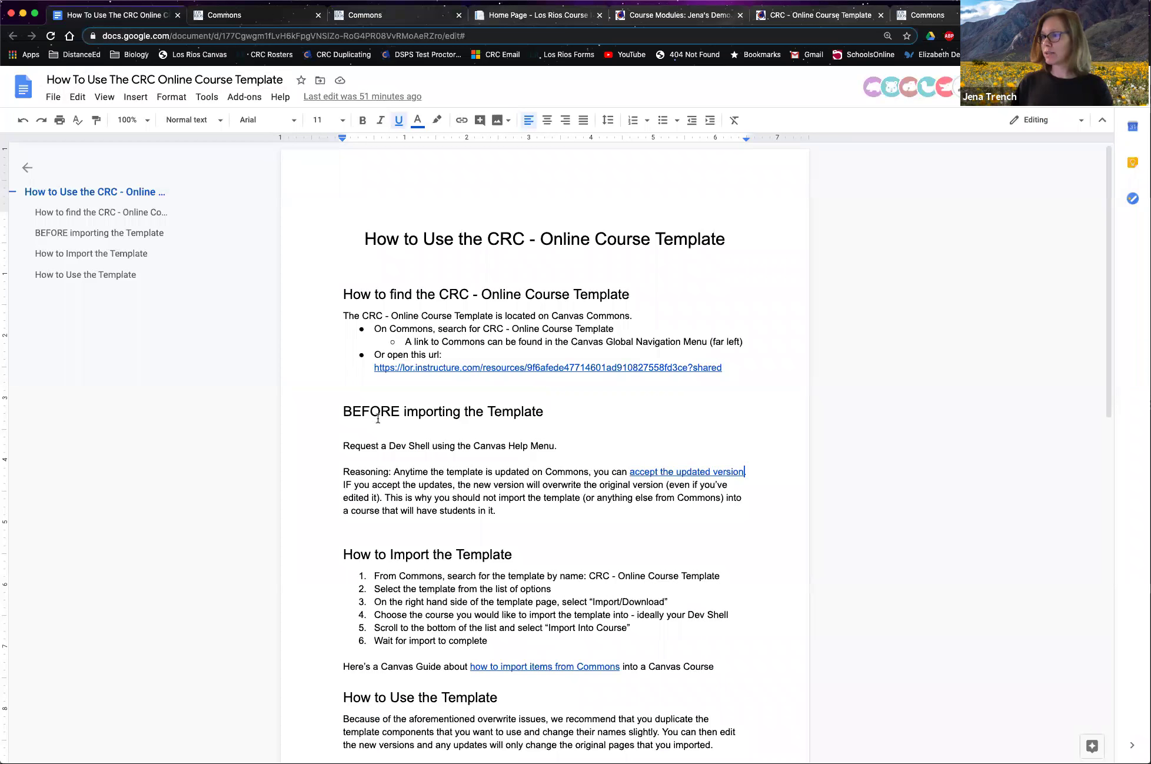
scroll(339, 420, "down", 1)
scroll(339, 420, "down", 3)
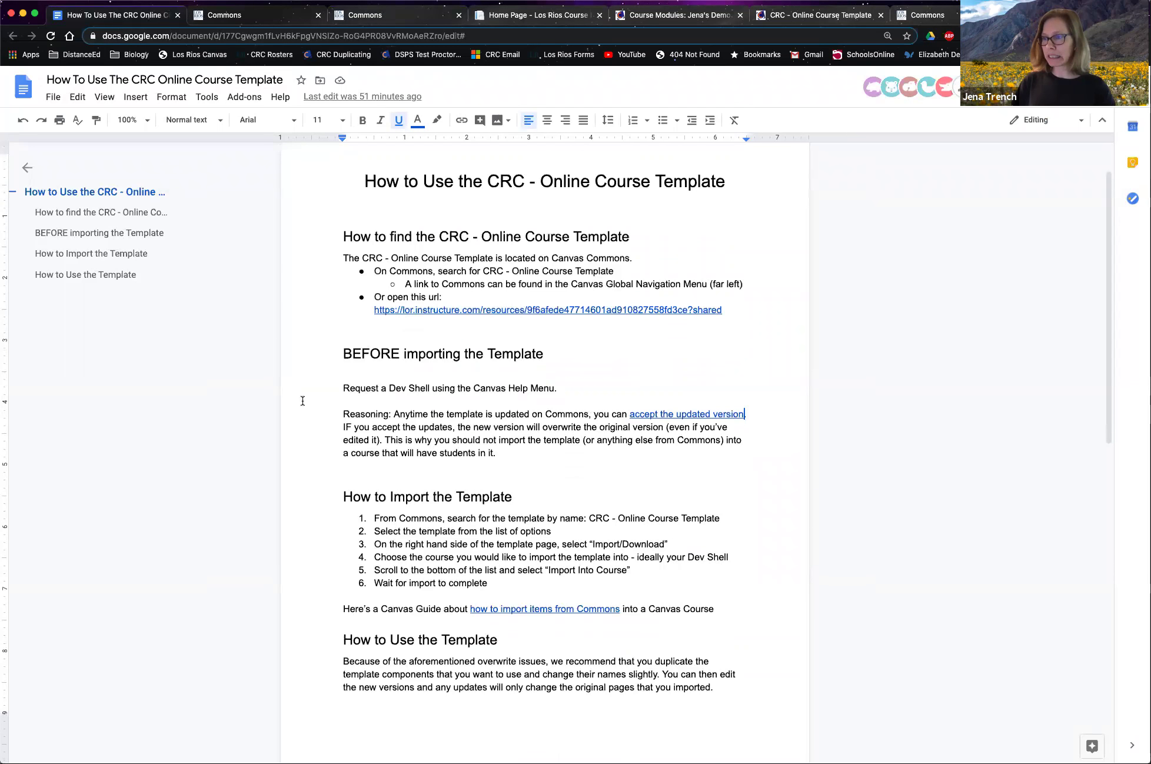
scroll(303, 397, "down", 3)
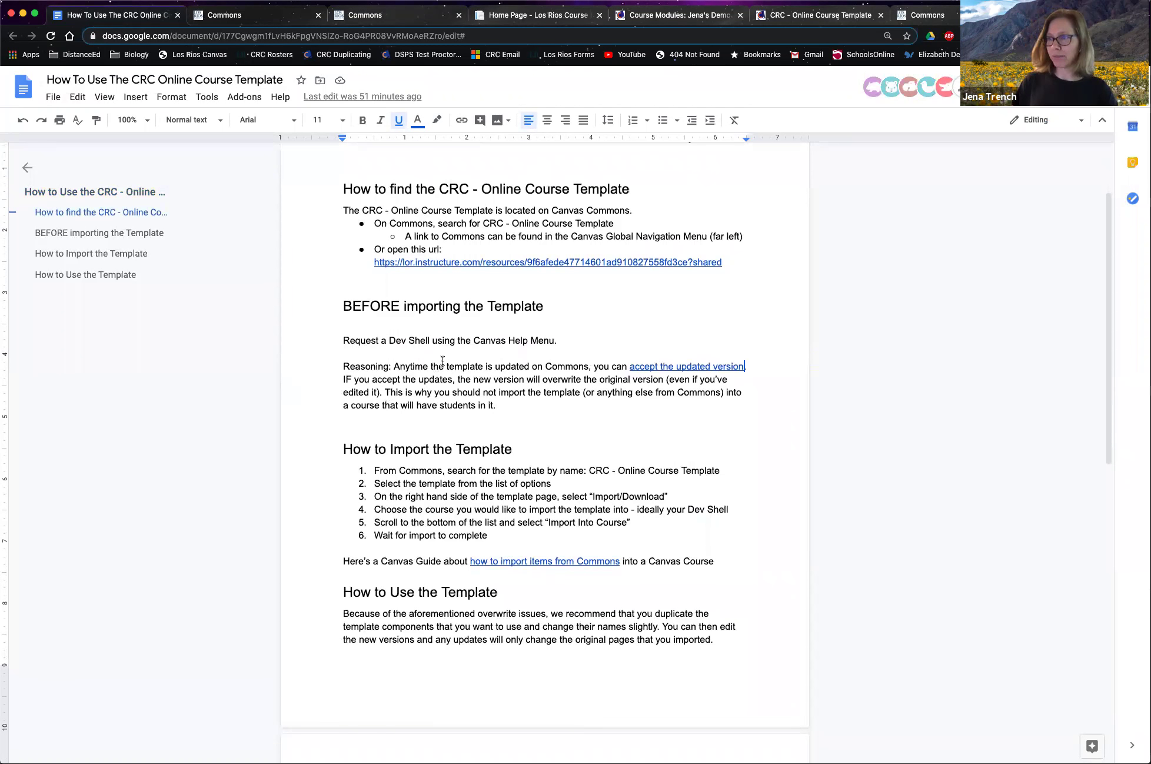
scroll(416, 266, "down", 3)
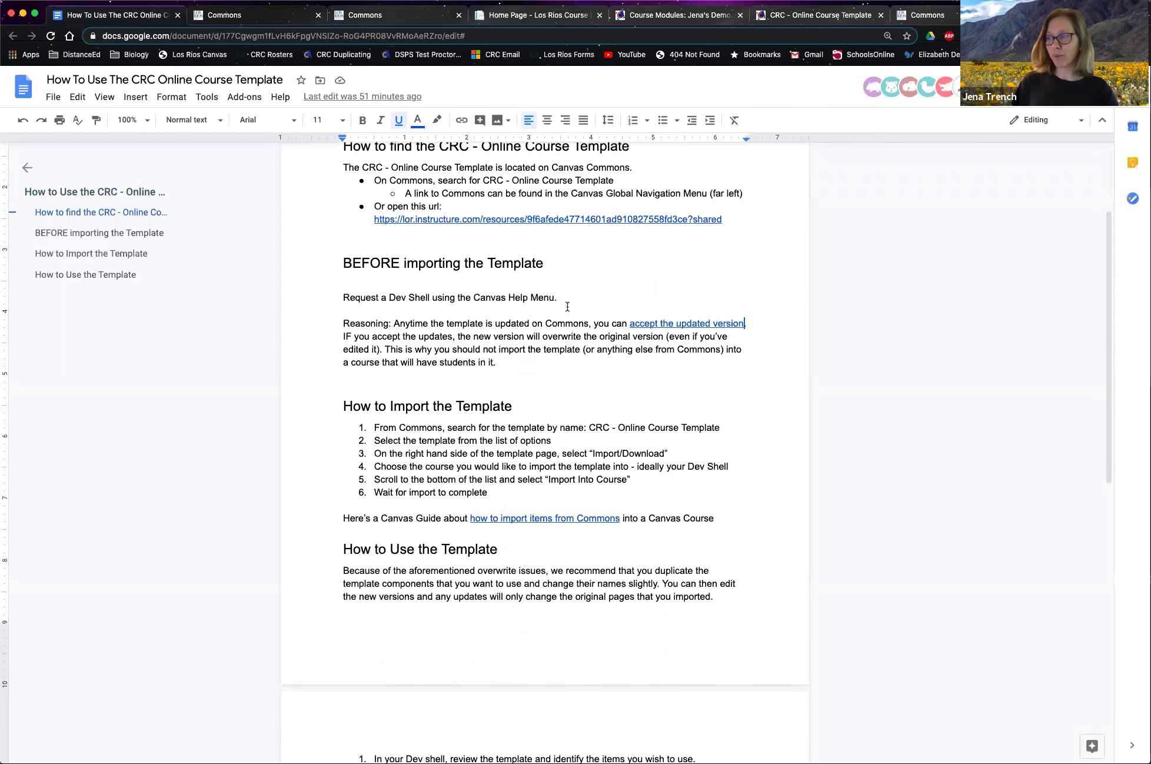
scroll(566, 304, "down", 1)
scroll(629, 304, "down", 1)
scroll(627, 304, "down", 4)
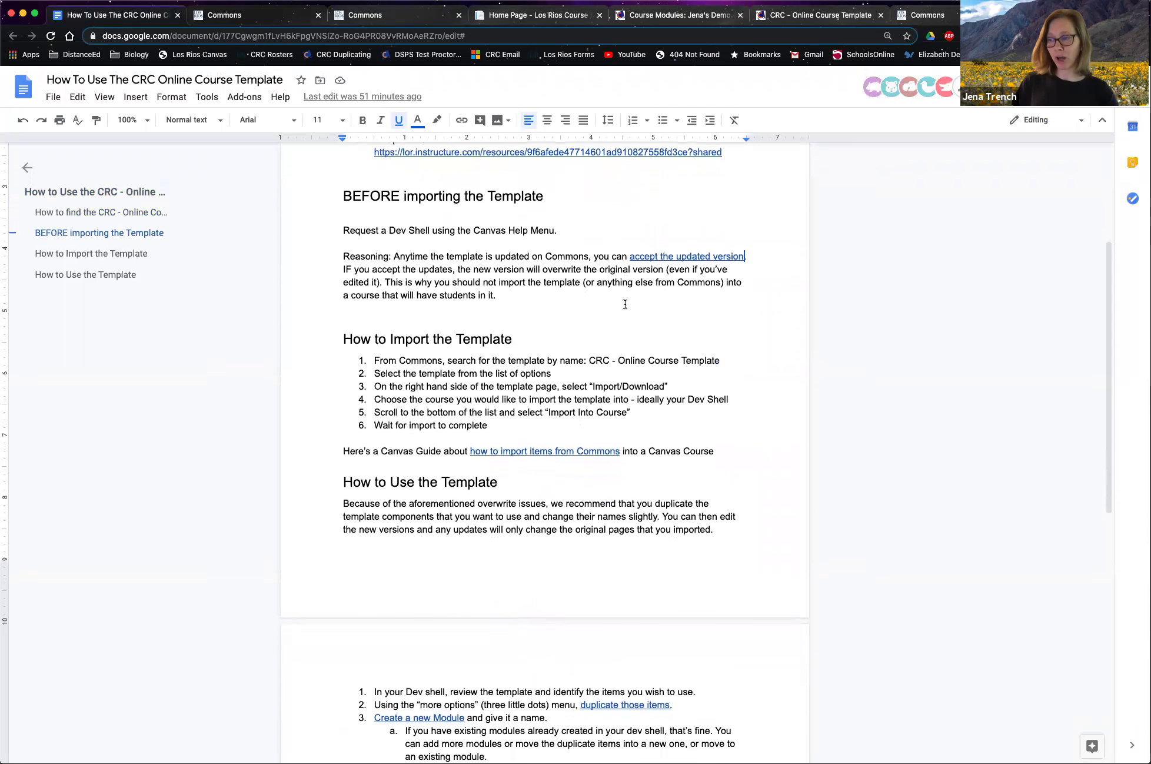
- Review the document's numbered How to Use the Template instructions, including the selective import note, and return to its beginning
scroll(579, 352, "down", 1)
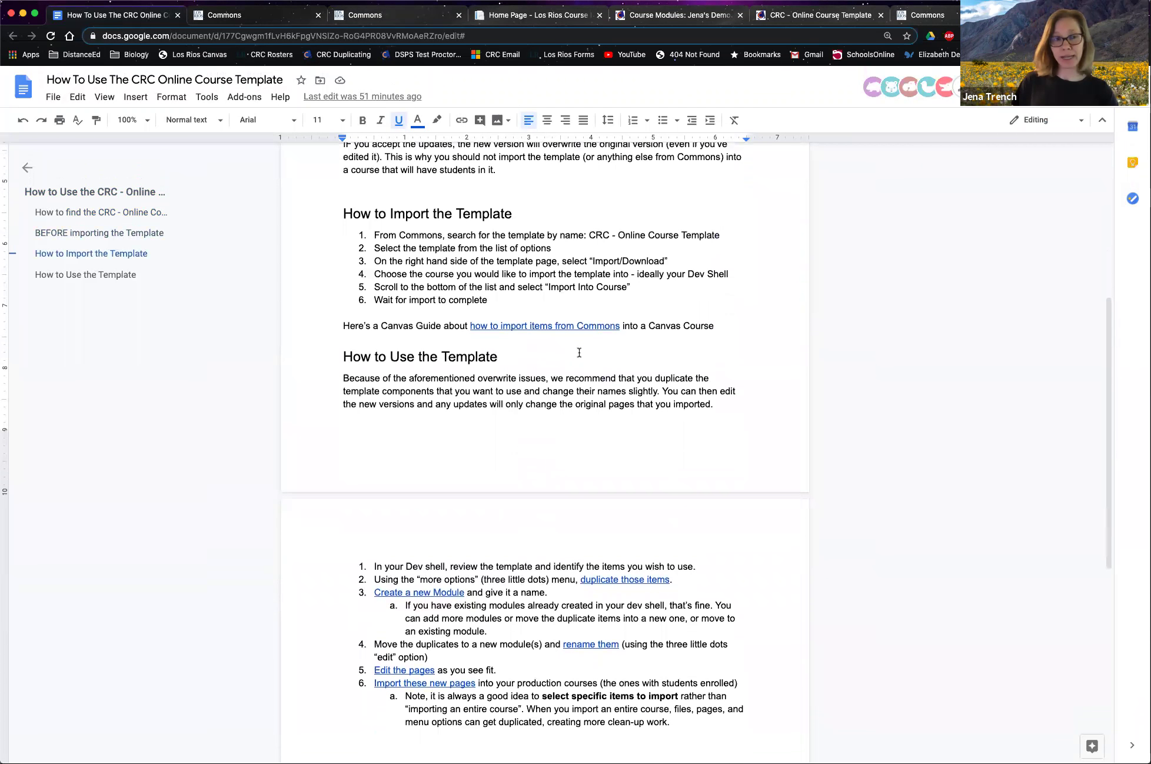
scroll(579, 352, "down", 5)
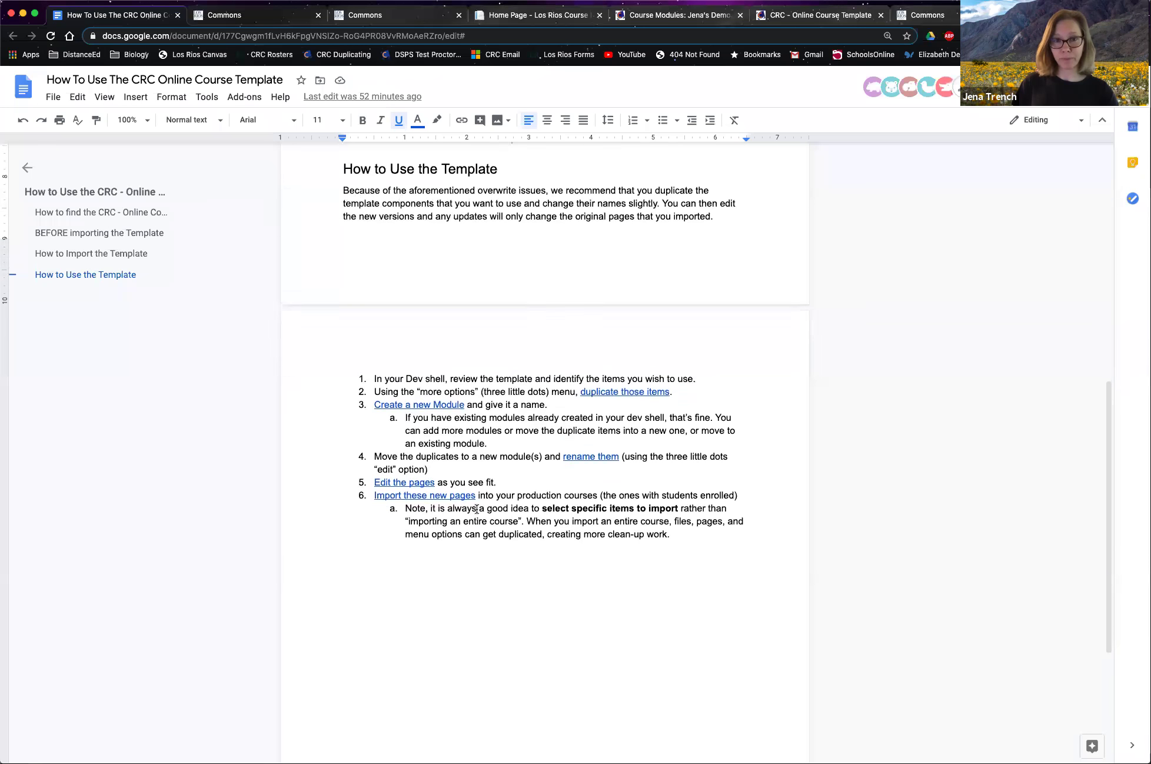
scroll(477, 509, "up", 1)
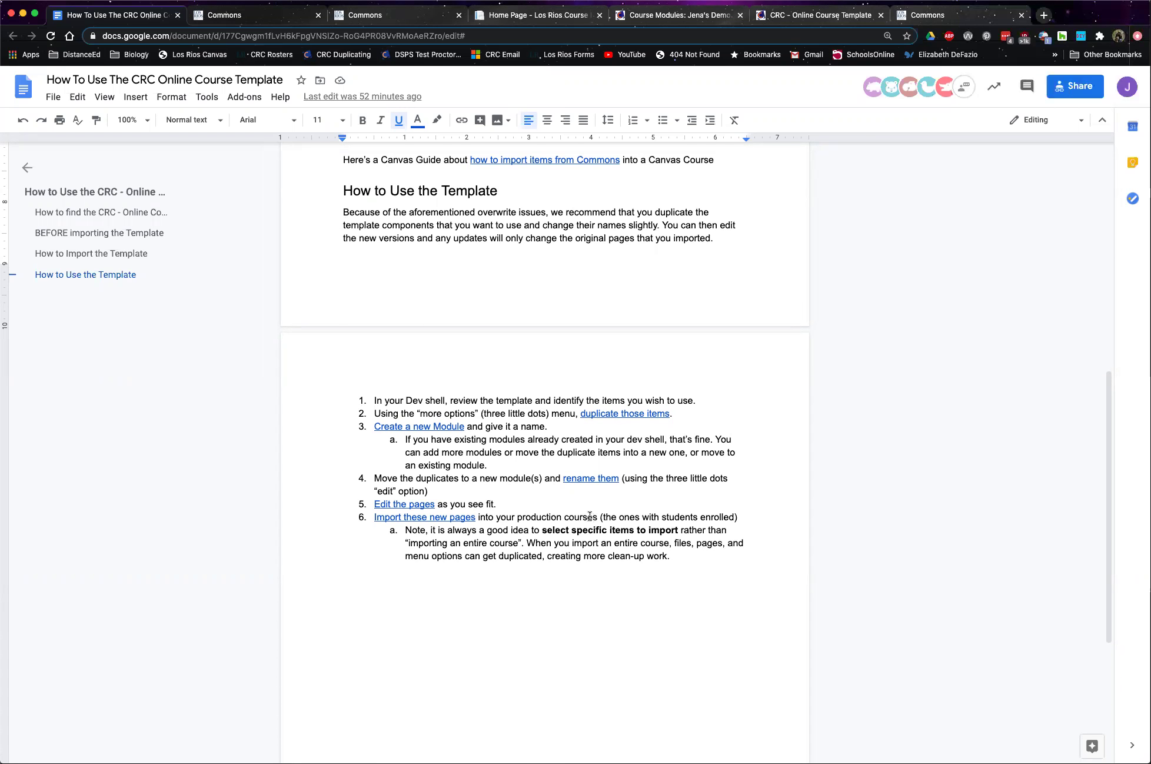
scroll(320, 278, "up", 1)
scroll(320, 278, "up", 3)
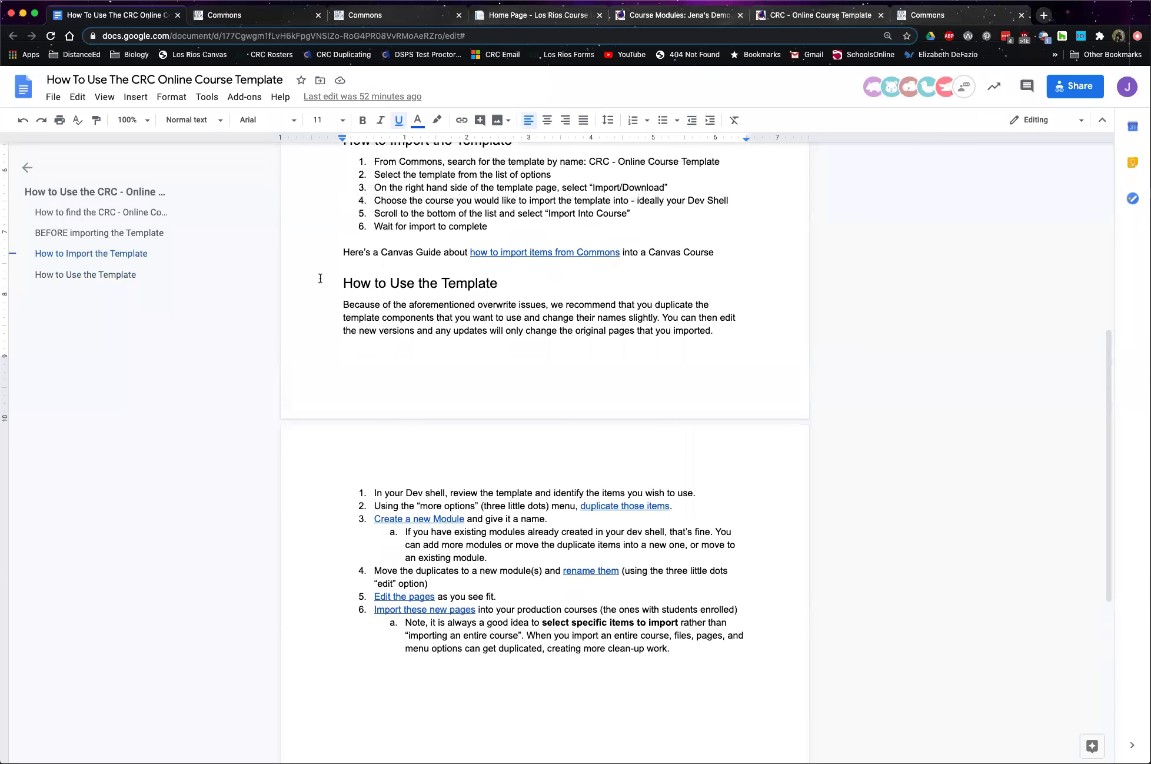
scroll(321, 277, "up", 9)
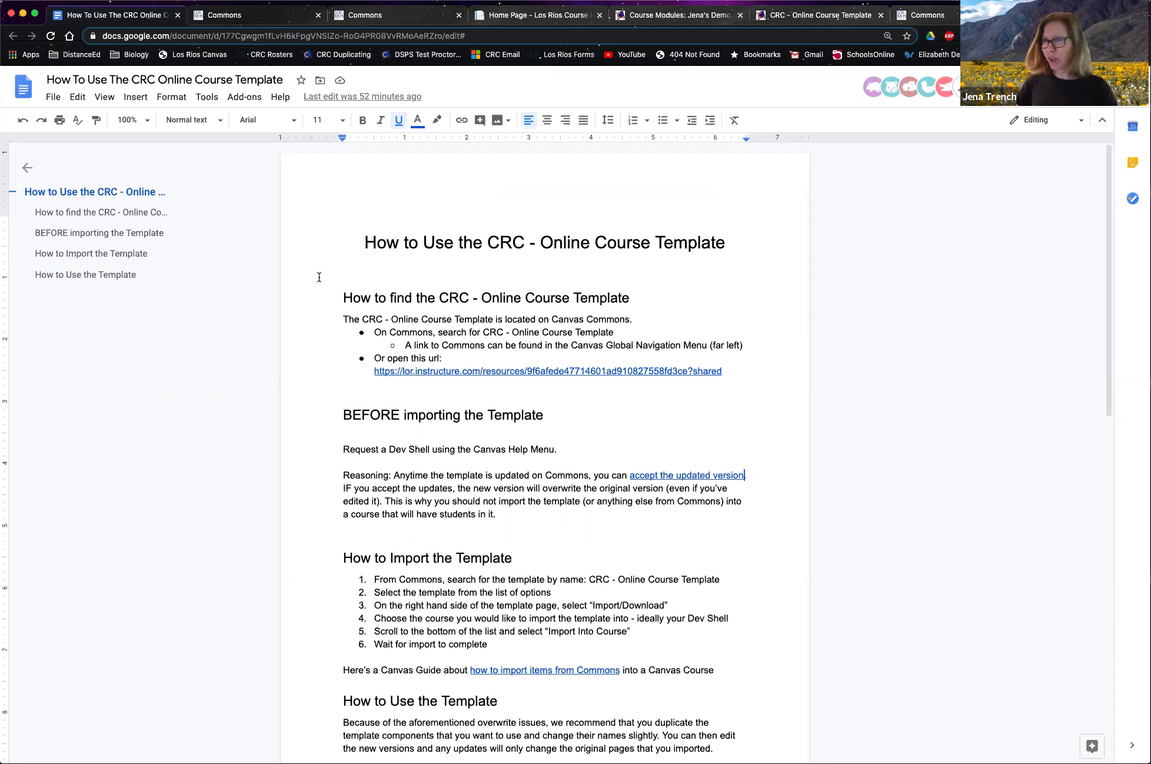
- Switch back to the Demo Shell's Modules page in Canvas and review the Module 01 - Title Goes Here items
left_click(701, 12)
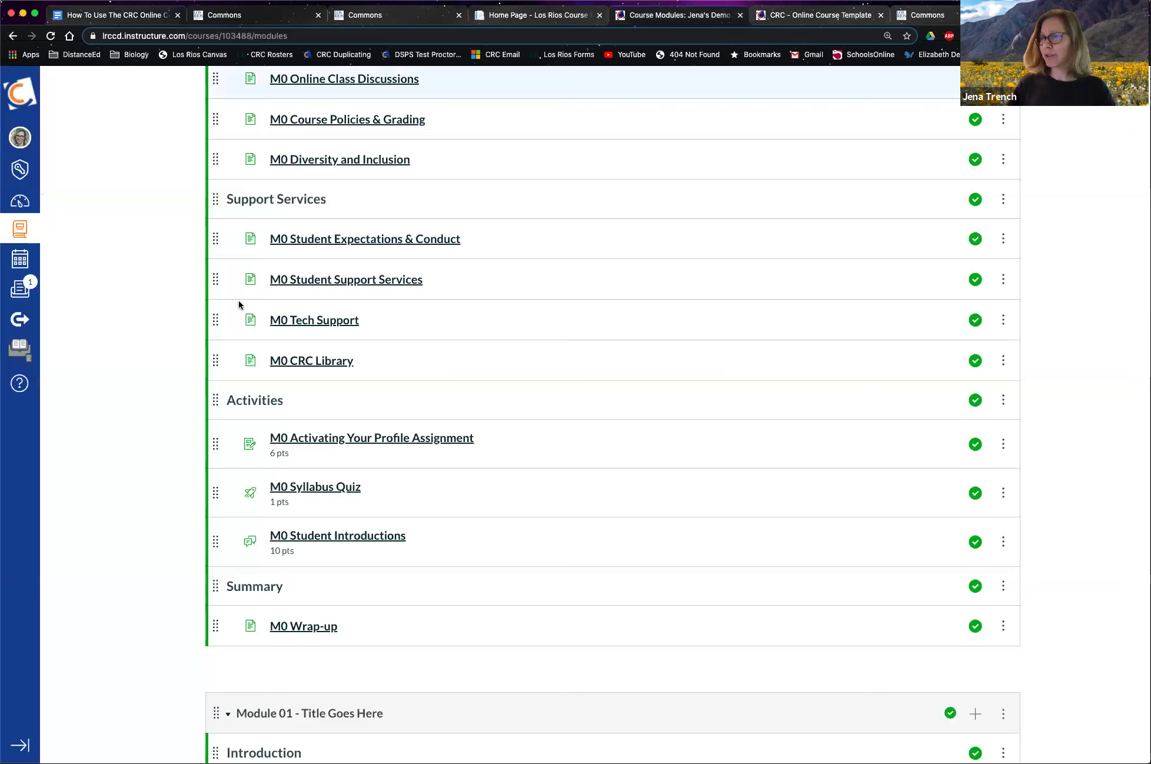
scroll(249, 302, "down", 8)
scroll(249, 301, "down", 1)
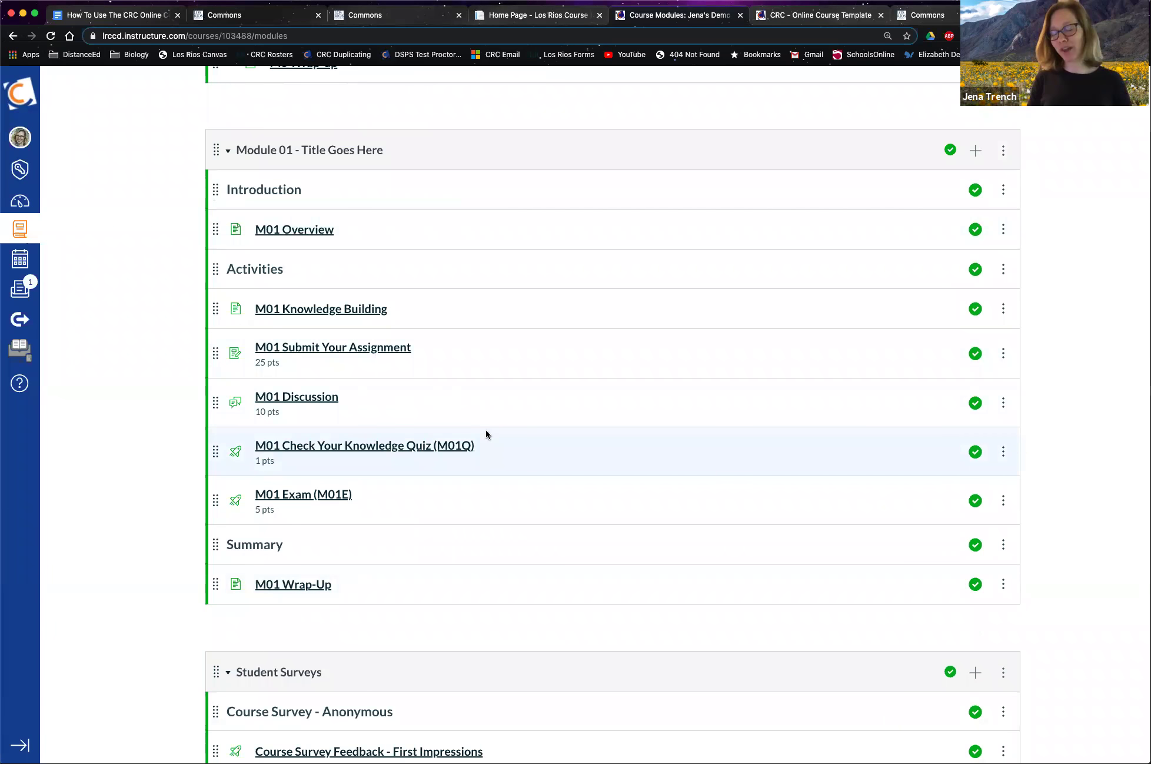
- Open the M01 Overview page from Module 01, read its objectives, tasks and sample text, and continue to M01 Knowledge Building
scroll(458, 412, "up", 1)
scroll(458, 414, "down", 1)
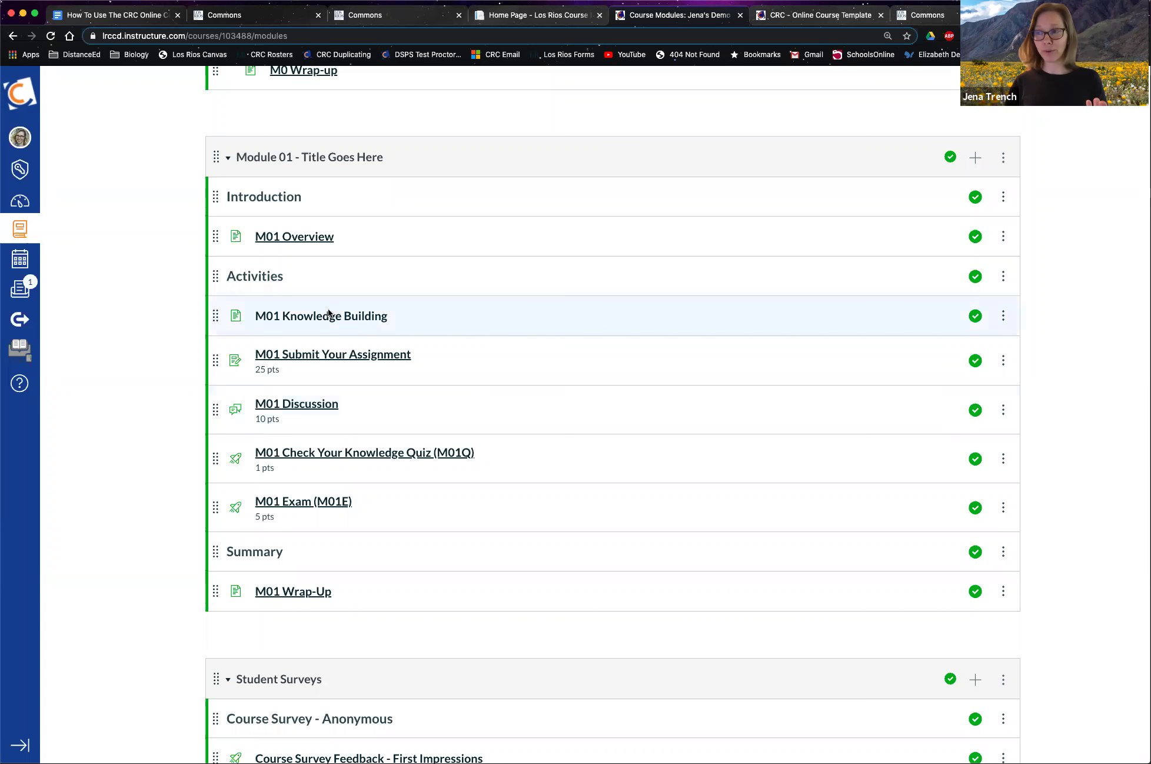
left_click(317, 235)
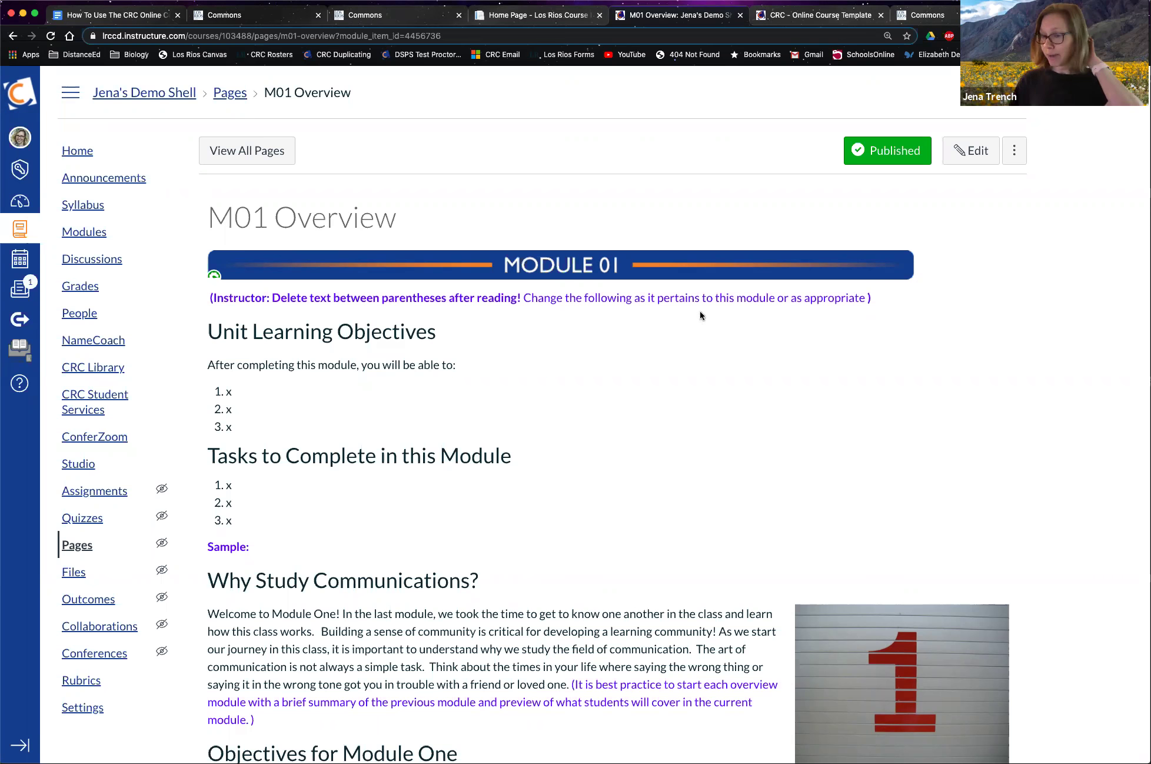
scroll(681, 415, "down", 5)
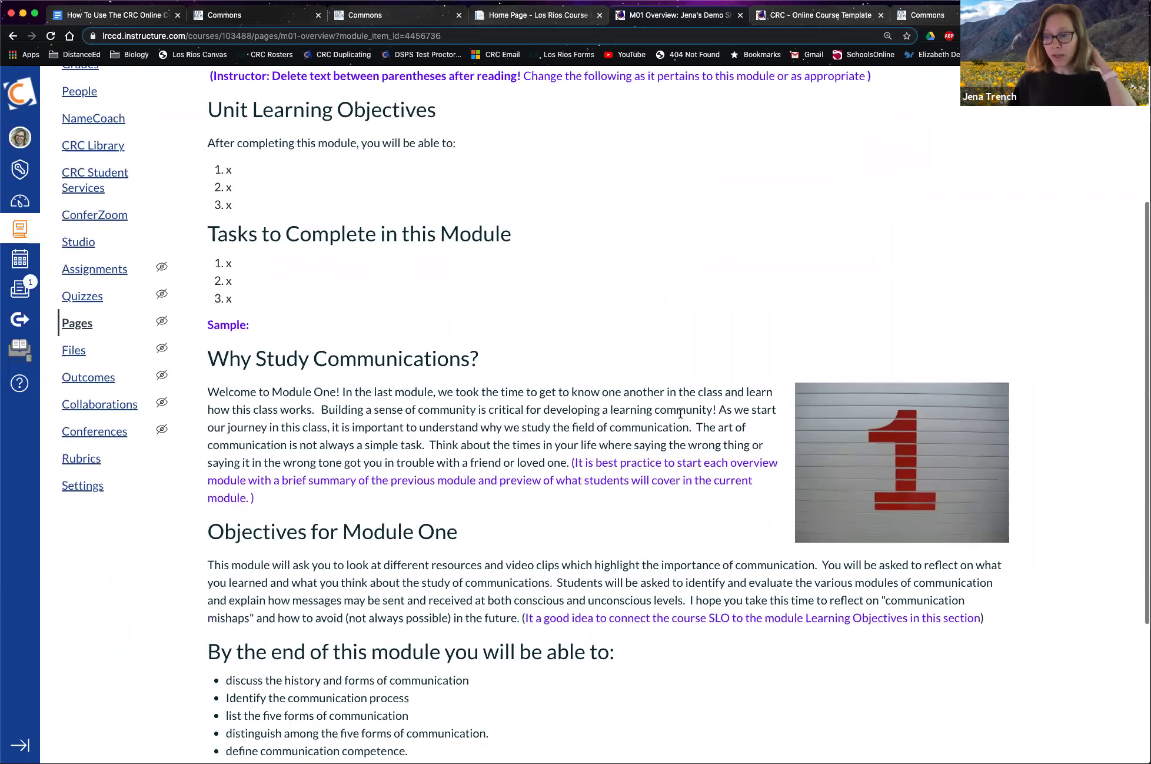
scroll(603, 456, "down", 3)
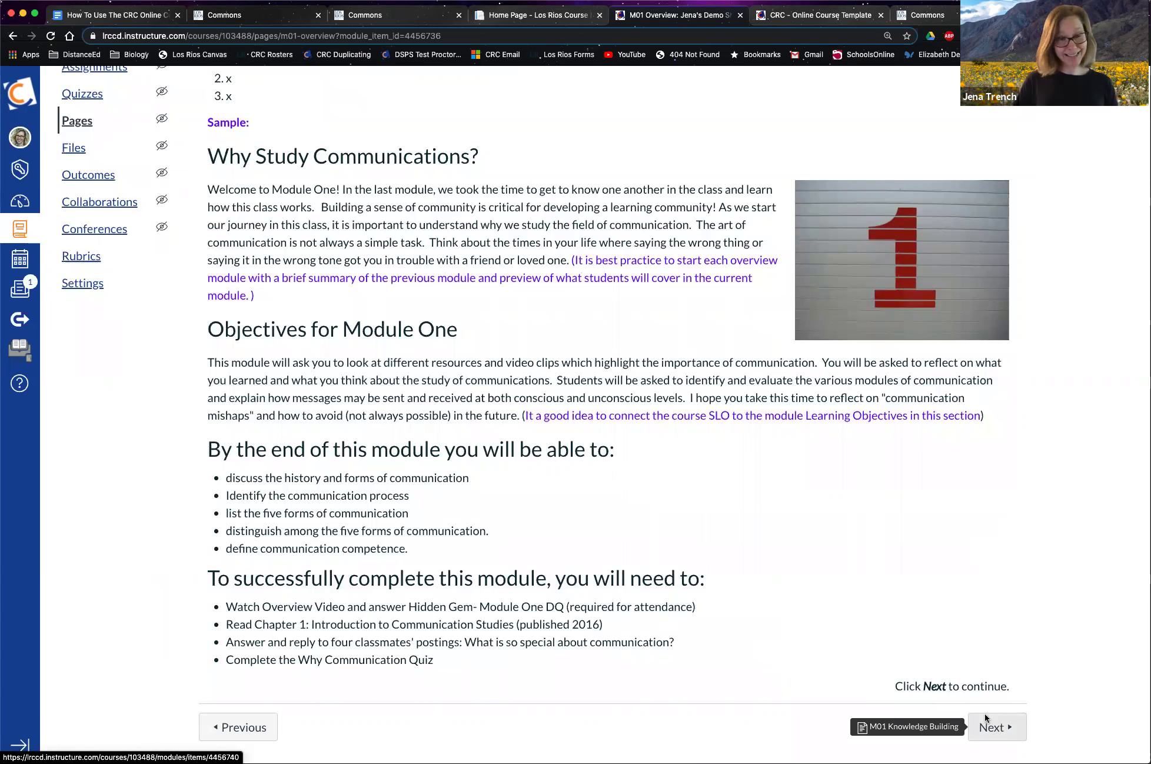
scroll(984, 713, "down", 1)
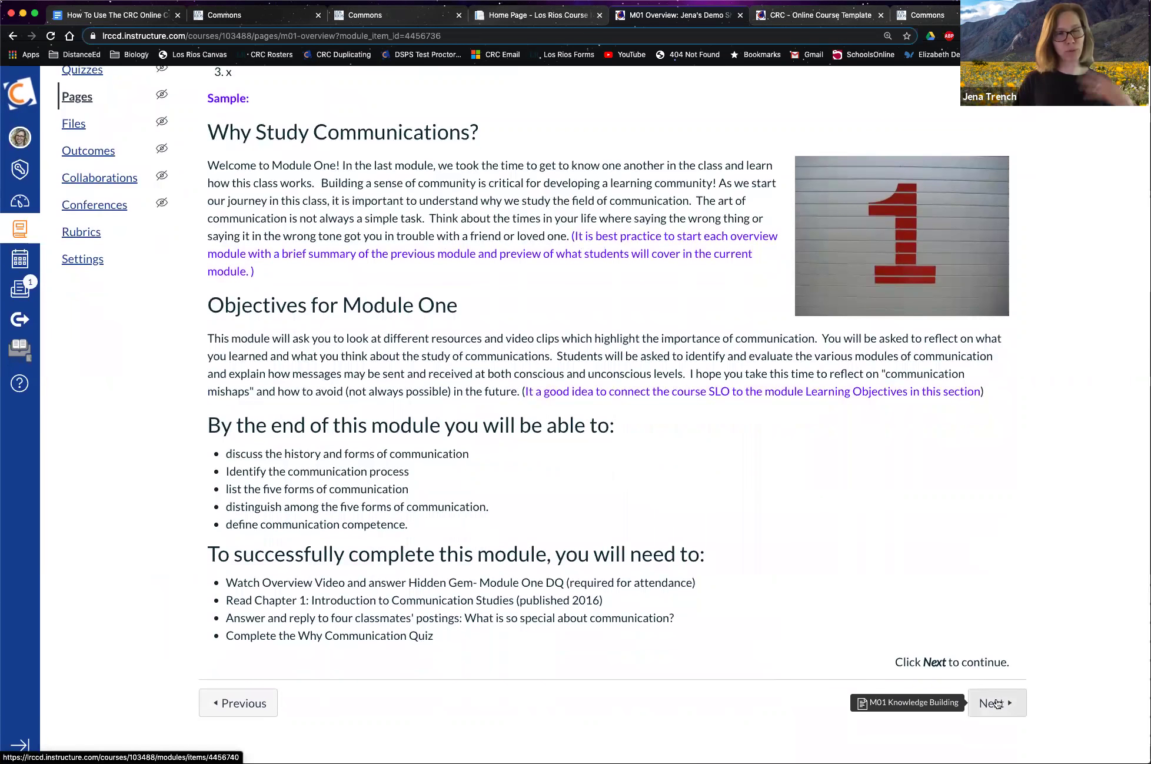
left_click(996, 704)
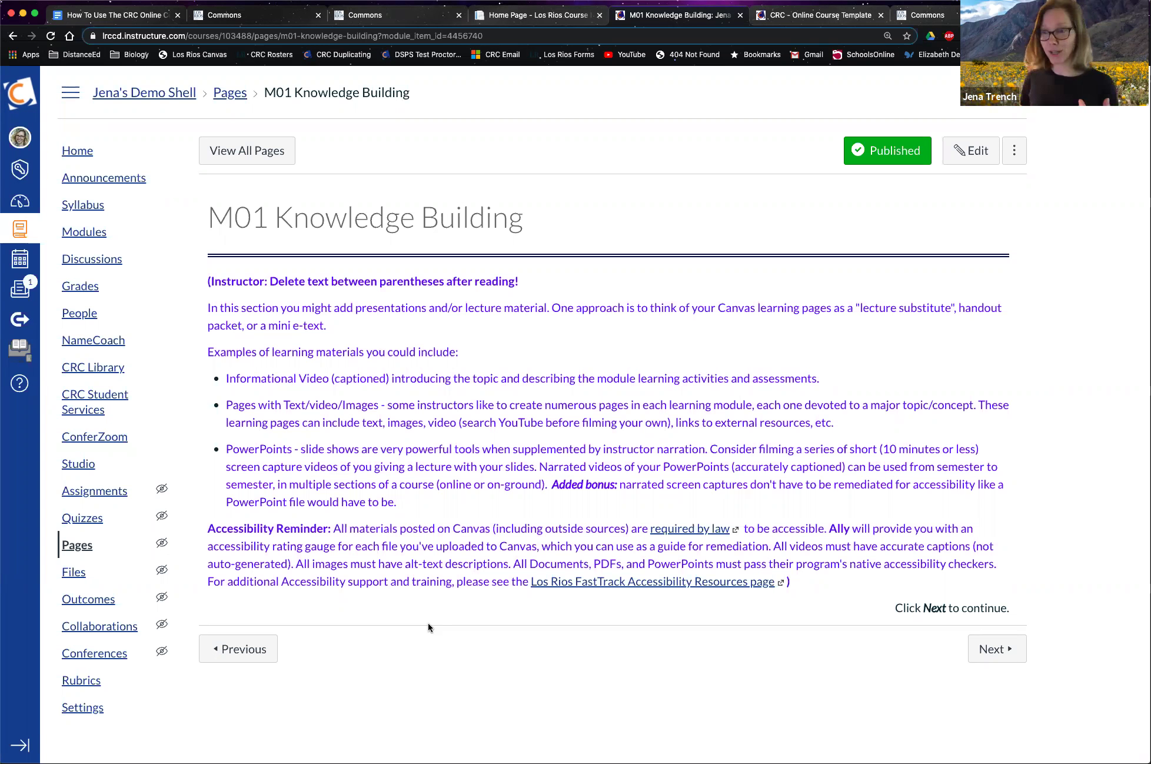
- Open Studio for the demo shell, view the CRC DEV OEI Rubric Sample Shell F19 media and browse the course media list
left_click(78, 464)
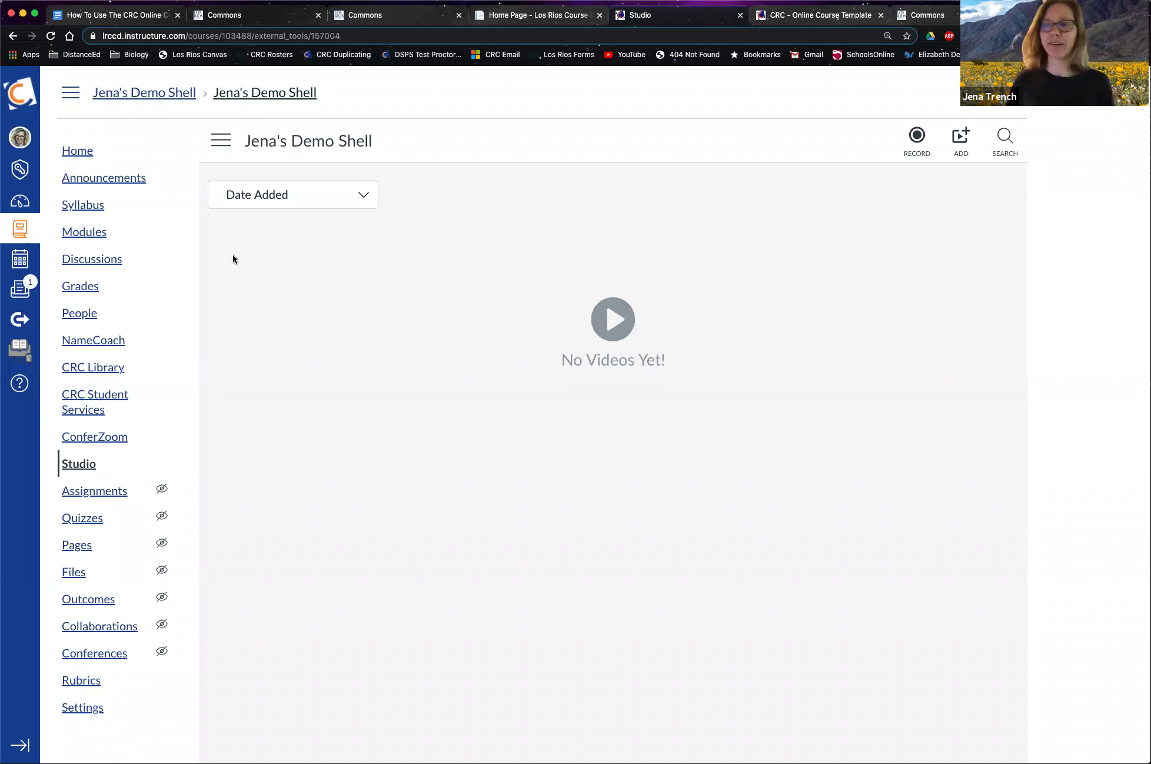
left_click(229, 148)
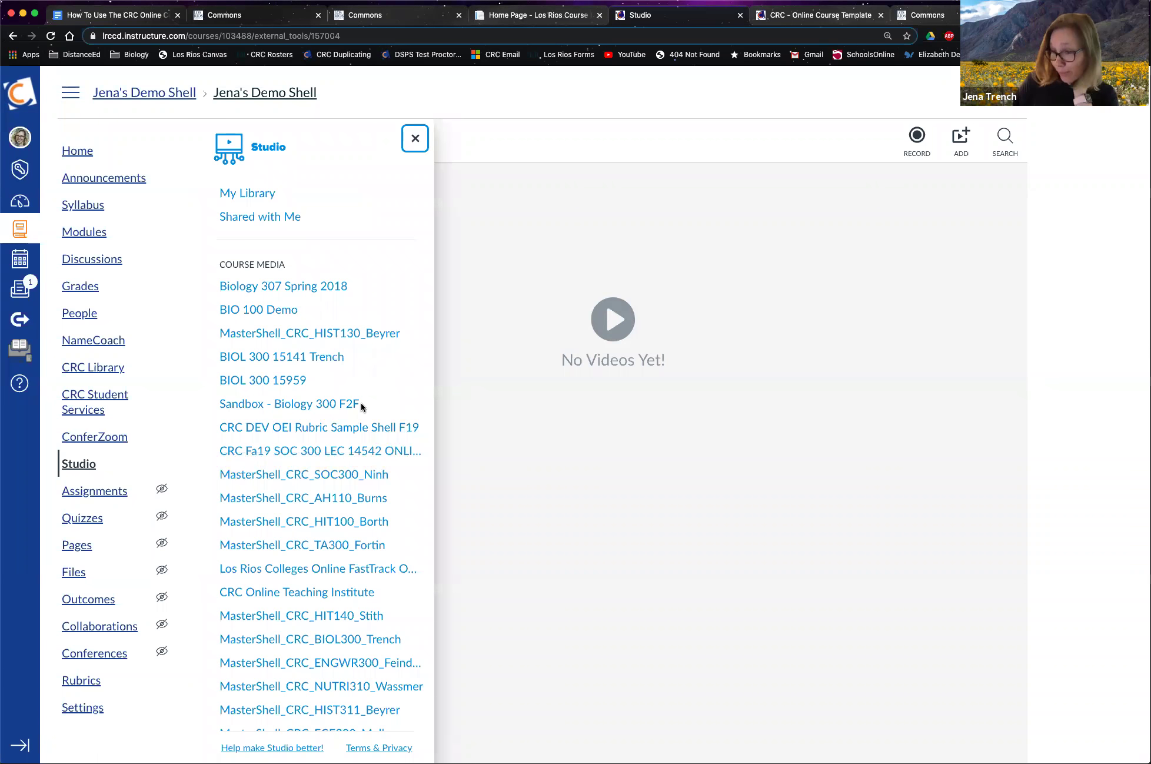
left_click(351, 428)
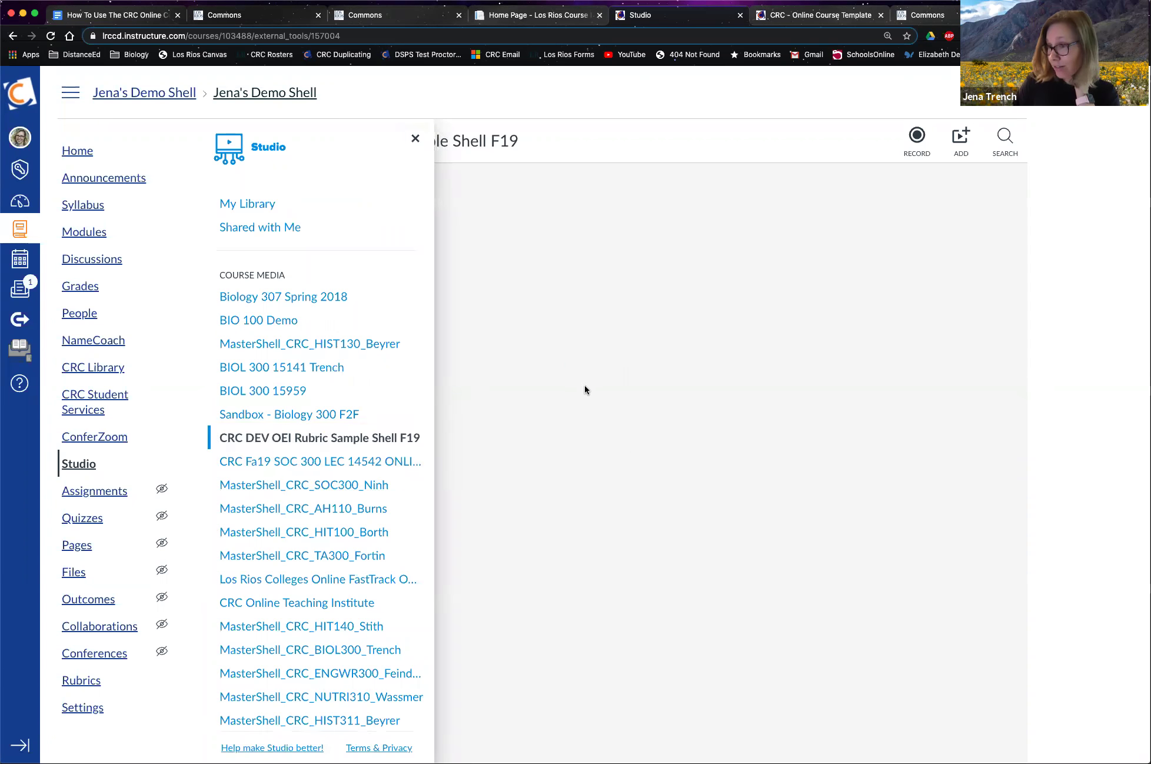
left_click(212, 142)
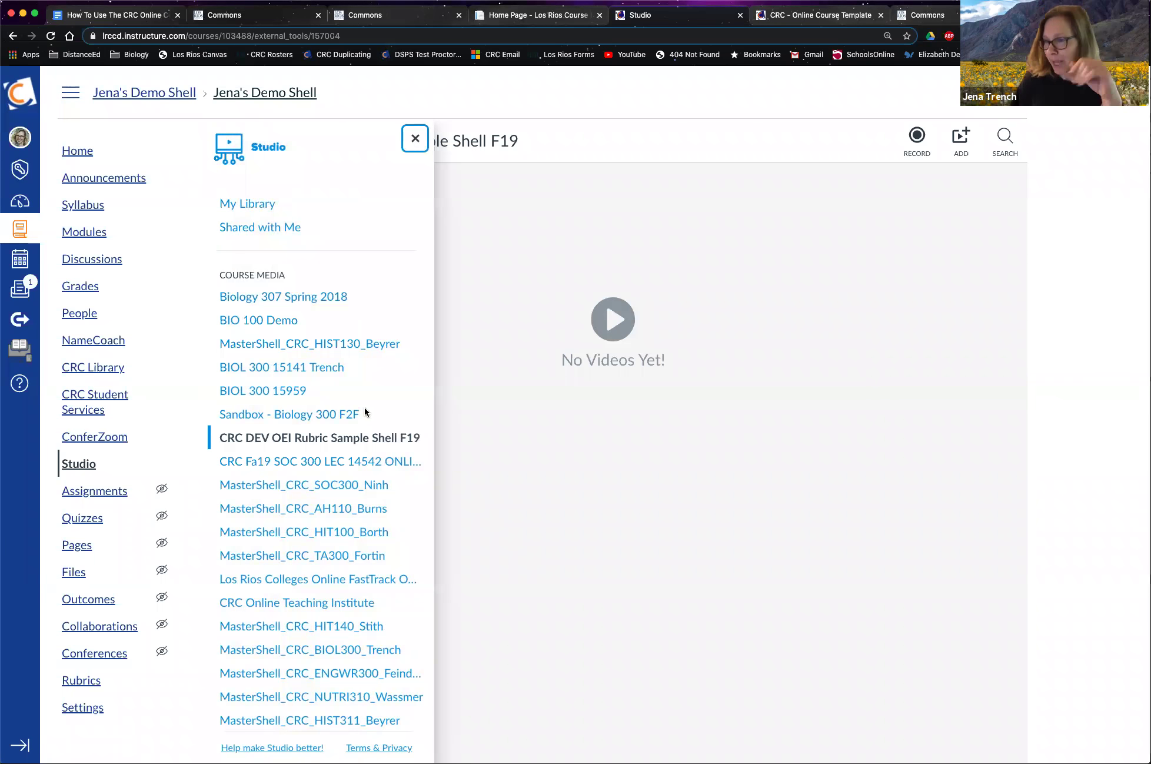
scroll(342, 409, "down", 2)
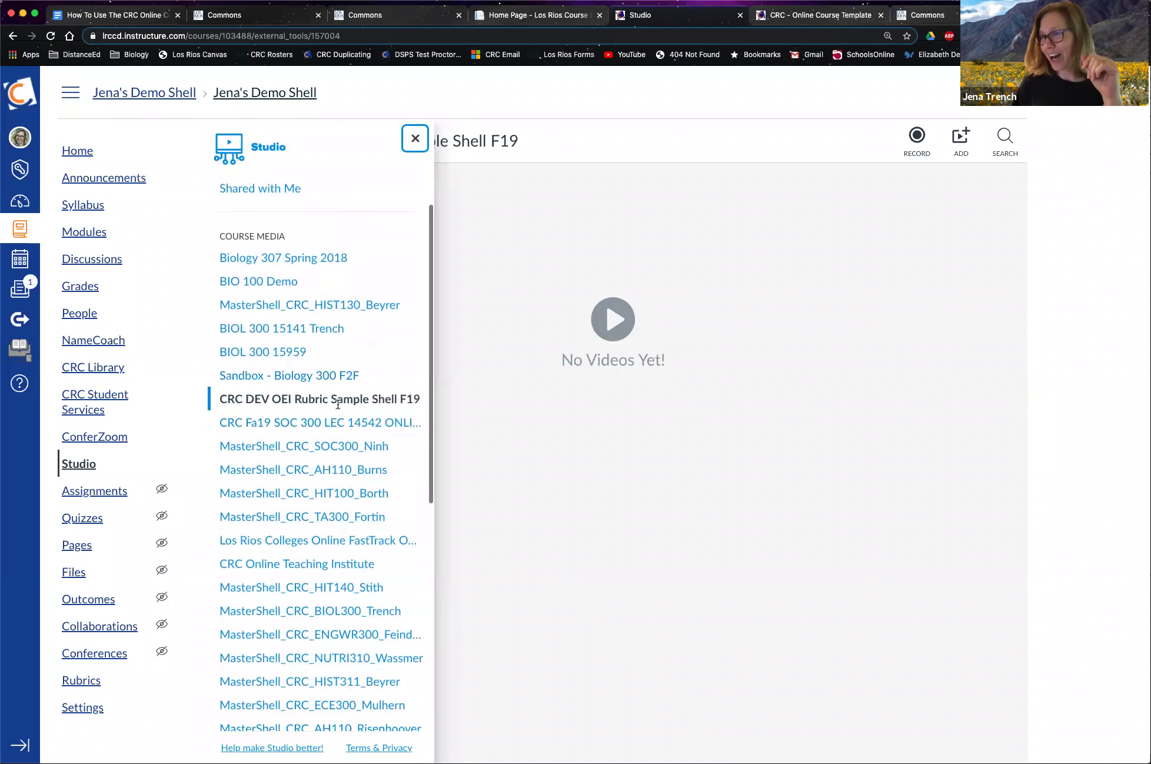
scroll(349, 226, "up", 1)
scroll(353, 224, "up", 1)
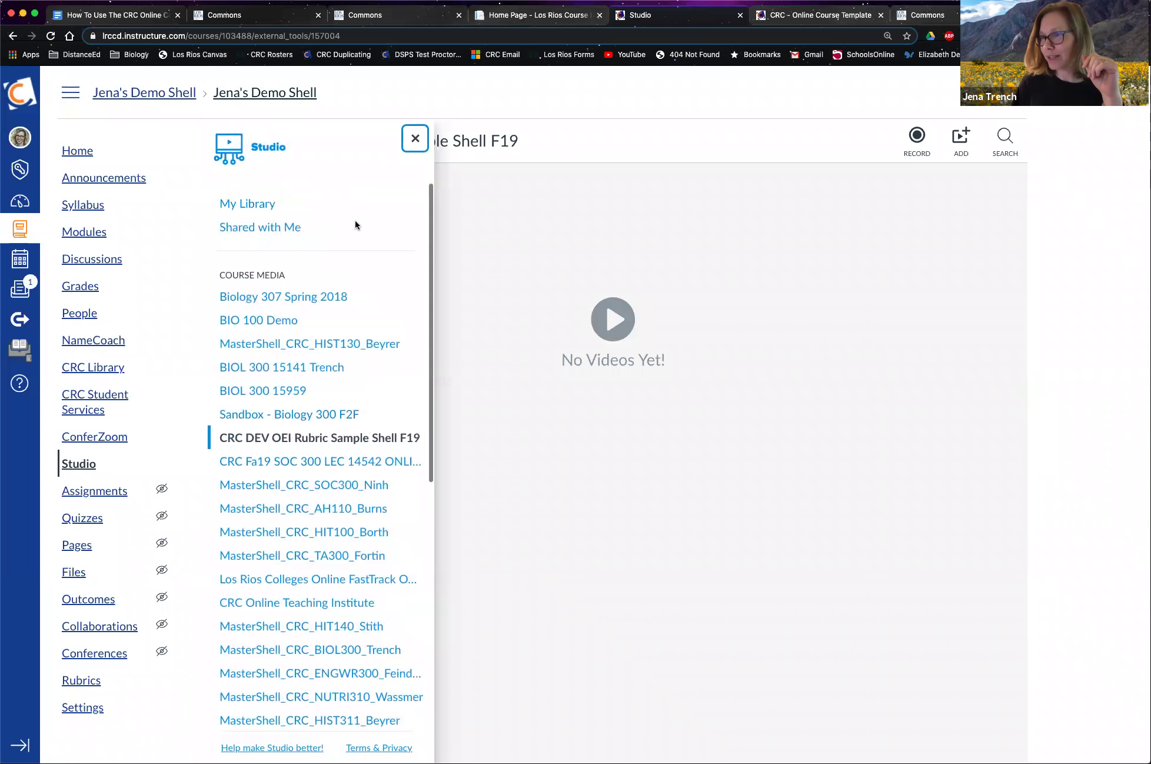
- Open the Terminology video from My Library in Studio and move its playback position to about 3:04
left_click(235, 199)
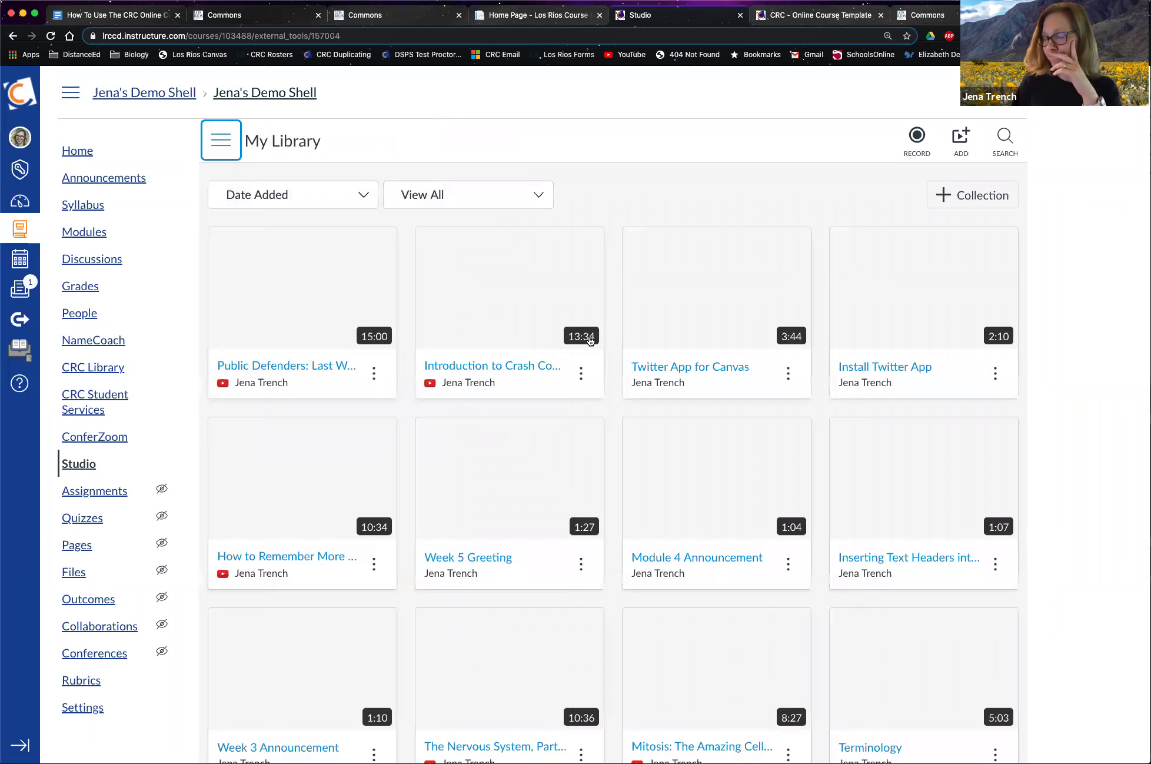
scroll(598, 342, "down", 1)
scroll(598, 342, "down", 3)
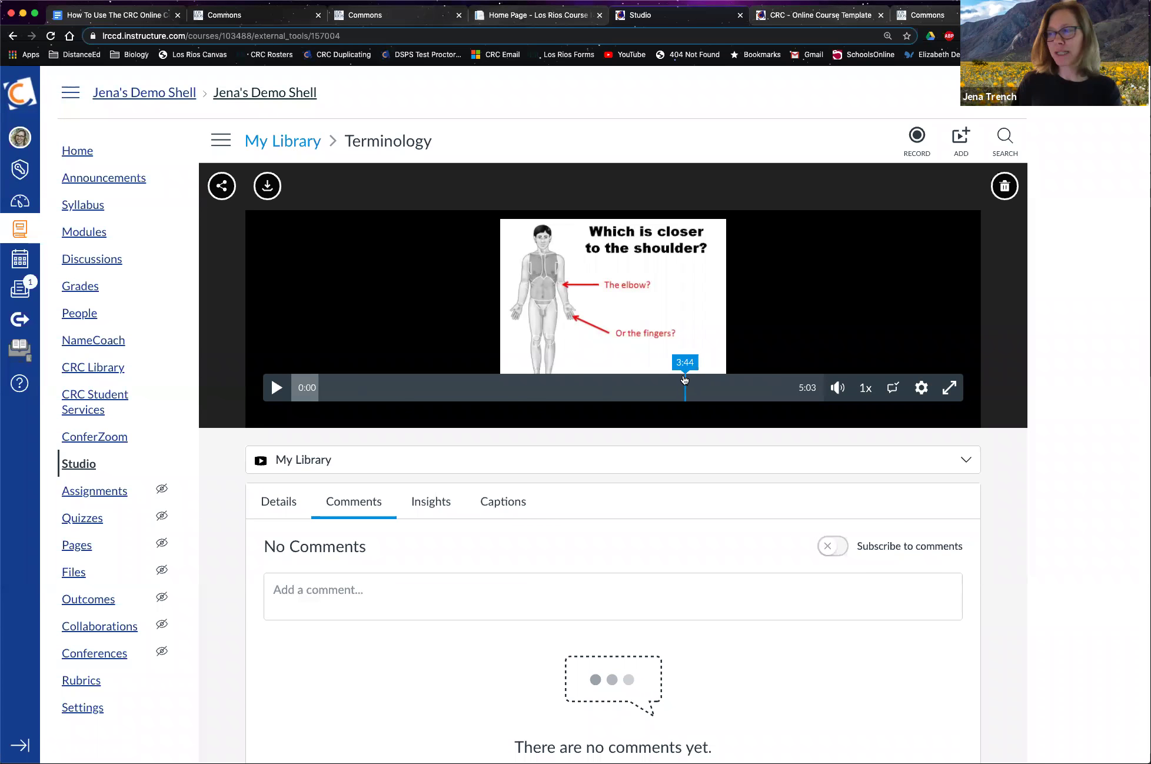
left_click_drag(424, 388, 613, 387)
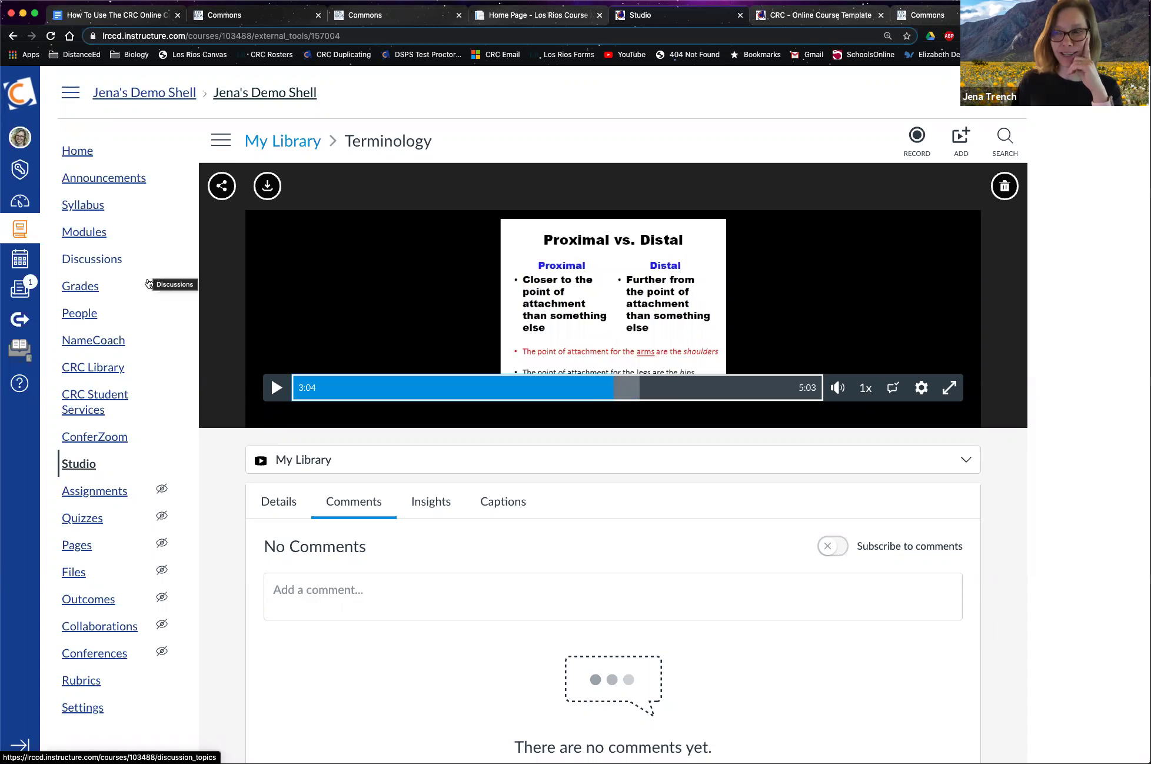
- Open the demo shell's course navigation settings and review the lists of visible and hidden items
key("shift+Tab")
key("Return")
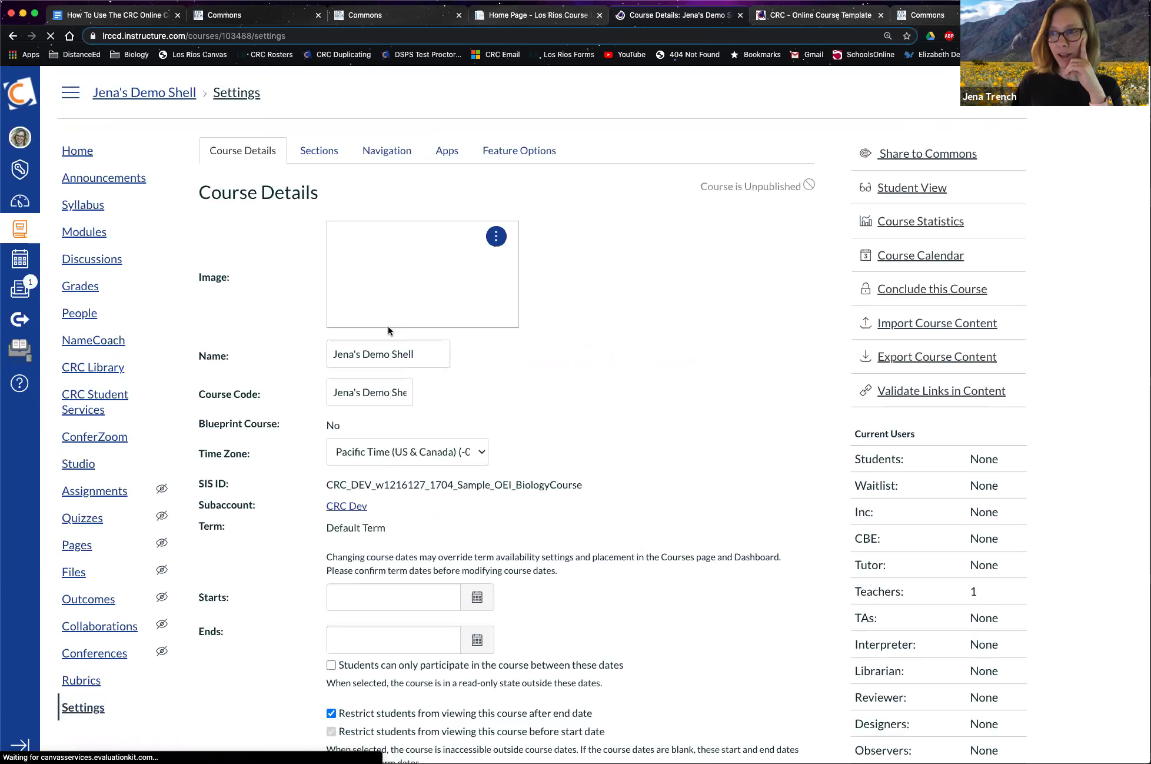
left_click(384, 149)
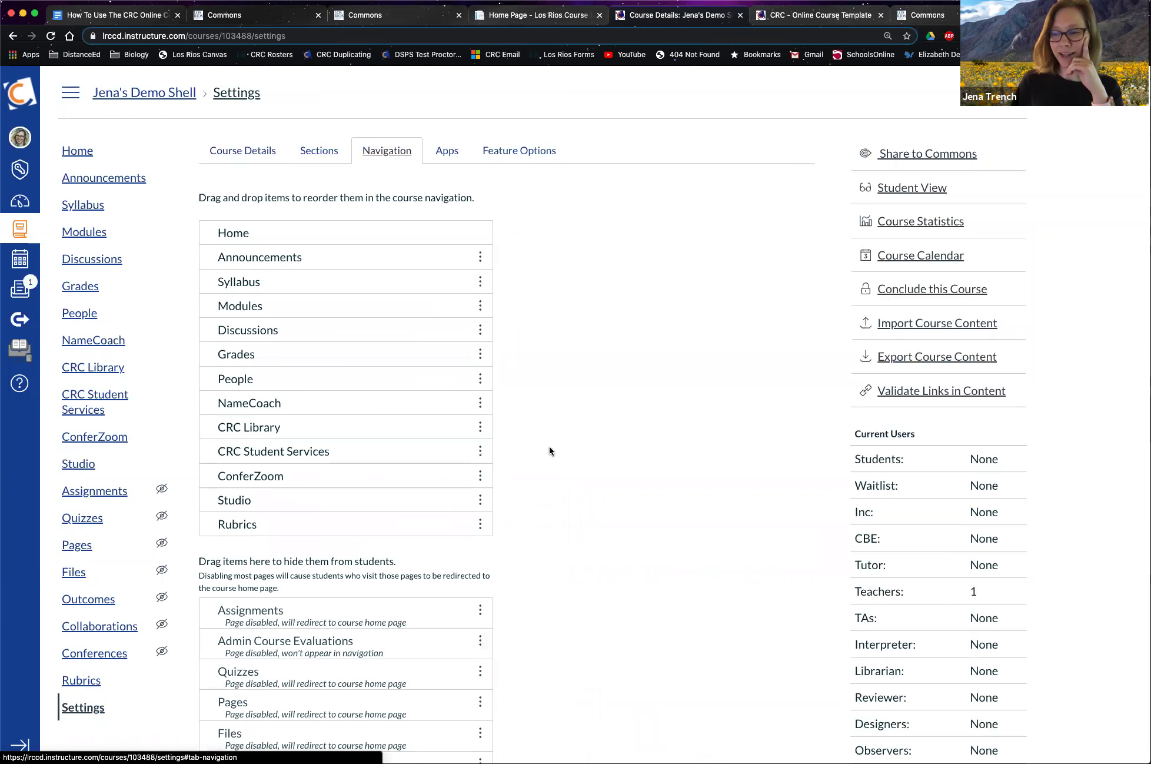
scroll(549, 451, "down", 5)
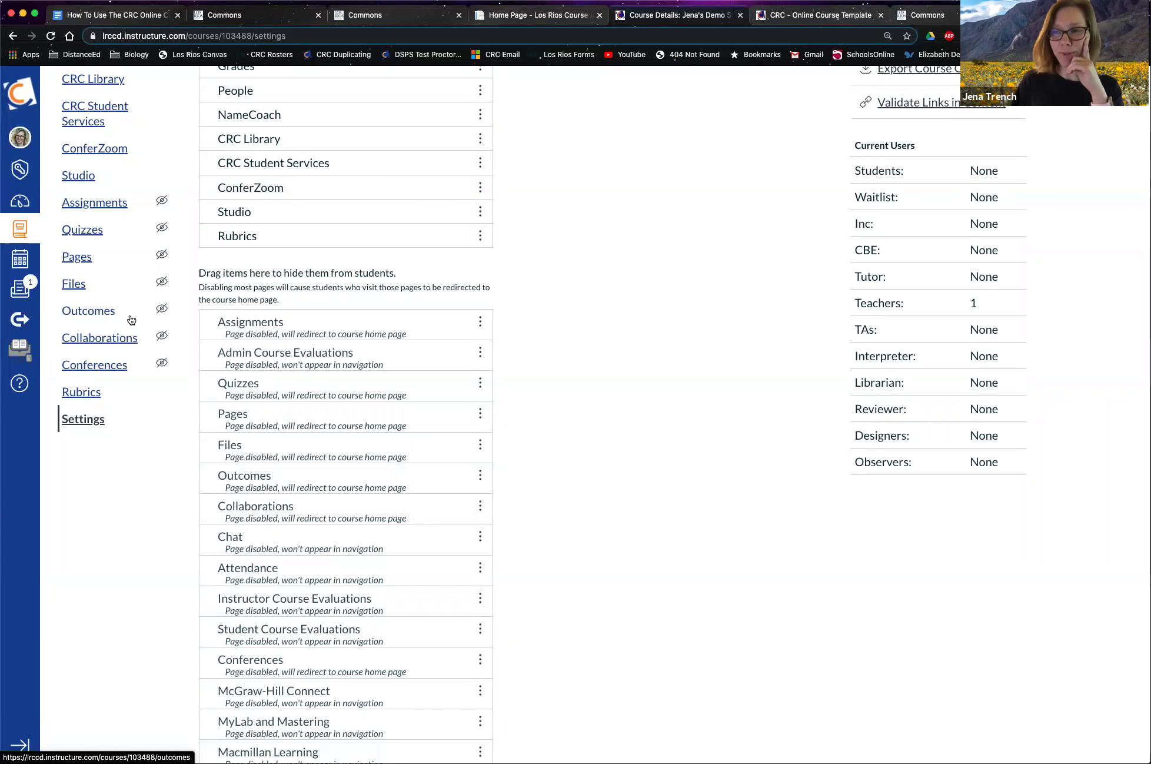
scroll(112, 330, "up", 5)
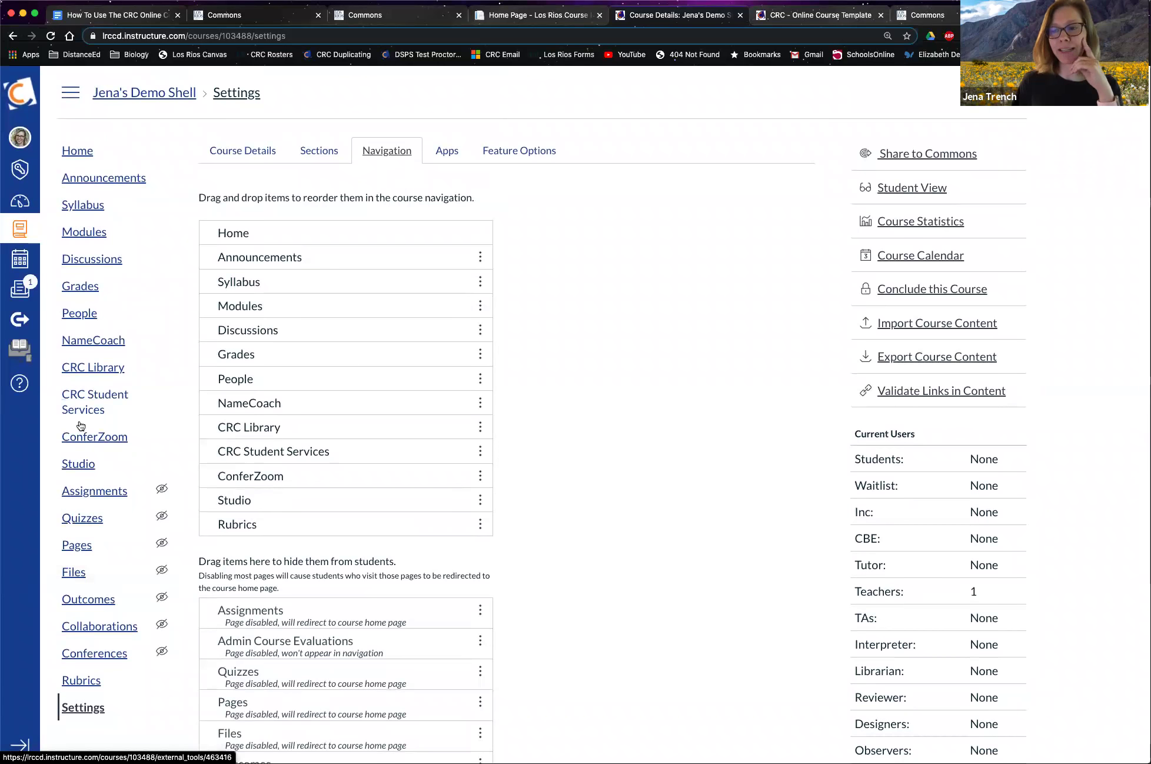
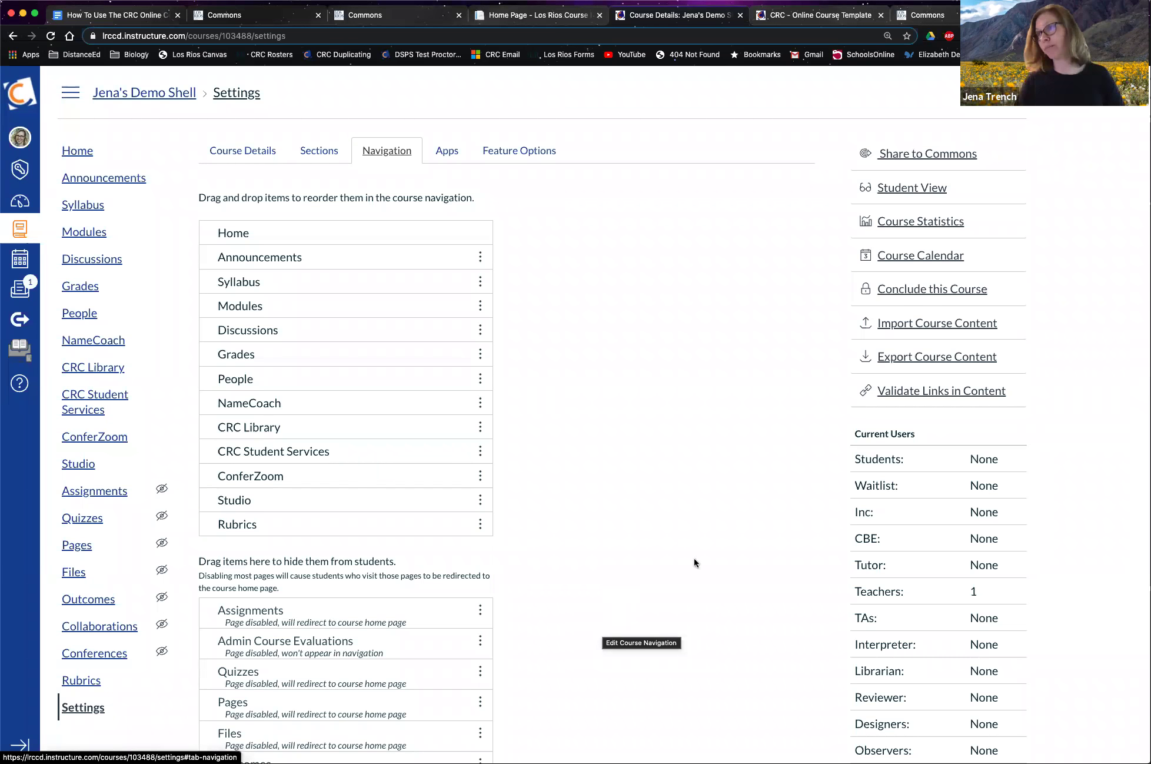
- Search Google for "screencastomatic" in a new browser tab and open the Screencast-O-Matic website
key("super+t")
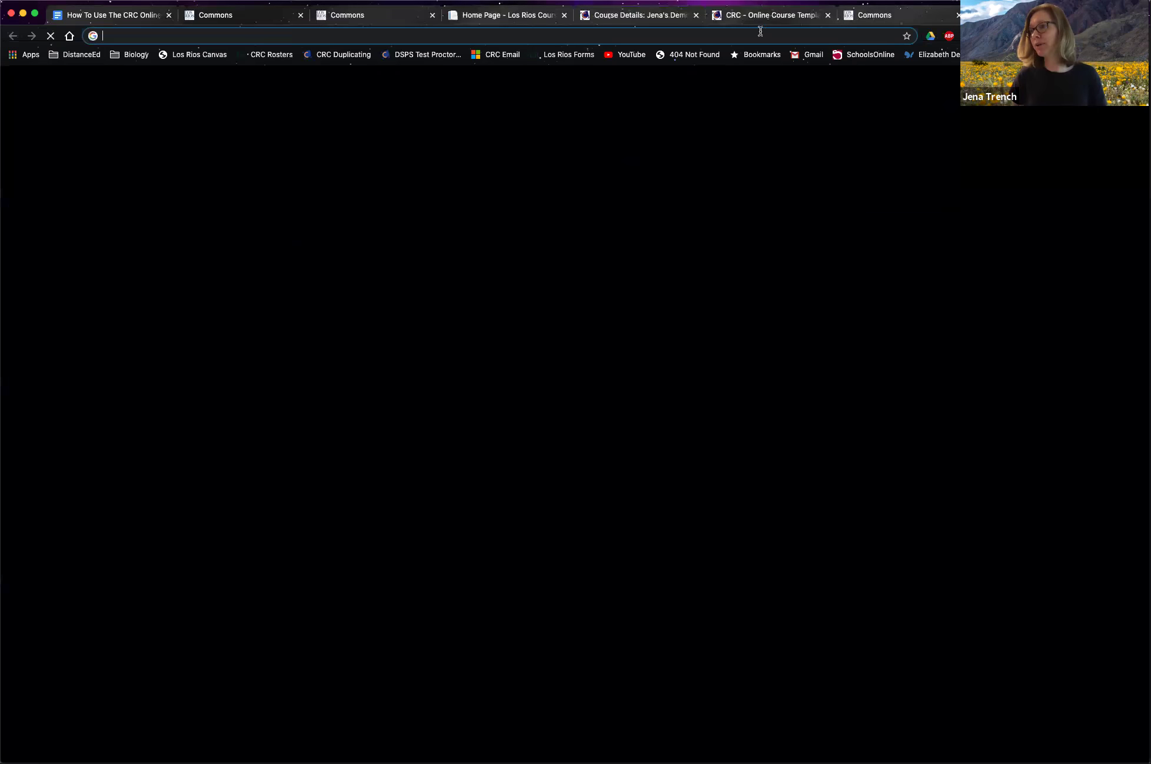
left_click(760, 35)
type("screencasot")
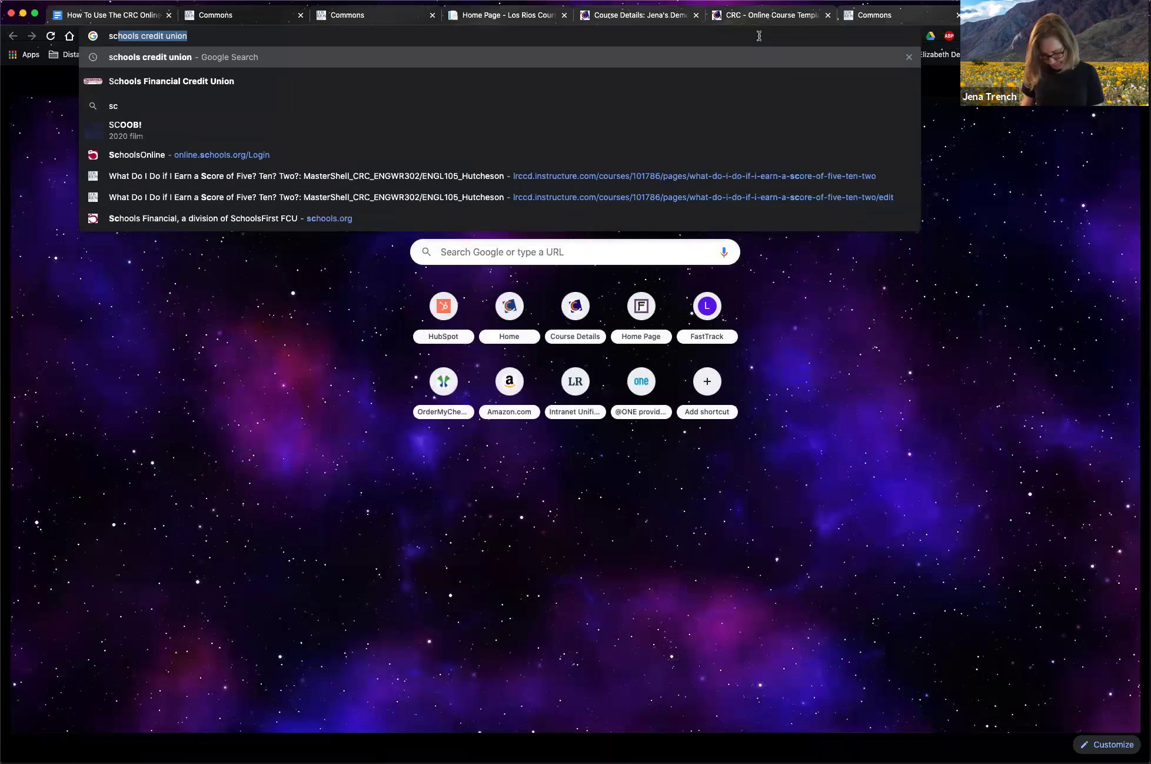
key("BackSpace")
key("BackSpace")
type("tomatic")
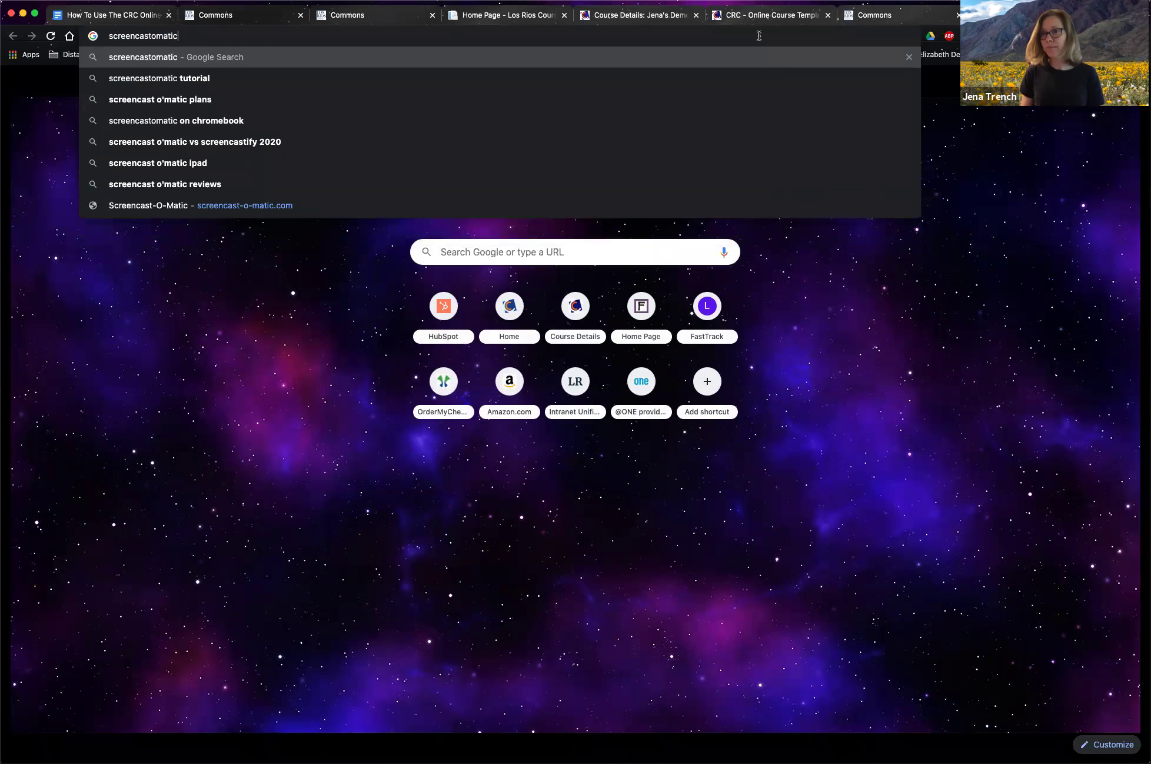
key("Return")
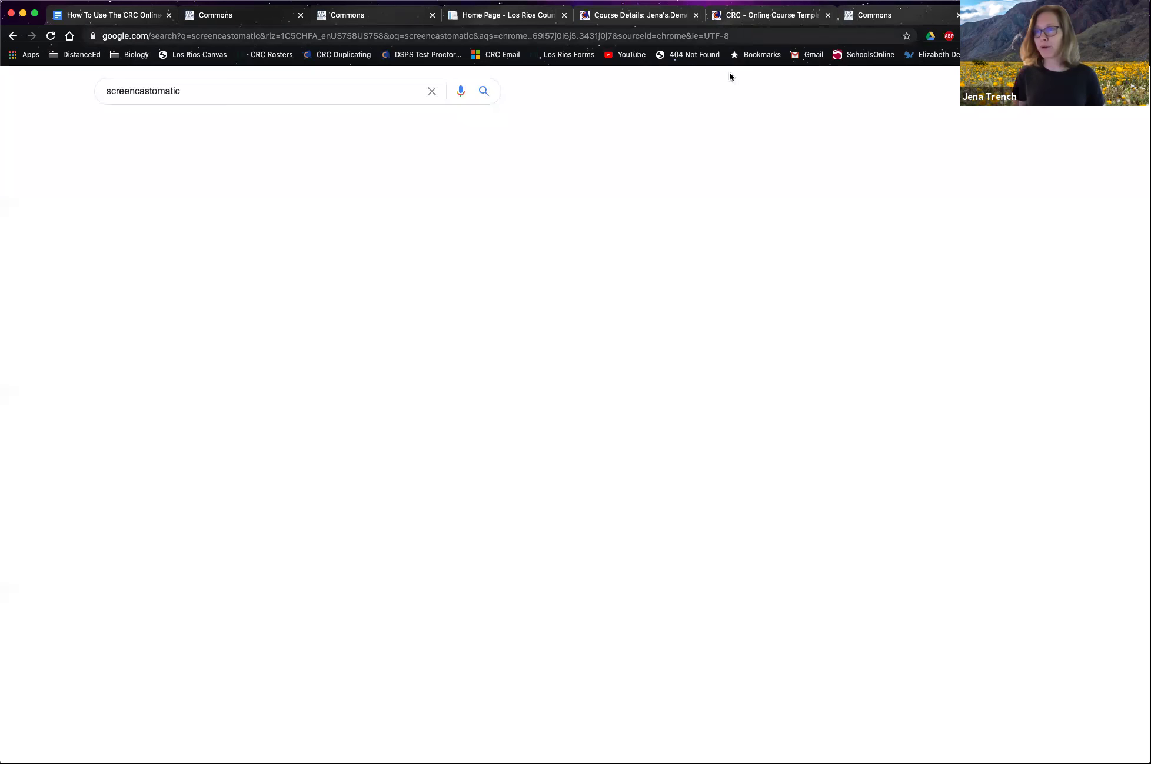
left_click(234, 194)
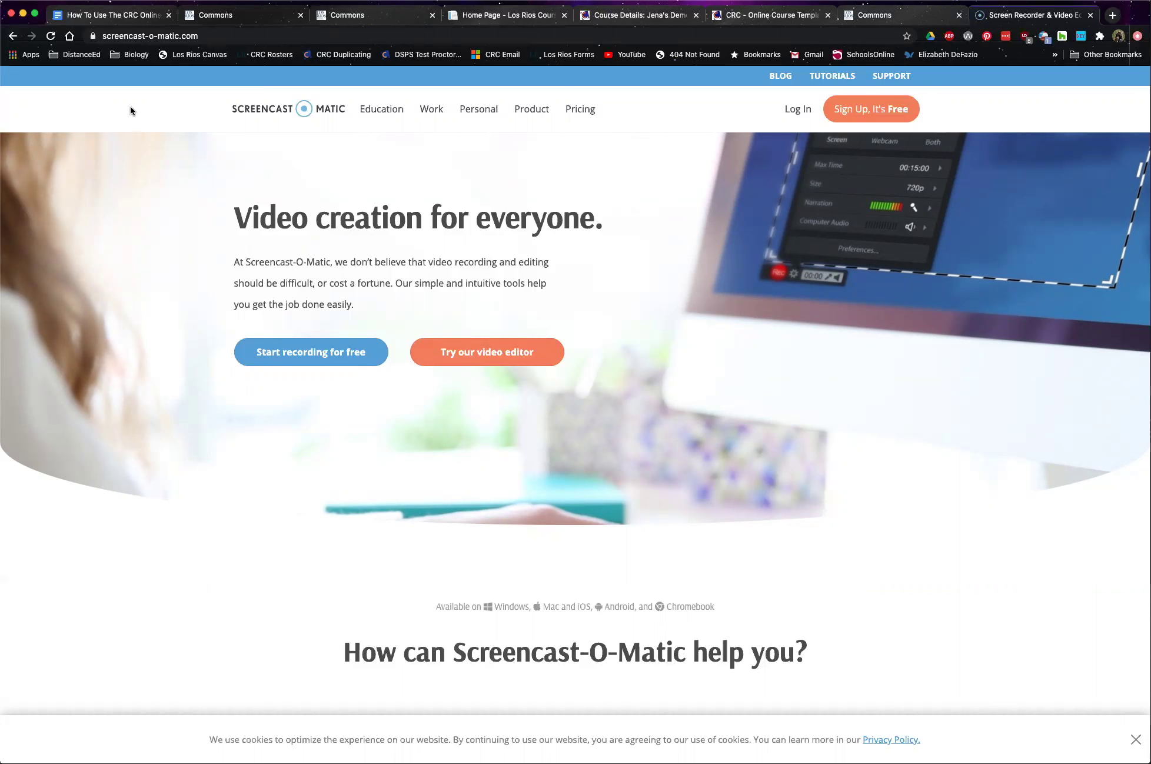
- Open the Education pricing for individuals on Screencast-O-Matic and compare the Deluxe and Premier solo plans
left_click(381, 110)
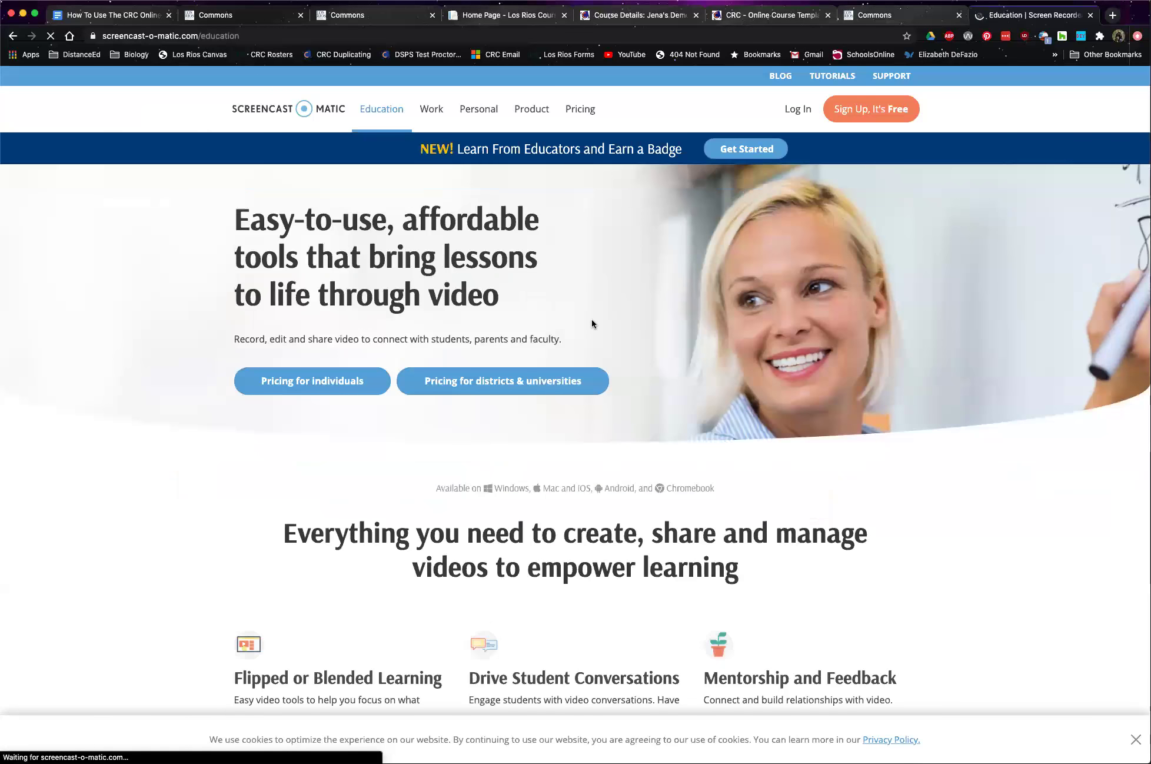
left_click(330, 386)
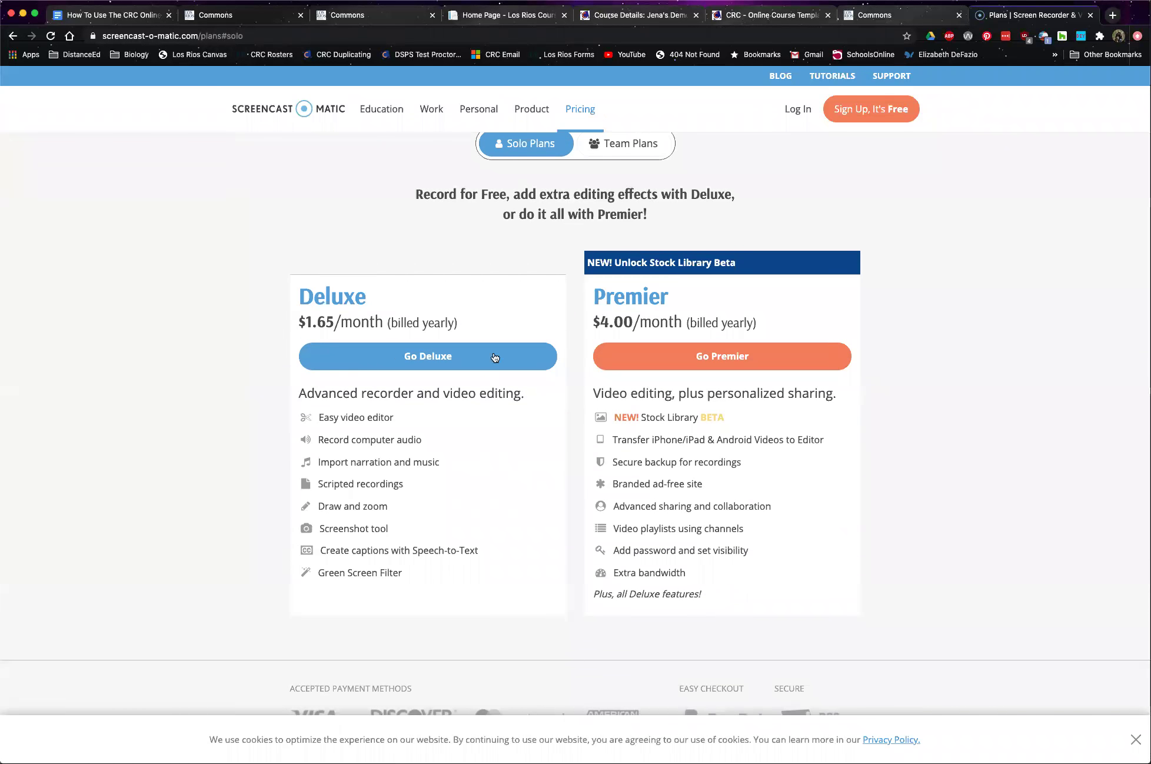
scroll(494, 468, "down", 2)
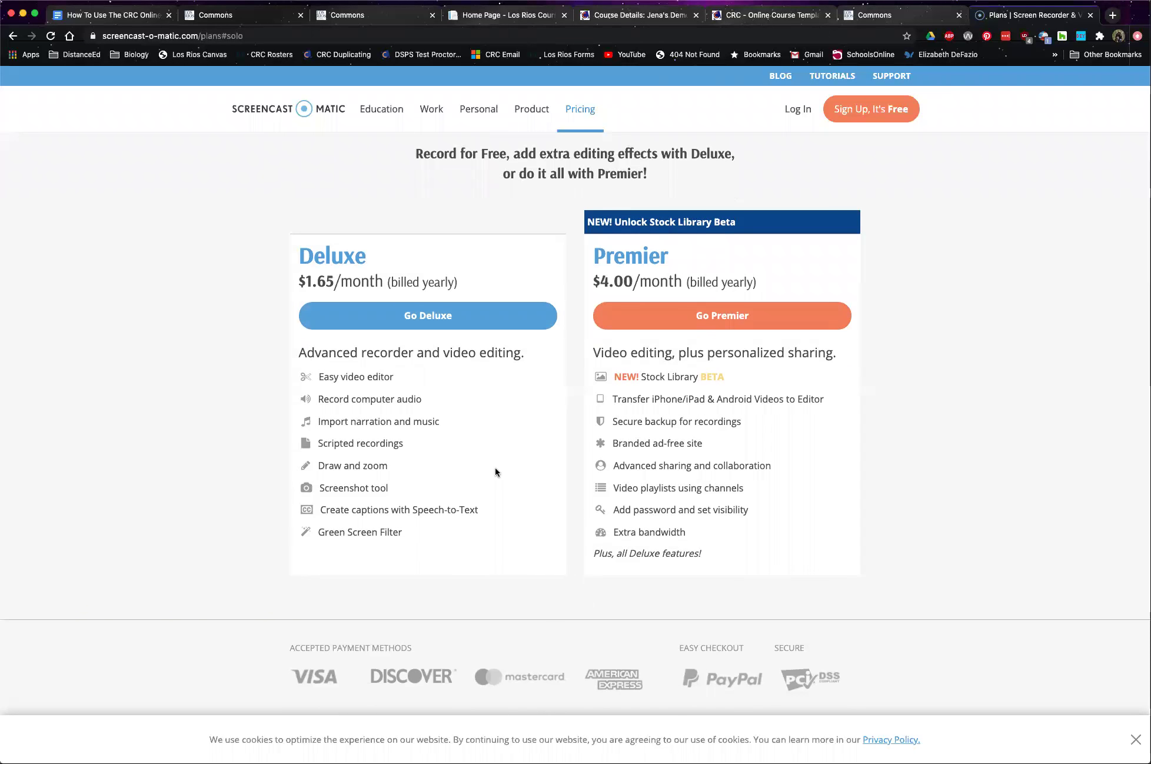
scroll(482, 456, "up", 5)
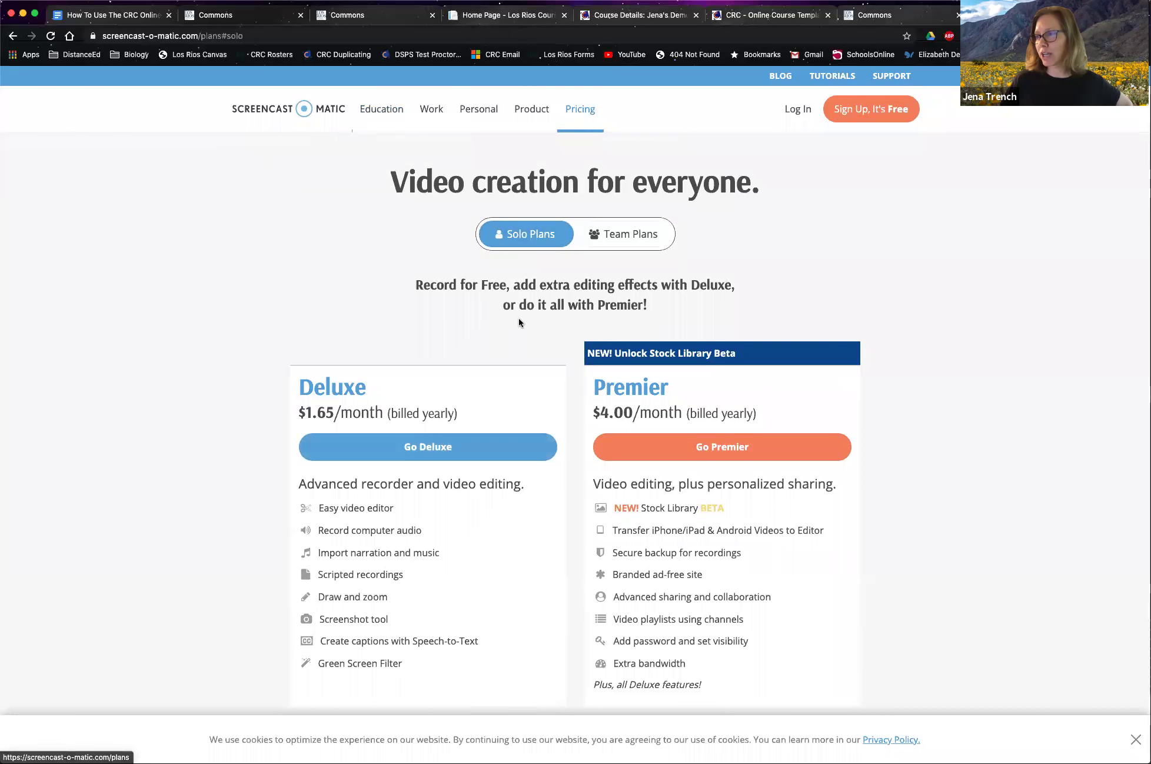
scroll(986, 412, "down", 3)
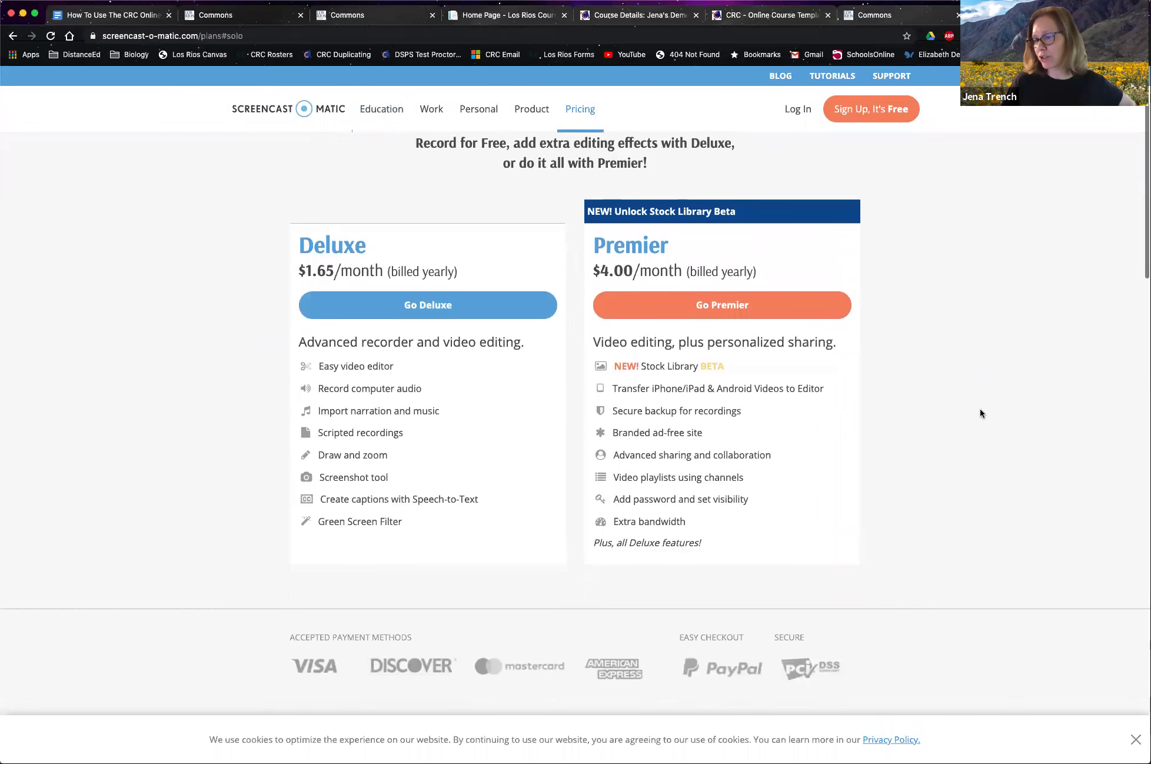
scroll(979, 413, "up", 2)
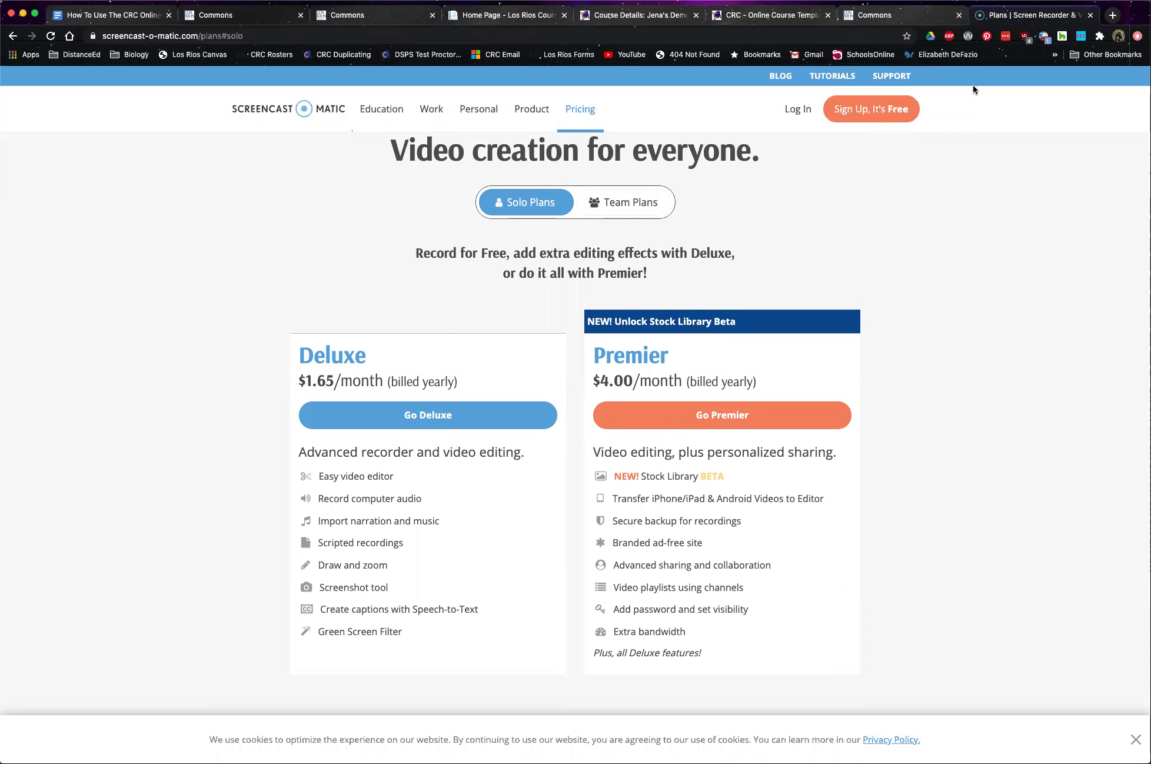
- Search Google for TechSmith Camtasia in another new browser tab
left_click(1112, 15)
left_click(744, 35)
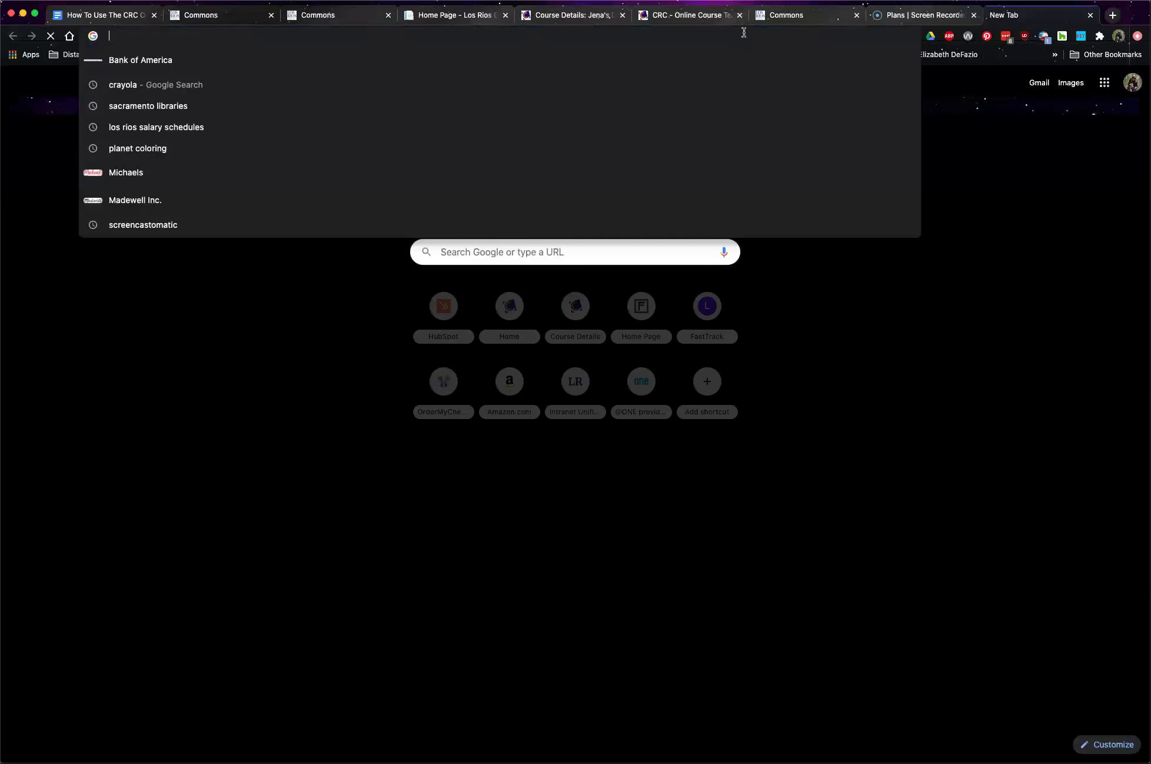
type("techsmith cap")
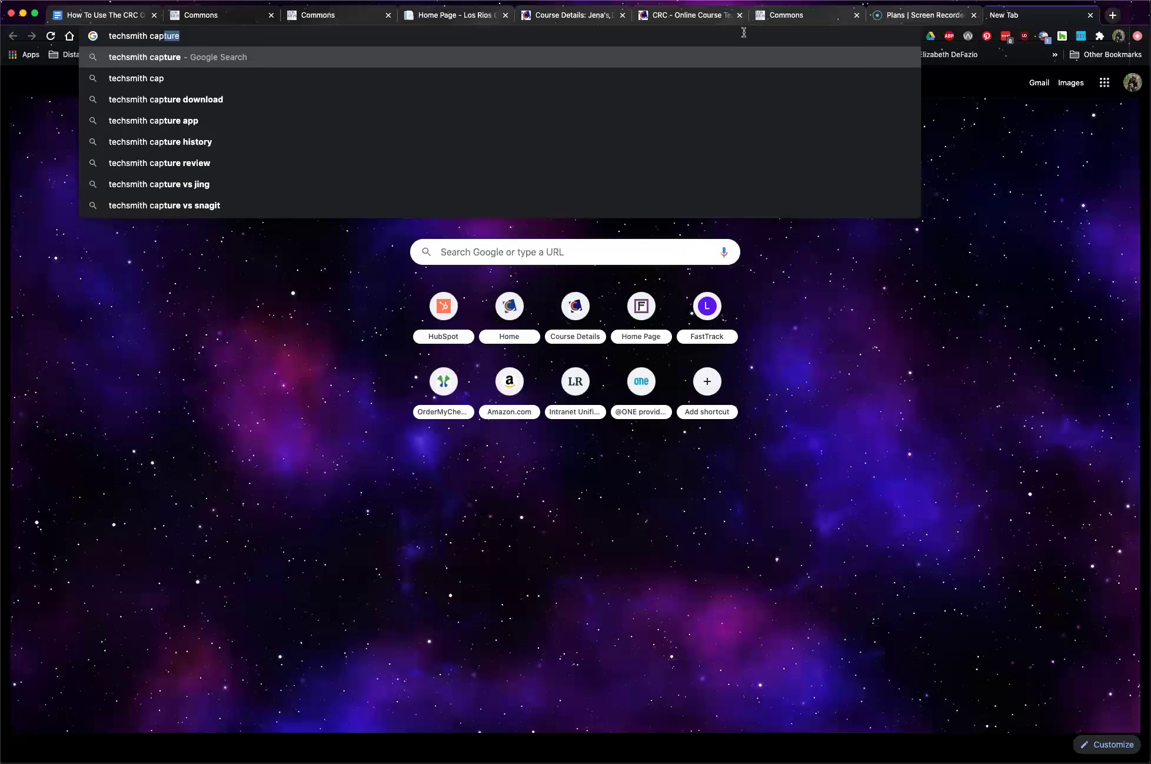
key("BackSpace")
key("BackSpace")
type("ma")
type("asua")
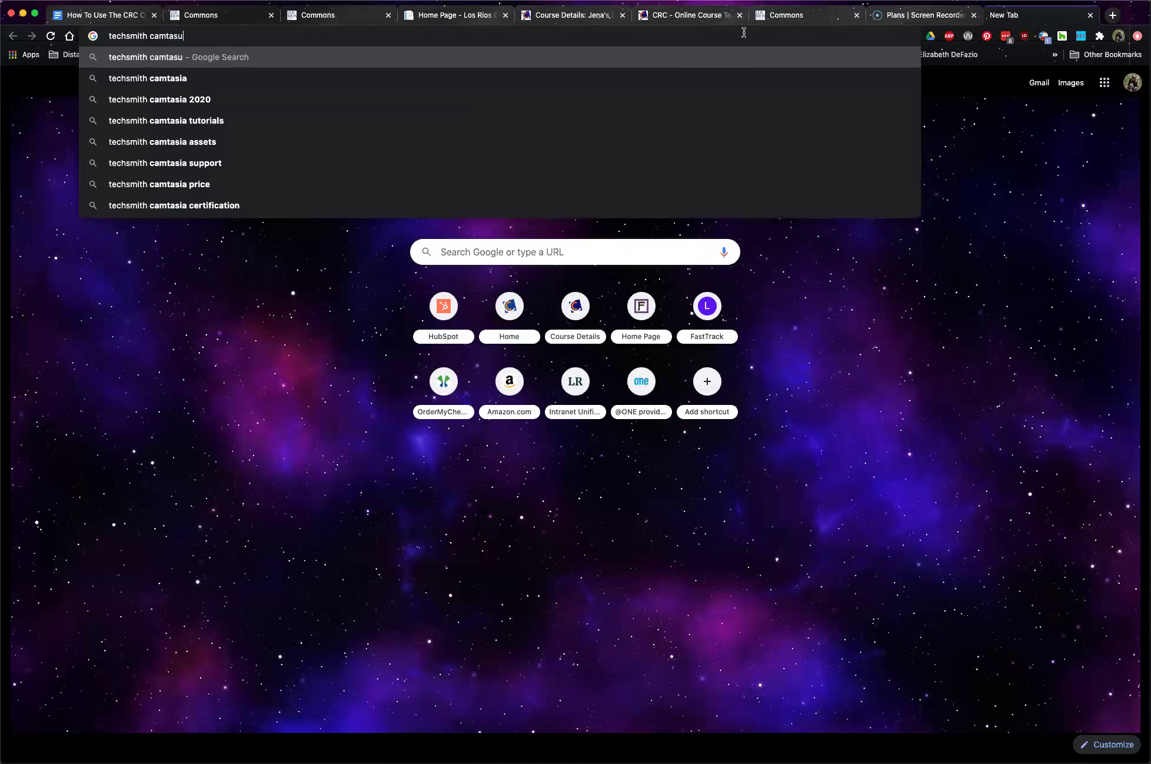
key("Return")
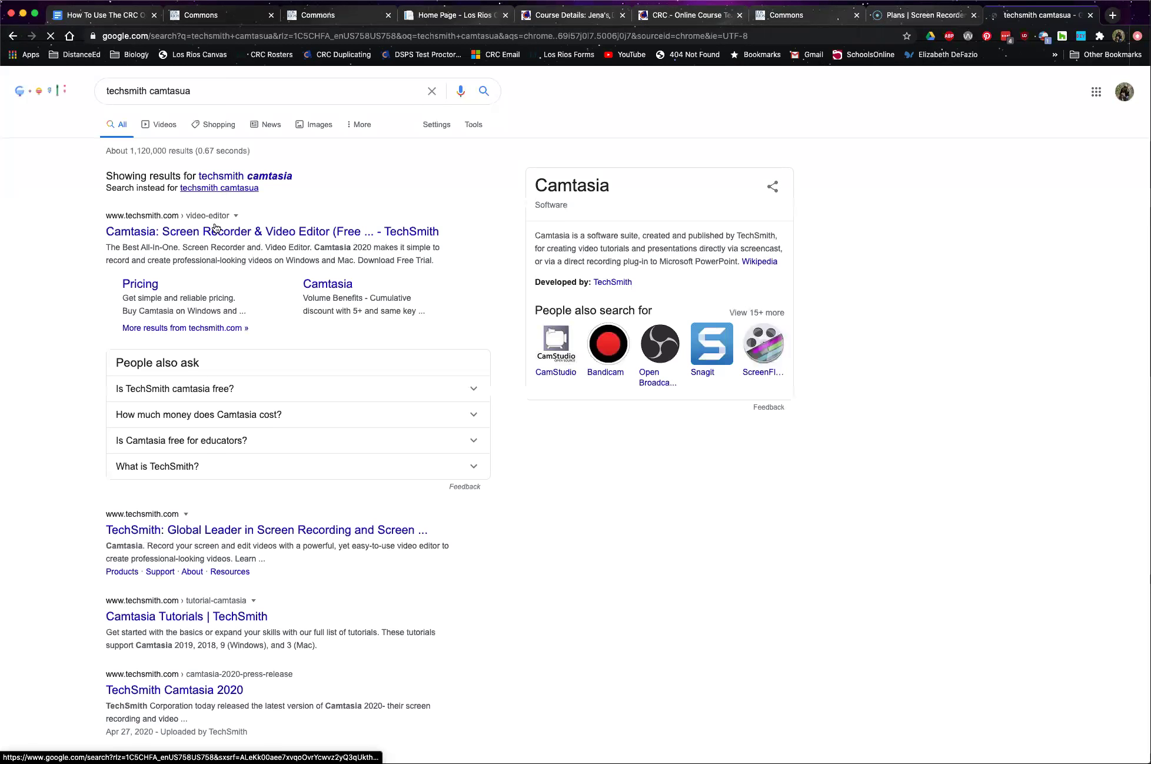
- Open the Camtasia pricing page from the search results and examine the Education pricing
left_click(140, 285)
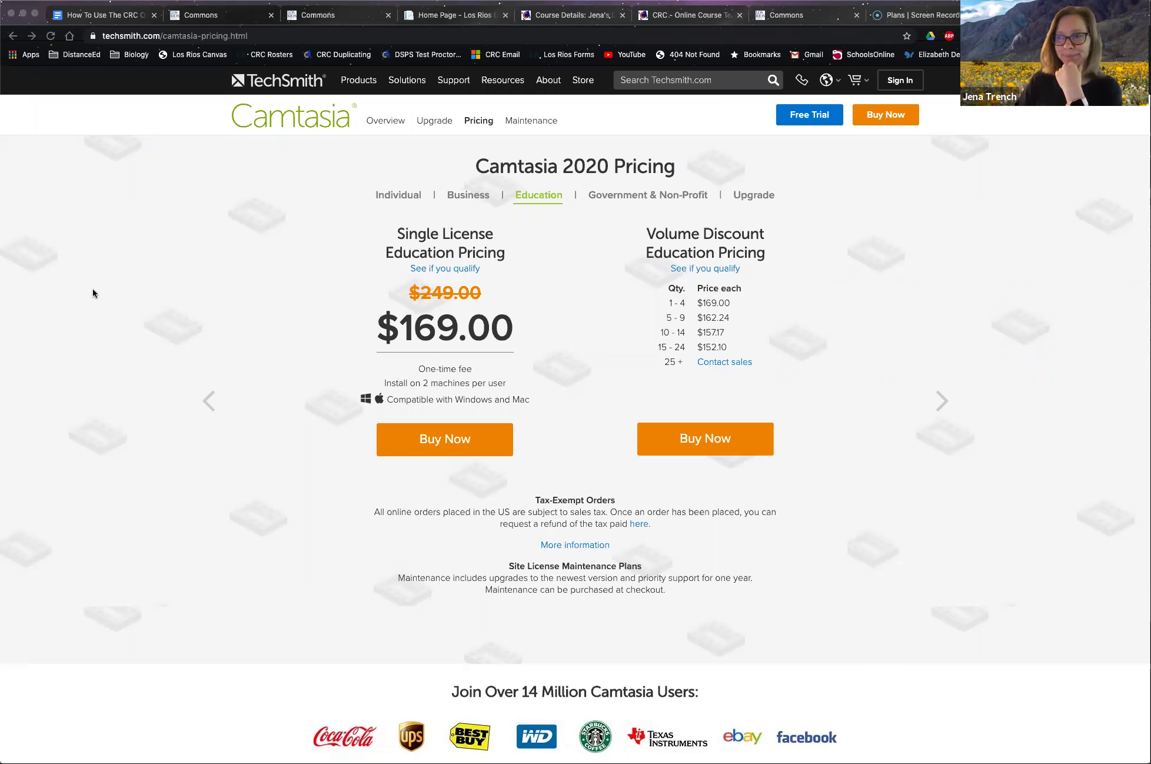
left_click(112, 123)
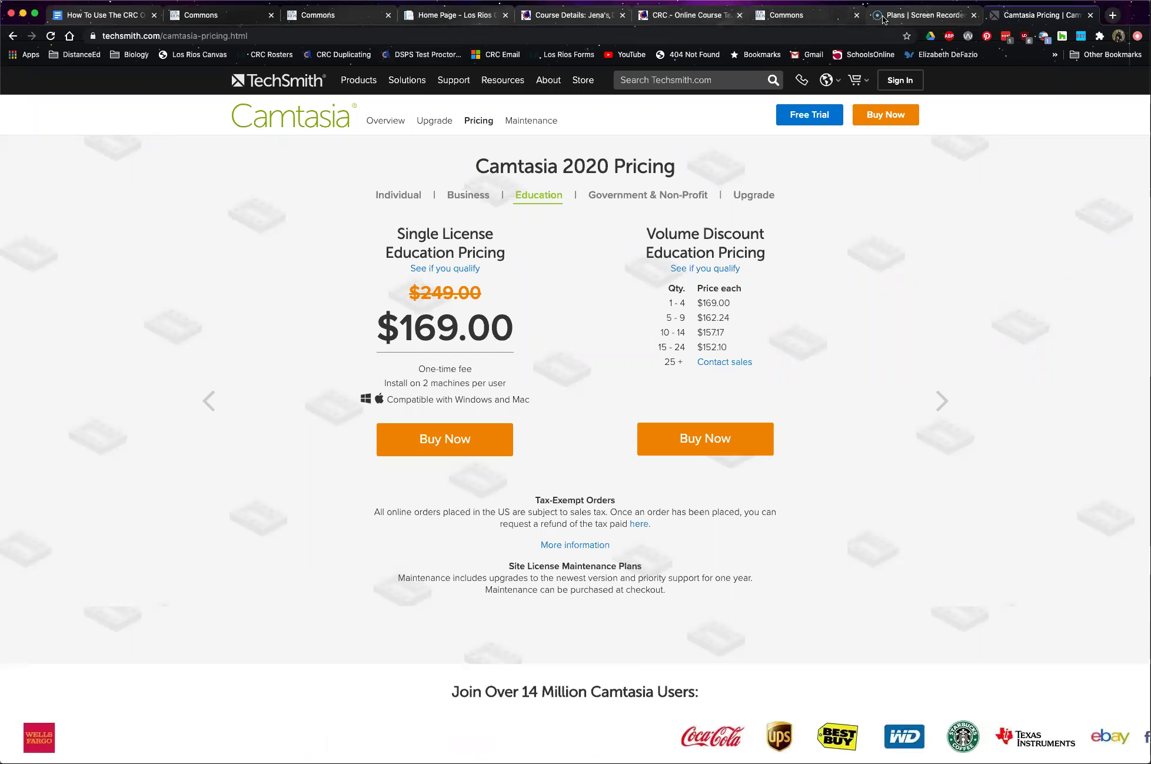
- Return to the CRC - Online Course Template home page in Canvas and look over its top section
key("ctrl+shift+Tab")
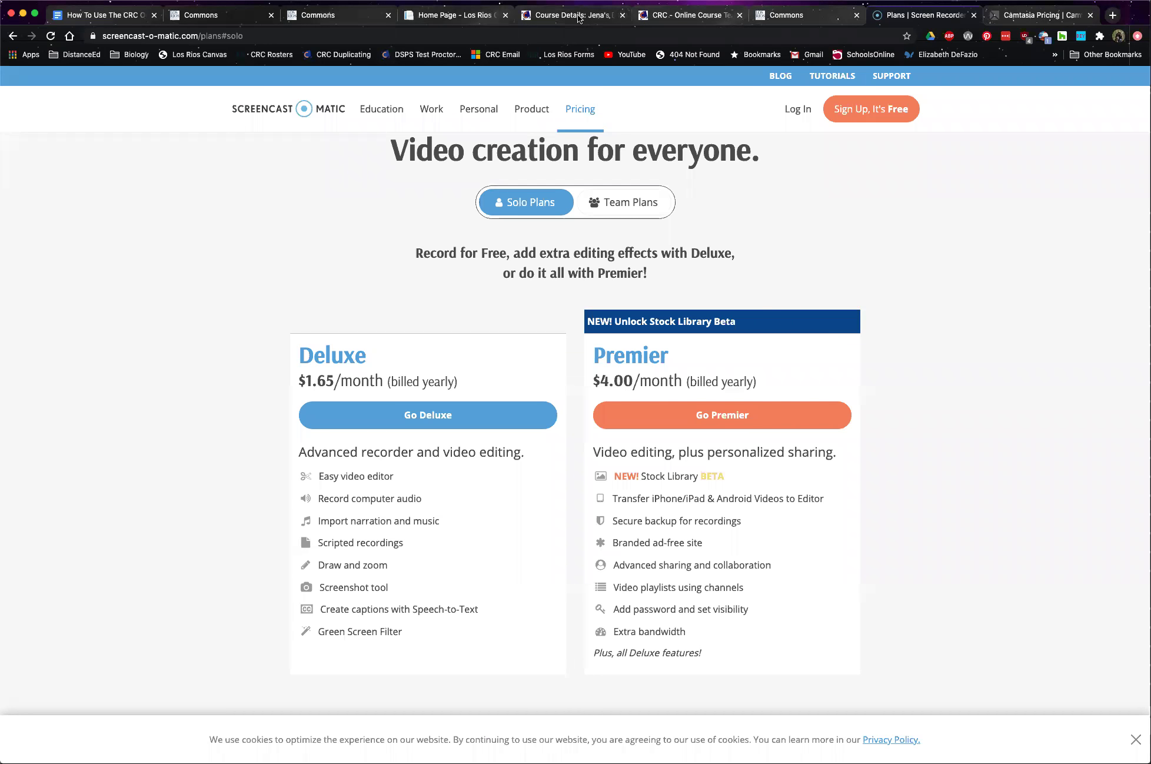
left_click(664, 16)
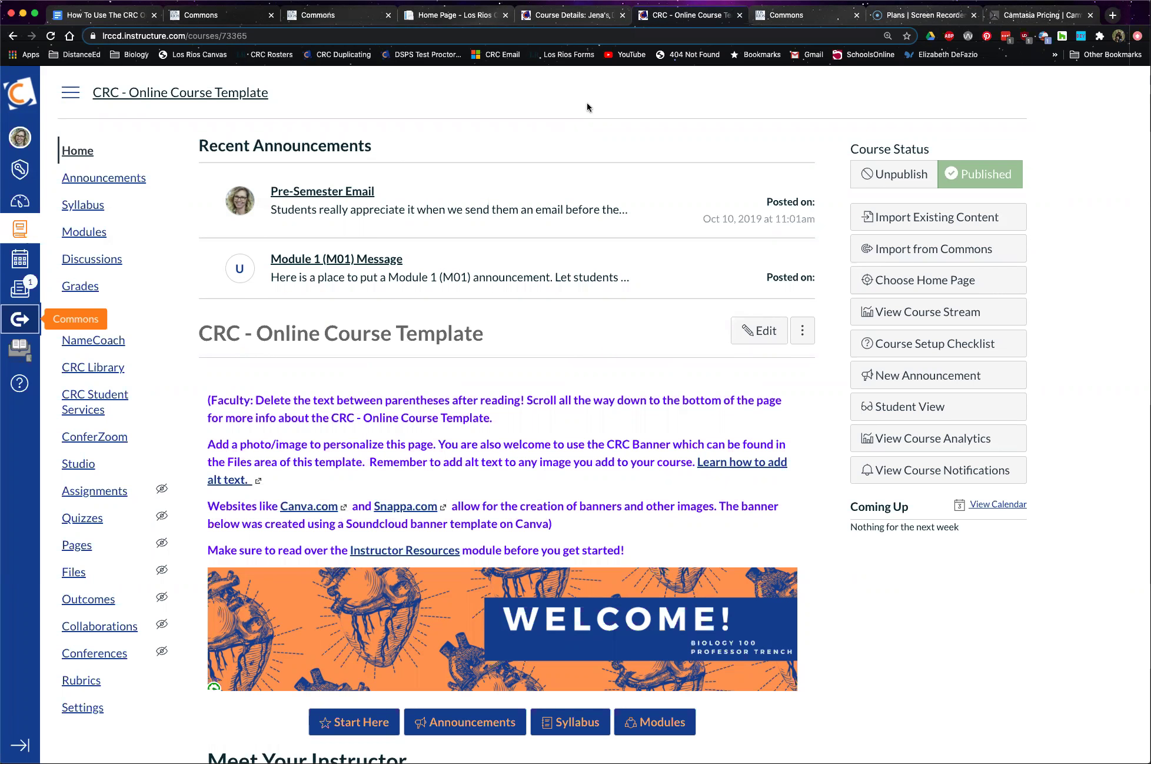
scroll(485, 106, "down", 2)
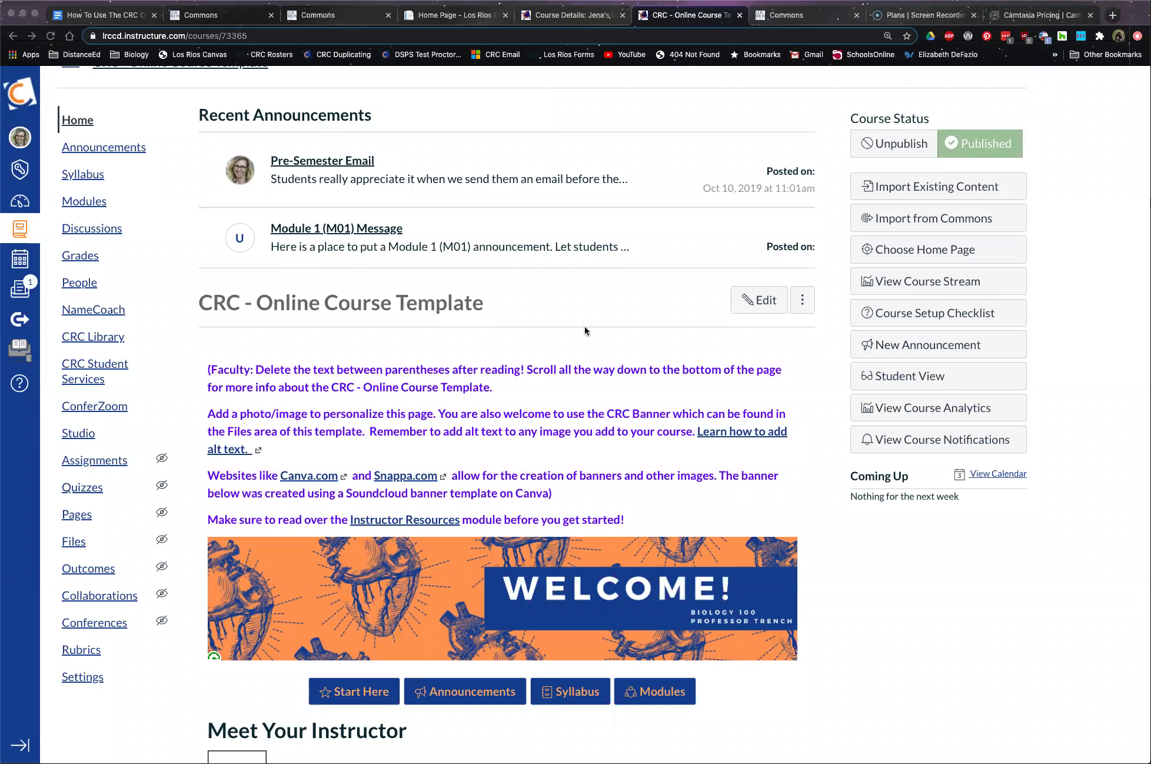
key("super+Tab")
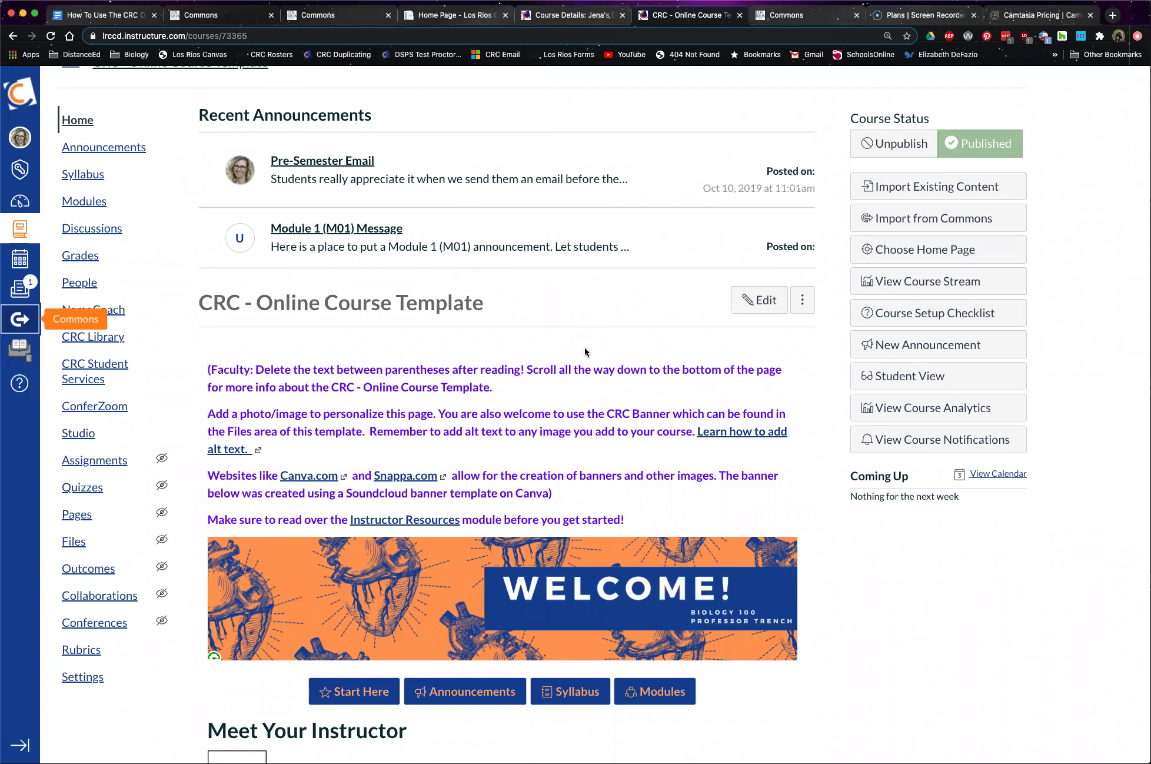
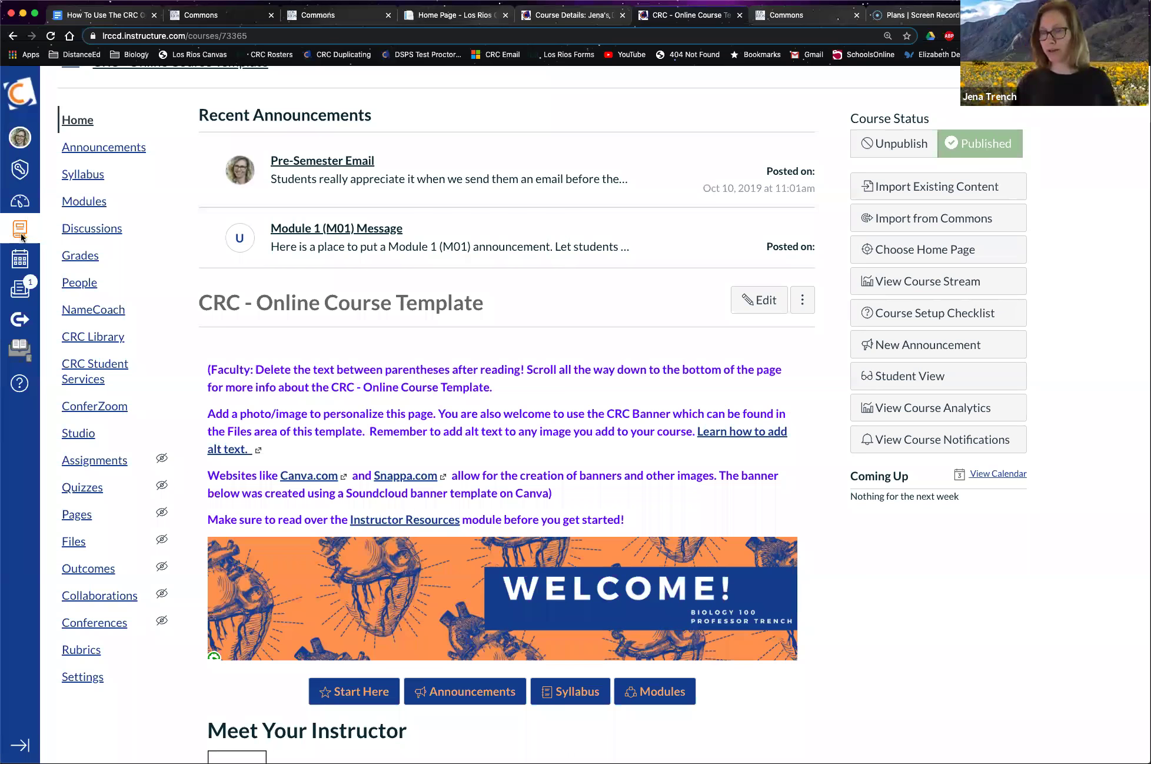
- Open the demo shell from the unpublished courses in the course list and look over its home page
left_click(23, 231)
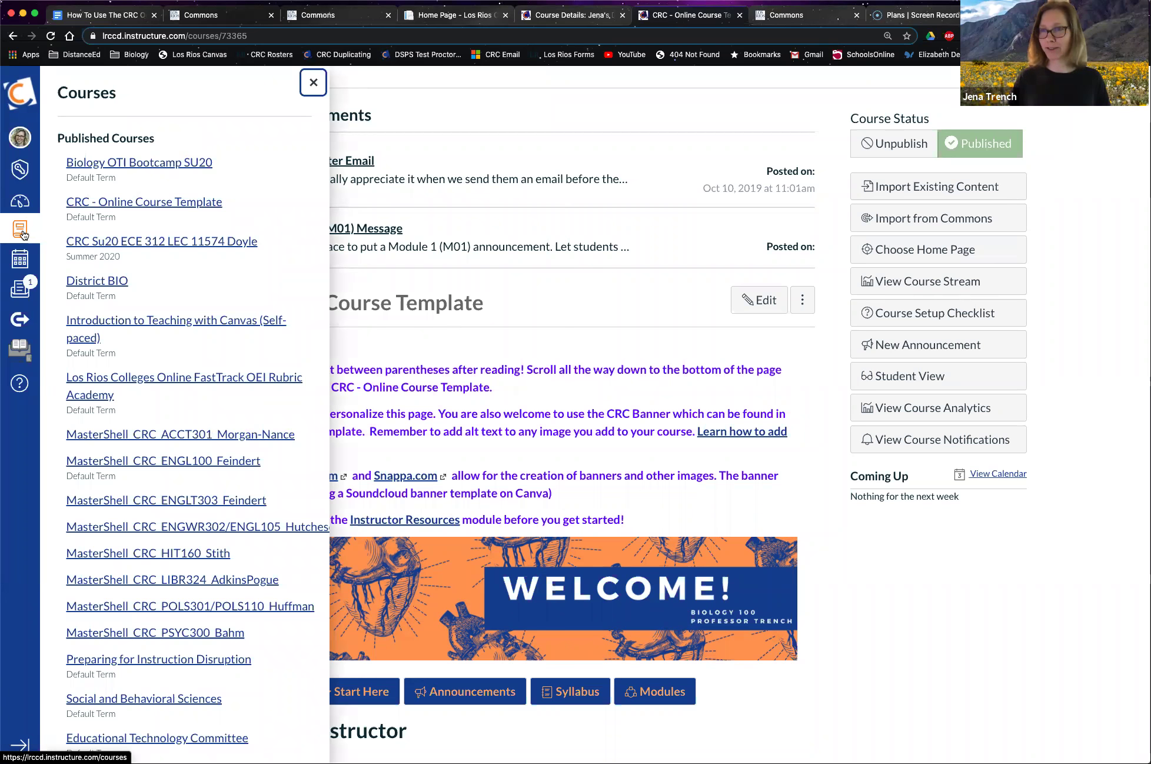
scroll(207, 292, "down", 2)
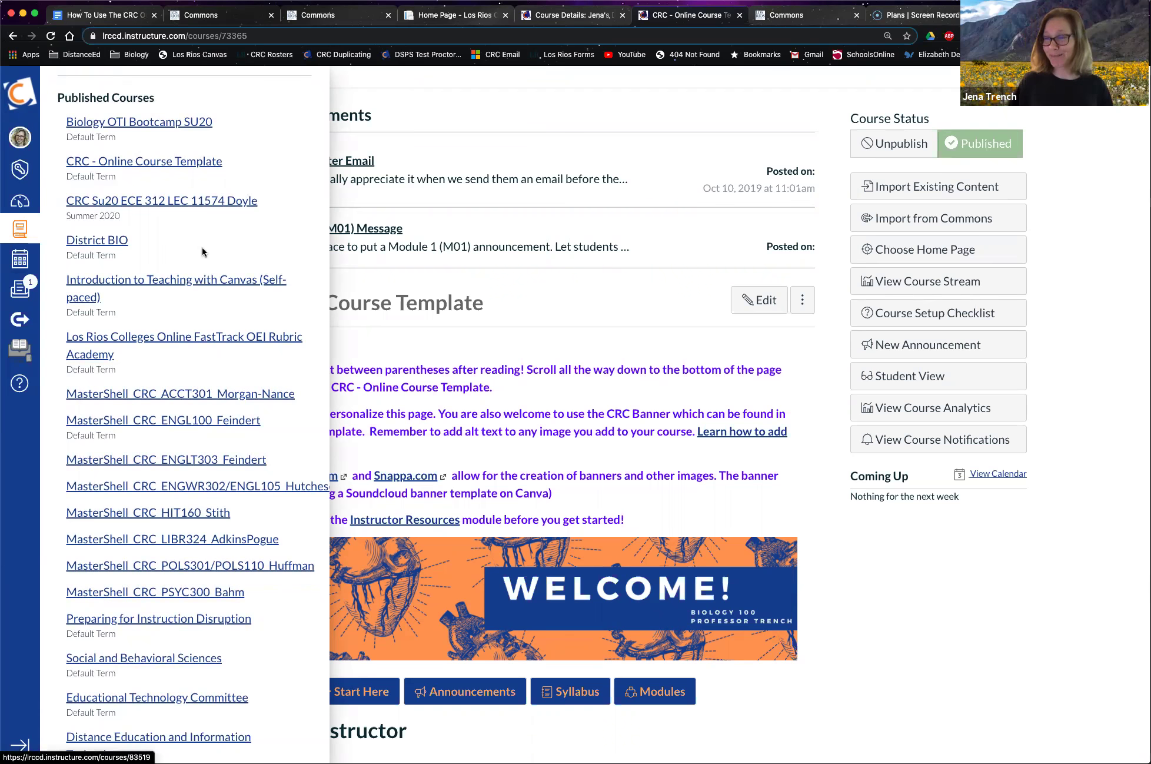
scroll(196, 257, "down", 3)
scroll(196, 257, "down", 20)
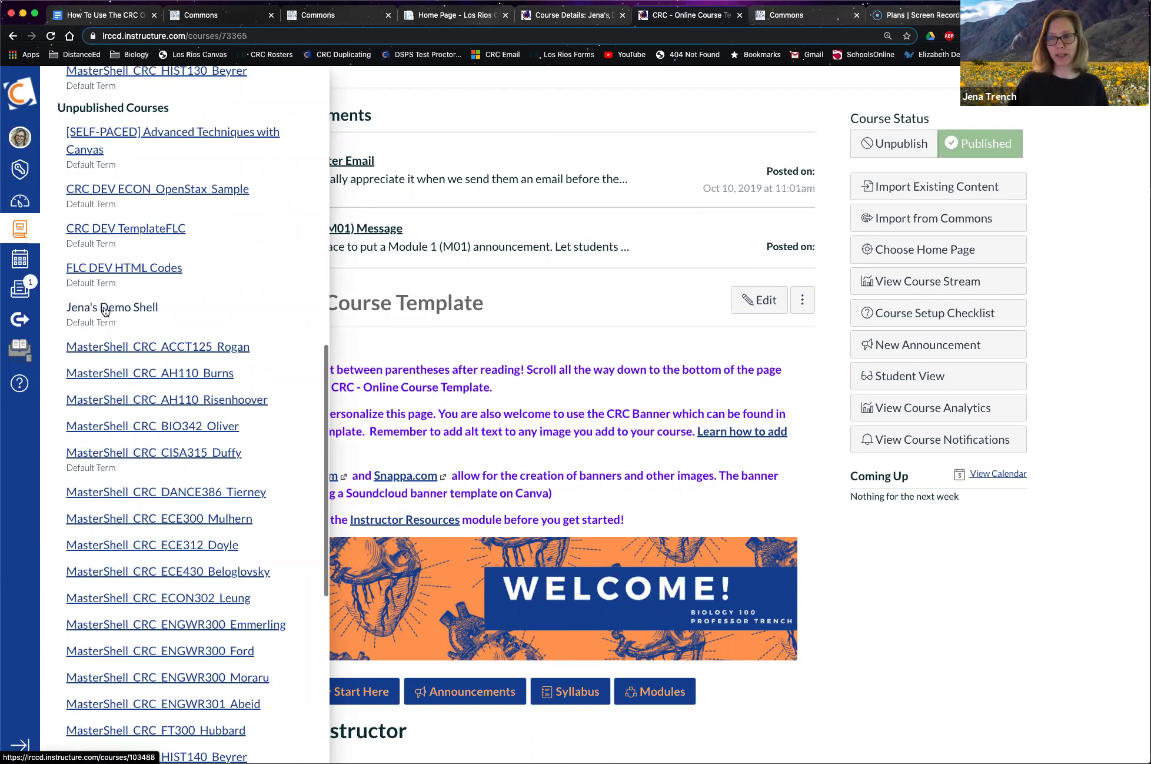
left_click(105, 310)
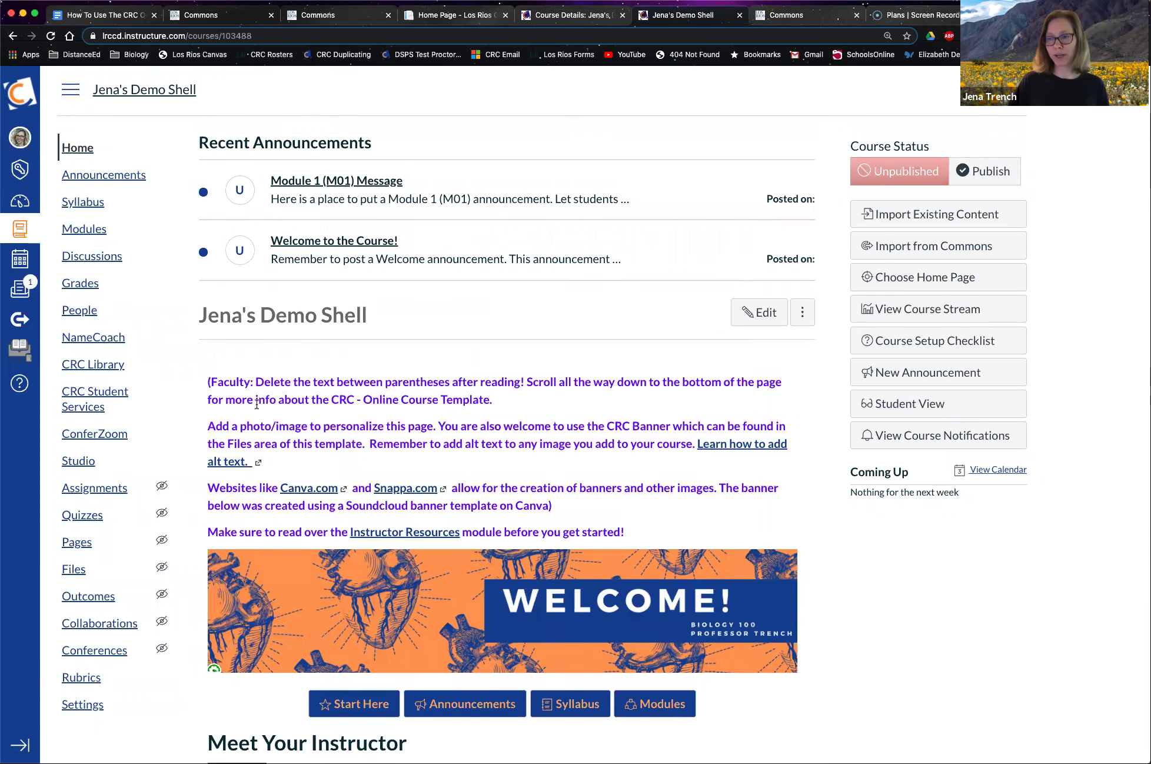
scroll(257, 404, "down", 3)
scroll(188, 372, "up", 2)
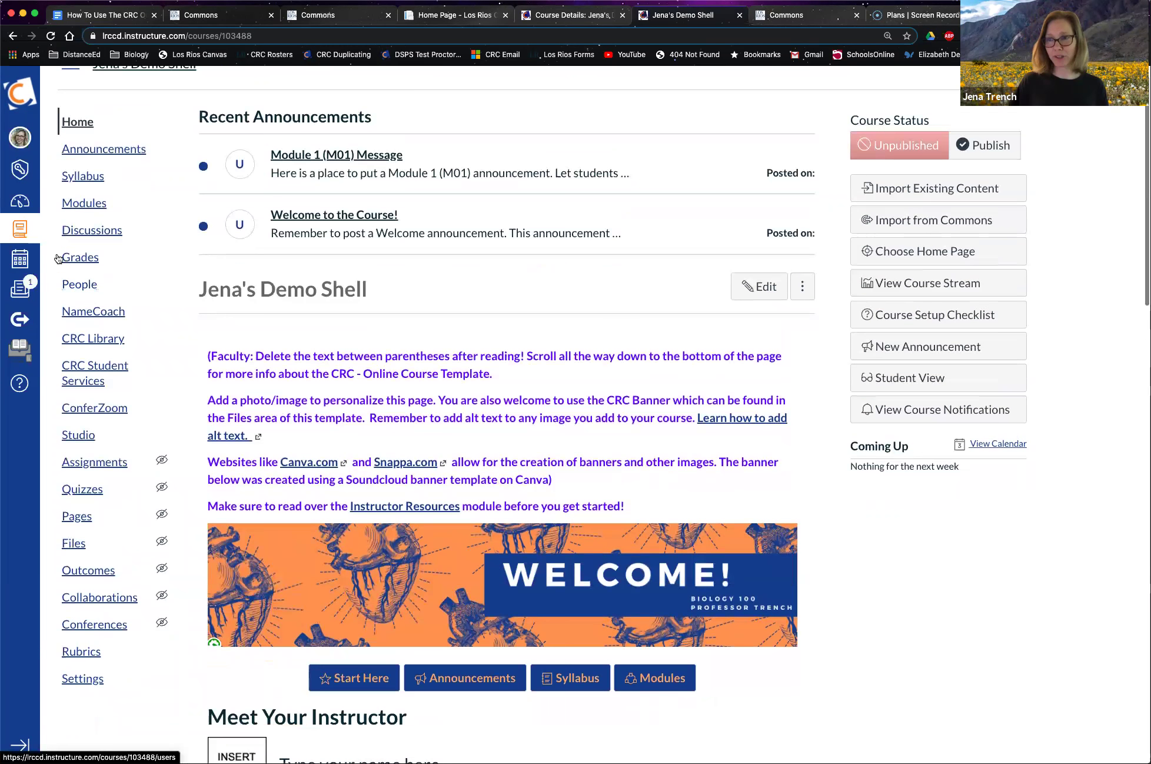
- Open the Biology OTI Bootcamp SU20 course and go to its course content import page
left_click(20, 230)
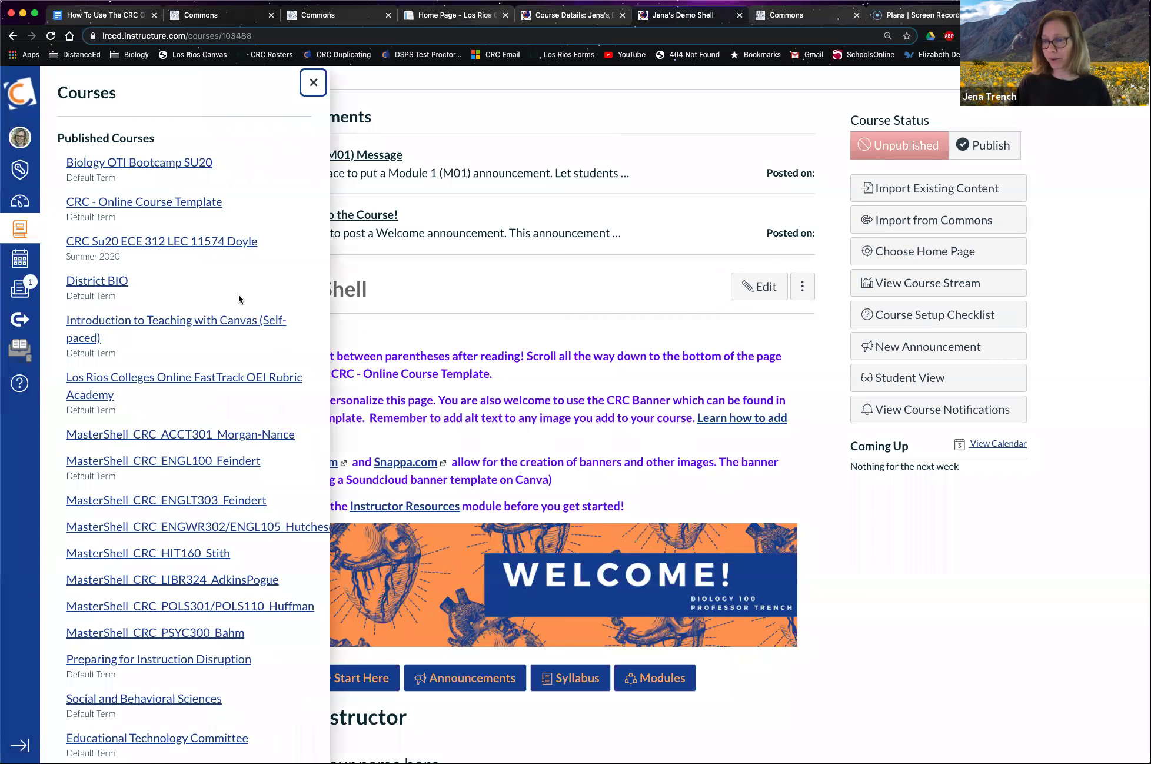
left_click(162, 163)
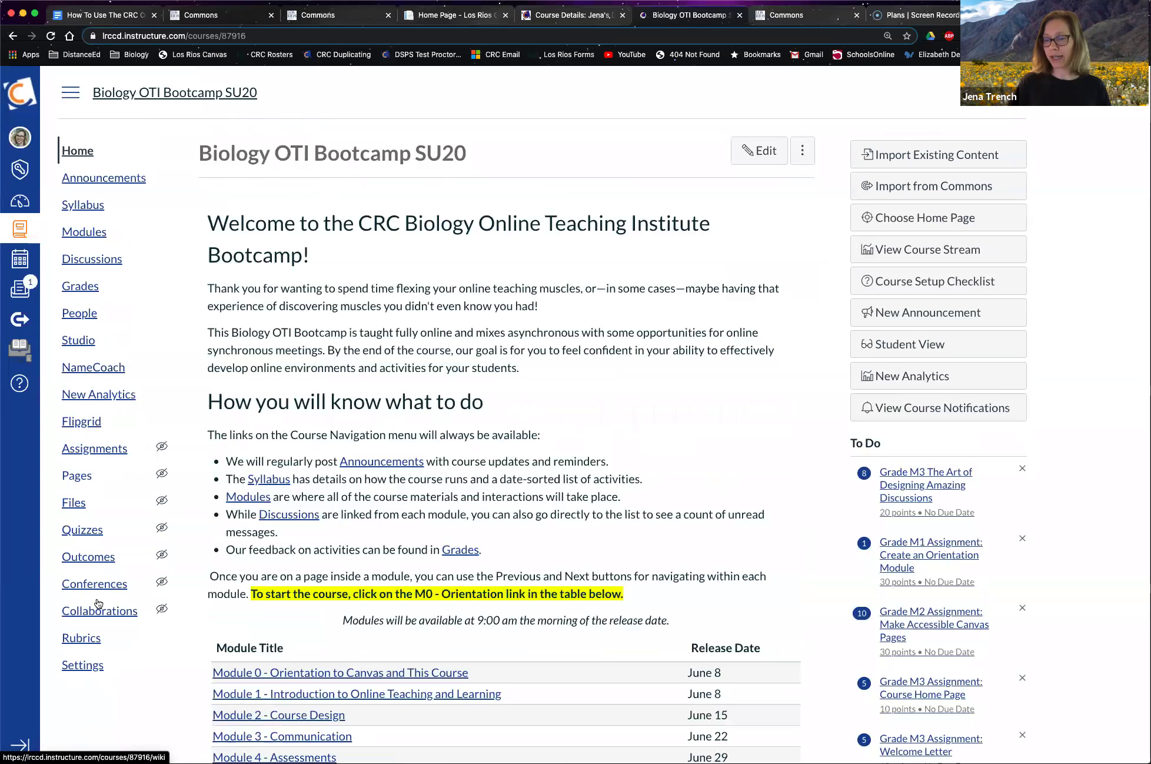
left_click(83, 665)
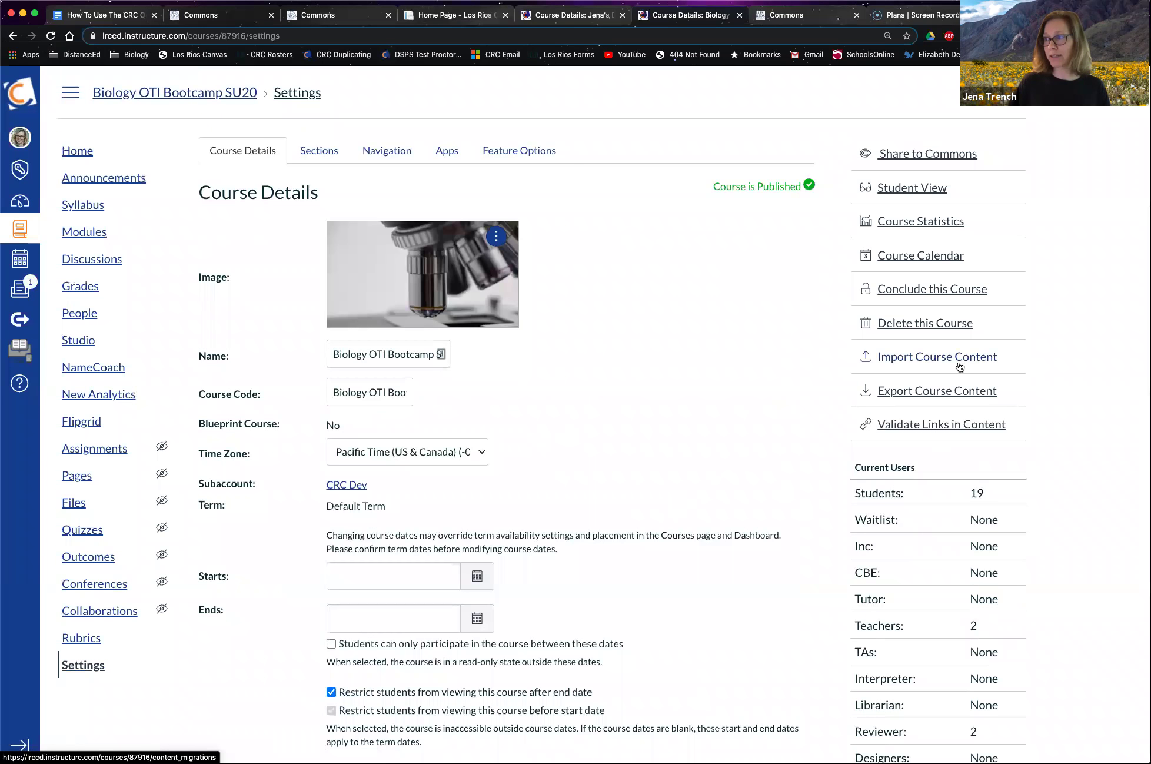
left_click(918, 361)
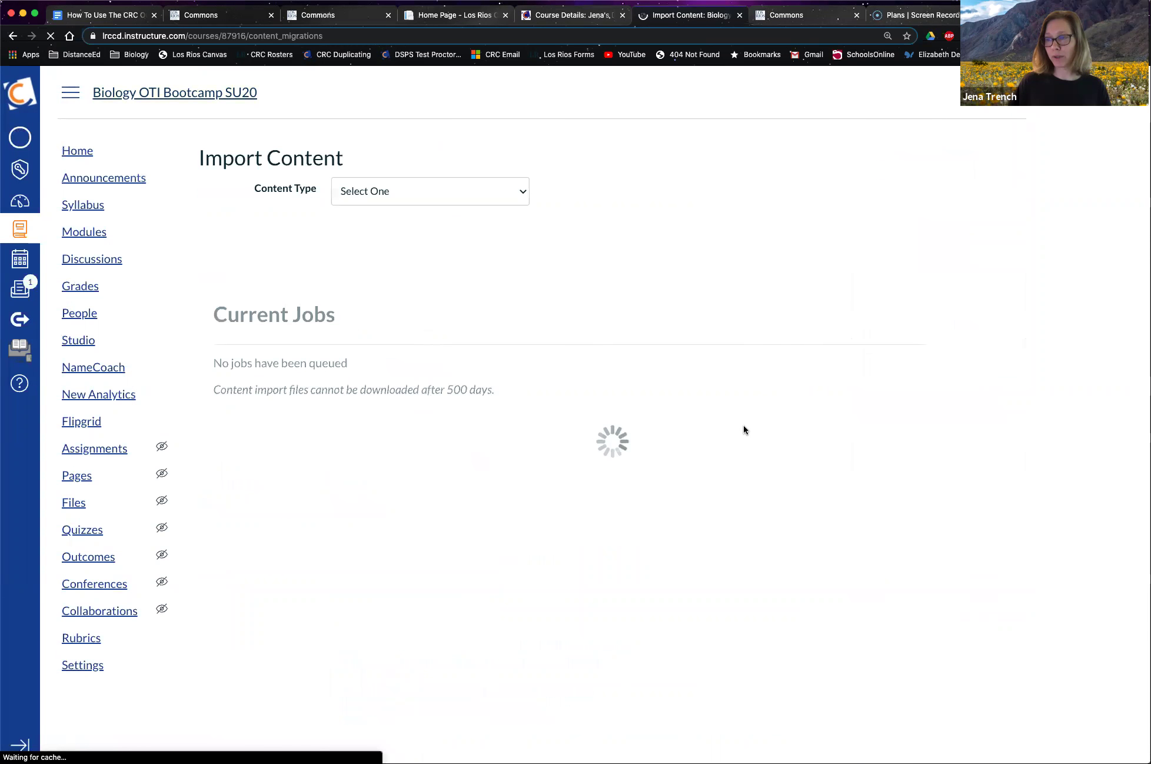
- Queue a Copy a Canvas Course import from the demo shell with the option to select specific content
left_click(386, 195)
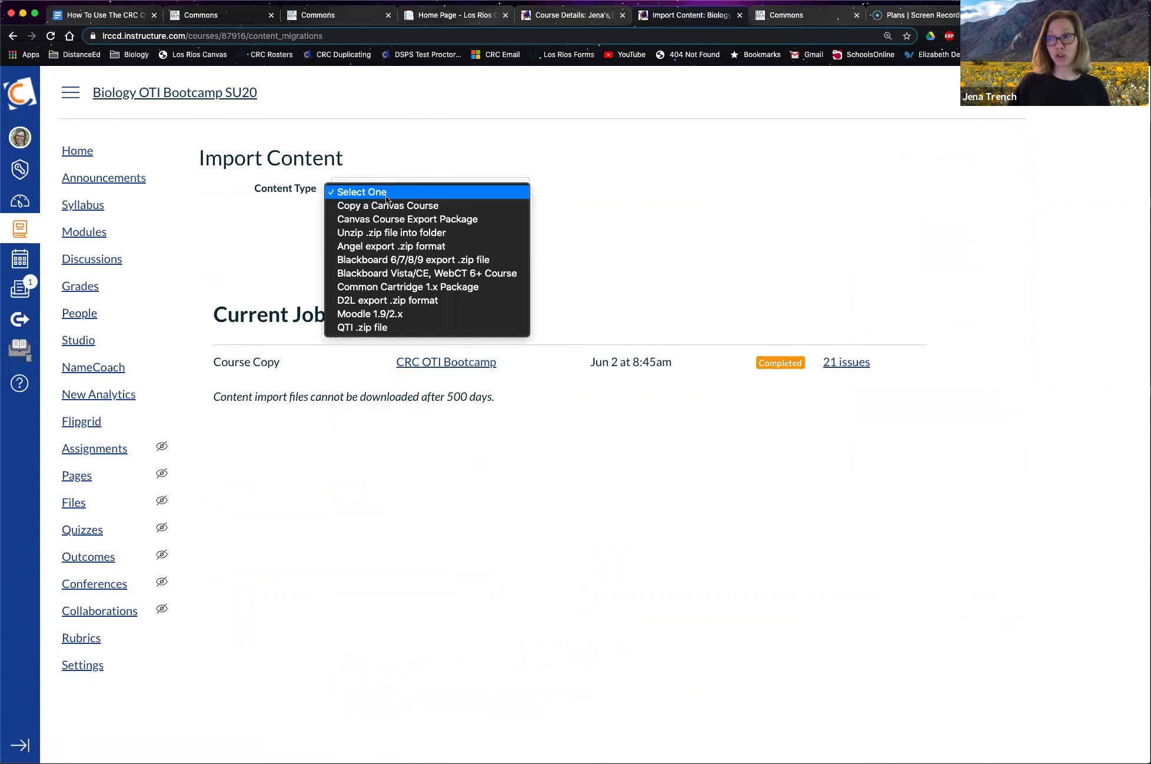
left_click(384, 205)
left_click(371, 236)
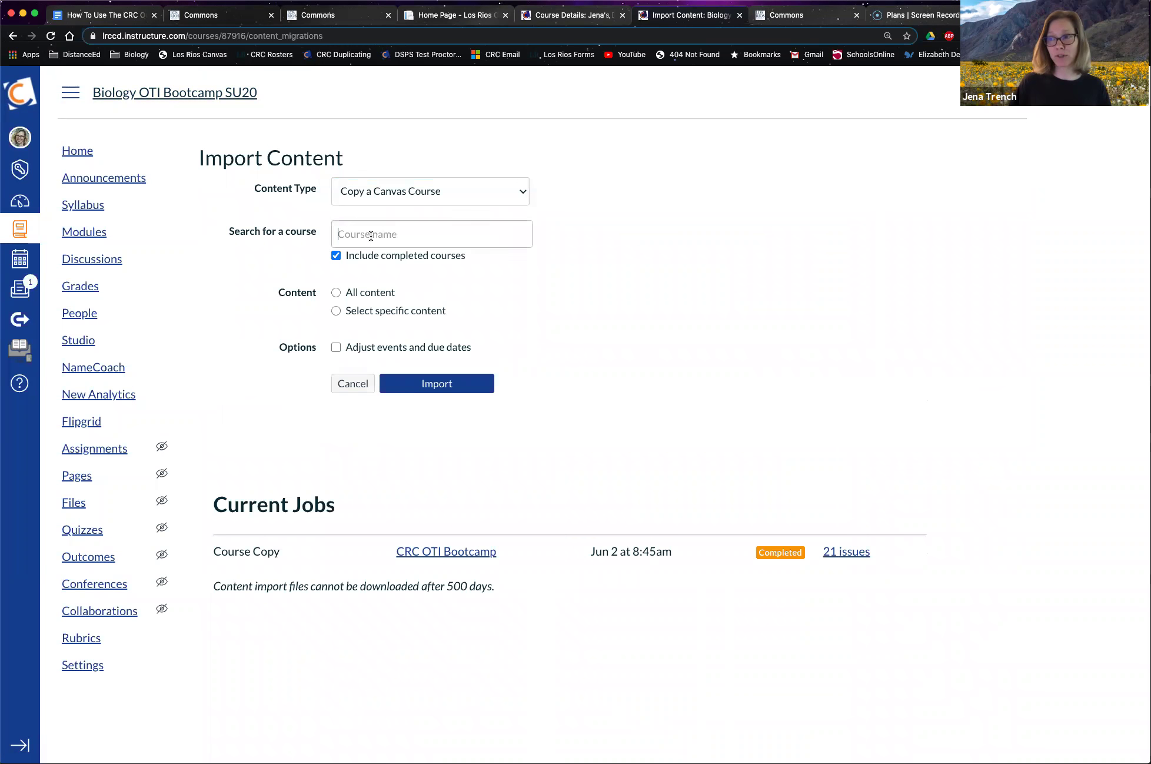
type("jen")
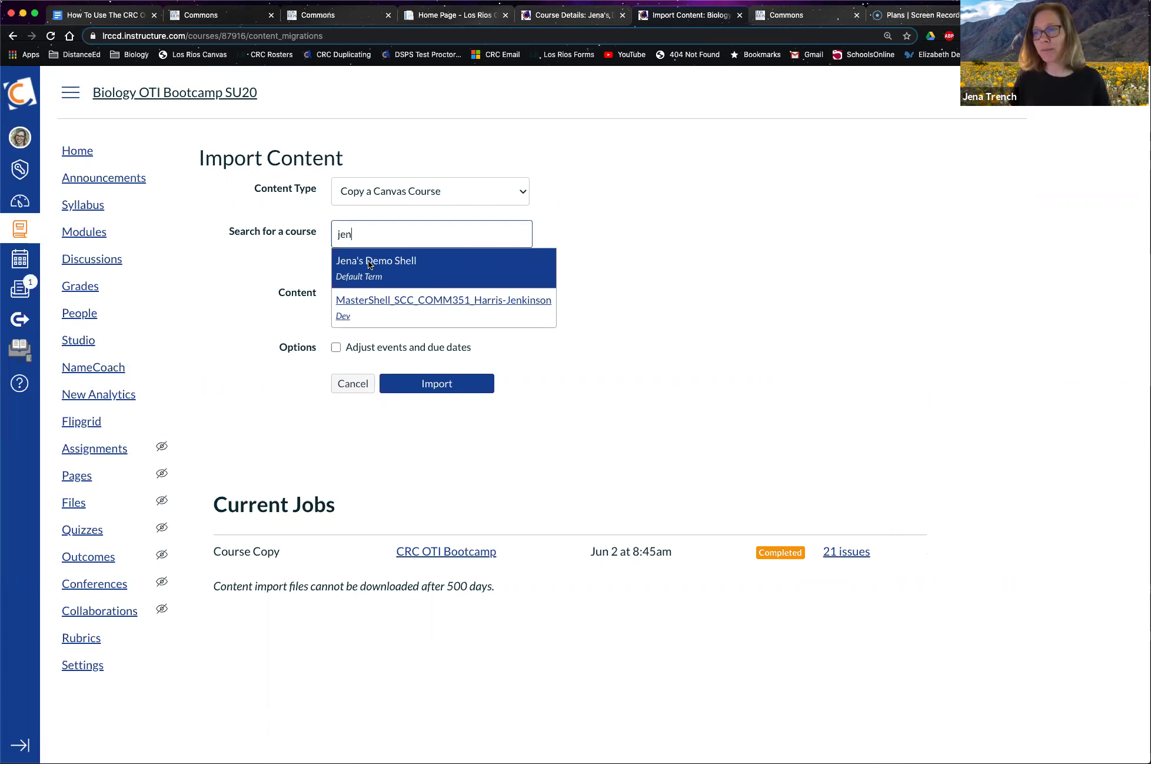
left_click(365, 260)
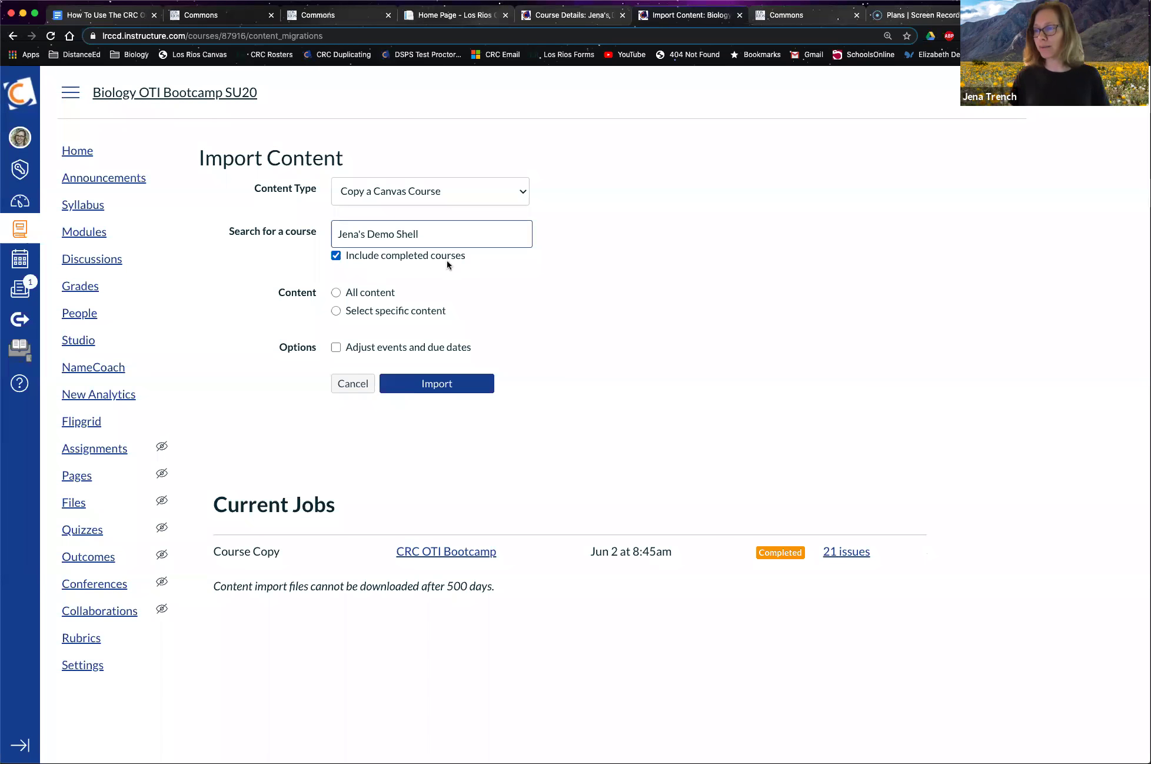
left_click(335, 310)
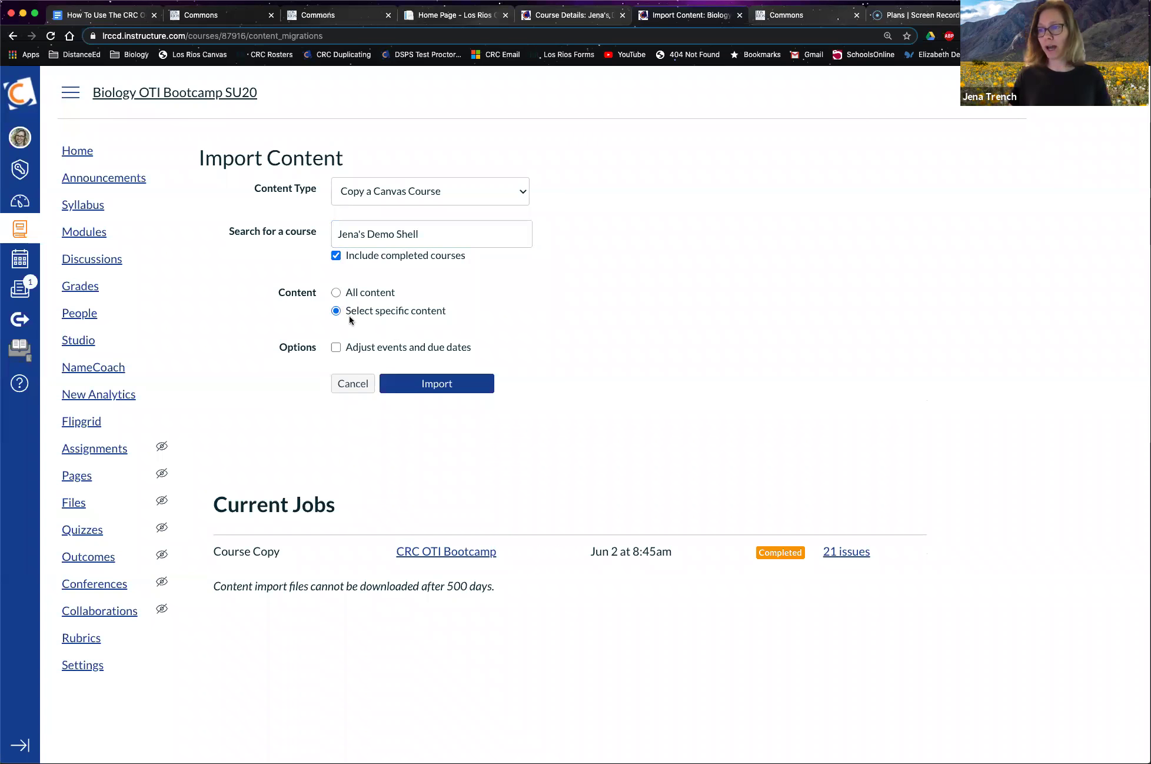
left_click(436, 383)
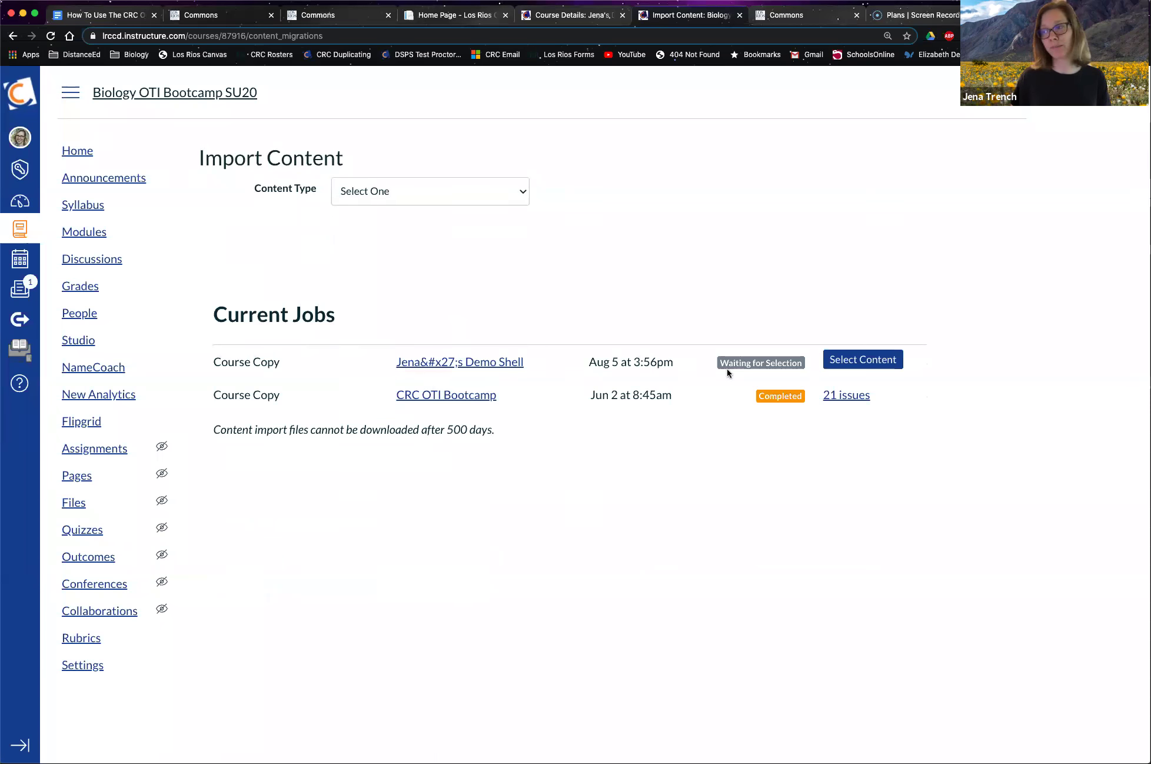
- Open the content selection for the queued demo shell copy and include the New Orientation Module
left_click(872, 362)
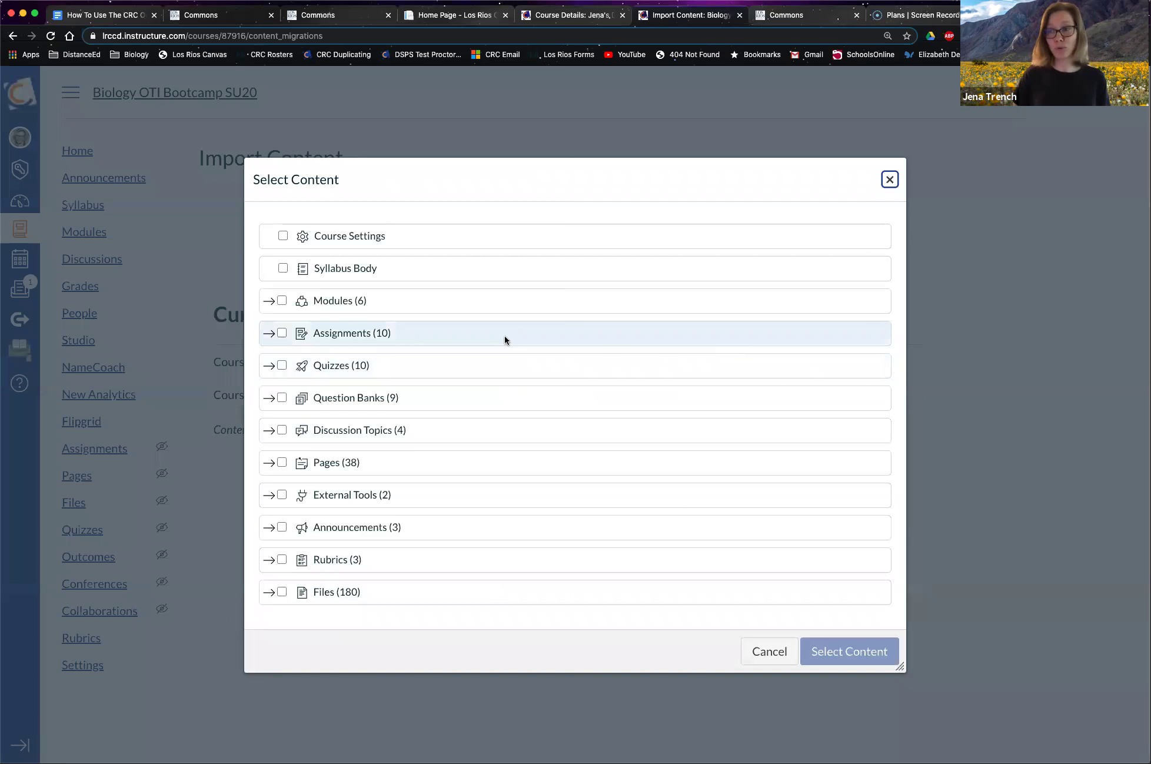
left_click(269, 301)
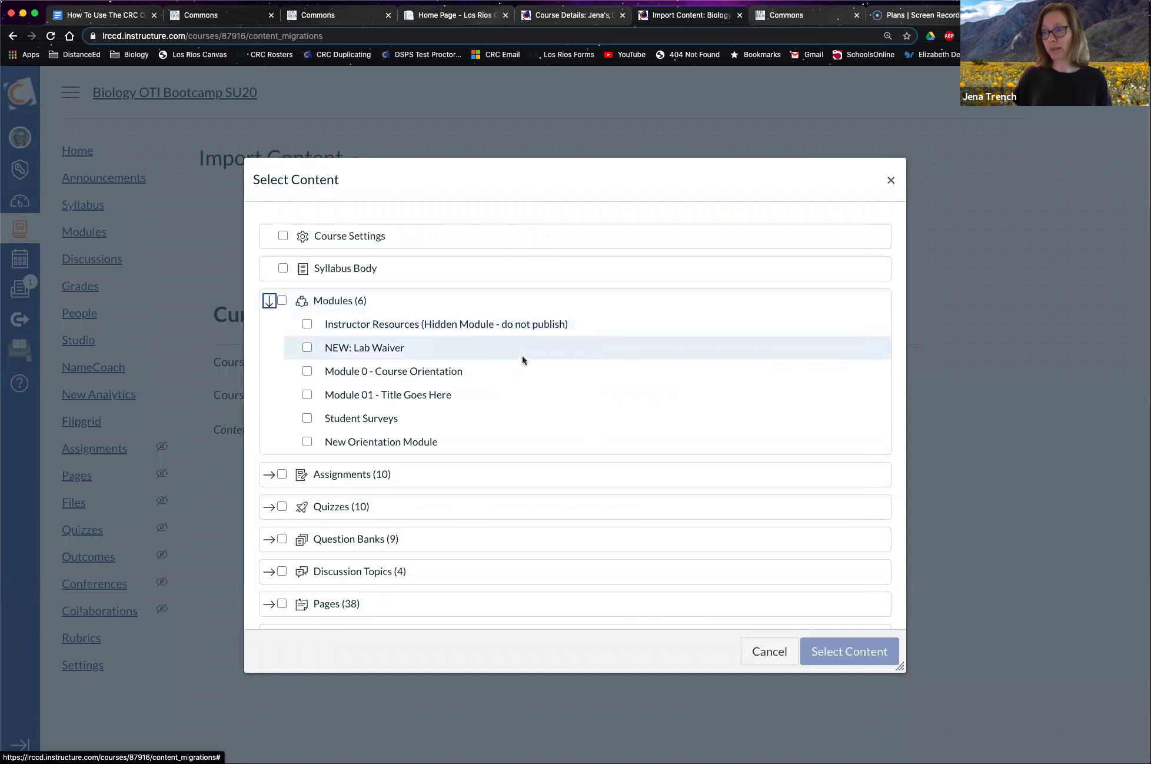
left_click(307, 442)
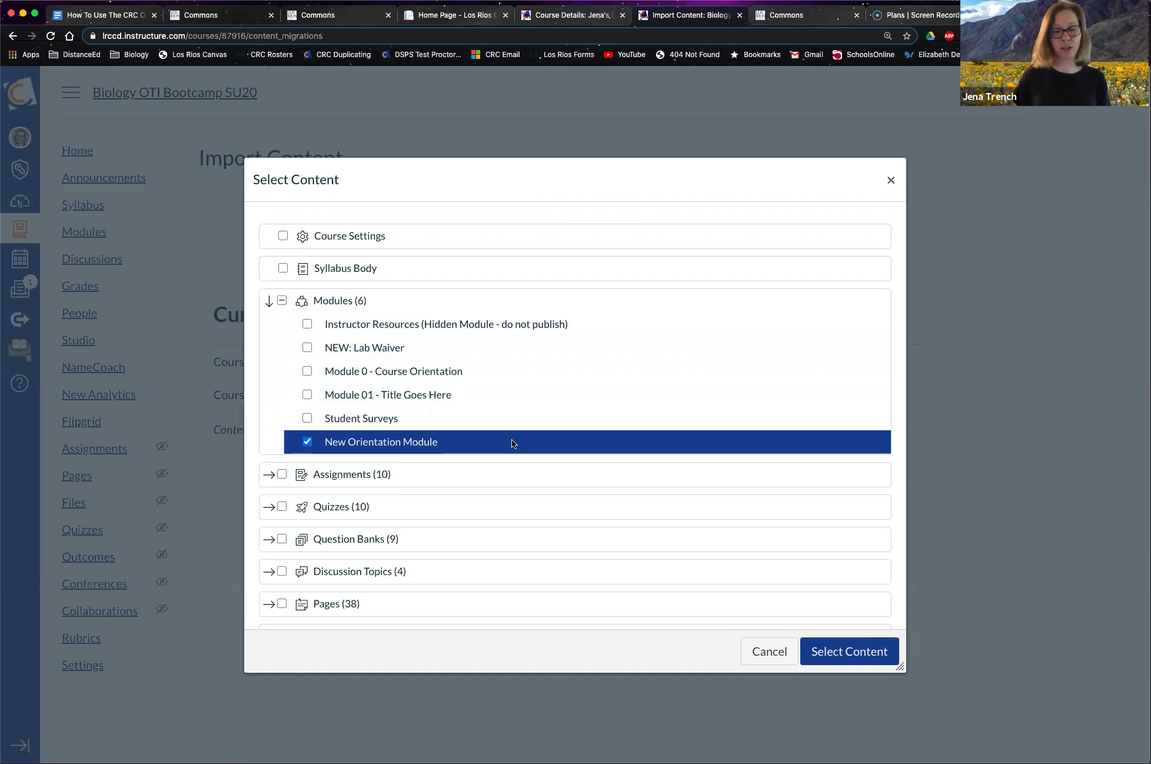
- Include the professor's personalized M0 Welcome Message page in the import and submit the content selection
scroll(512, 439, "down", 3)
scroll(447, 427, "down", 3)
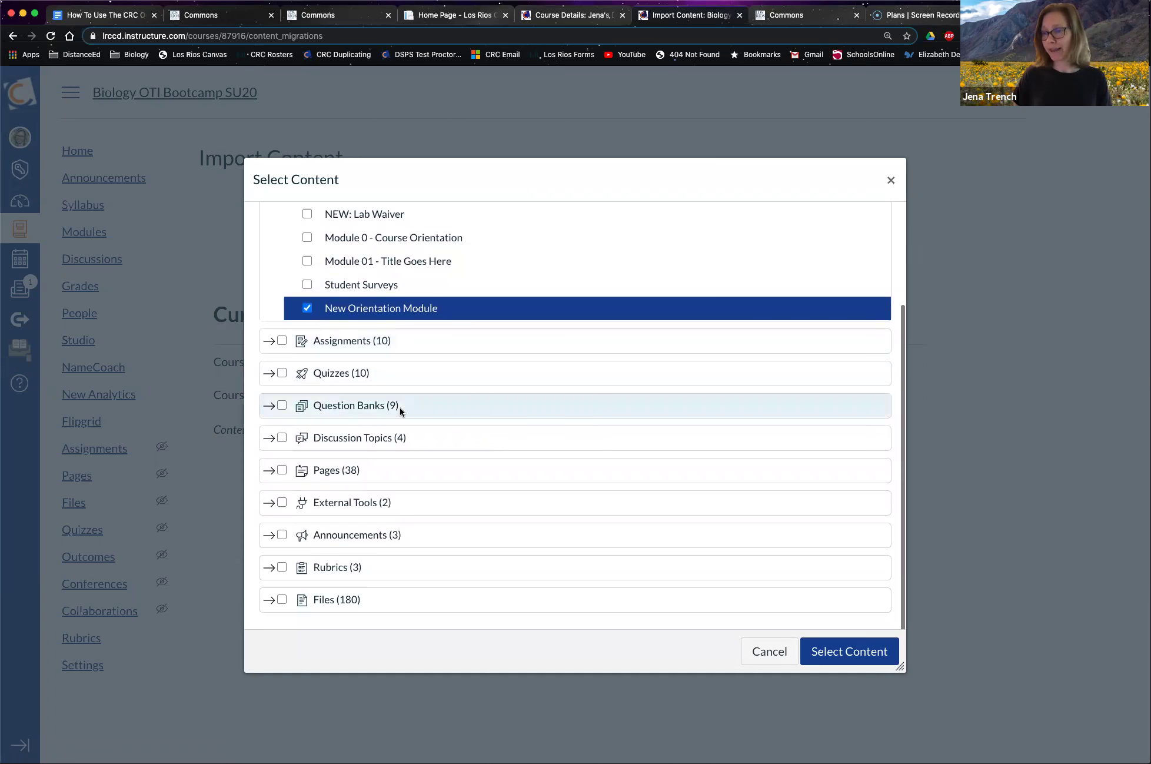
scroll(365, 442, "down", 1)
left_click(269, 452)
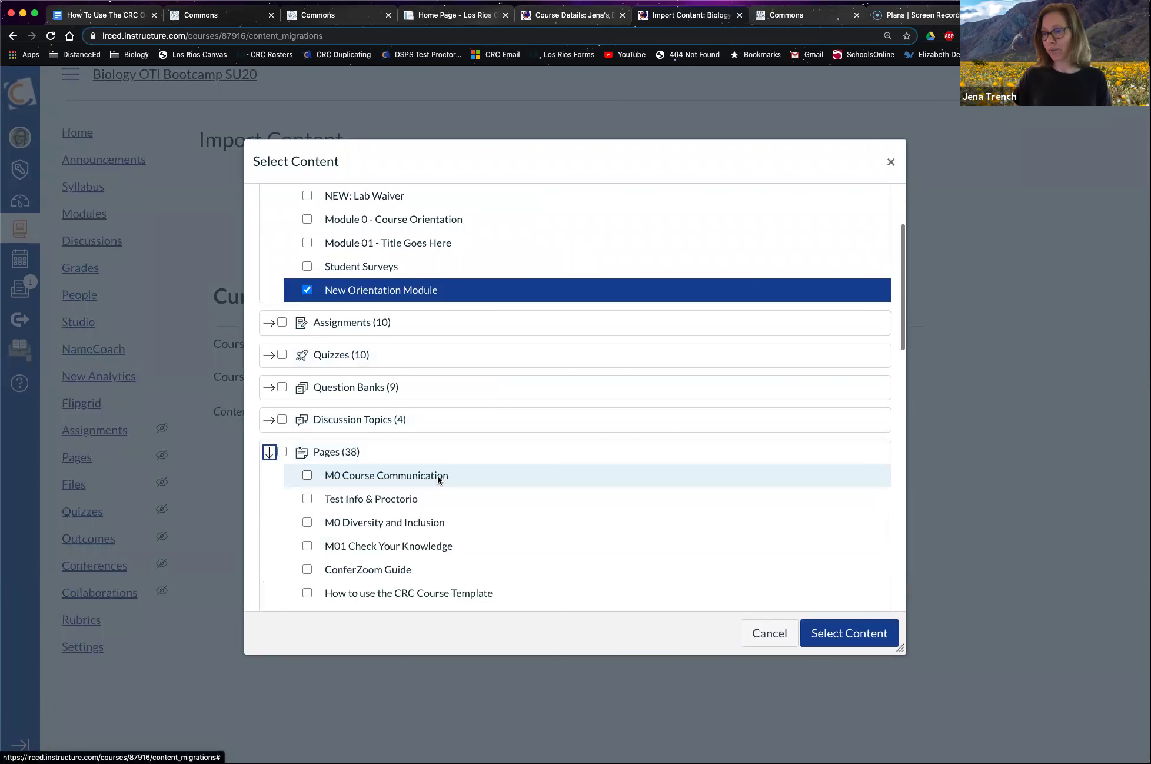
scroll(436, 474, "down", 1)
scroll(436, 474, "down", 12)
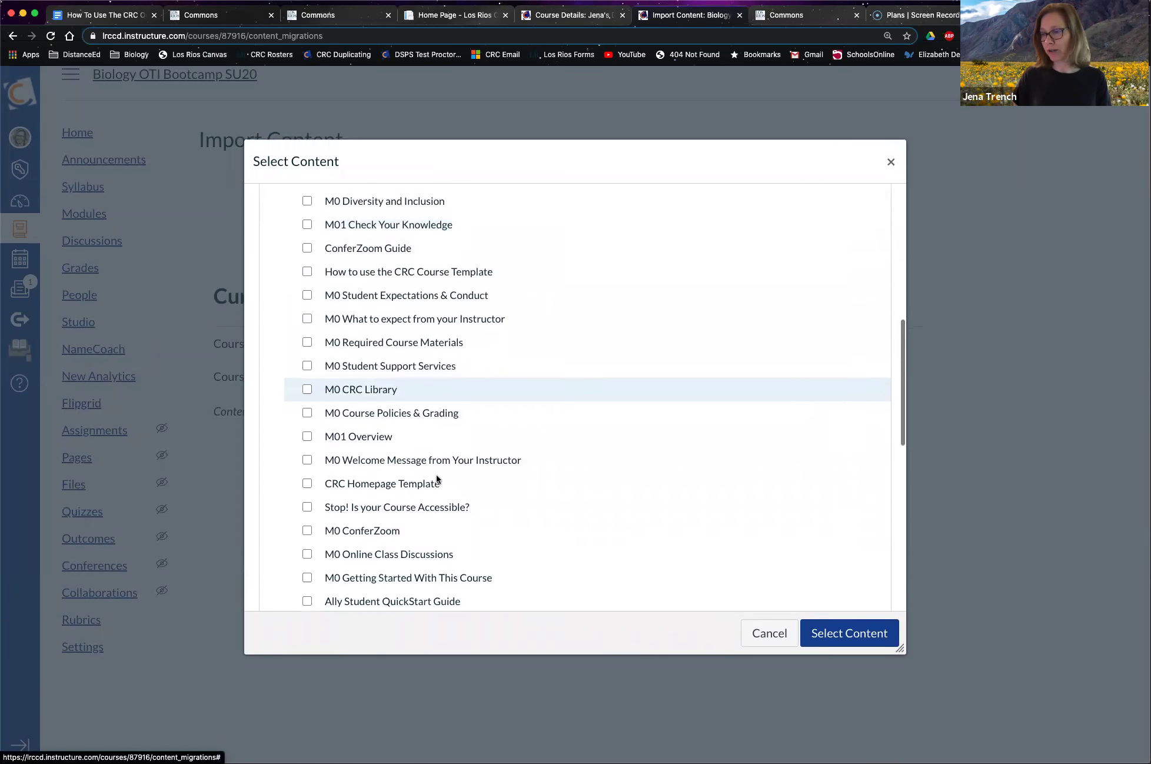
scroll(418, 441, "down", 11)
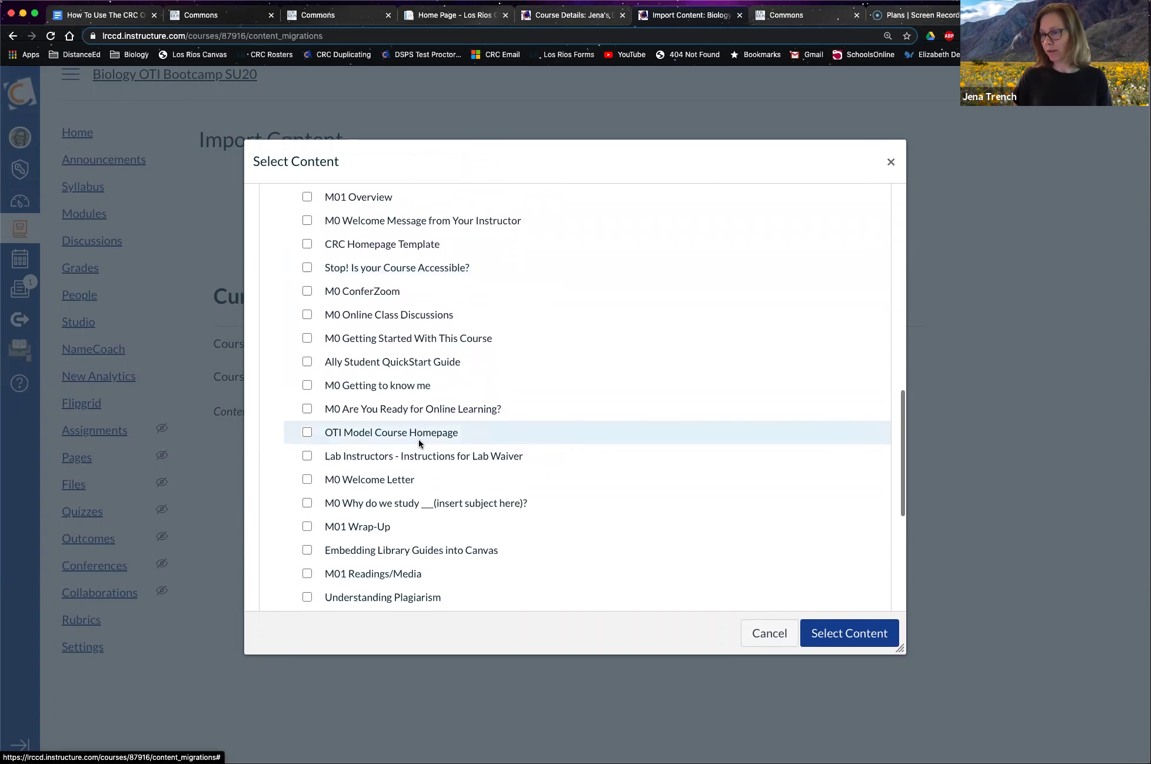
scroll(419, 439, "down", 7)
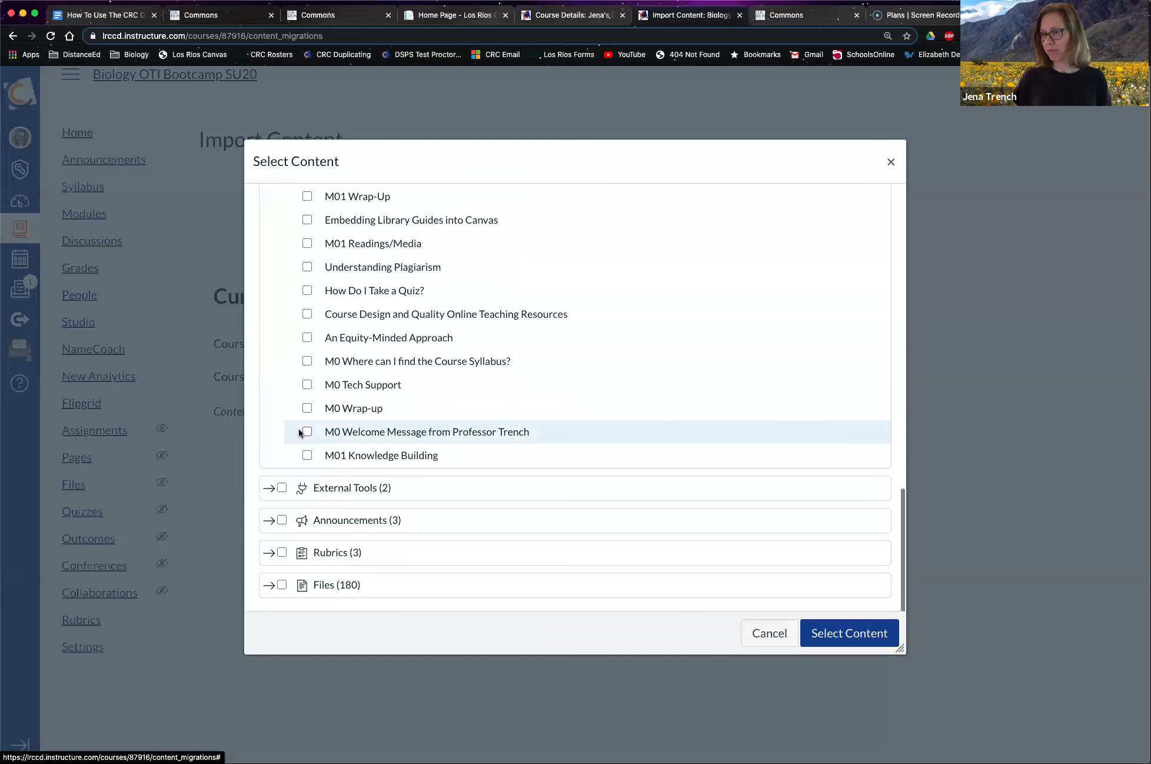
left_click(307, 432)
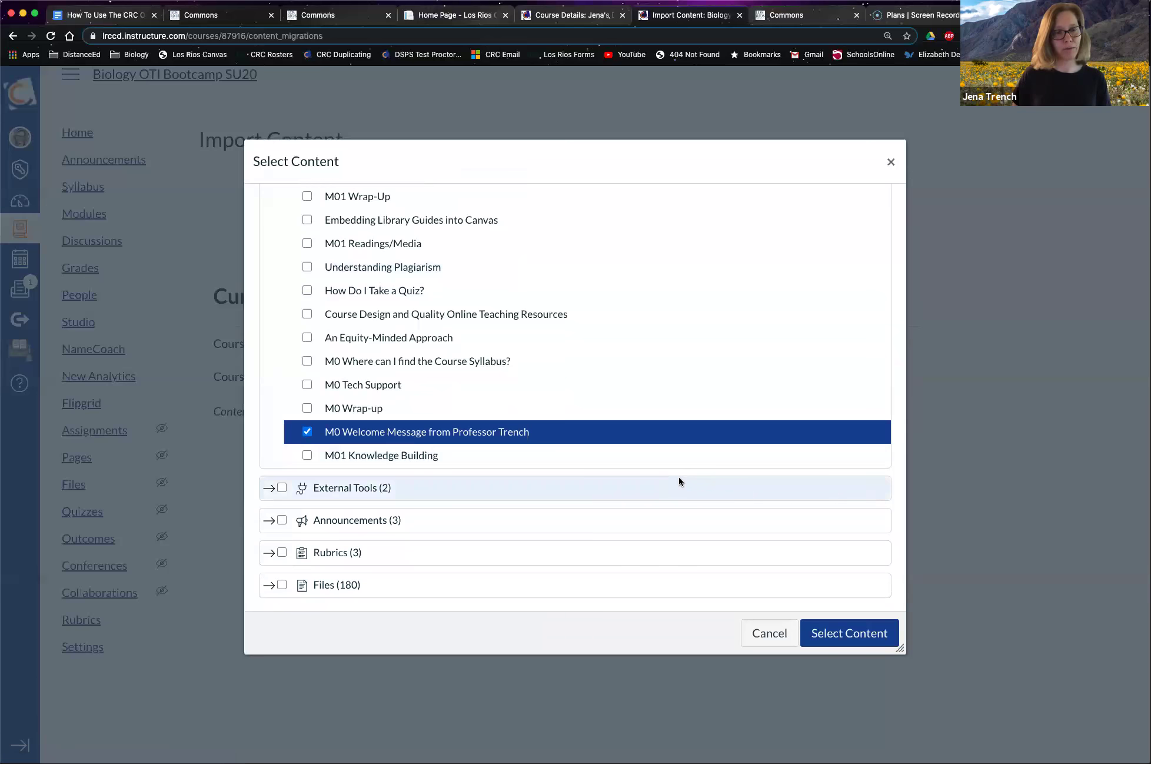
left_click(851, 634)
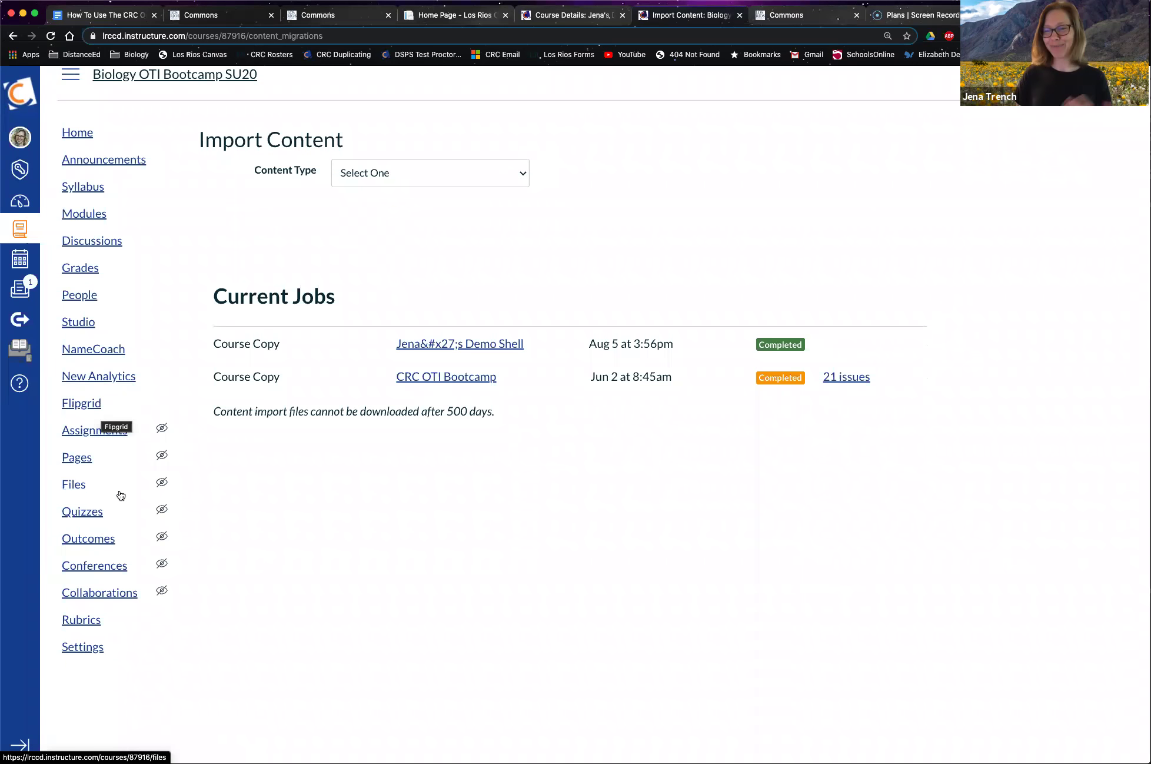
- Open the Biology OTI Bootcamp SU20 modules and check the end of the list for the imported New Orientation Module
left_click(97, 217)
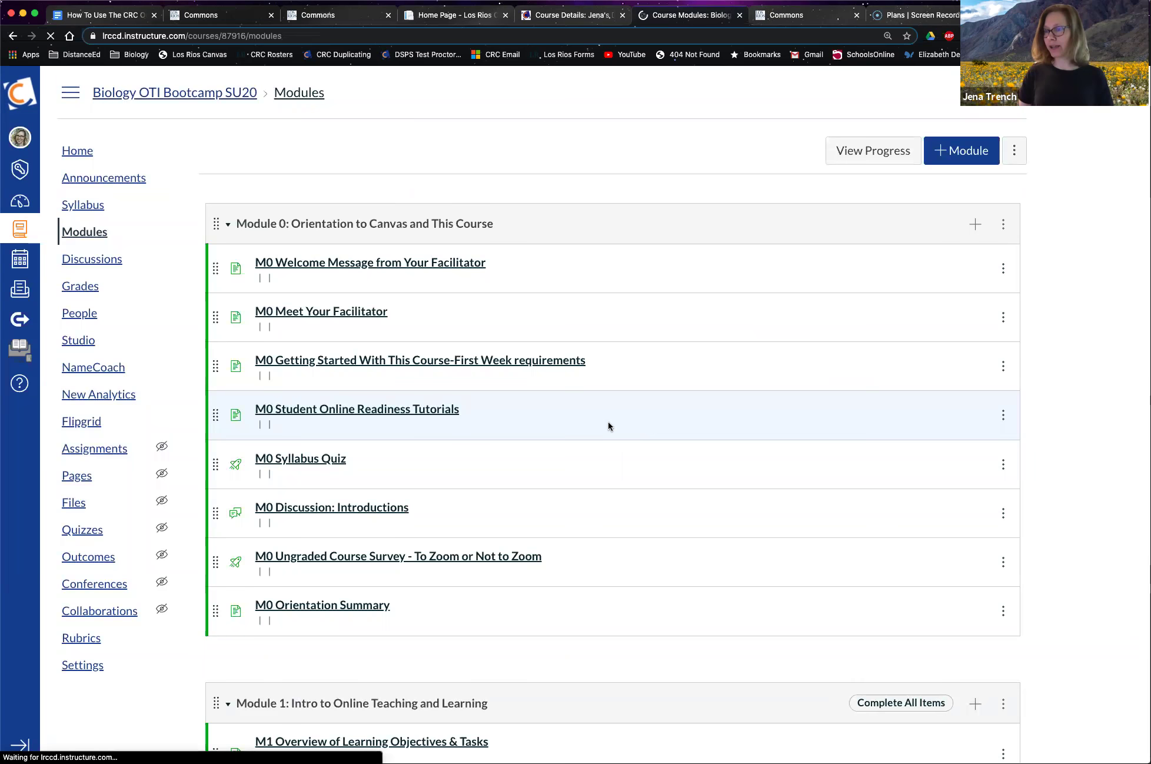
scroll(614, 443, "down", 20)
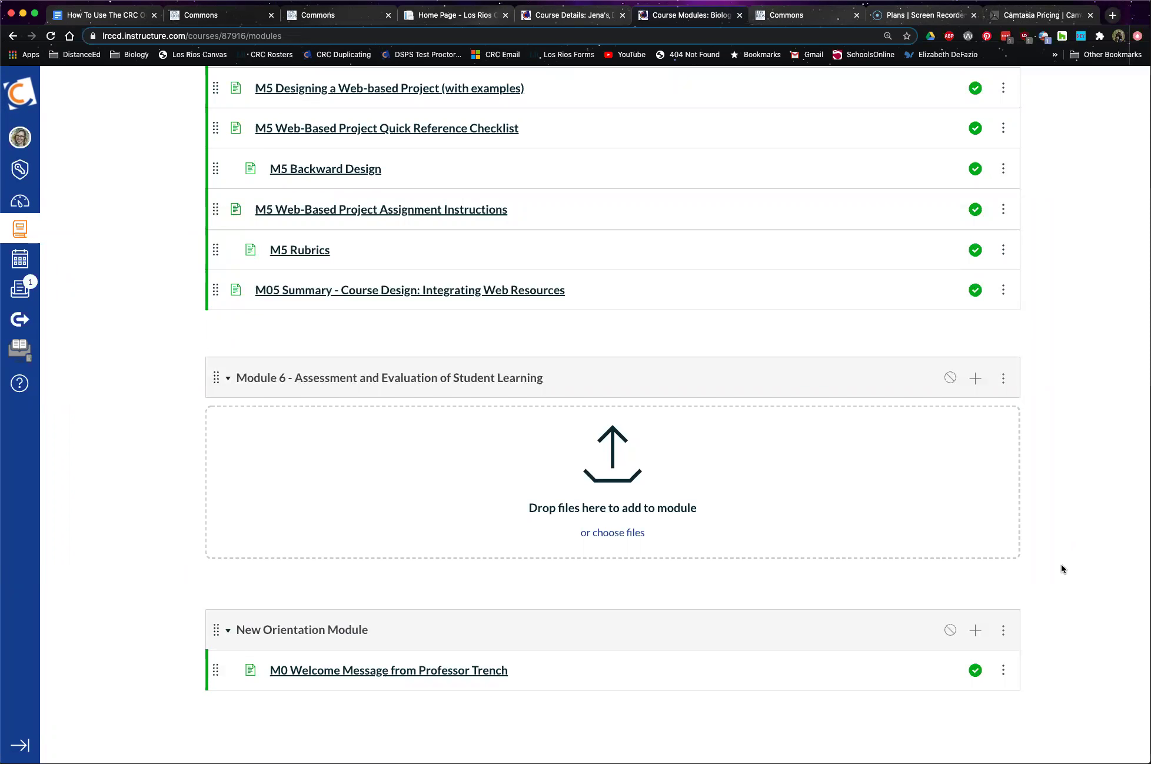
scroll(1062, 568, "down", 2)
scroll(1062, 567, "up", 15)
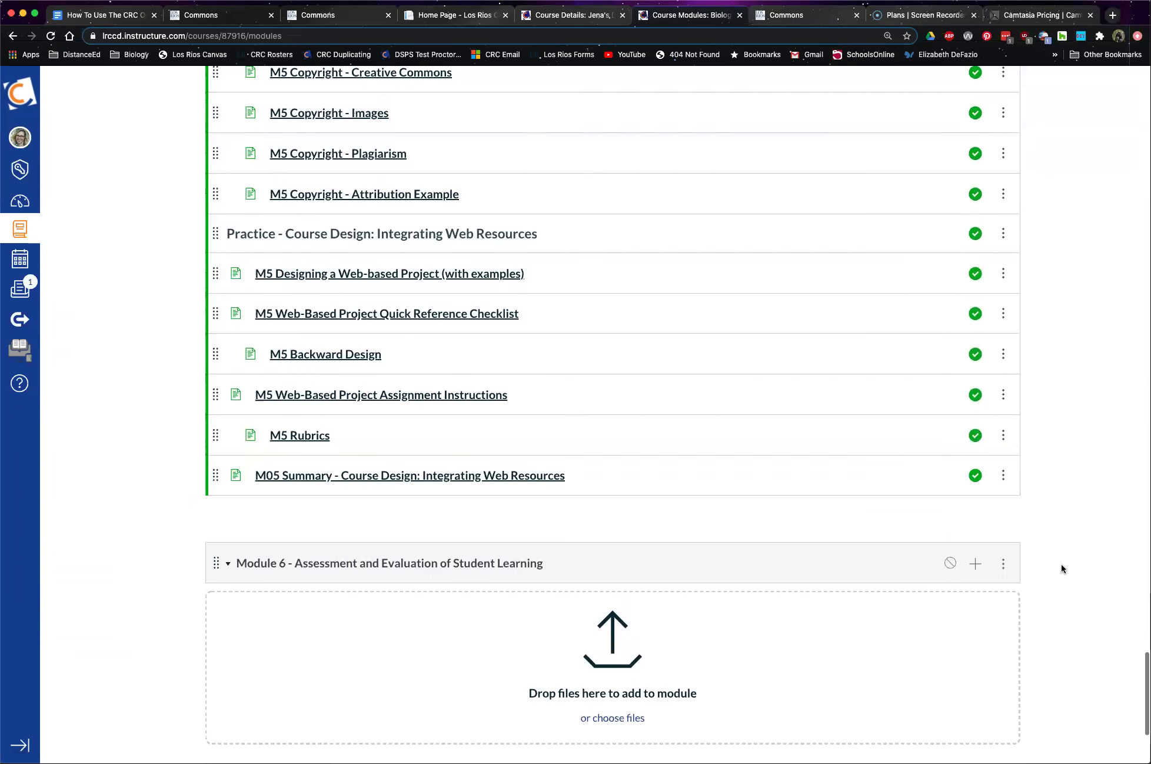
- Look through the existing items from Module 3 to Module 6 in the Biology OTI Bootcamp SU20 module list
scroll(1061, 568, "up", 3)
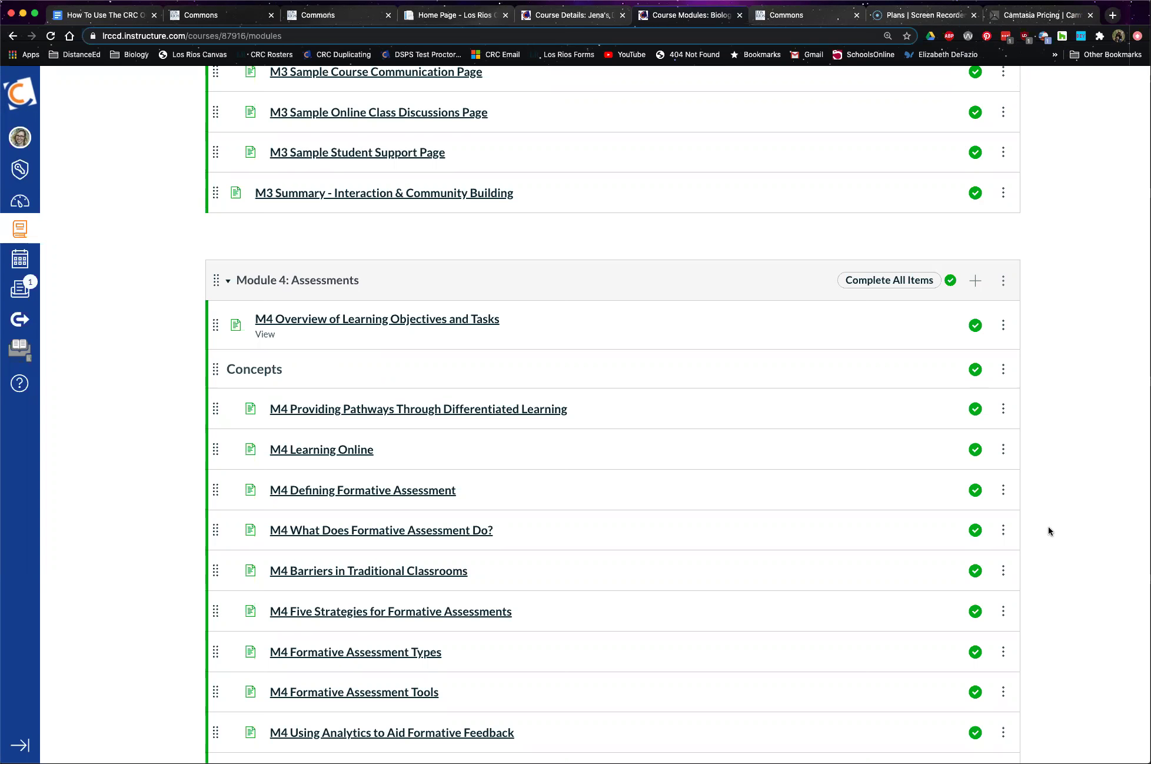
scroll(1047, 528, "down", 9)
scroll(1029, 524, "down", 5)
scroll(707, 496, "up", 4)
scroll(742, 589, "up", 6)
scroll(248, 338, "up", 6)
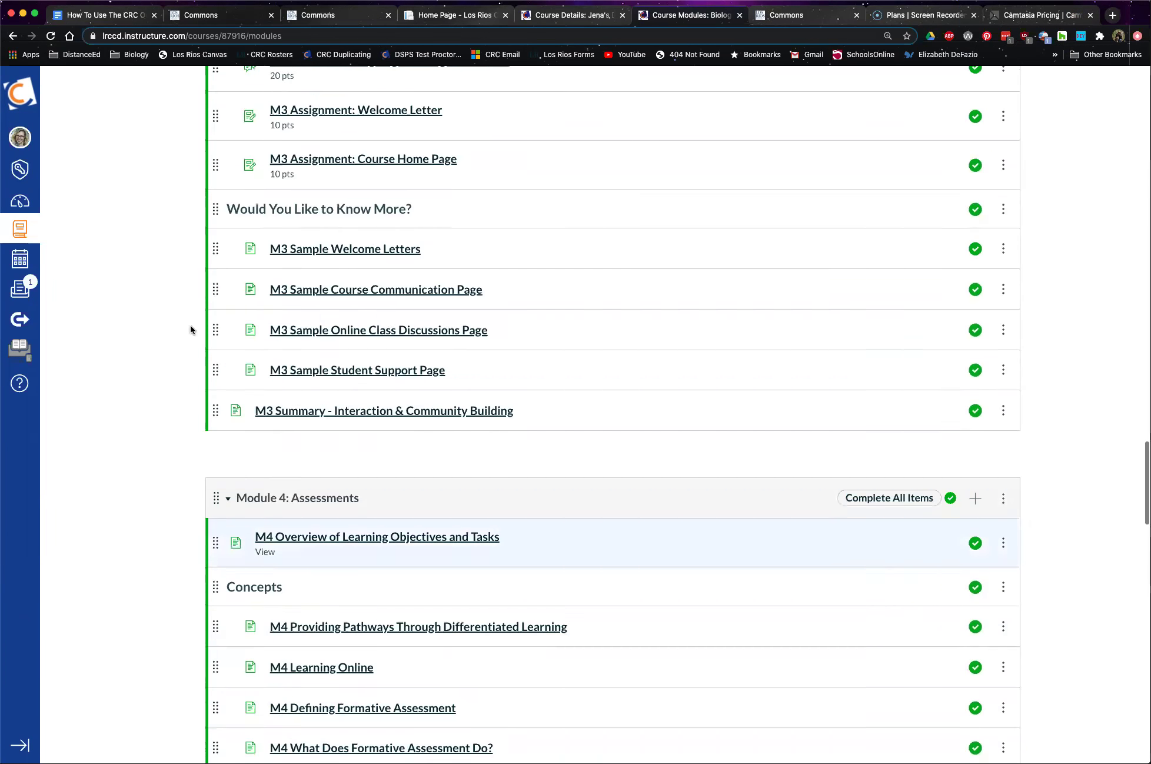
- Open the content import page from the Biology OTI Bootcamp SU20 course settings
scroll(191, 326, "up", 20)
scroll(115, 346, "up", 11)
left_click(82, 215)
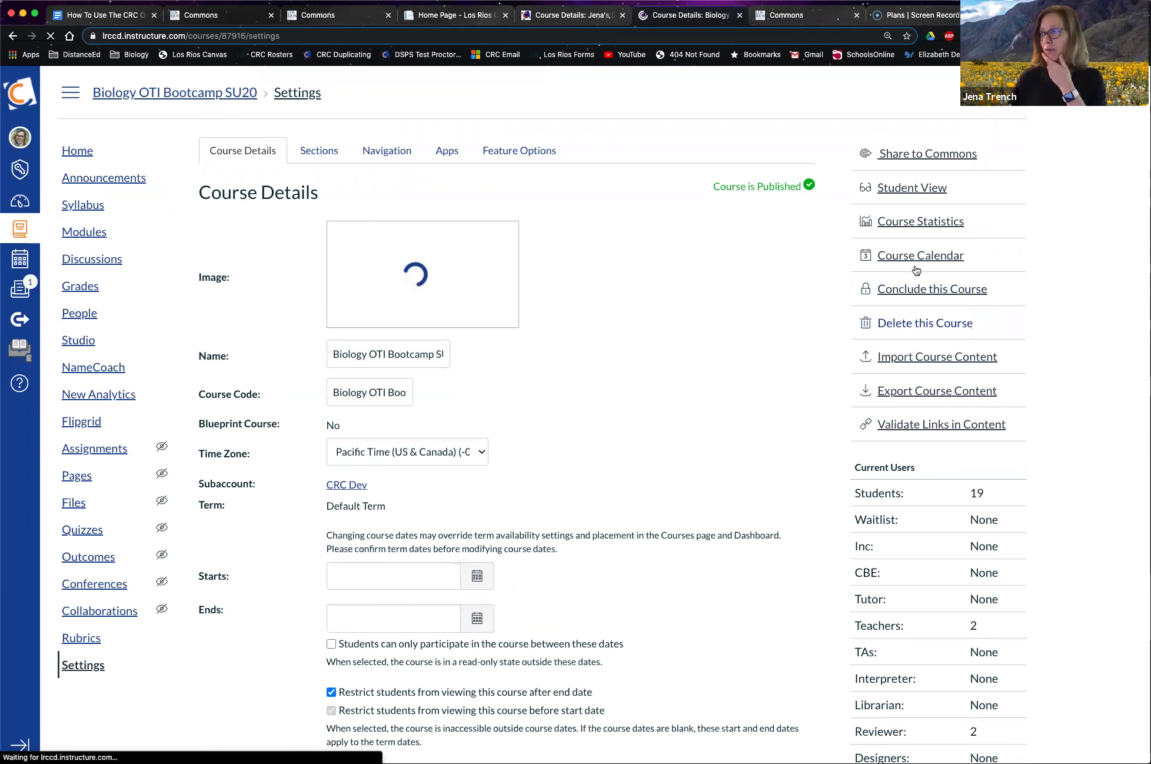
left_click(920, 356)
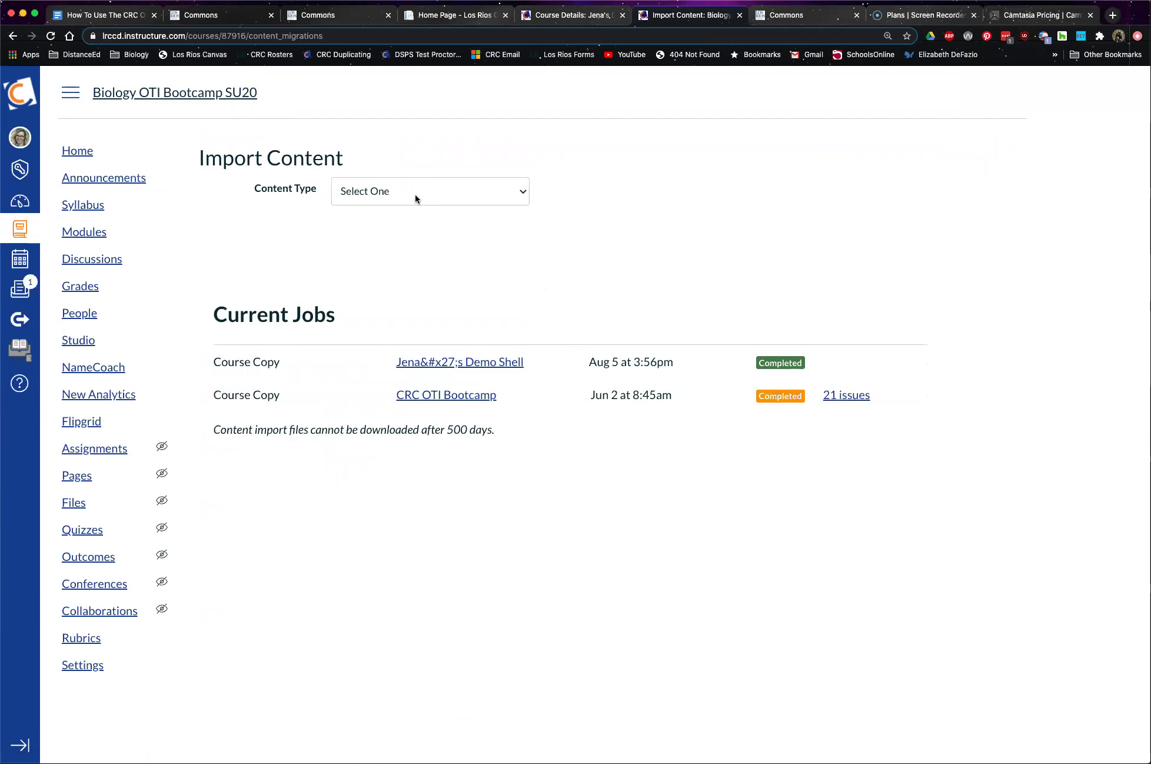
- Queue another Copy a Canvas Course import from the instructor's demo shell, limited to specific content
left_click(414, 194)
left_click(409, 207)
left_click(396, 234)
type("jen")
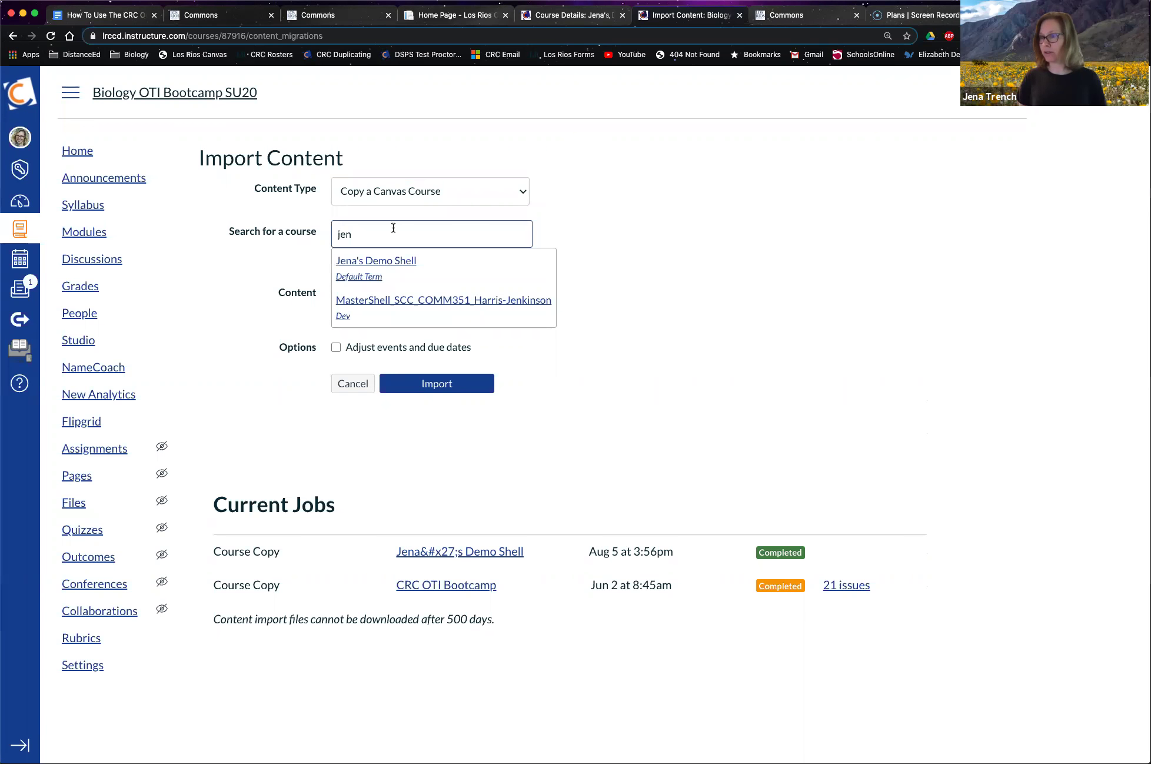
left_click(377, 261)
left_click(336, 311)
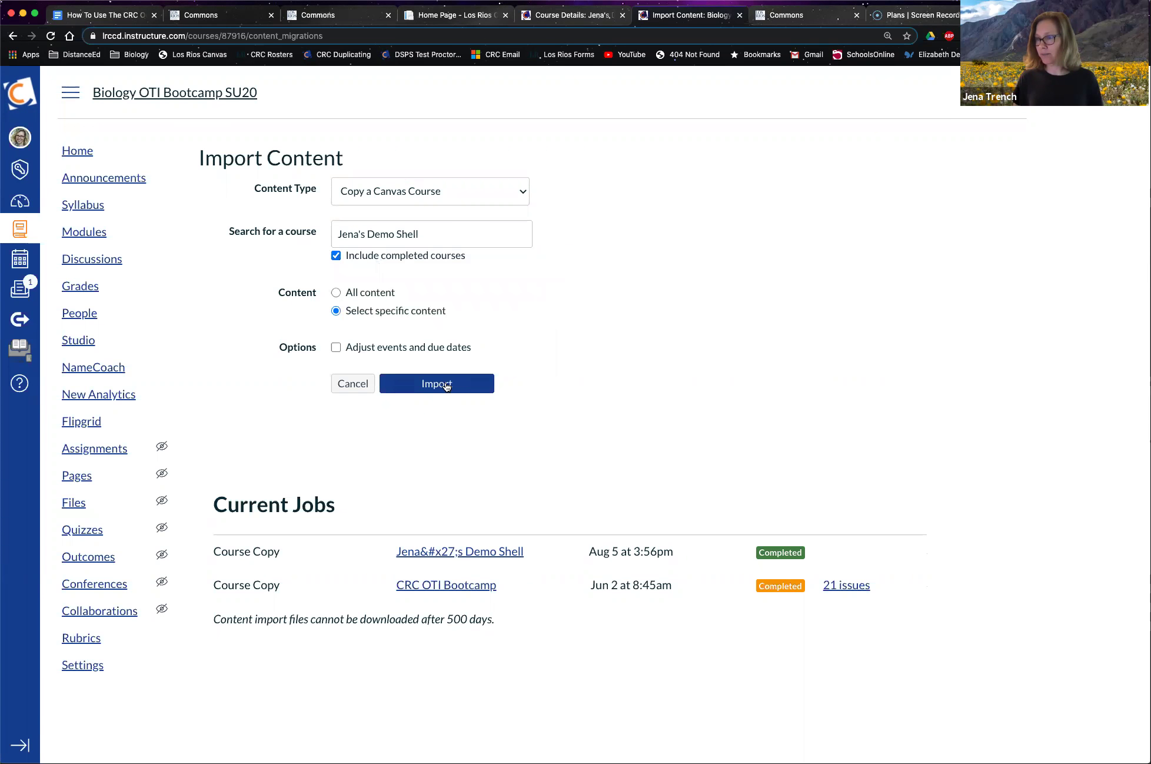
left_click(438, 383)
- Choose the Instructor Resources (Hidden Module - do not publish) module for the newly queued import and submit the content selection
left_click(860, 365)
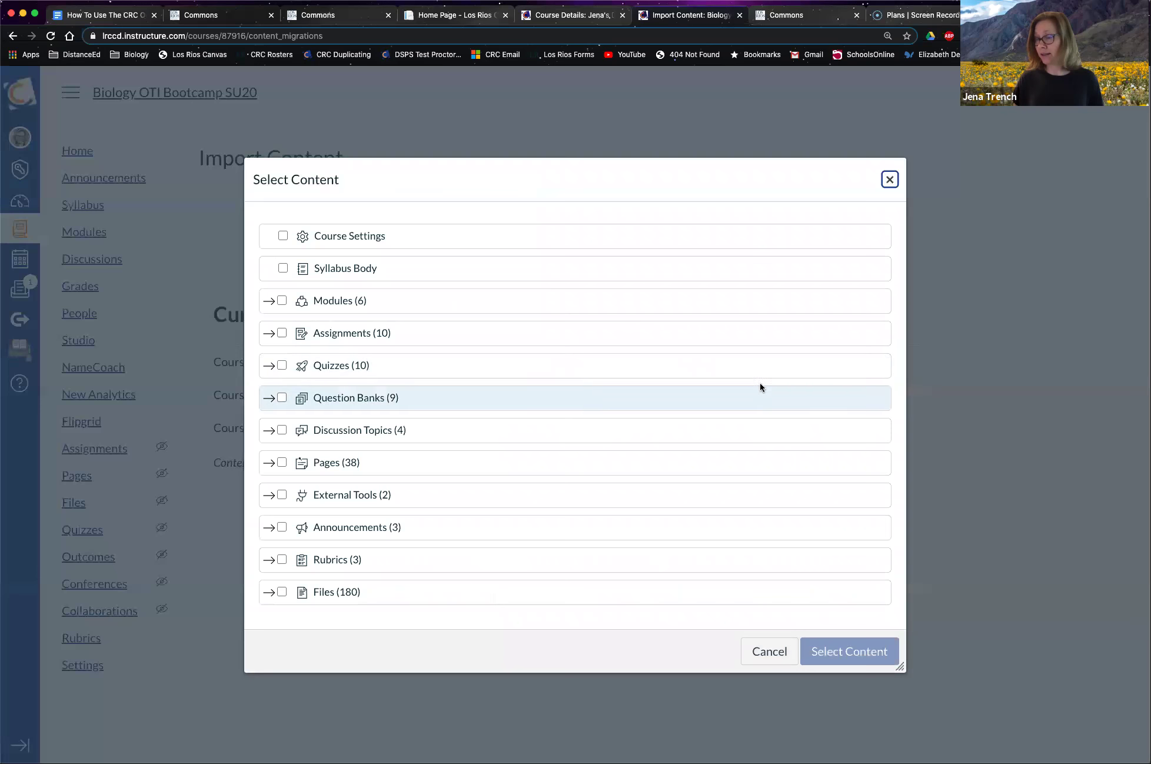
left_click(269, 301)
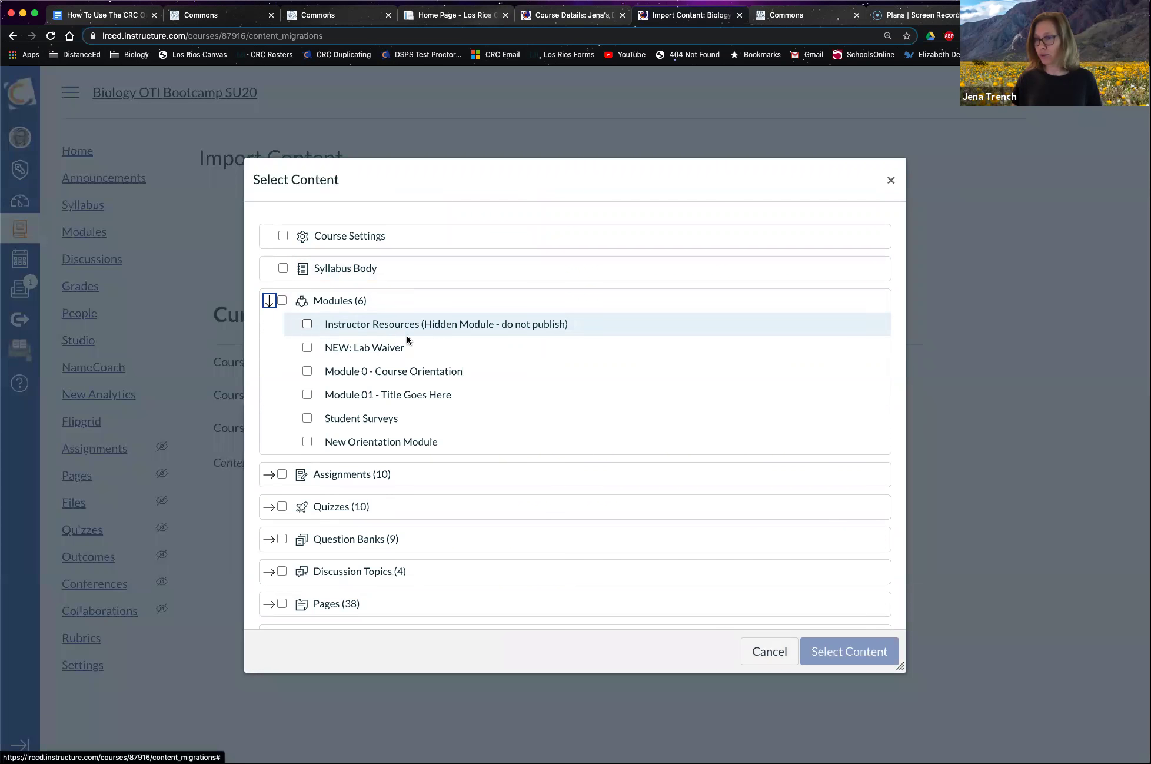
left_click(309, 324)
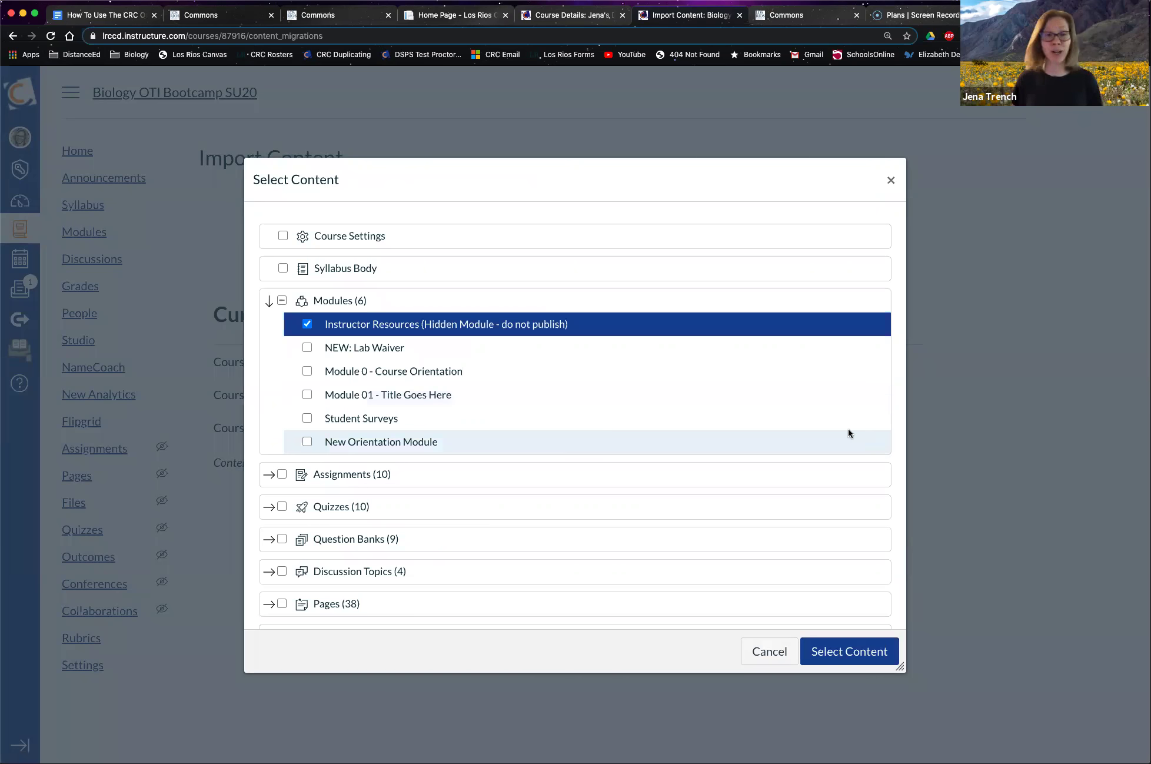
left_click(848, 655)
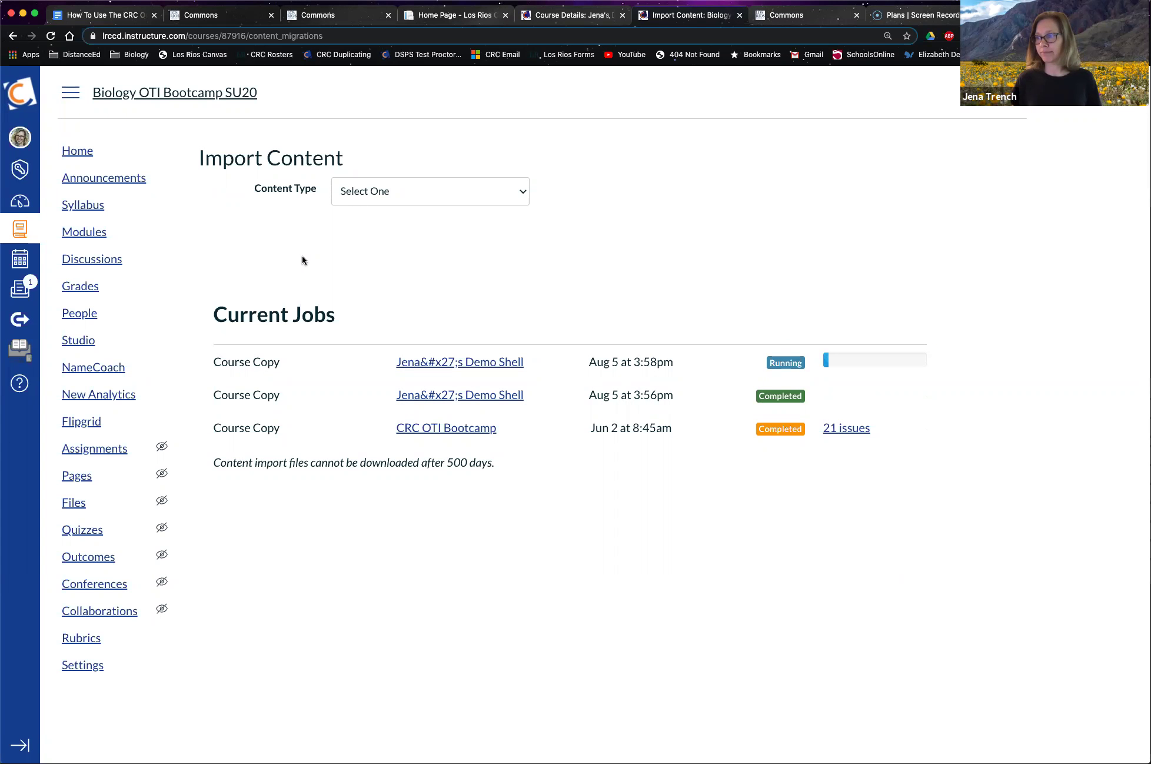
- Review the How to use the CRC Course Template page in the imported Instructor Resources module, including the CVC-OEI Course Design Rubric file options
left_click(90, 234)
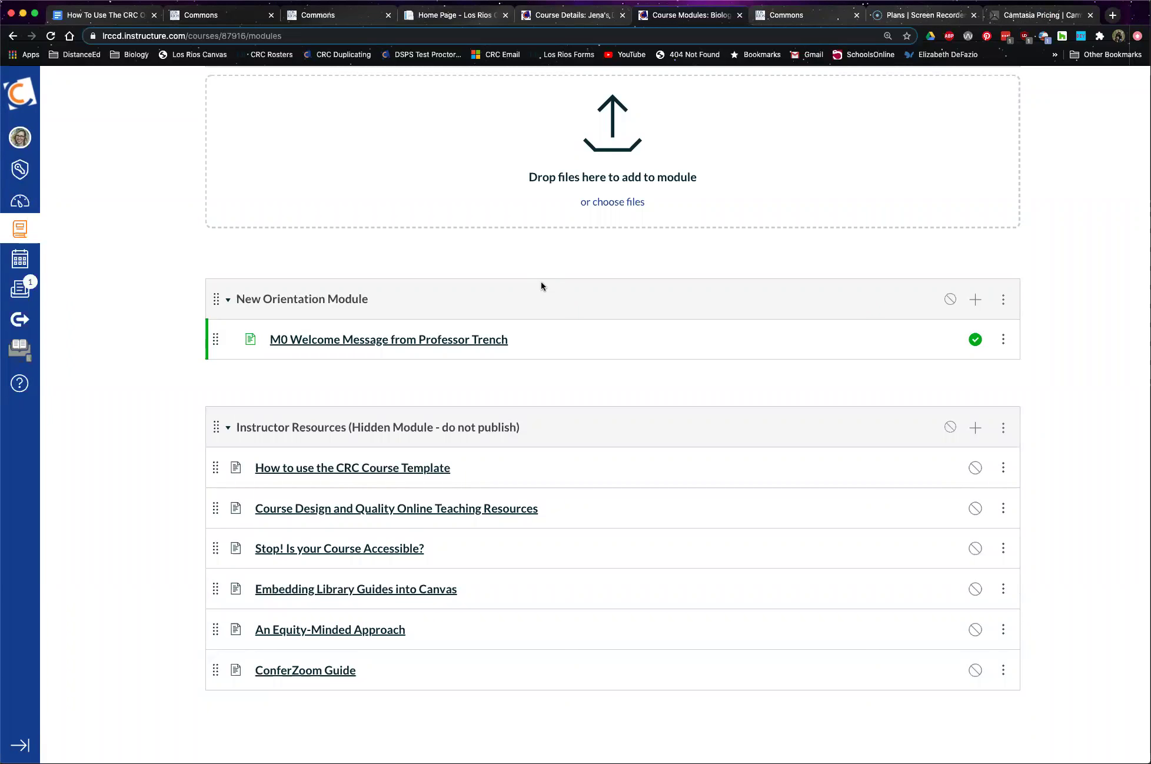
left_click(298, 469)
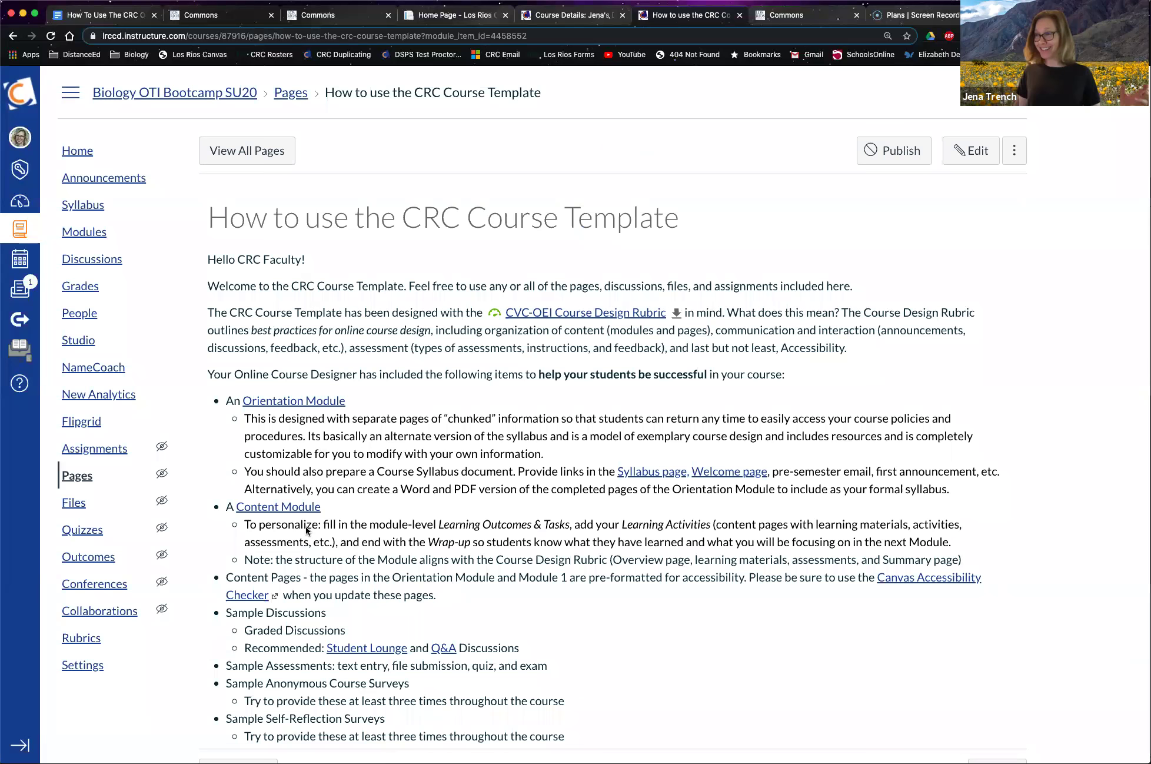
left_click(677, 313)
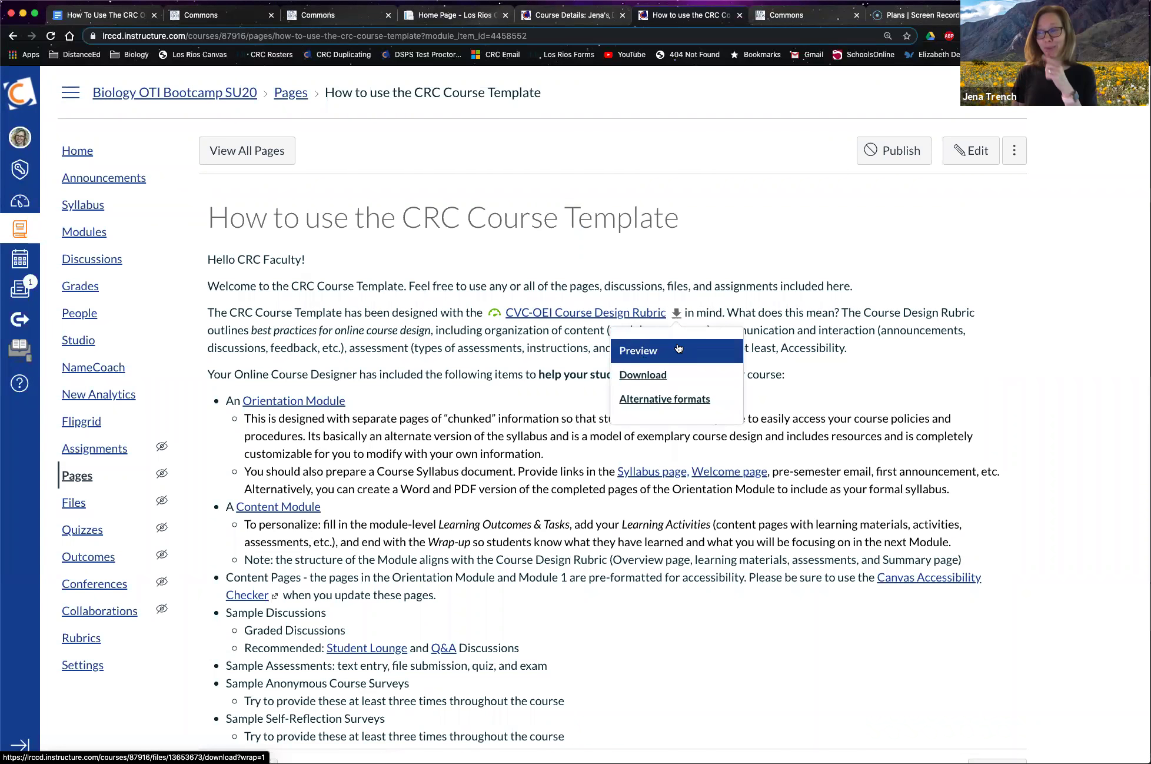
left_click(847, 345)
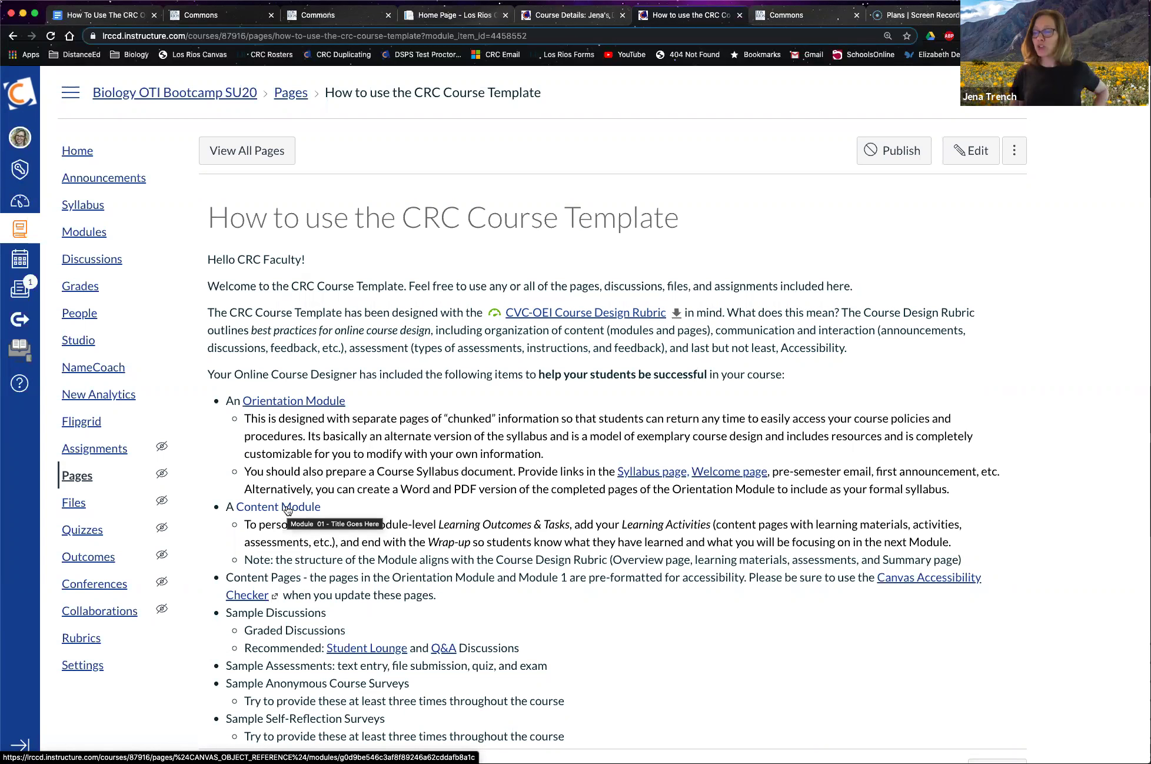
scroll(287, 509, "down", 2)
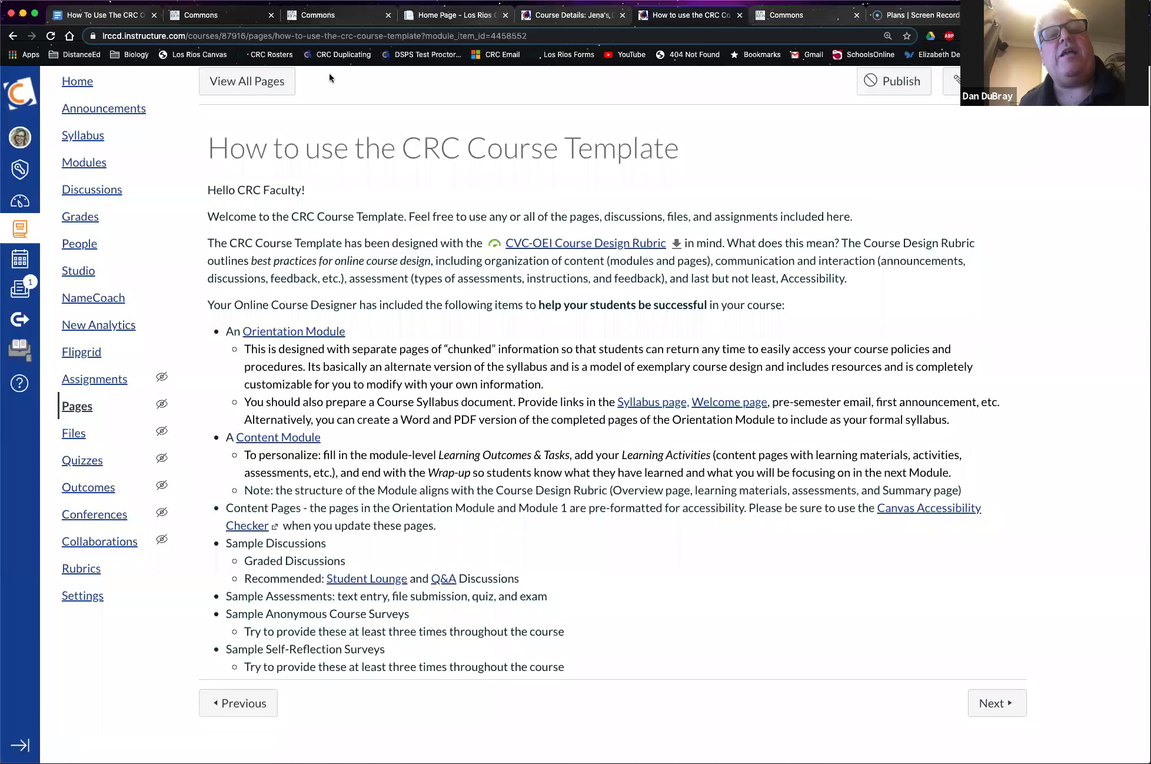
- Switch to the How To Use The CRC Online Course Template document in Google Docs and copy its sharing link
left_click(113, 18)
left_click(1054, 88)
left_click(742, 545)
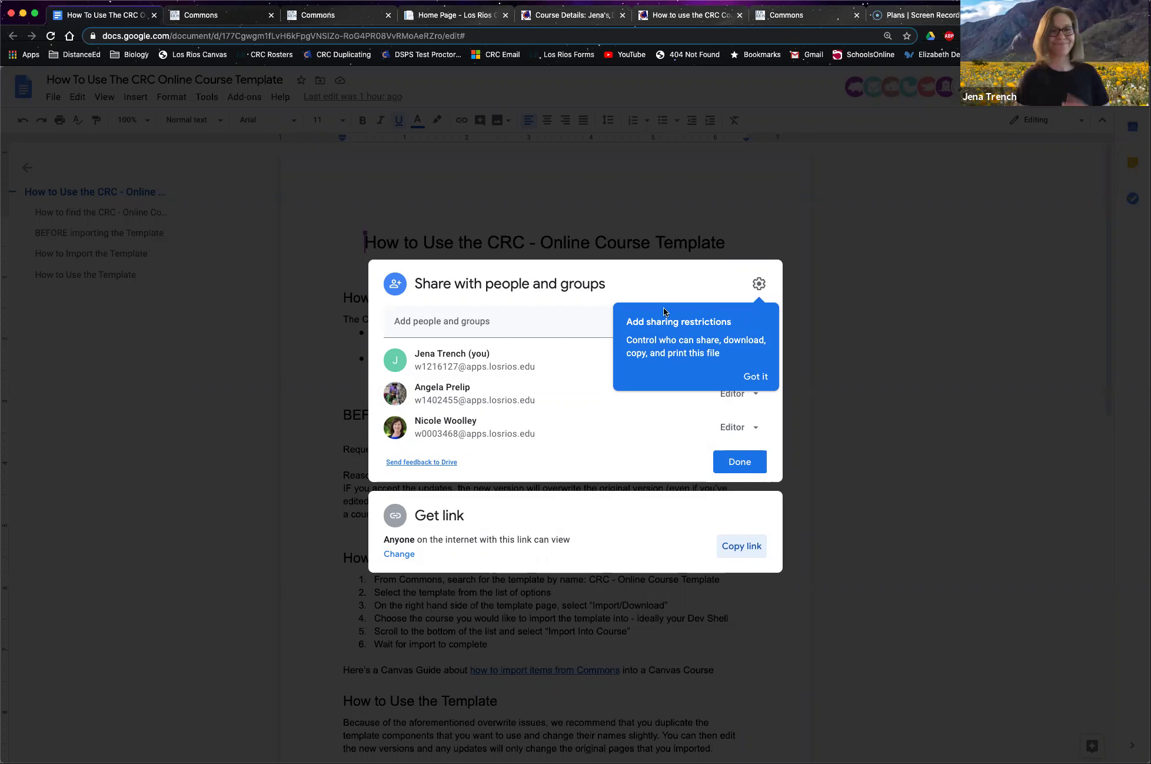
left_click(882, 300)
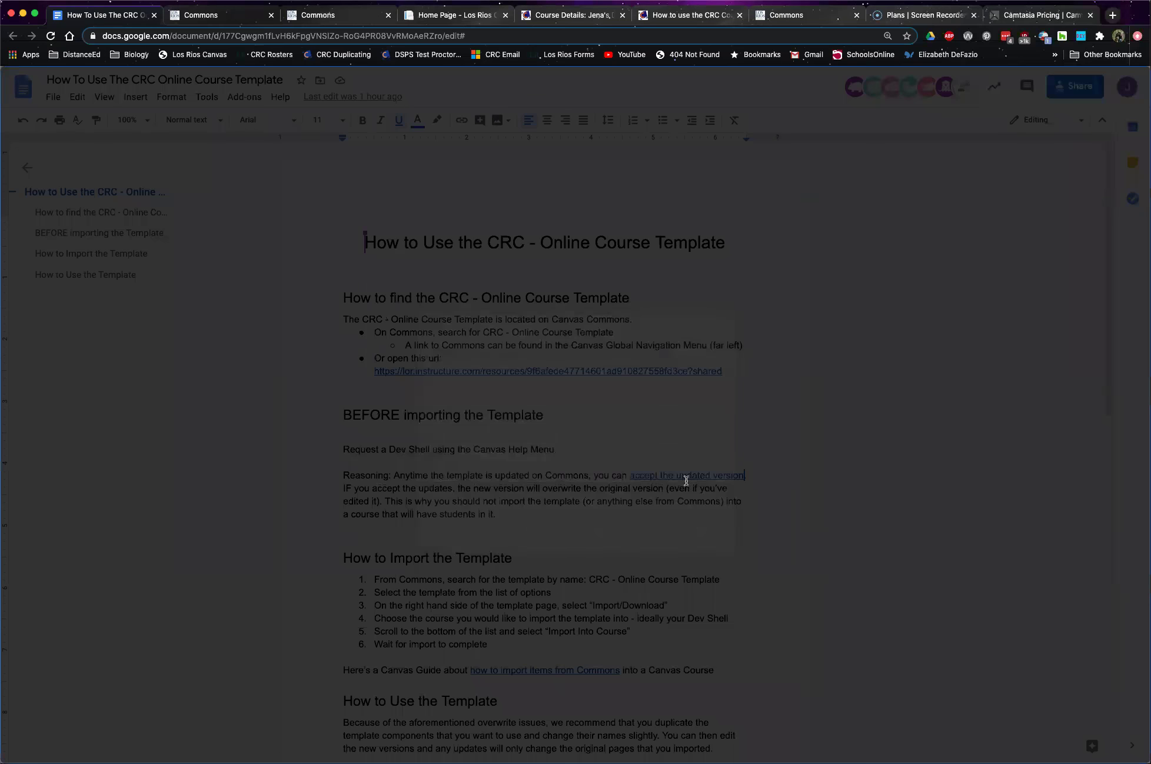